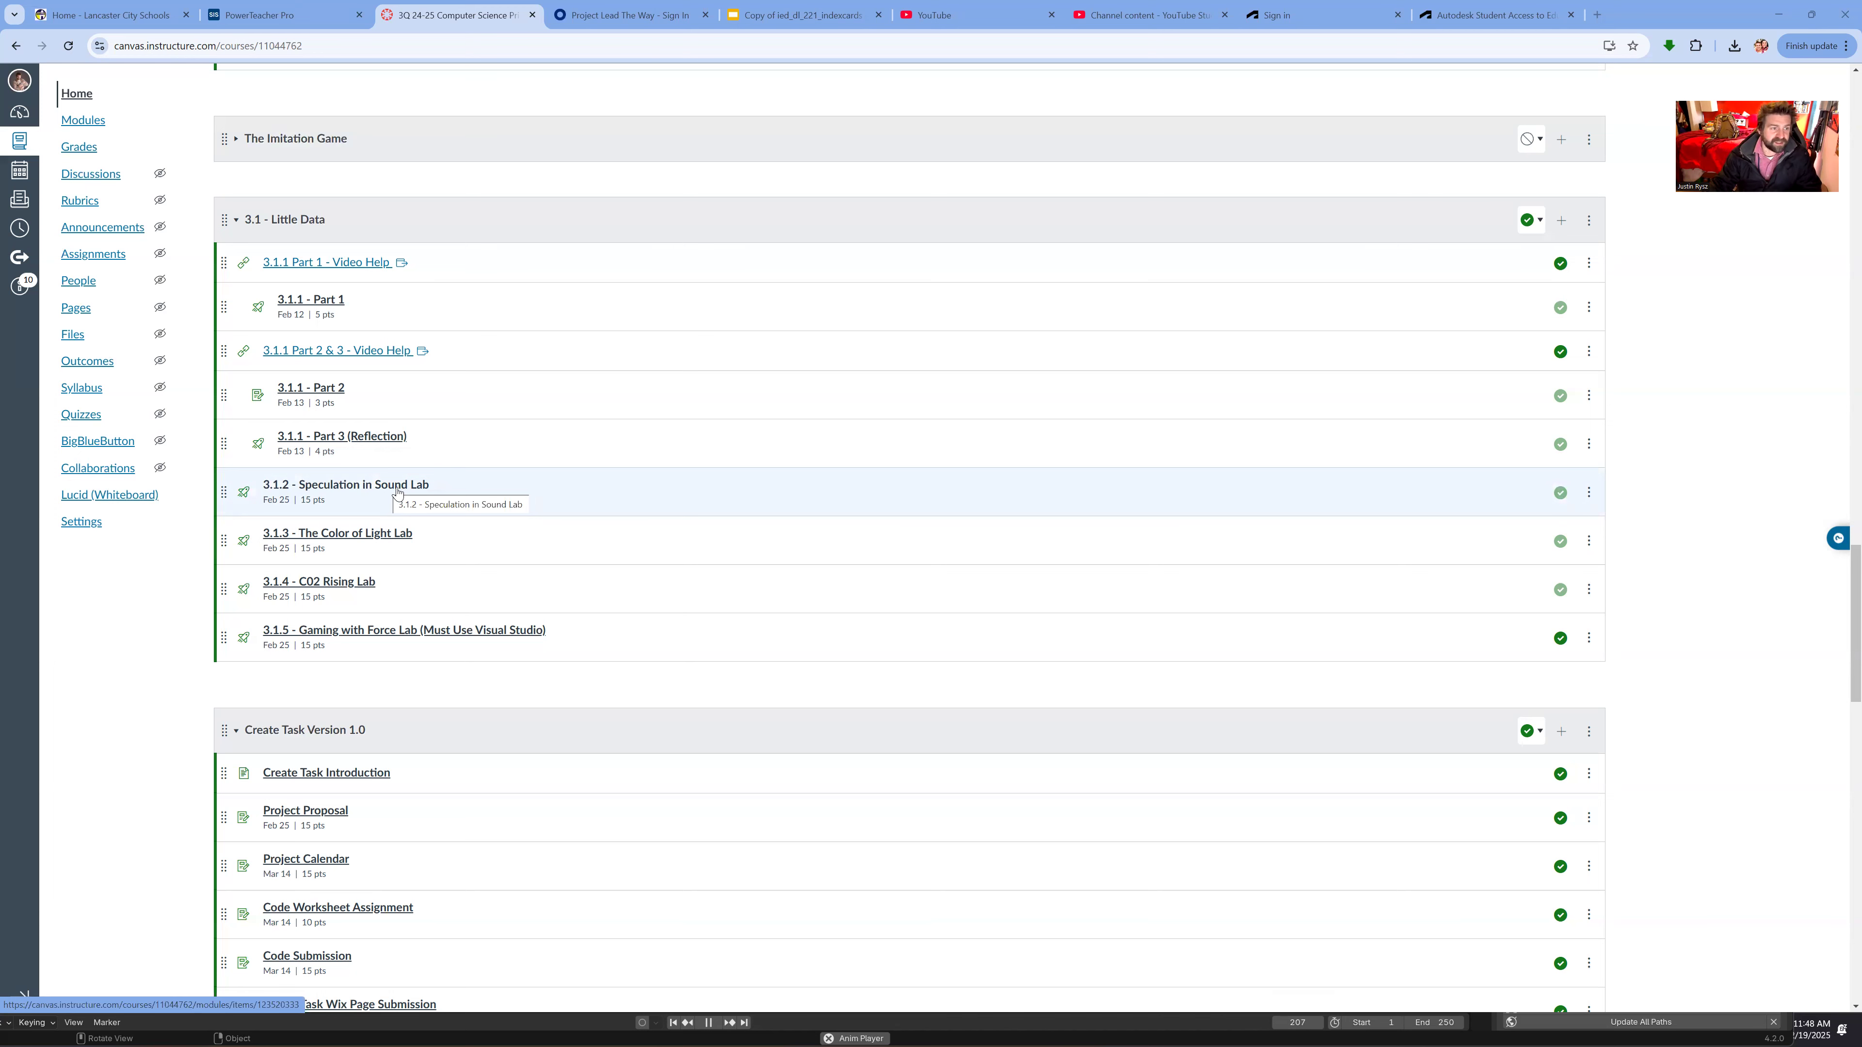
- Open the 3.1.2 - Speculation in Sound Lab quiz, start its preview and open the hidden_morse (ambl) resource
click(328, 489)
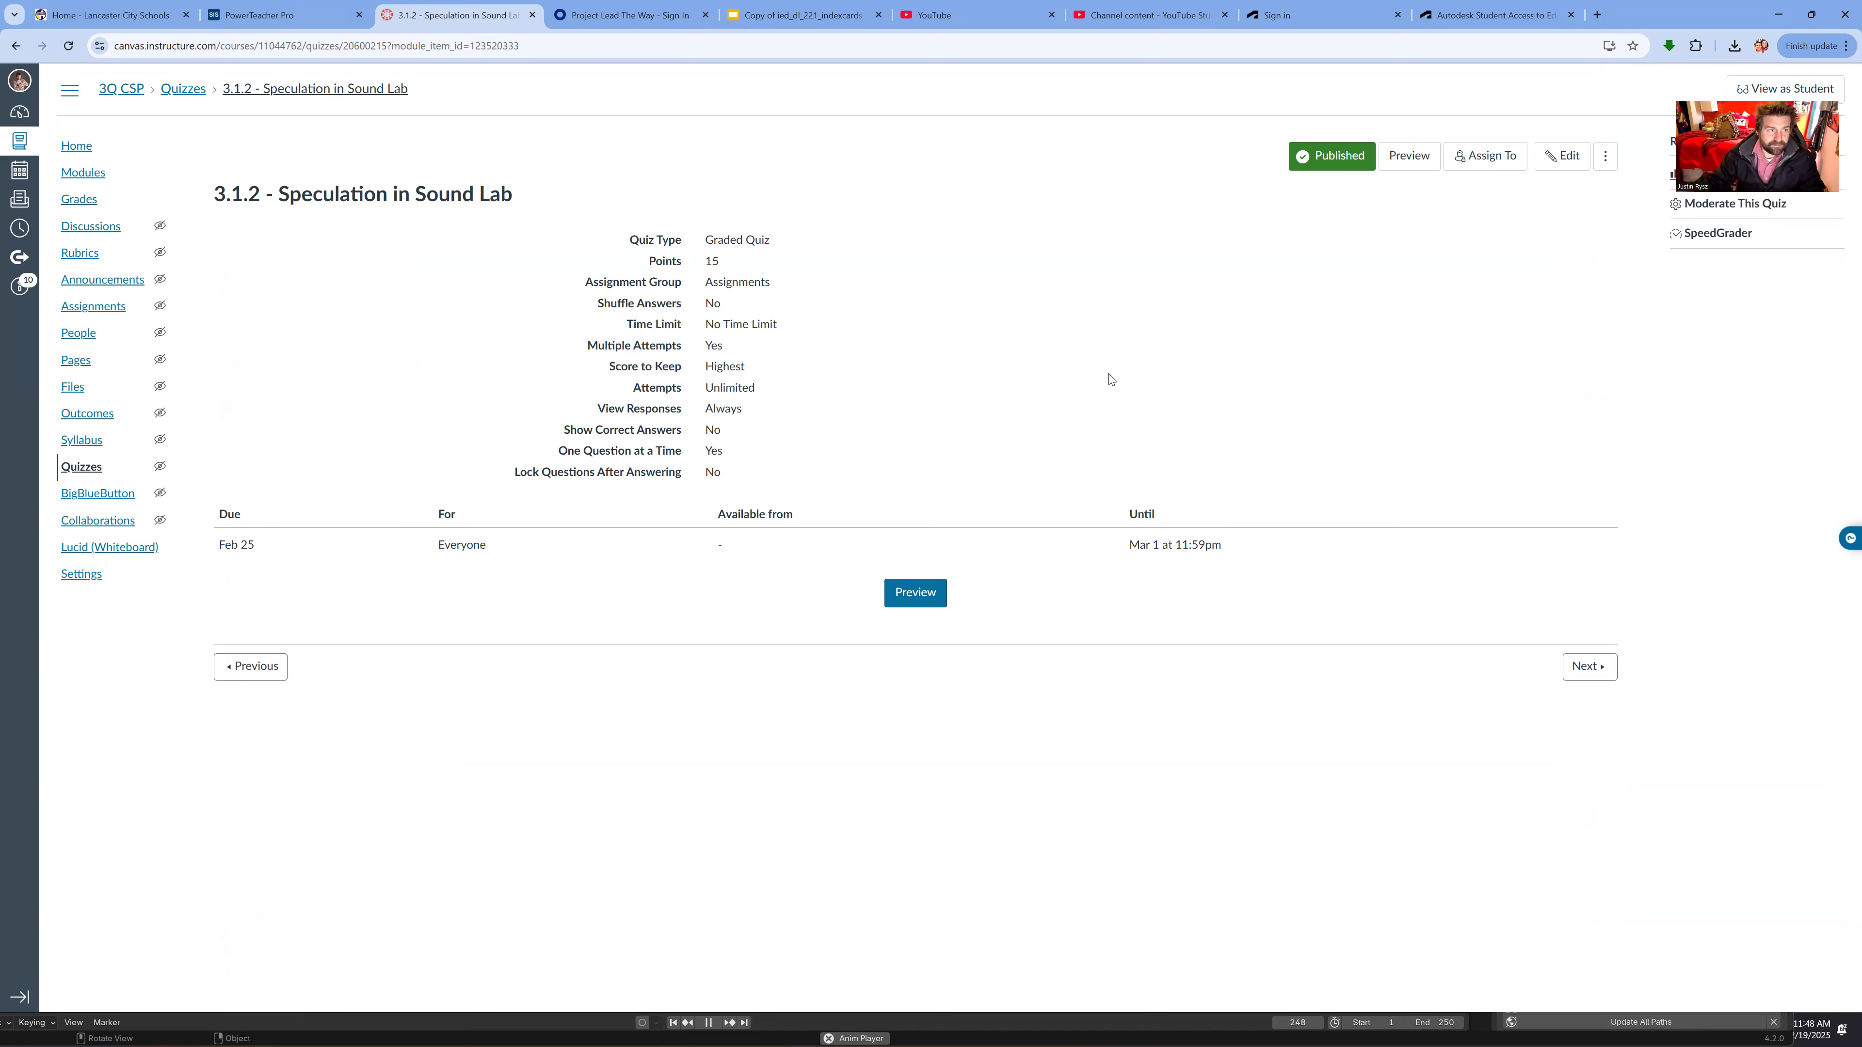
click(1406, 161)
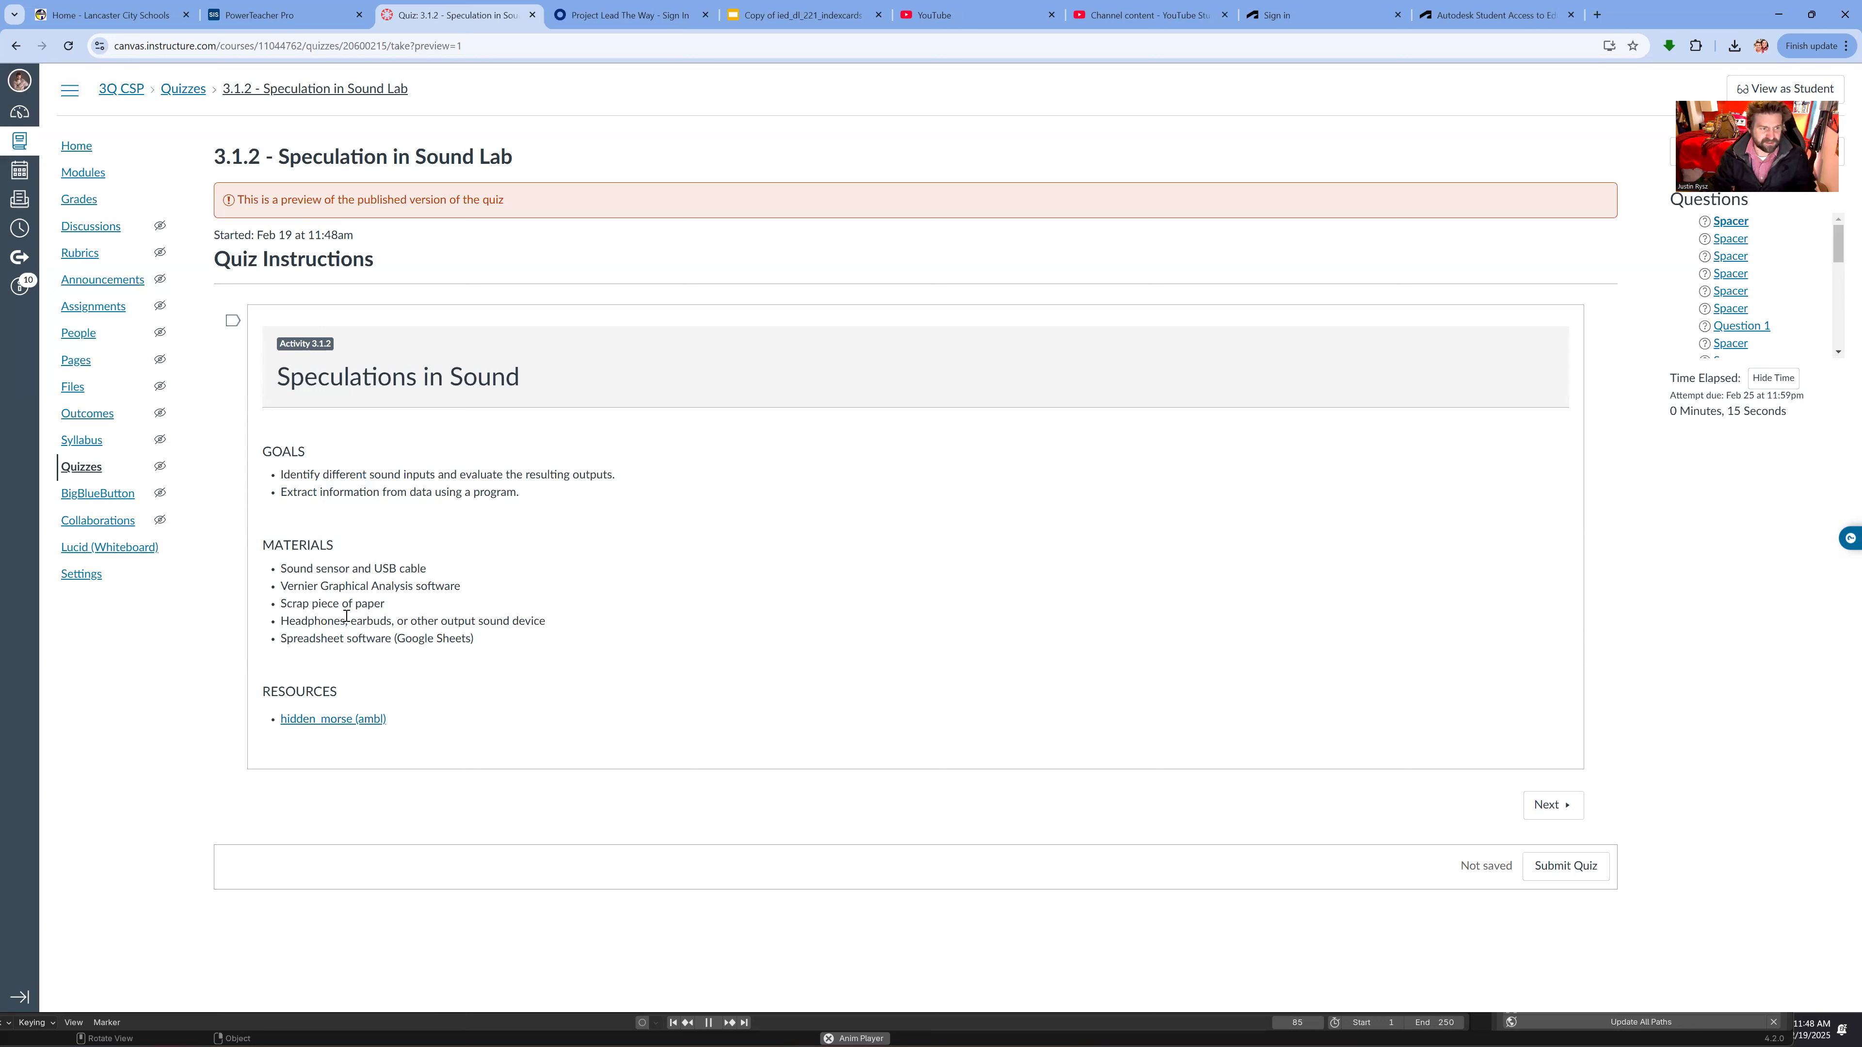
click(320, 724)
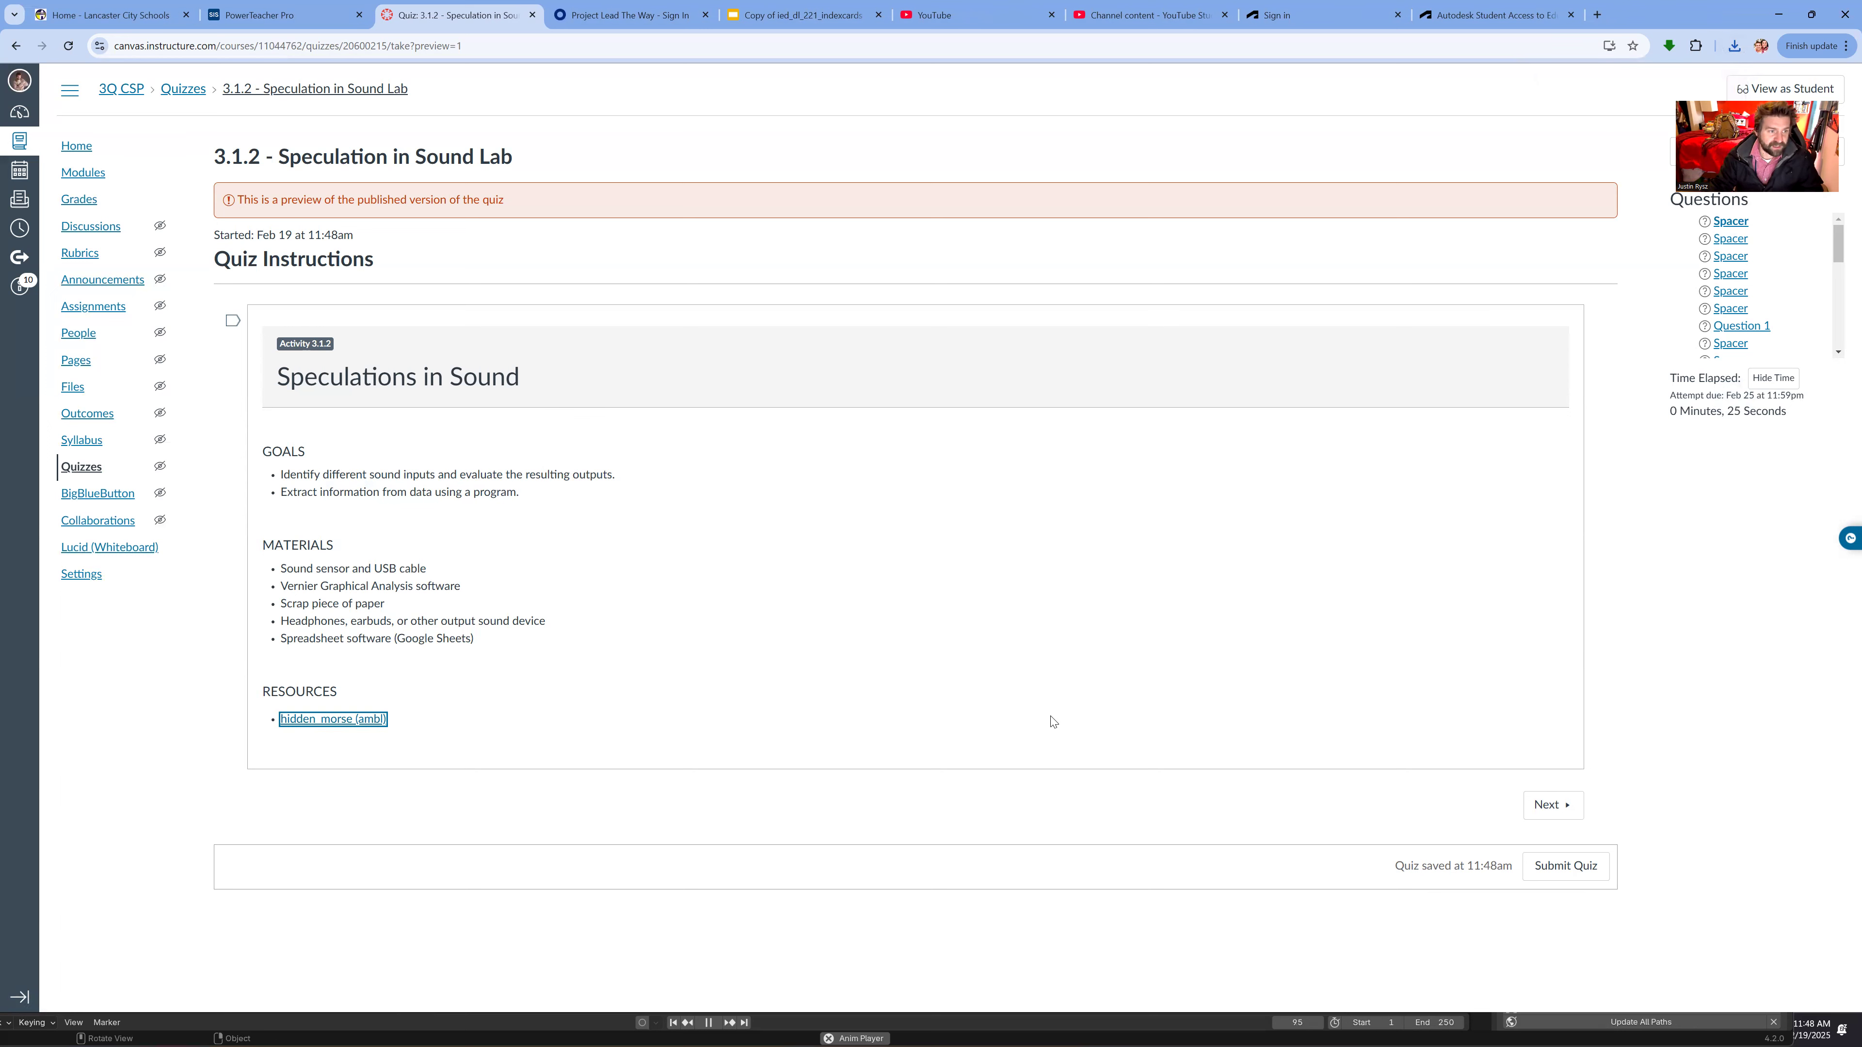
- Read through the quiz's introductory pages on sound impacts and acoustic trauma, up to the Set up the Sensor Software page
click(1546, 804)
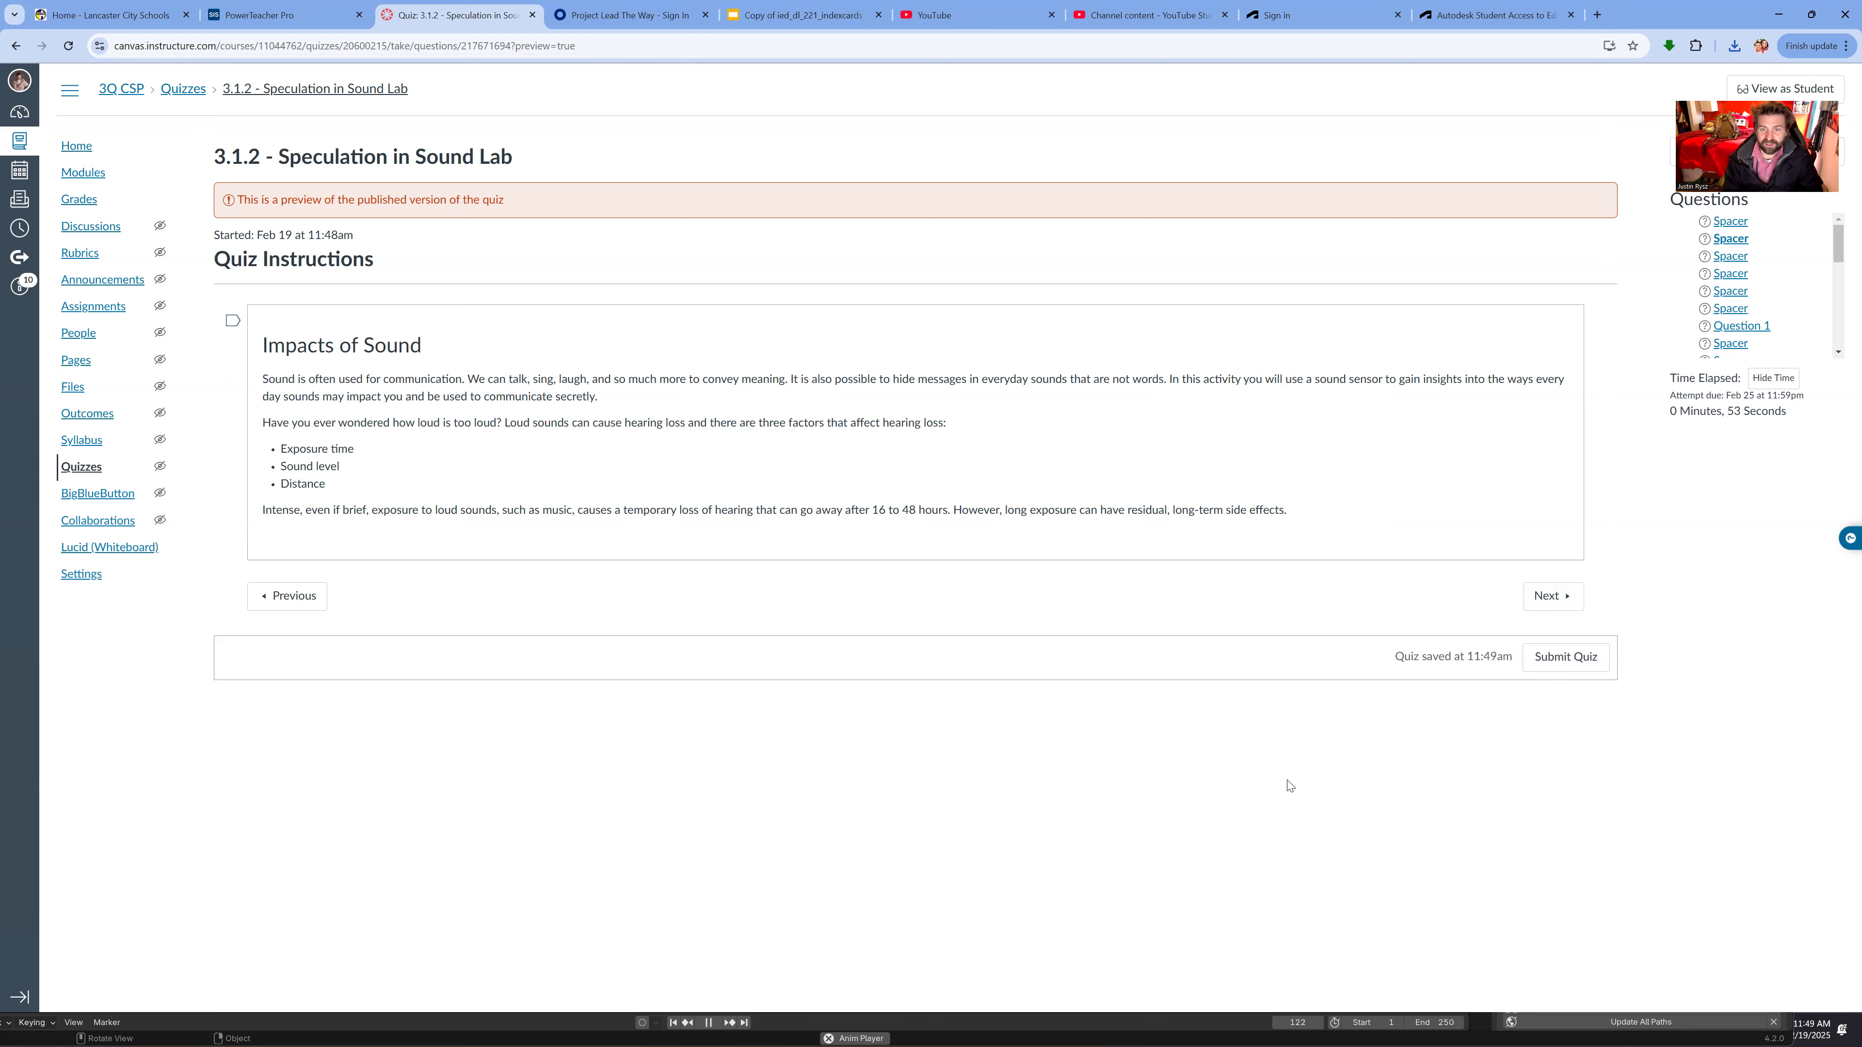
click(1536, 598)
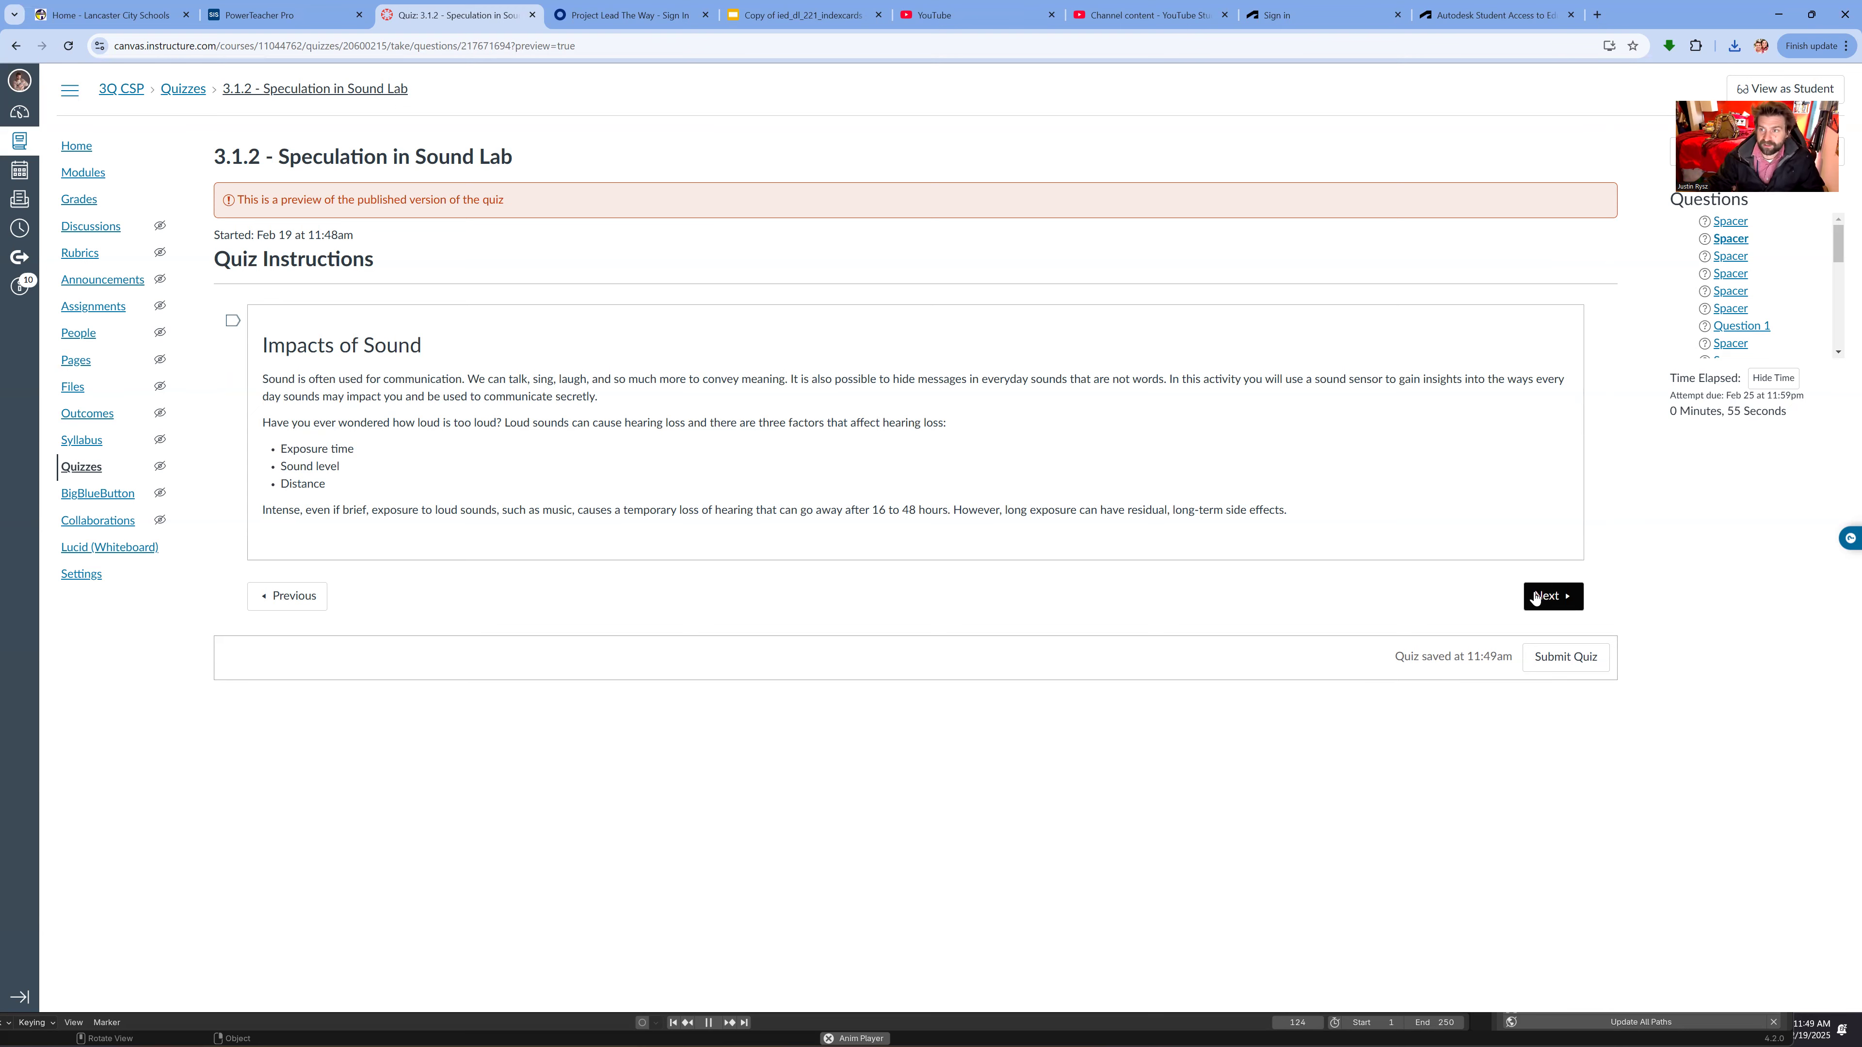
click(1537, 598)
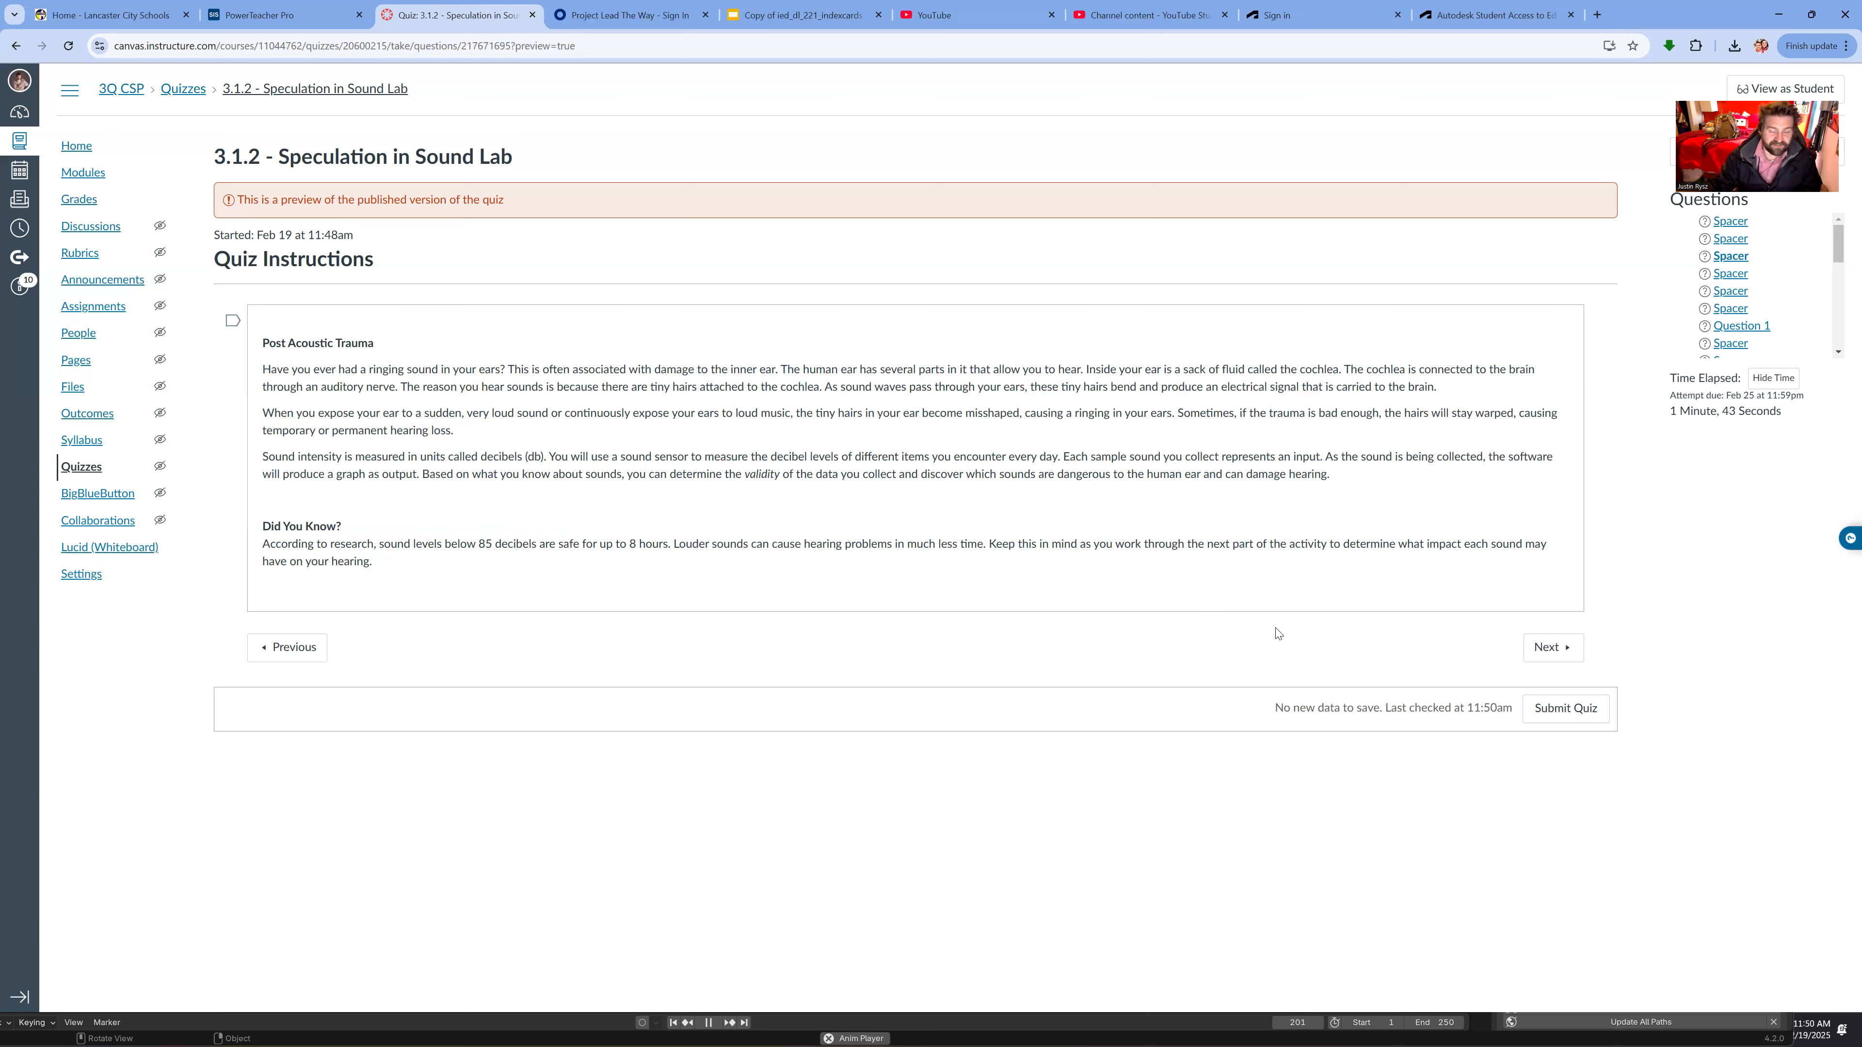
click(1537, 647)
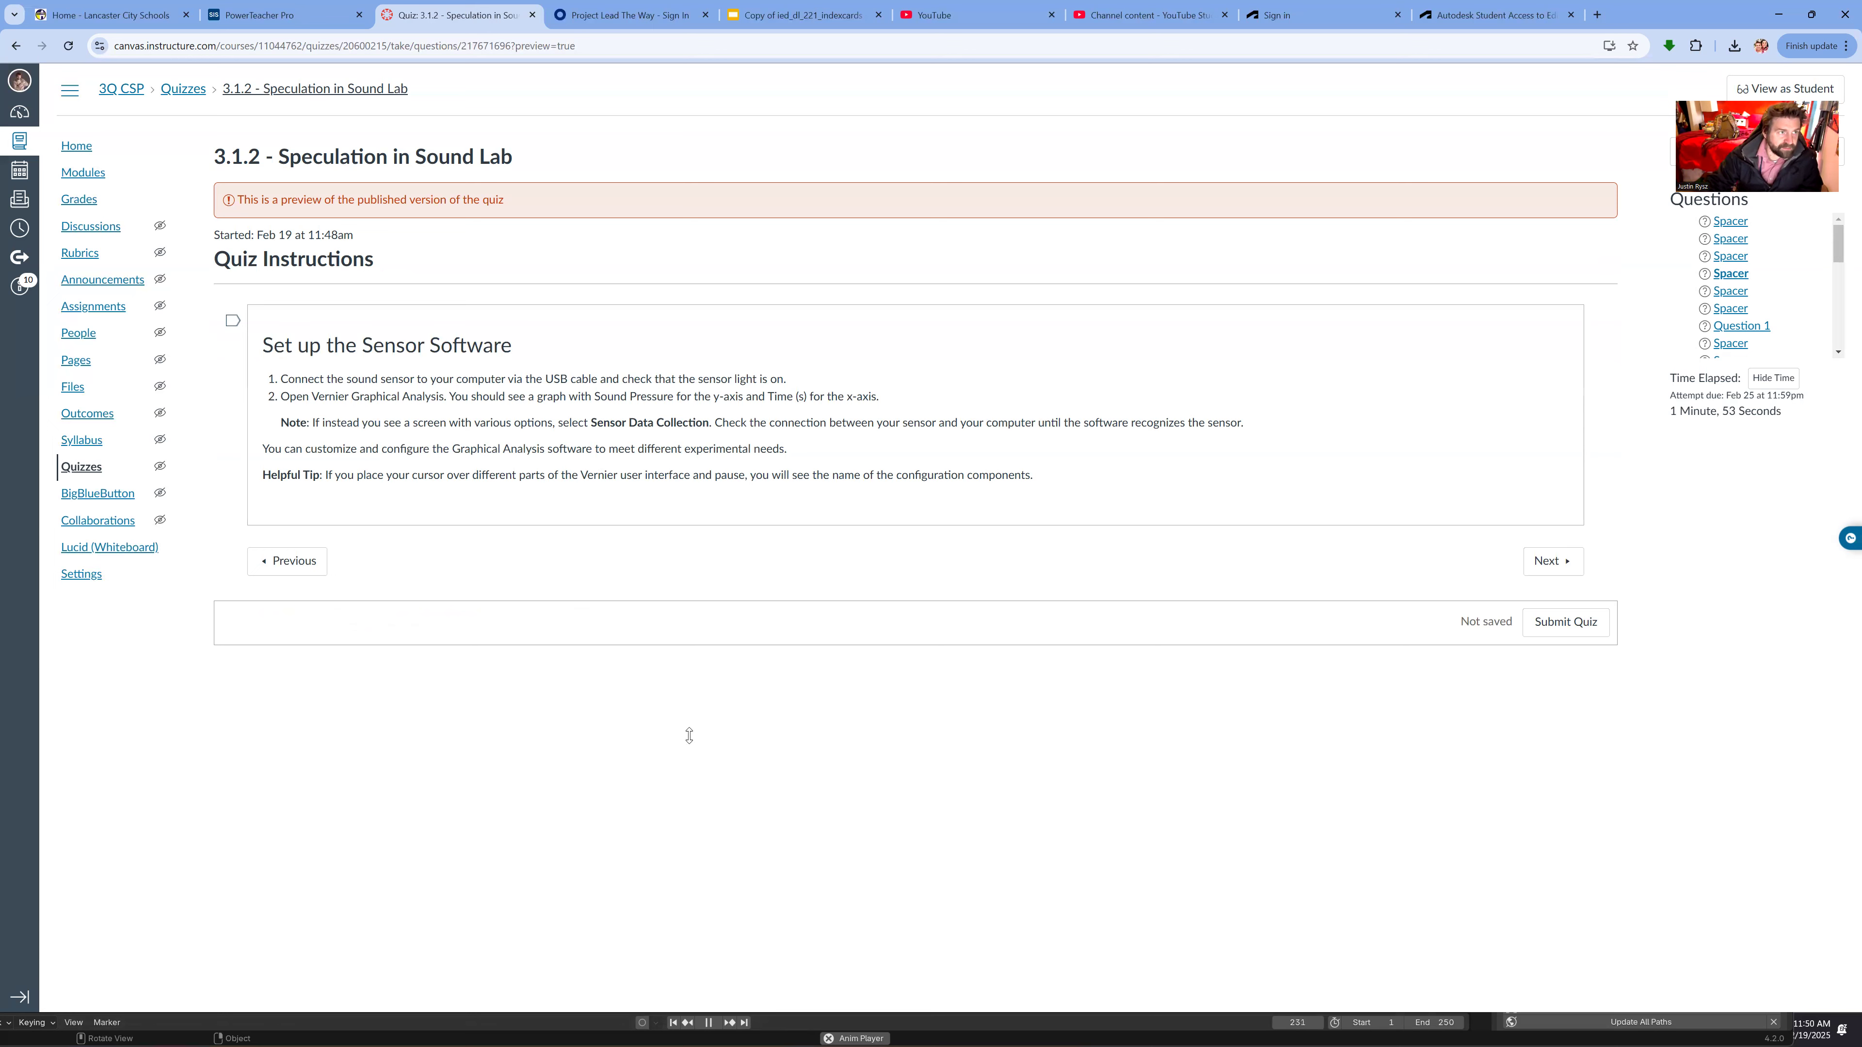
- Minimize the Blender window, switch to Vernier Graphical Analysis and place its window over the lab instructions
click(374, 1032)
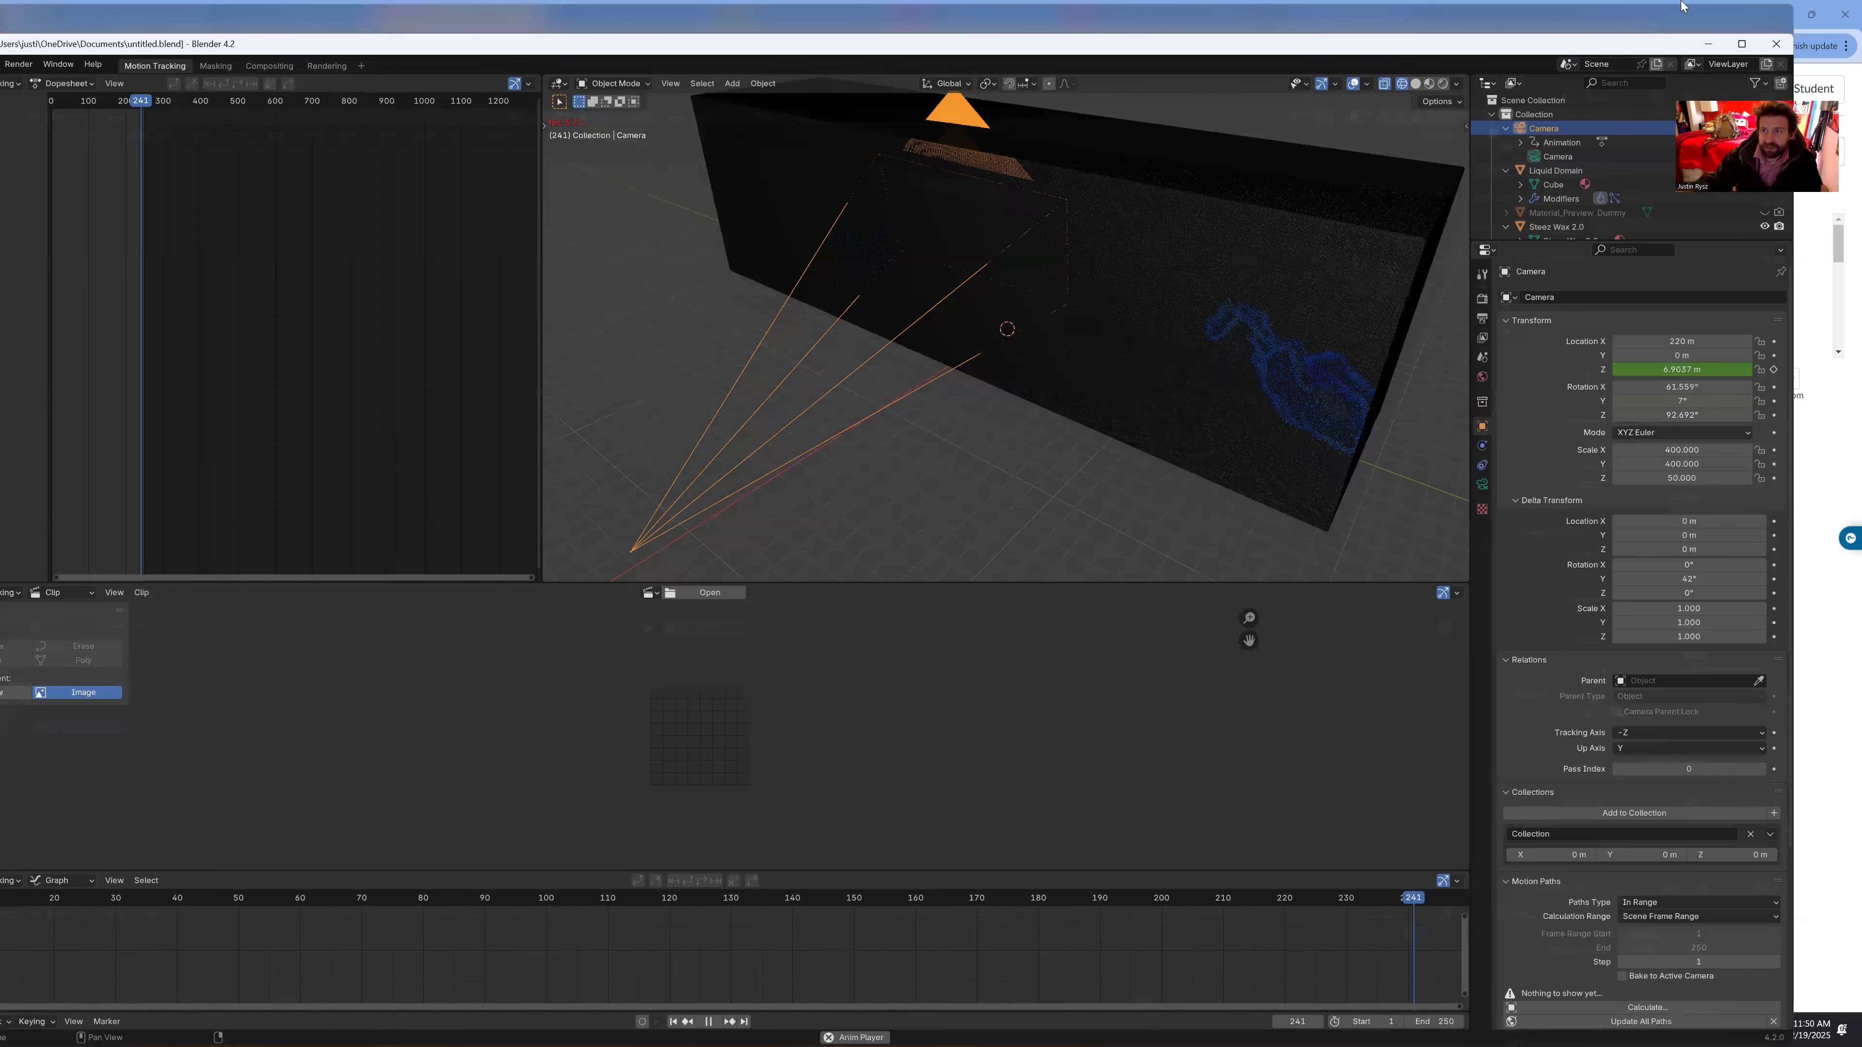
click(1775, 12)
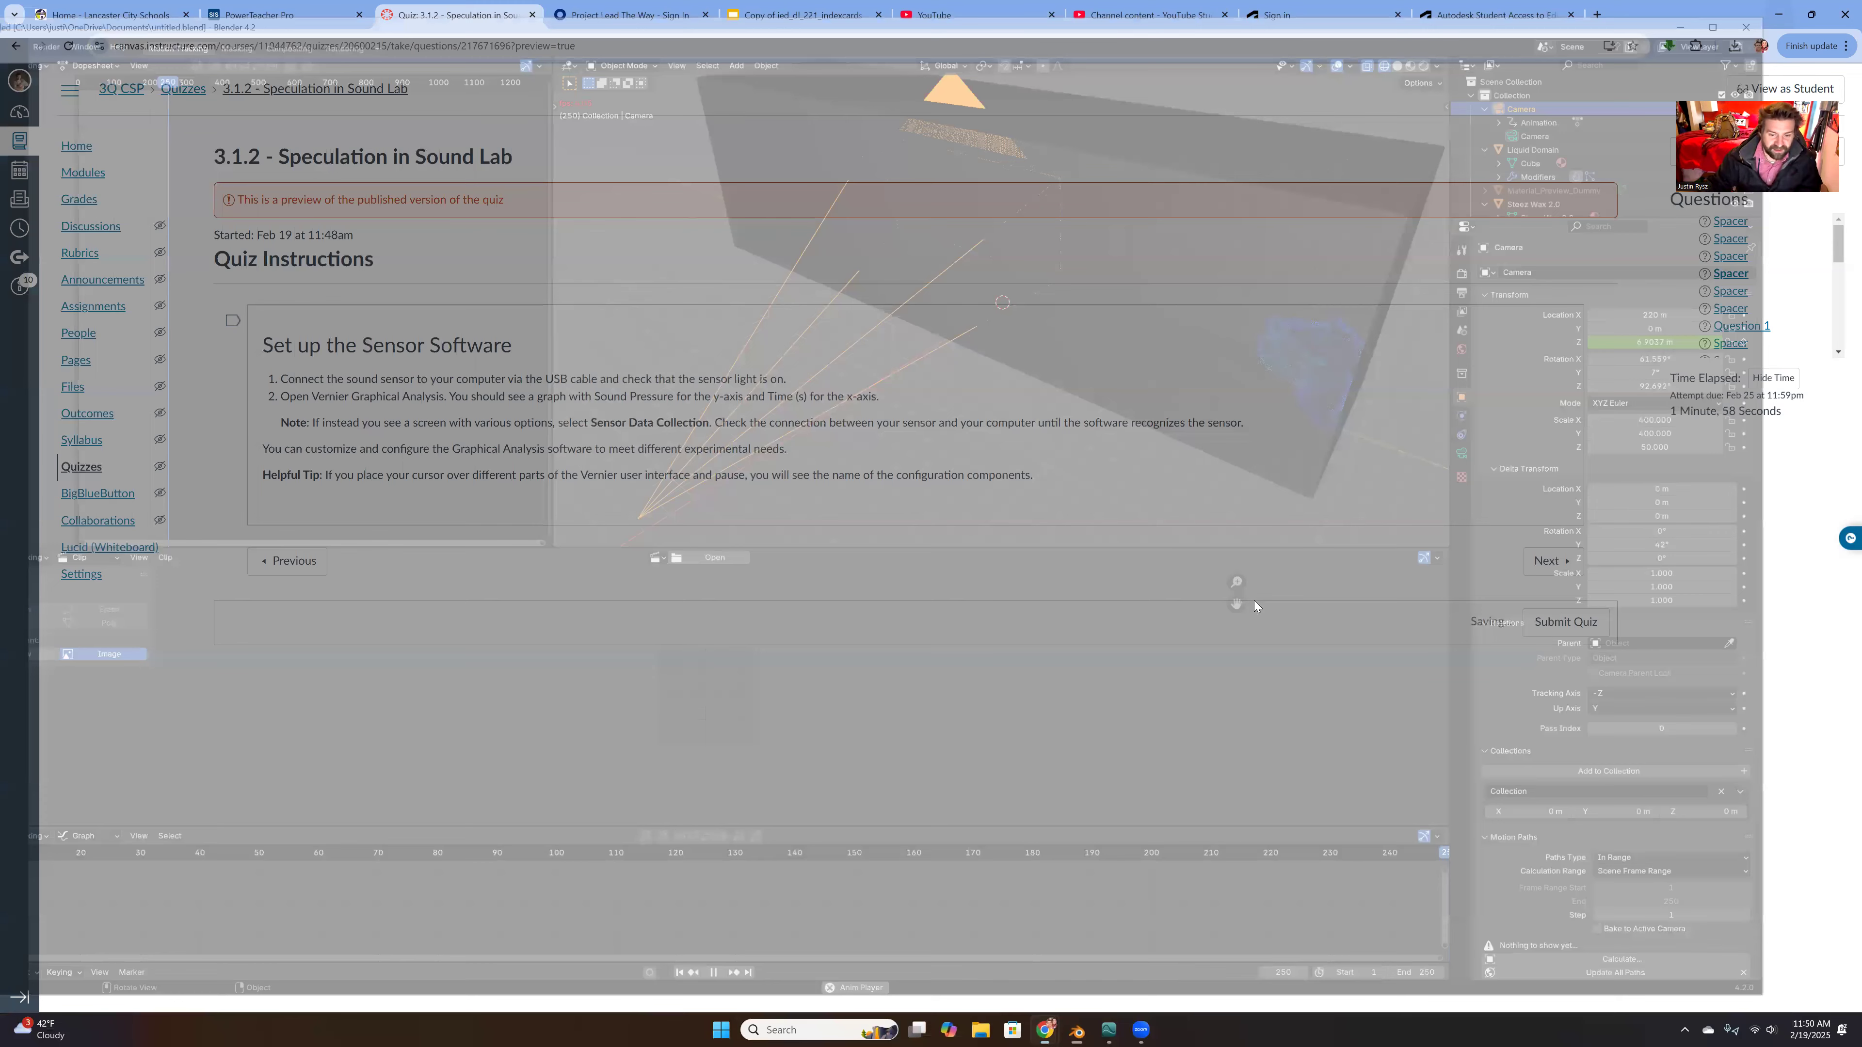
click(1093, 1030)
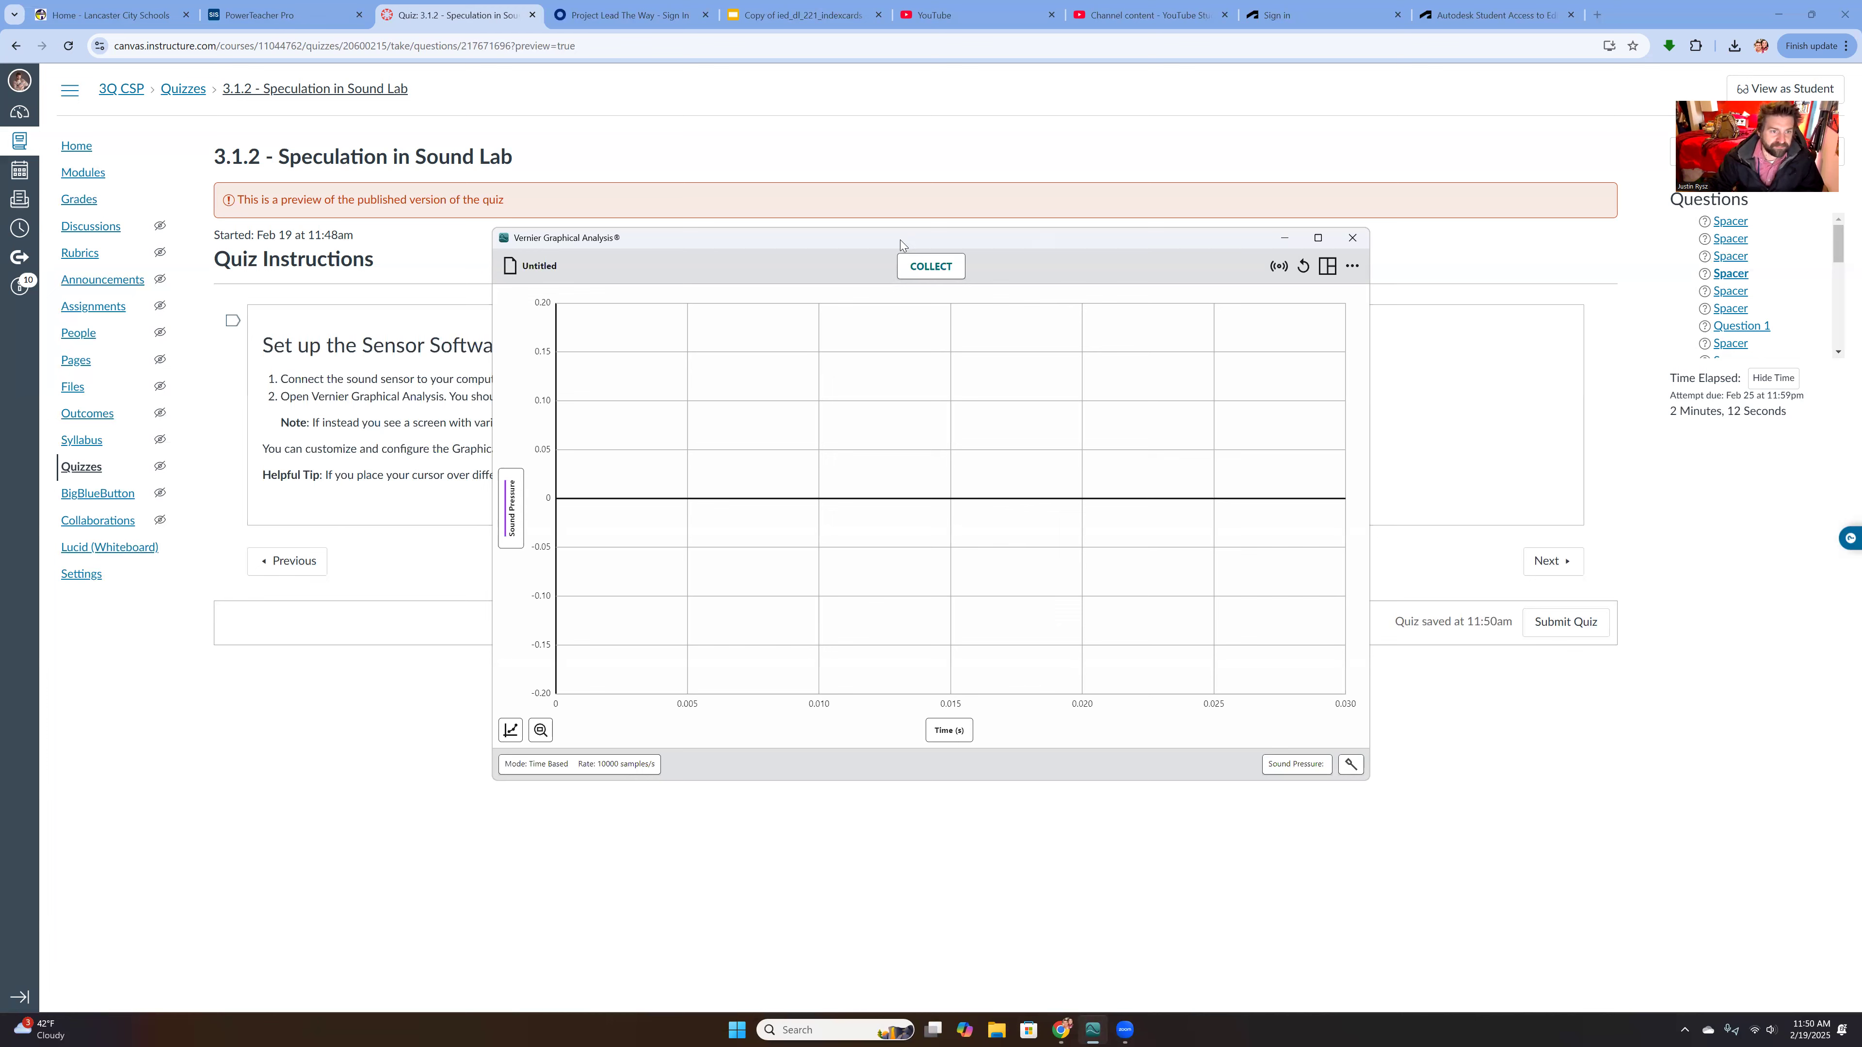
drag(900, 240, 978, 287)
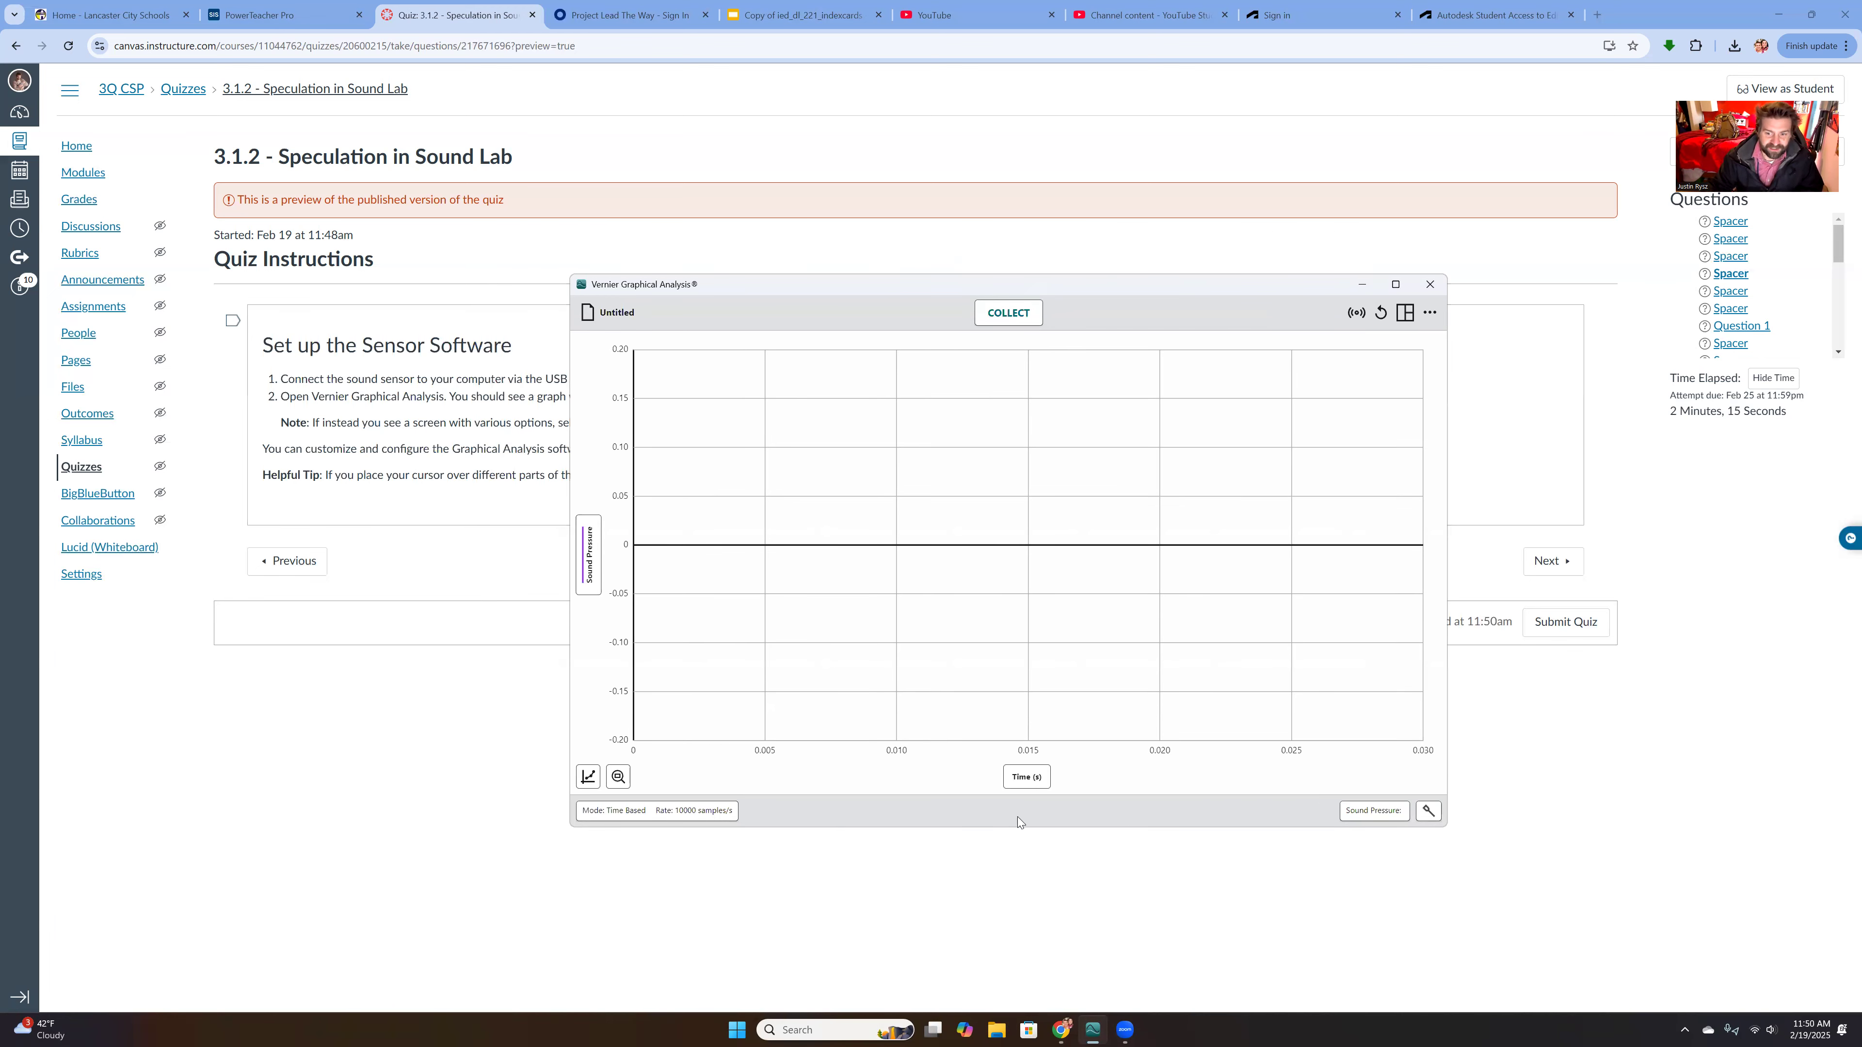
- Enable the Sound level A-weighted, Sound level C-weighted and Wave Amplitude channels on the connected sound sensor
click(1427, 811)
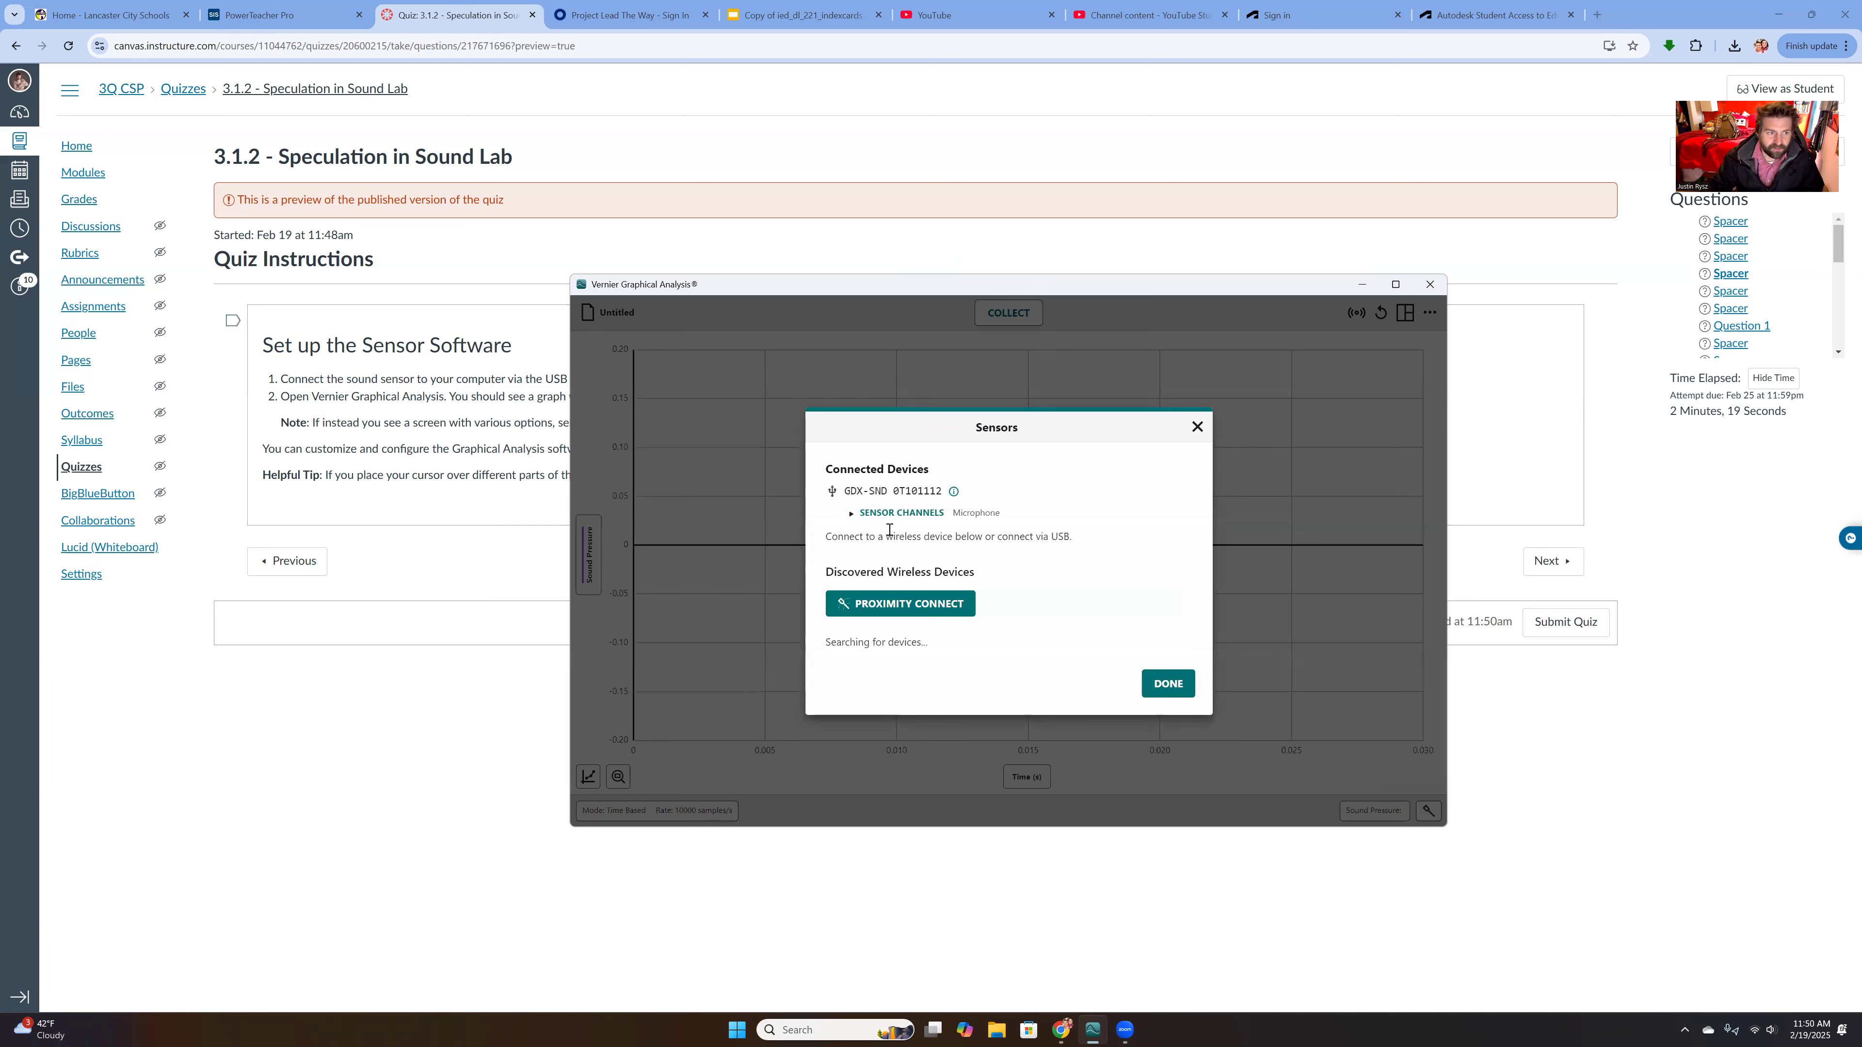
click(854, 515)
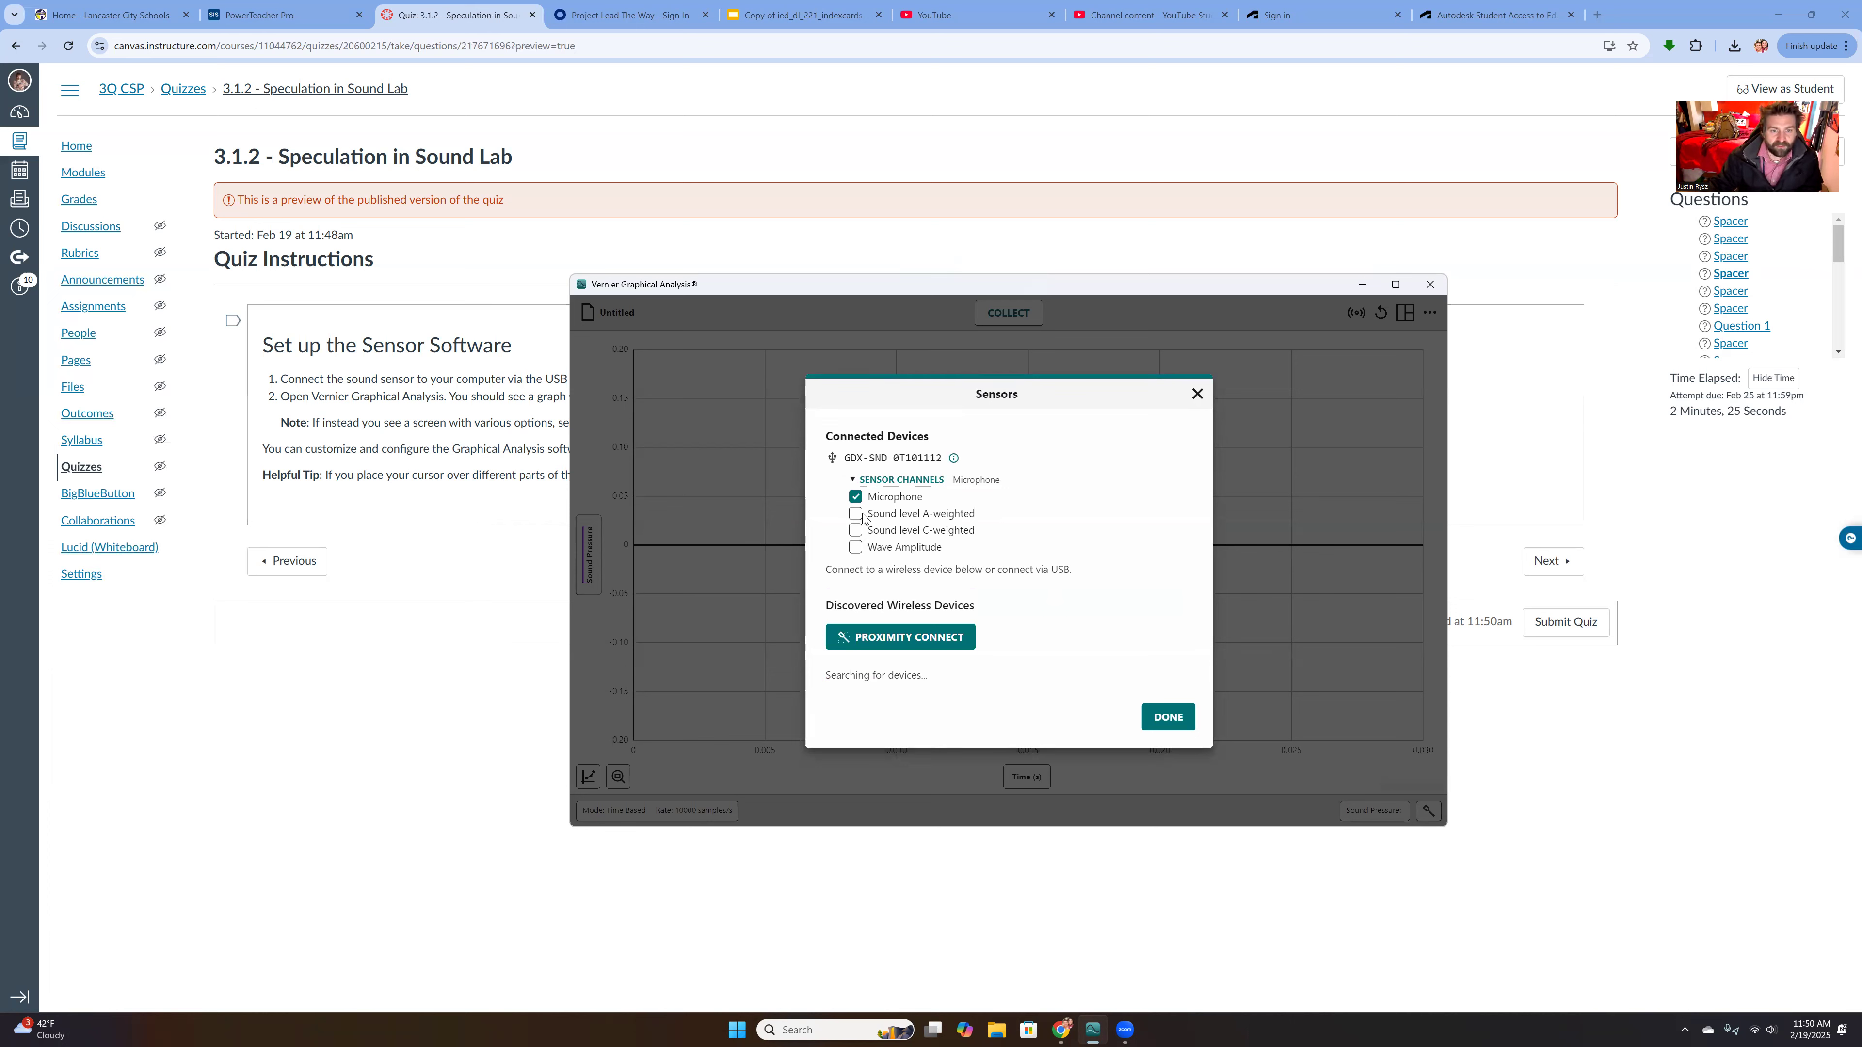
click(856, 514)
click(856, 531)
click(854, 549)
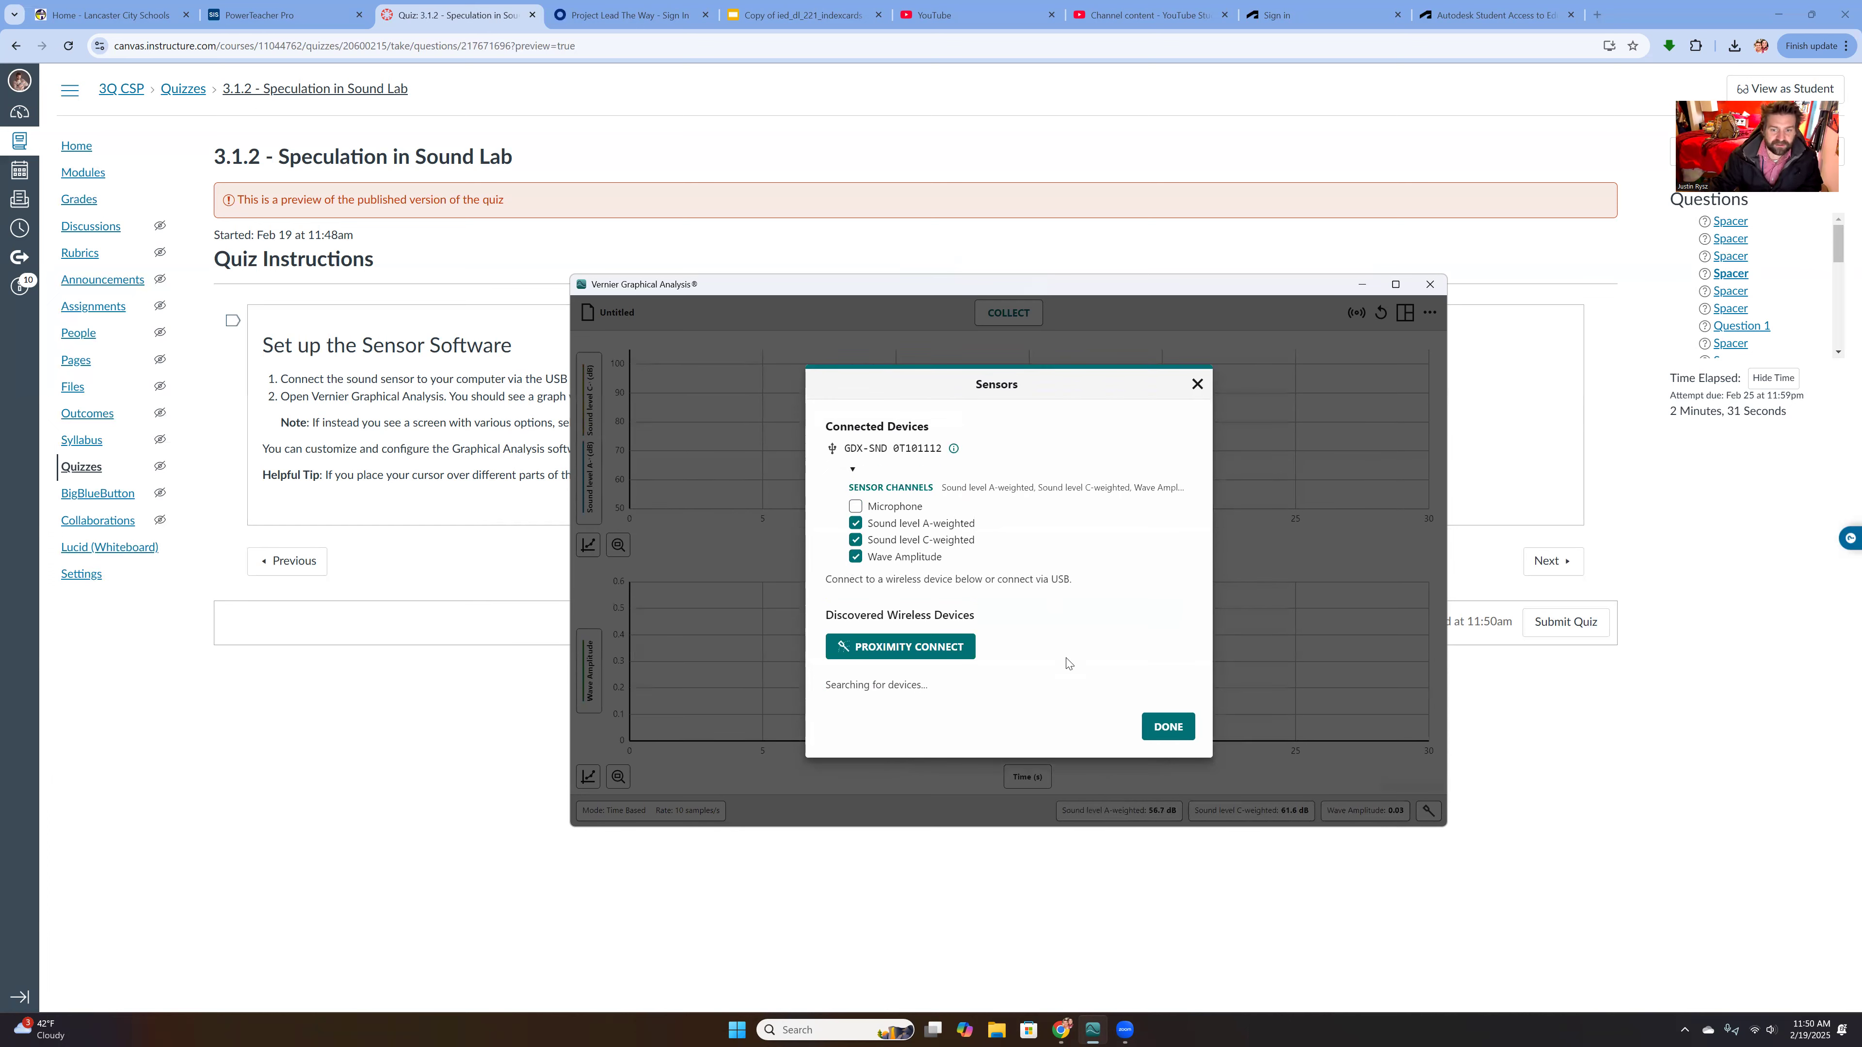
click(1165, 726)
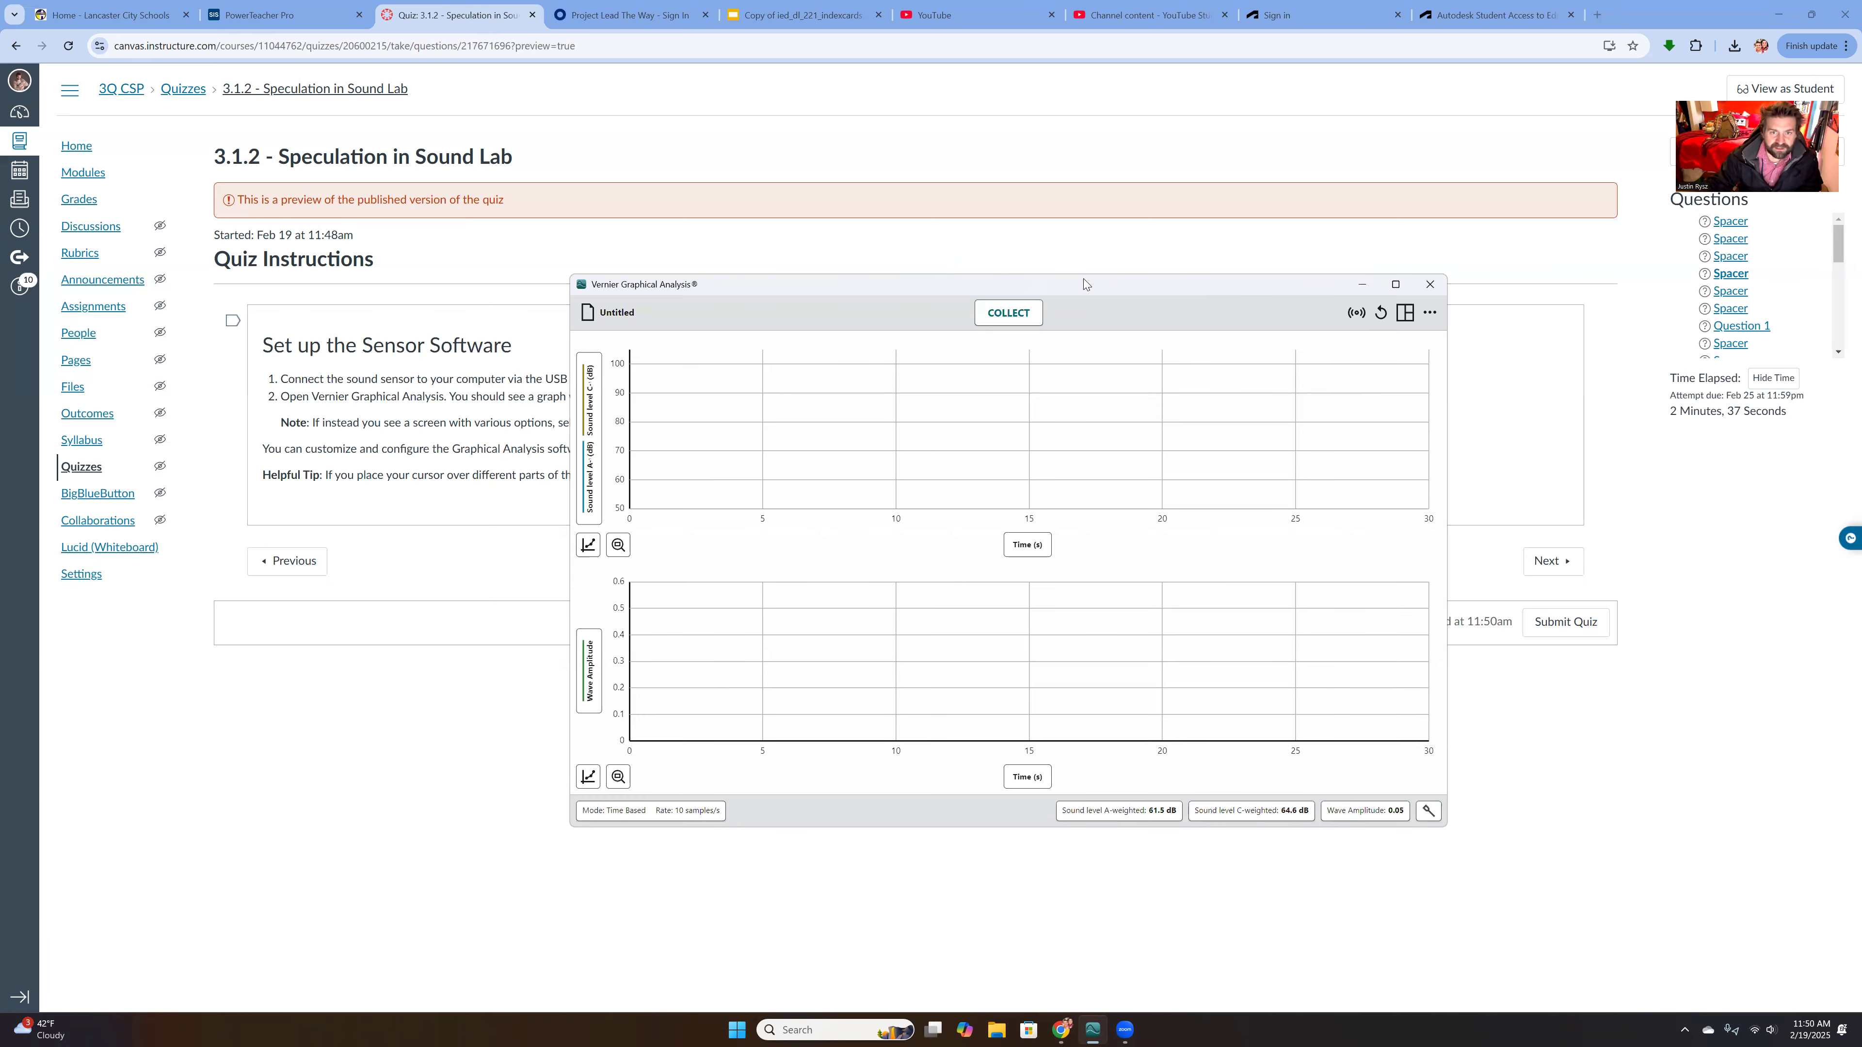
- Advance the quiz to the data collection settings instructions and return to Vernier Graphical Analysis
drag(1084, 278, 1025, 417)
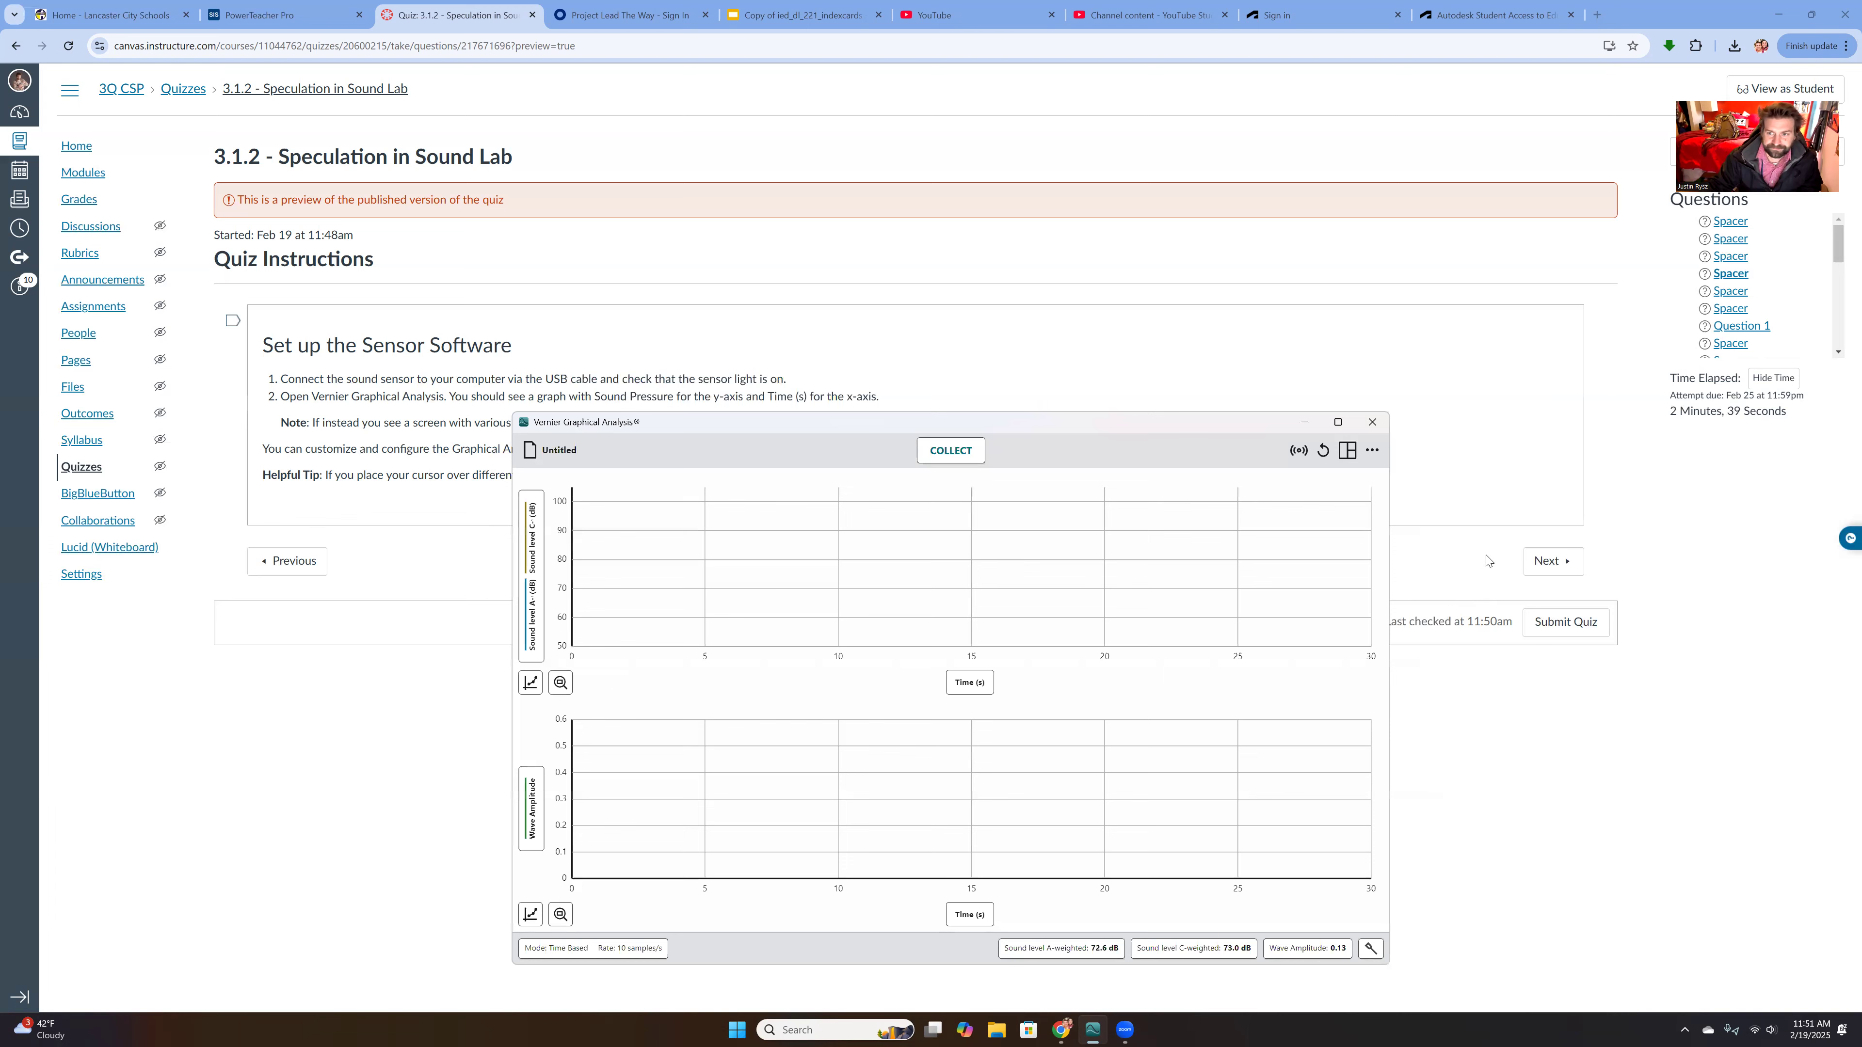
click(1545, 565)
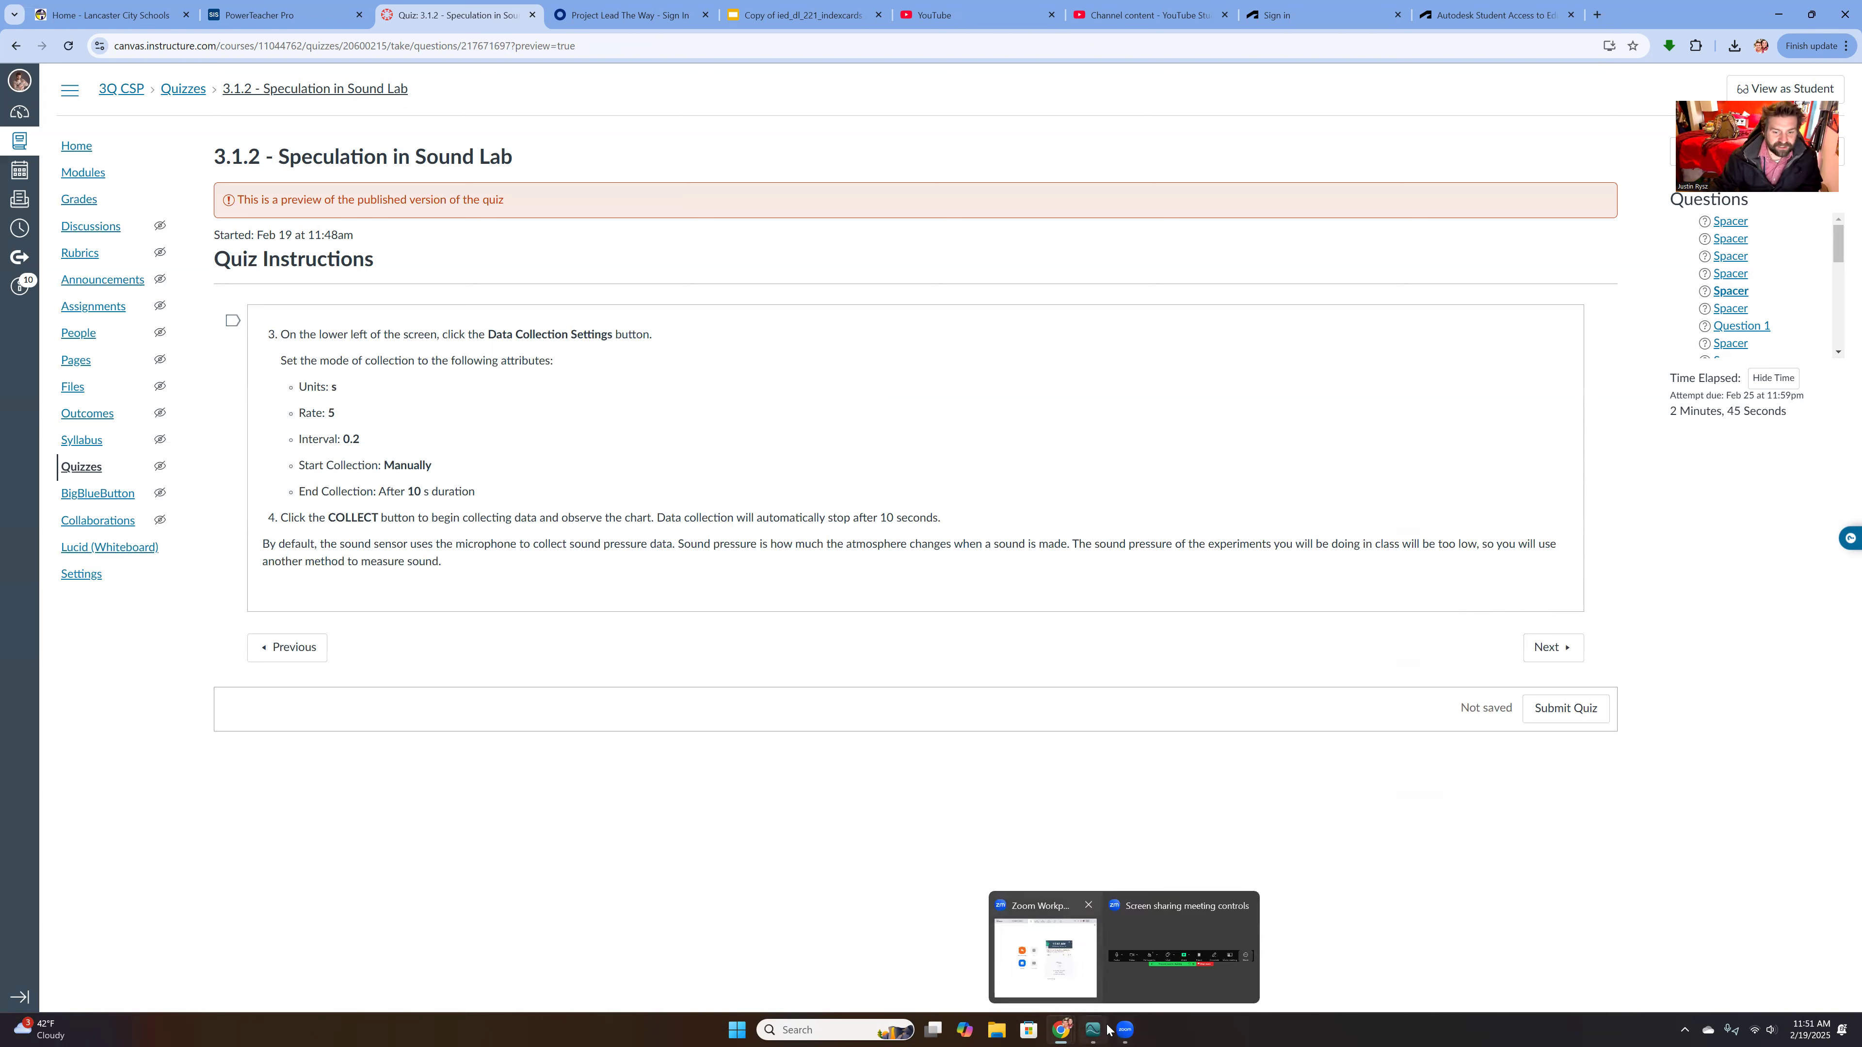
click(1093, 1030)
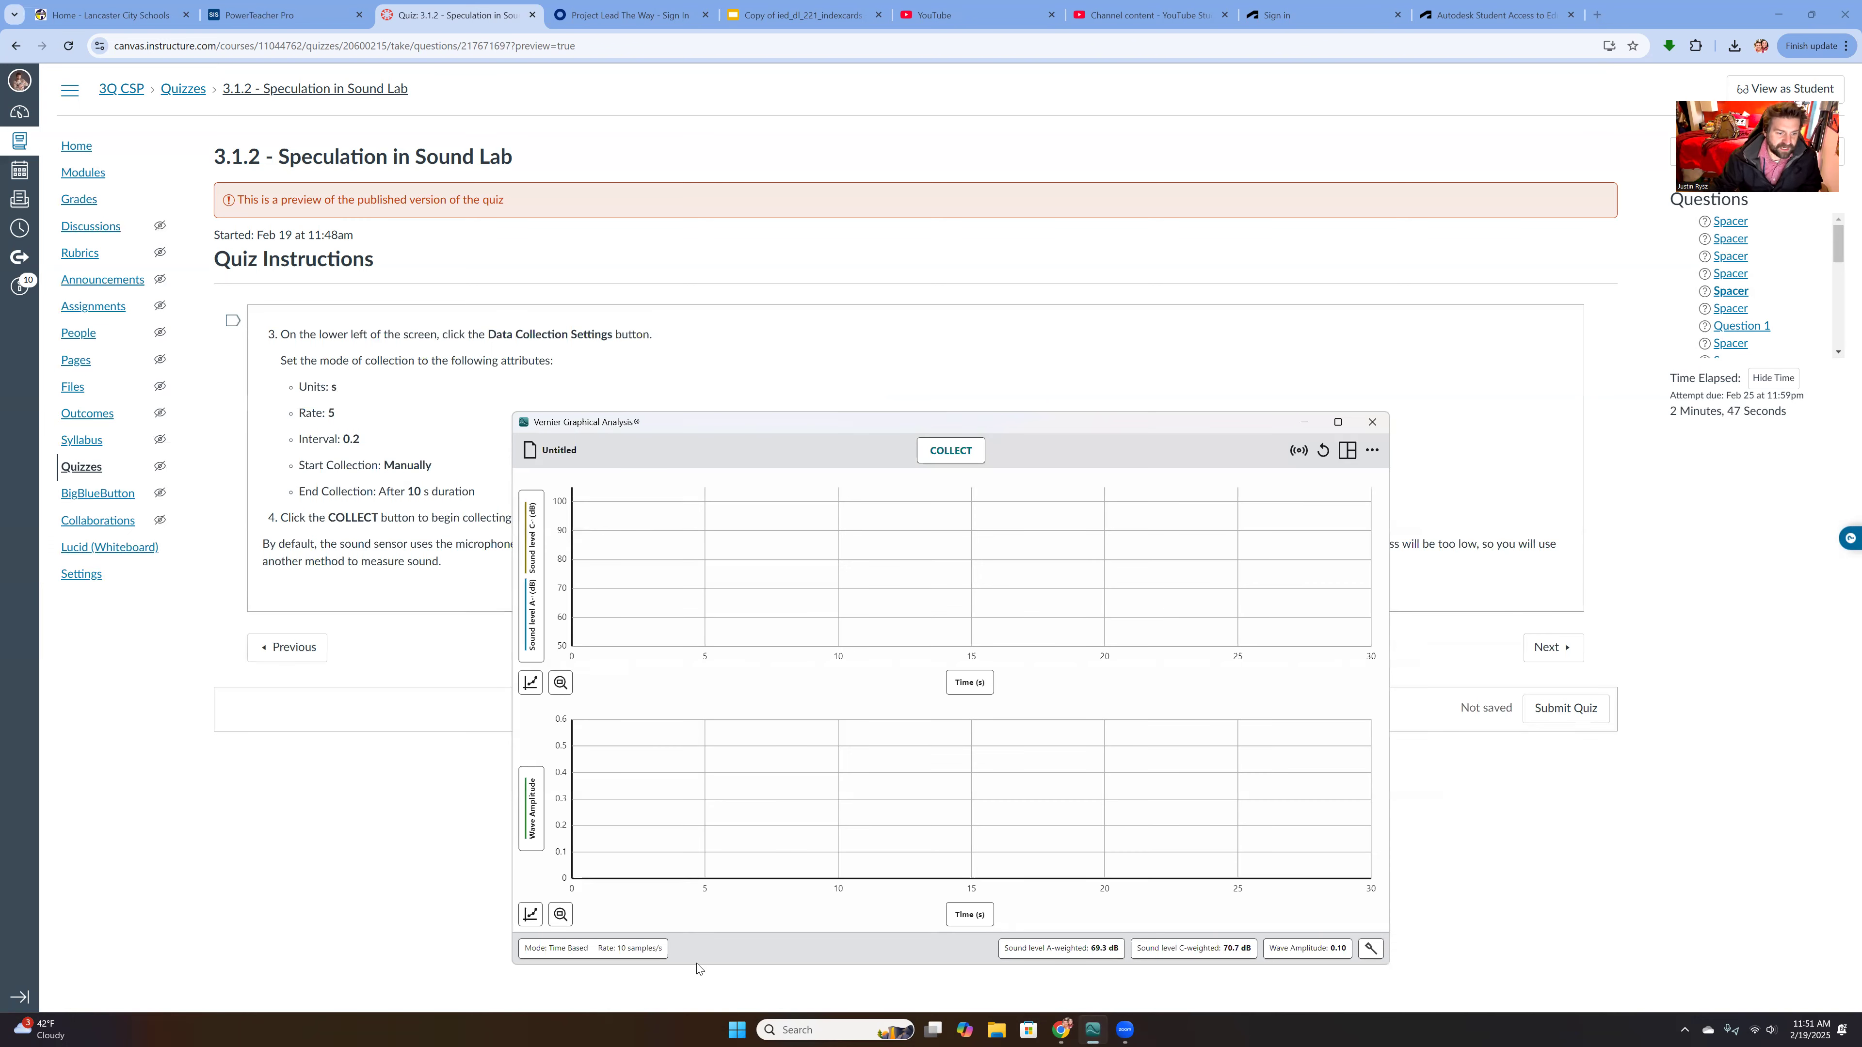
- Configure data collection with a rate of 5 samples/s and an end of collection after 10 s
click(566, 948)
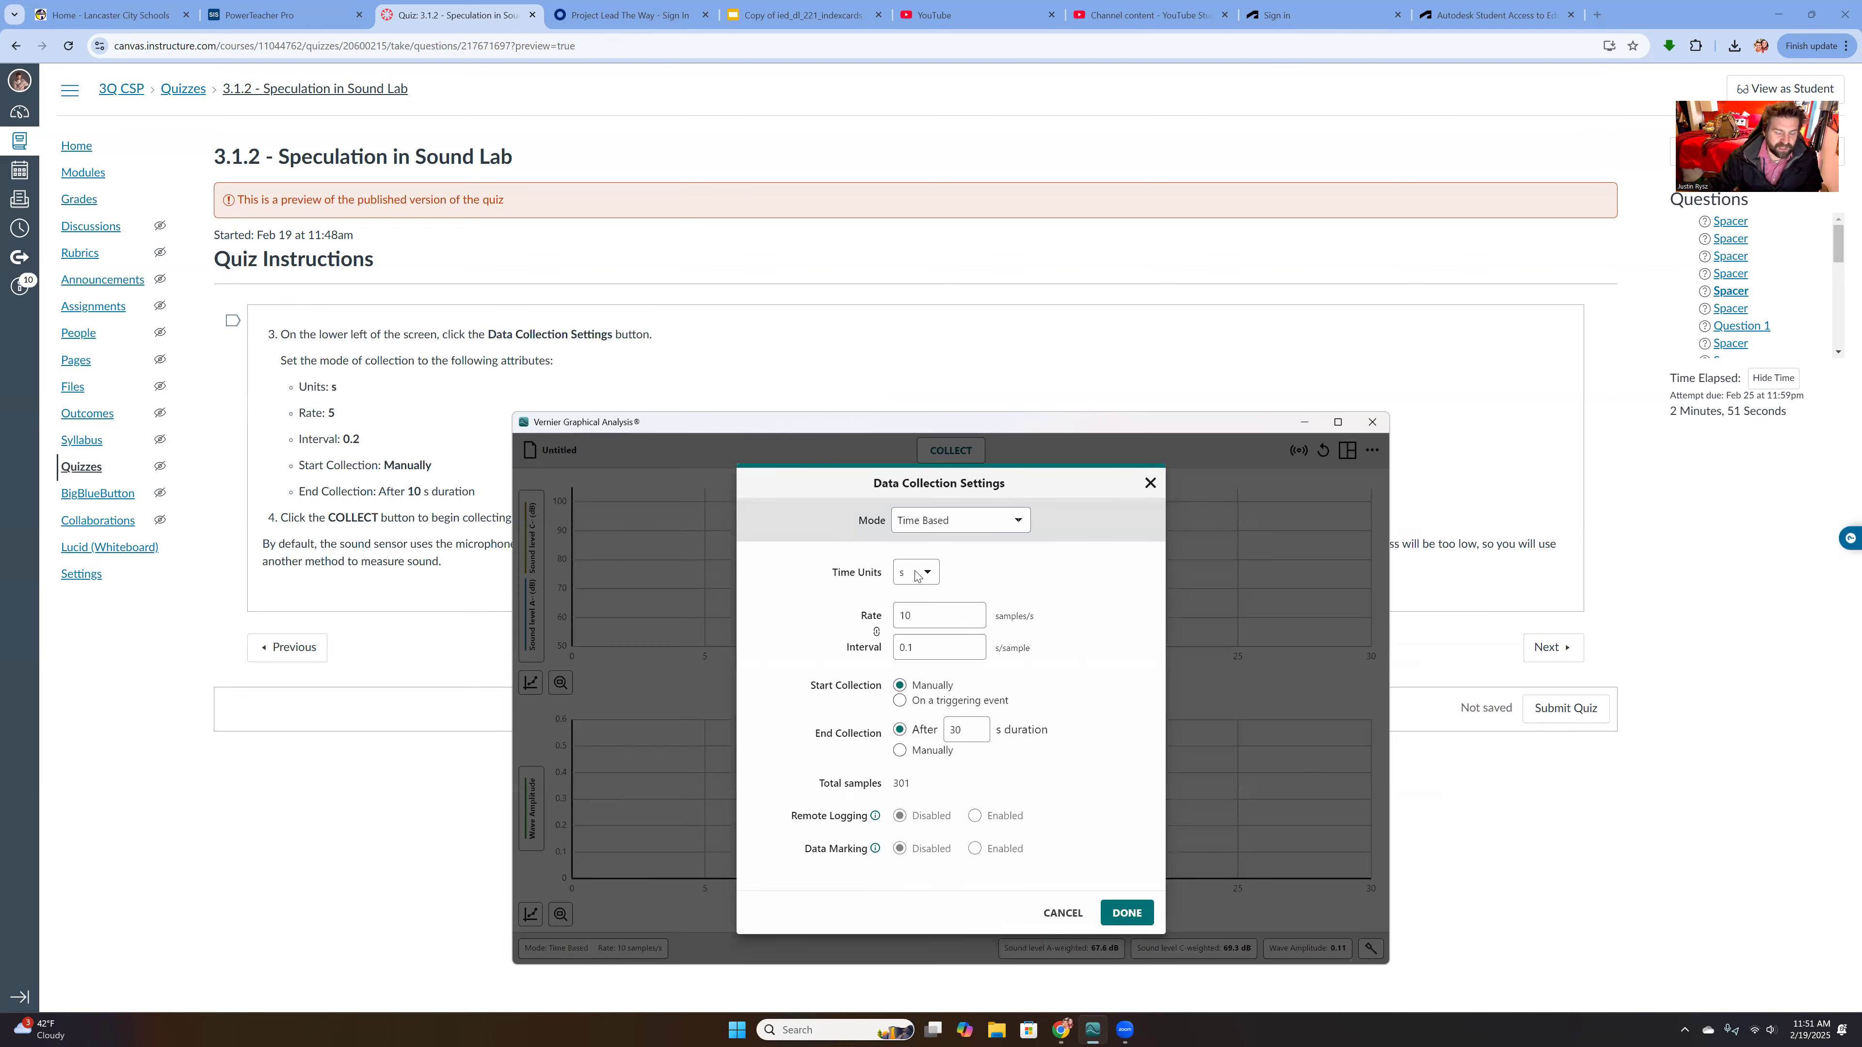
double_click(918, 622)
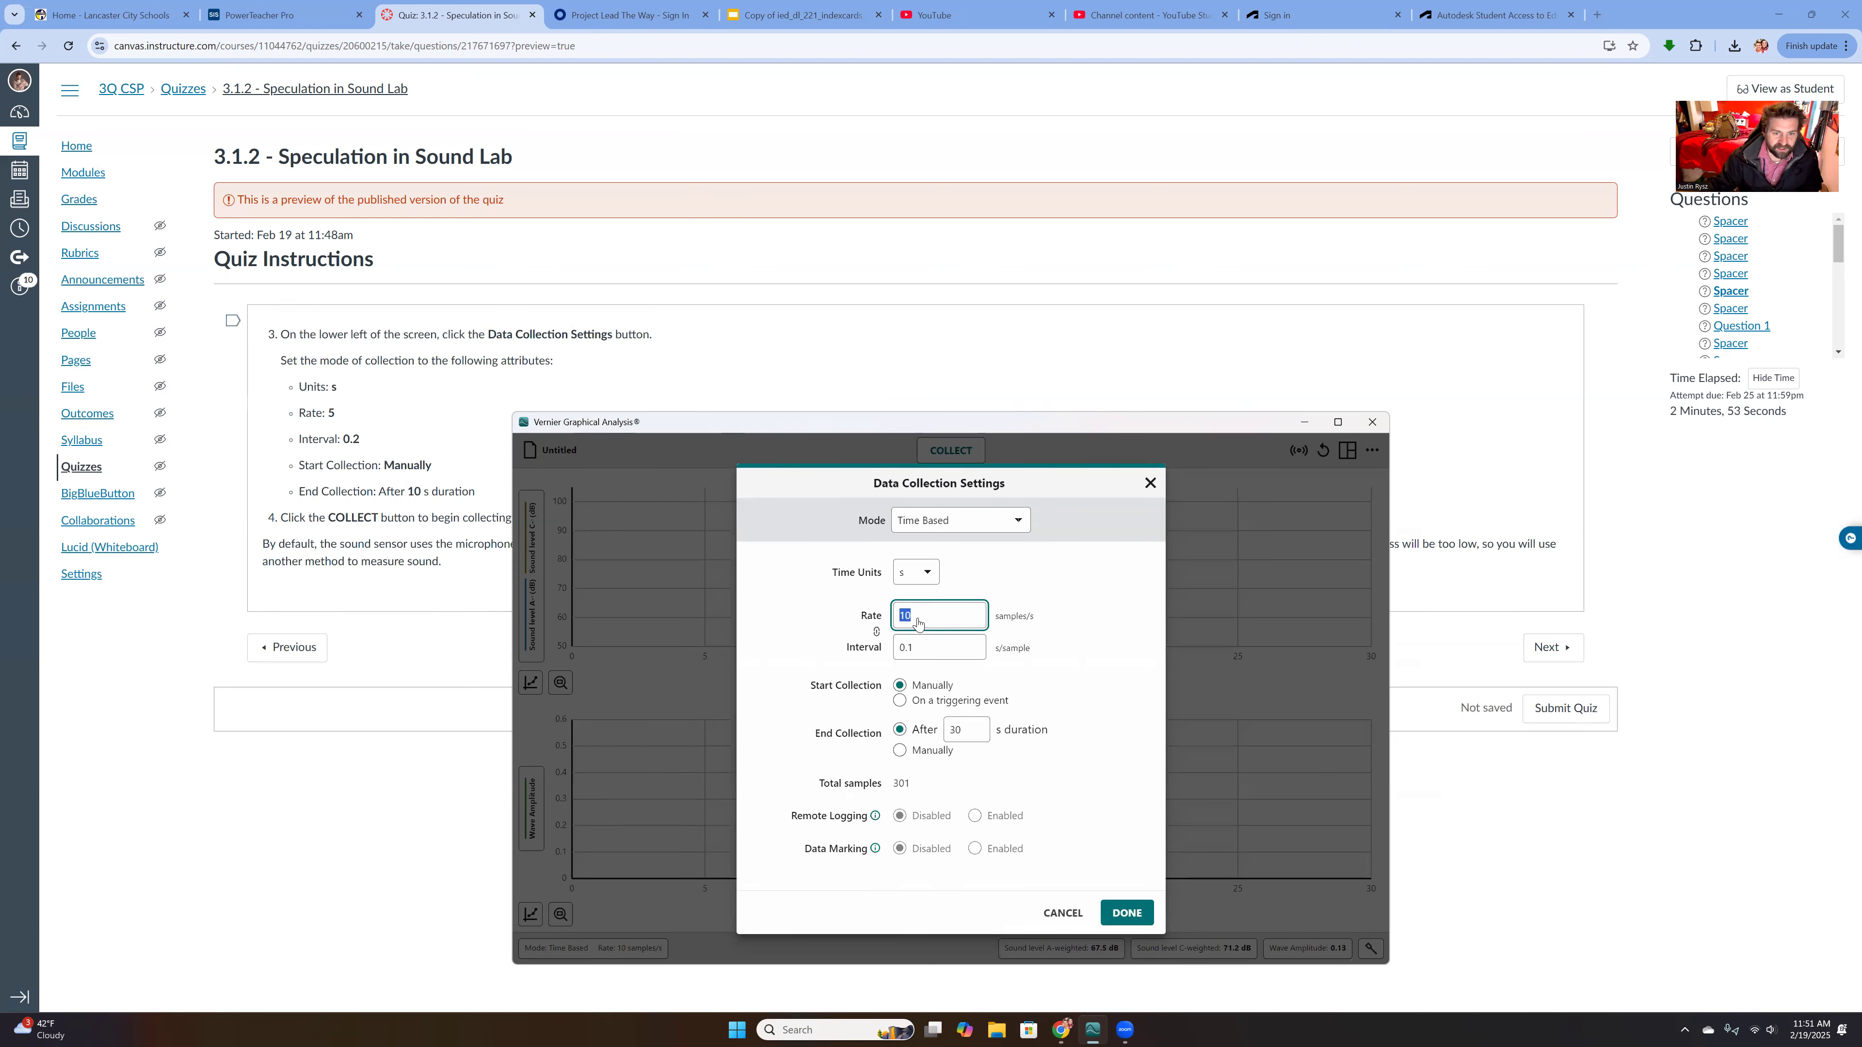
text(5)
click(1045, 633)
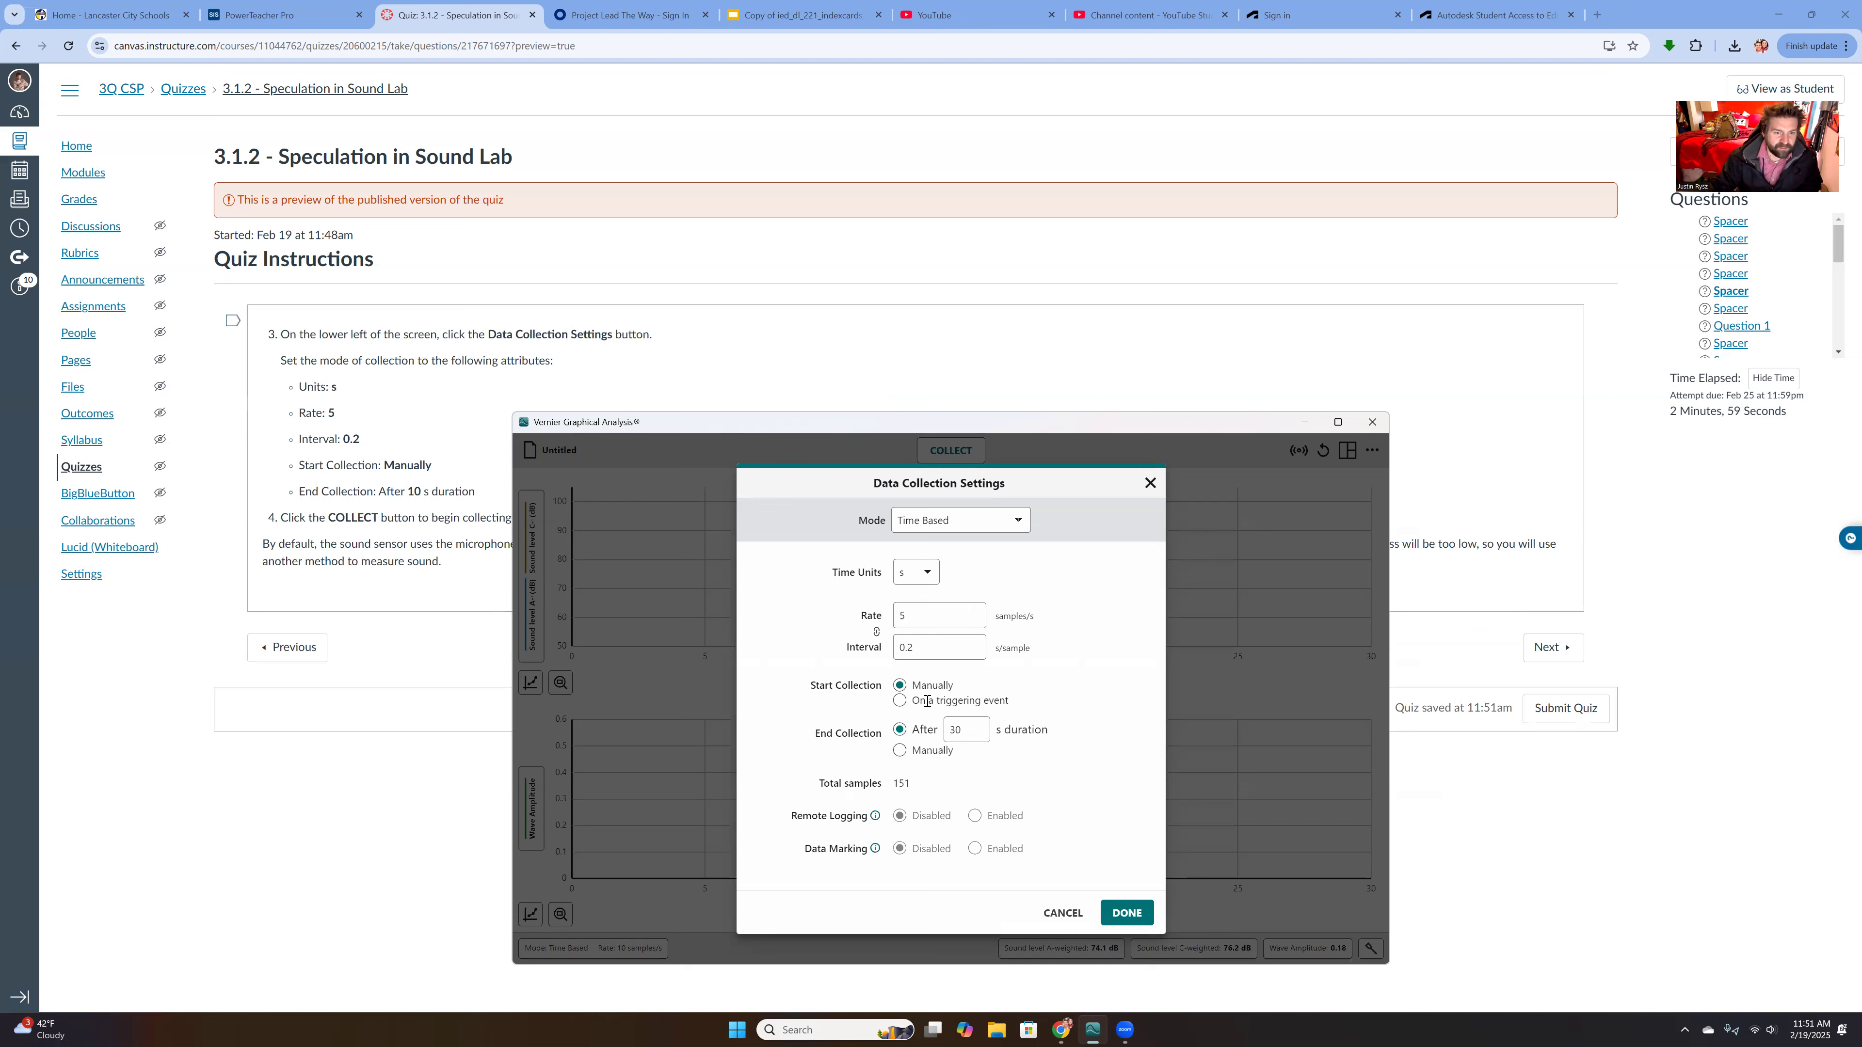
double_click(954, 729)
text(1)
click(1048, 730)
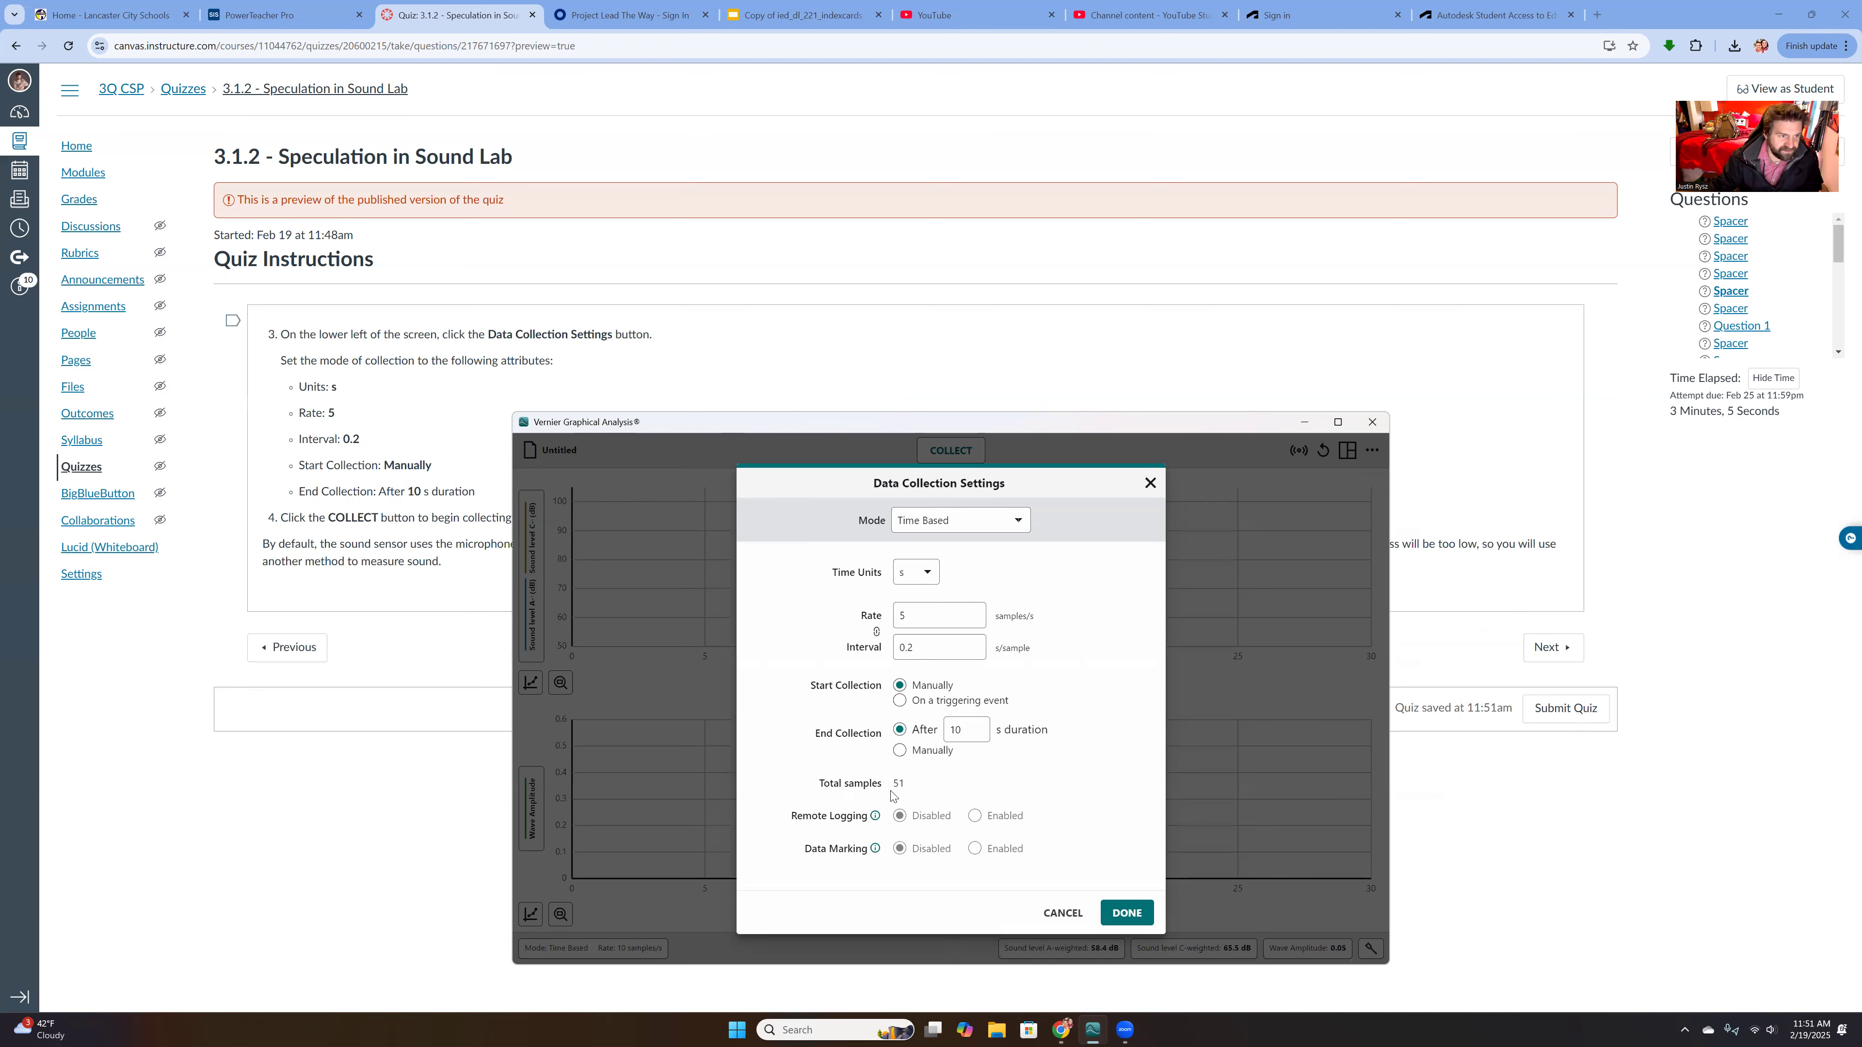
click(1109, 909)
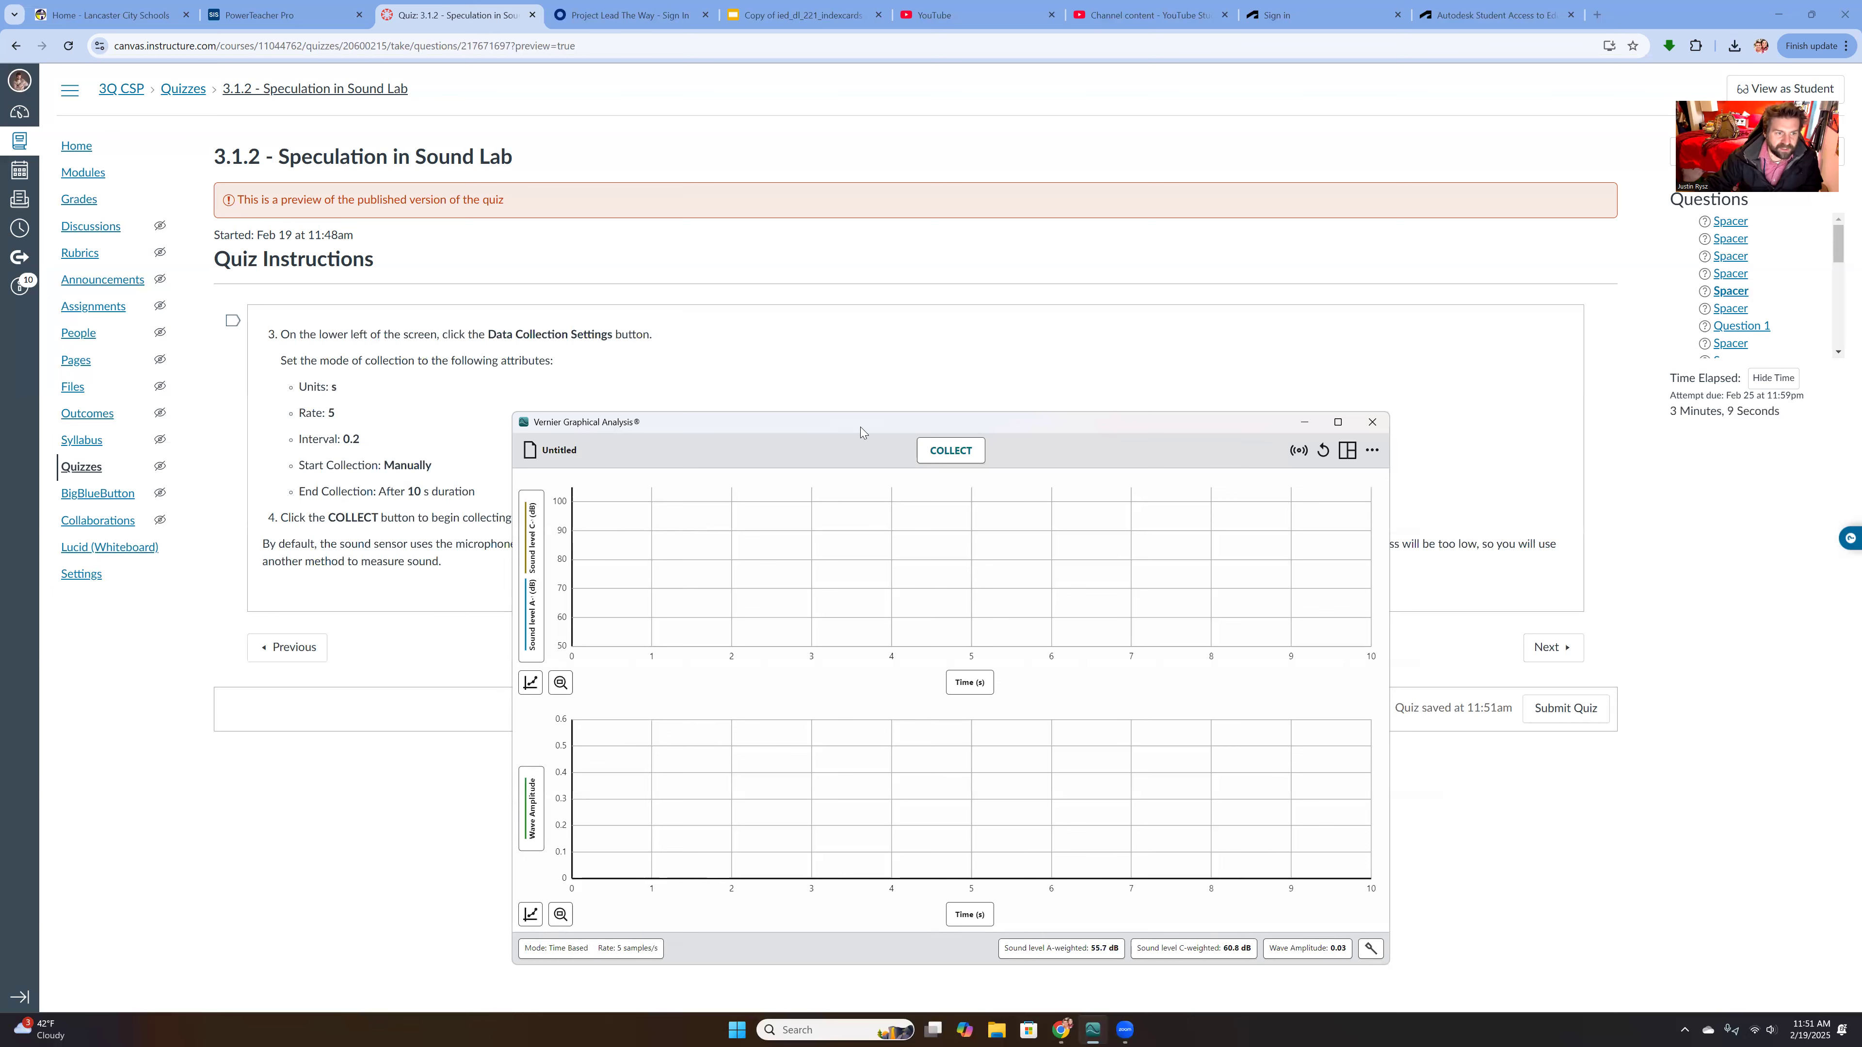
- Move the graph window clear of the instruction list and run a full 10 s sound data collection
drag(859, 426, 1010, 376)
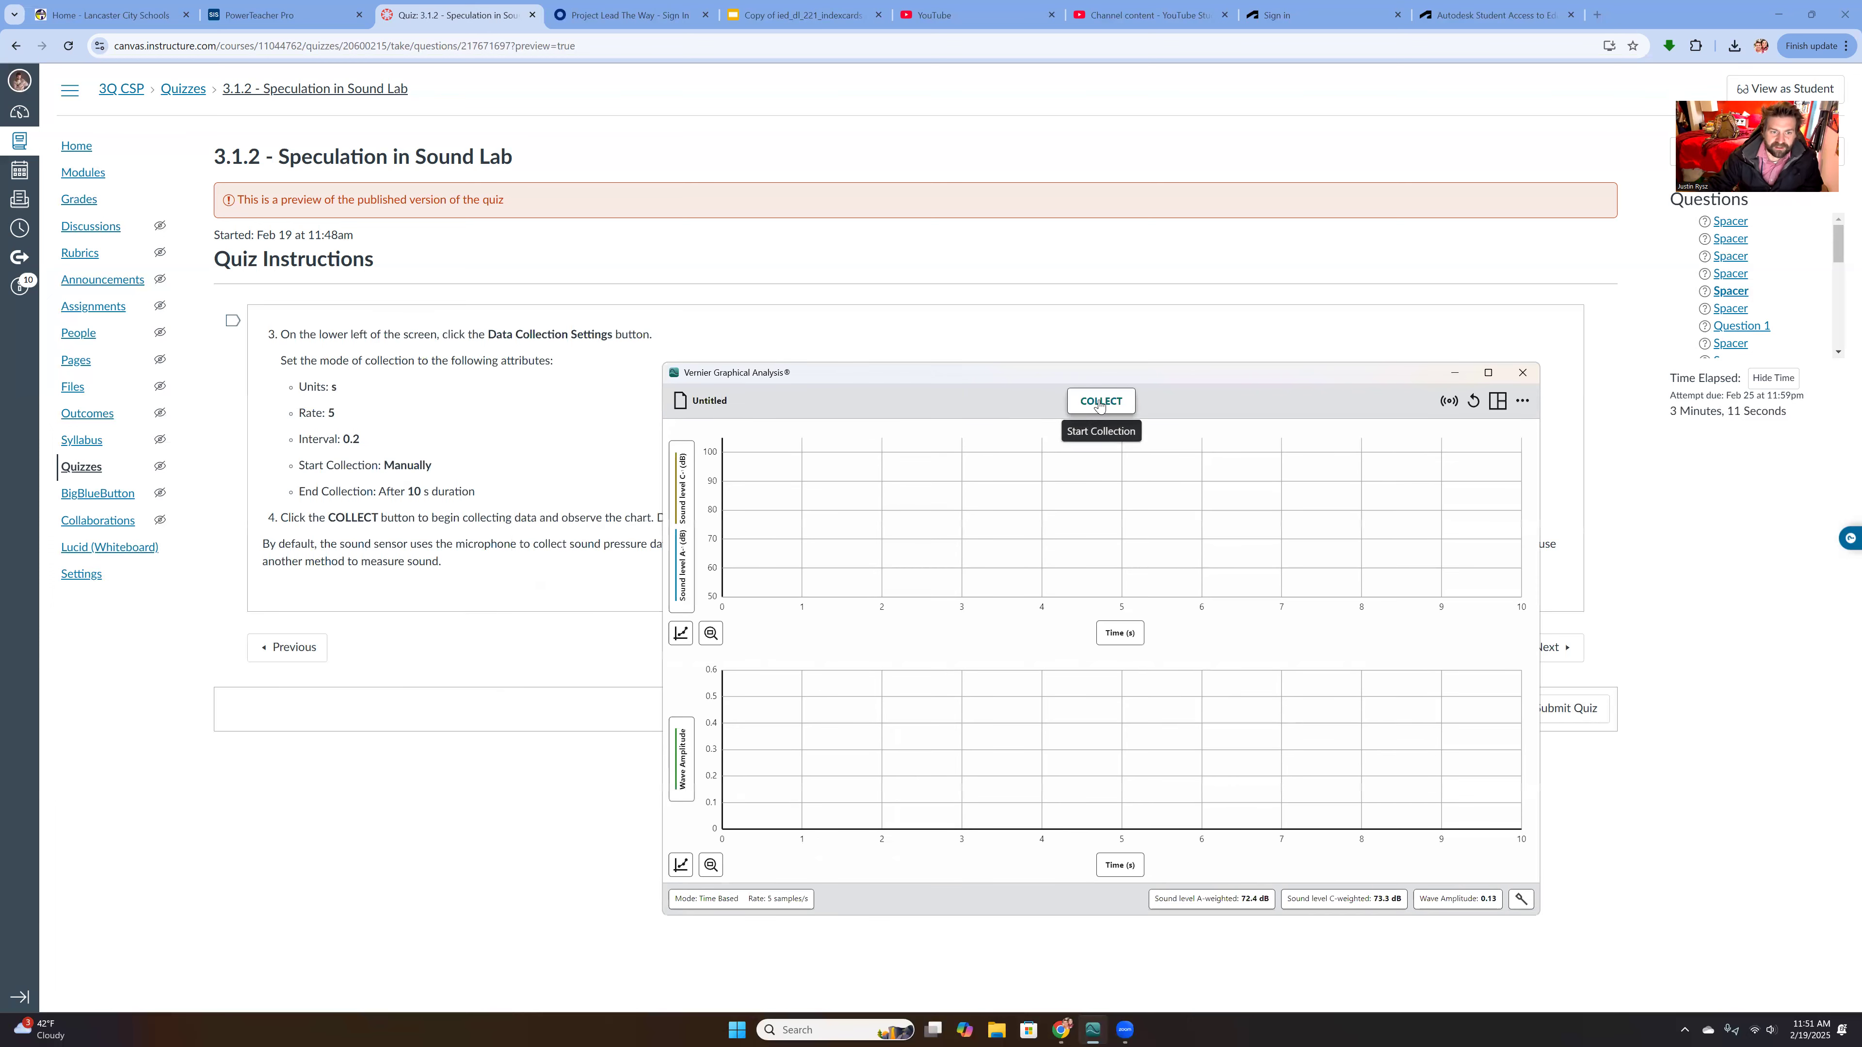
click(1099, 405)
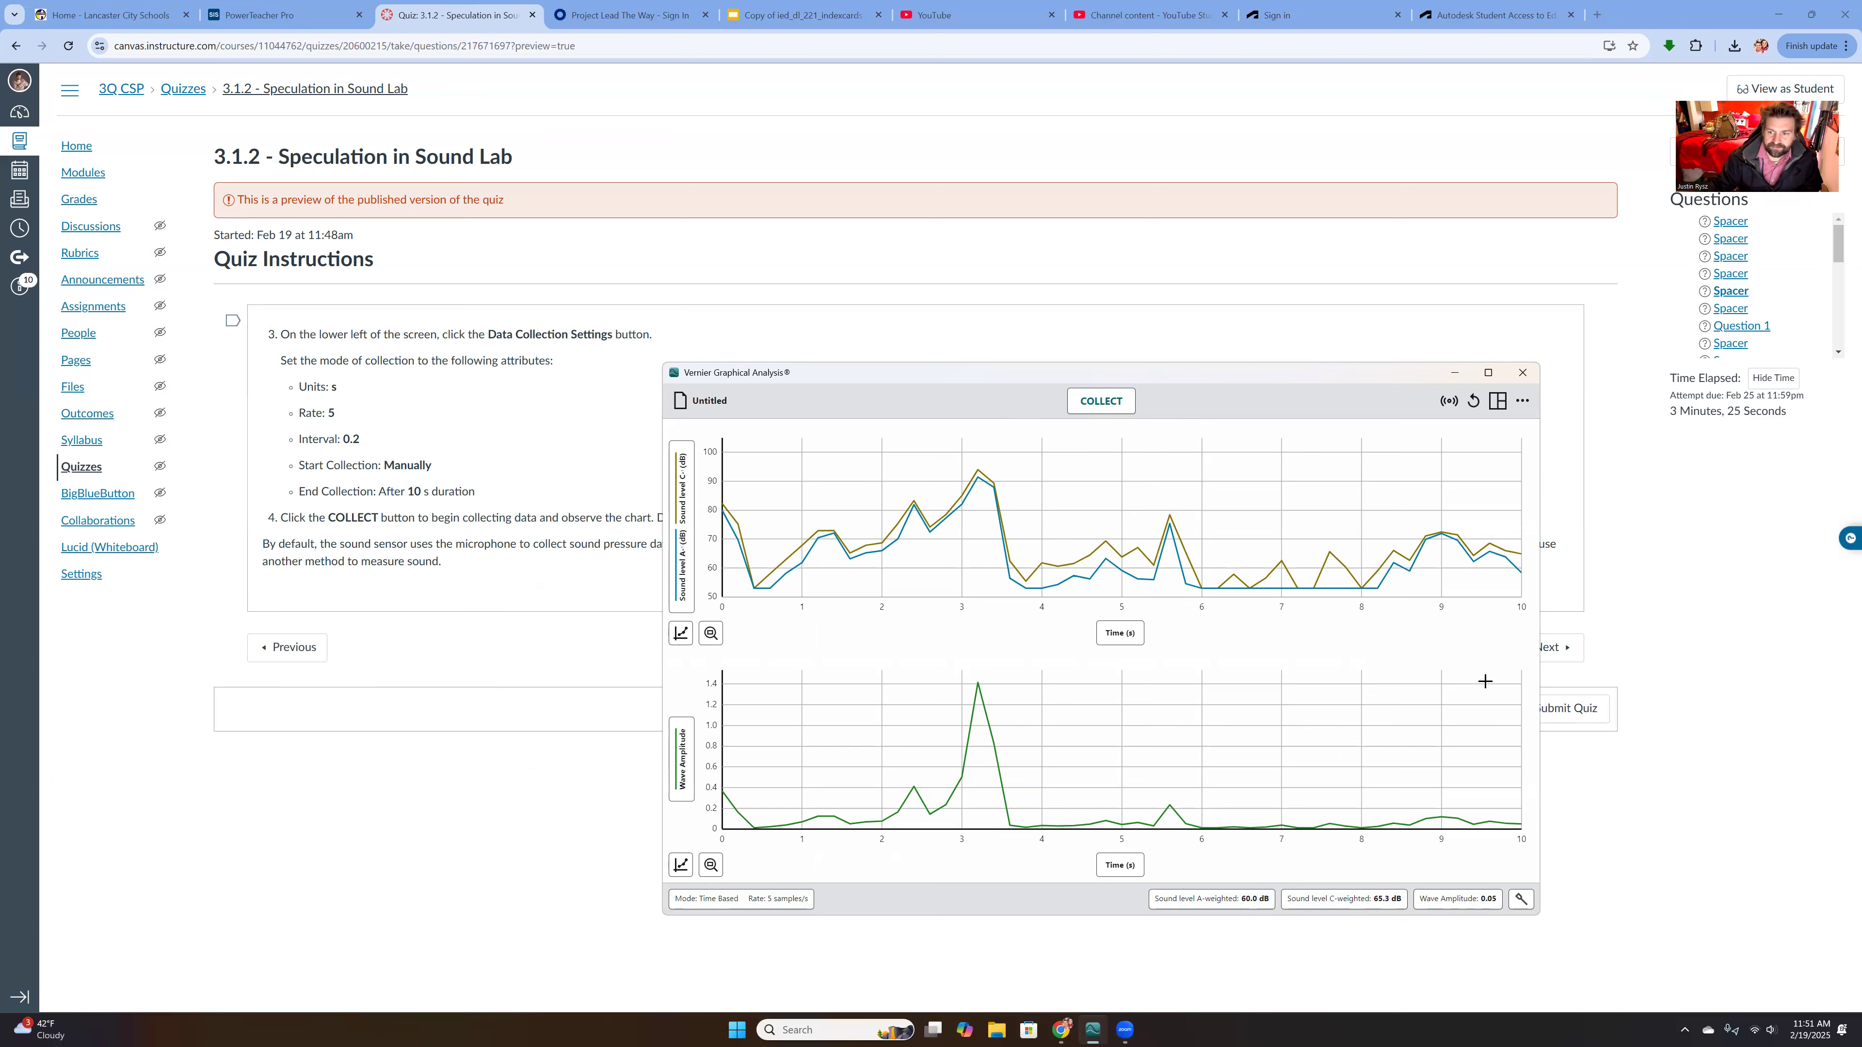
- Advance the quiz to the sensor channel instructions and turn off the sensor's Wave Amplitude channel in Vernier Graphical Analysis
click(1553, 644)
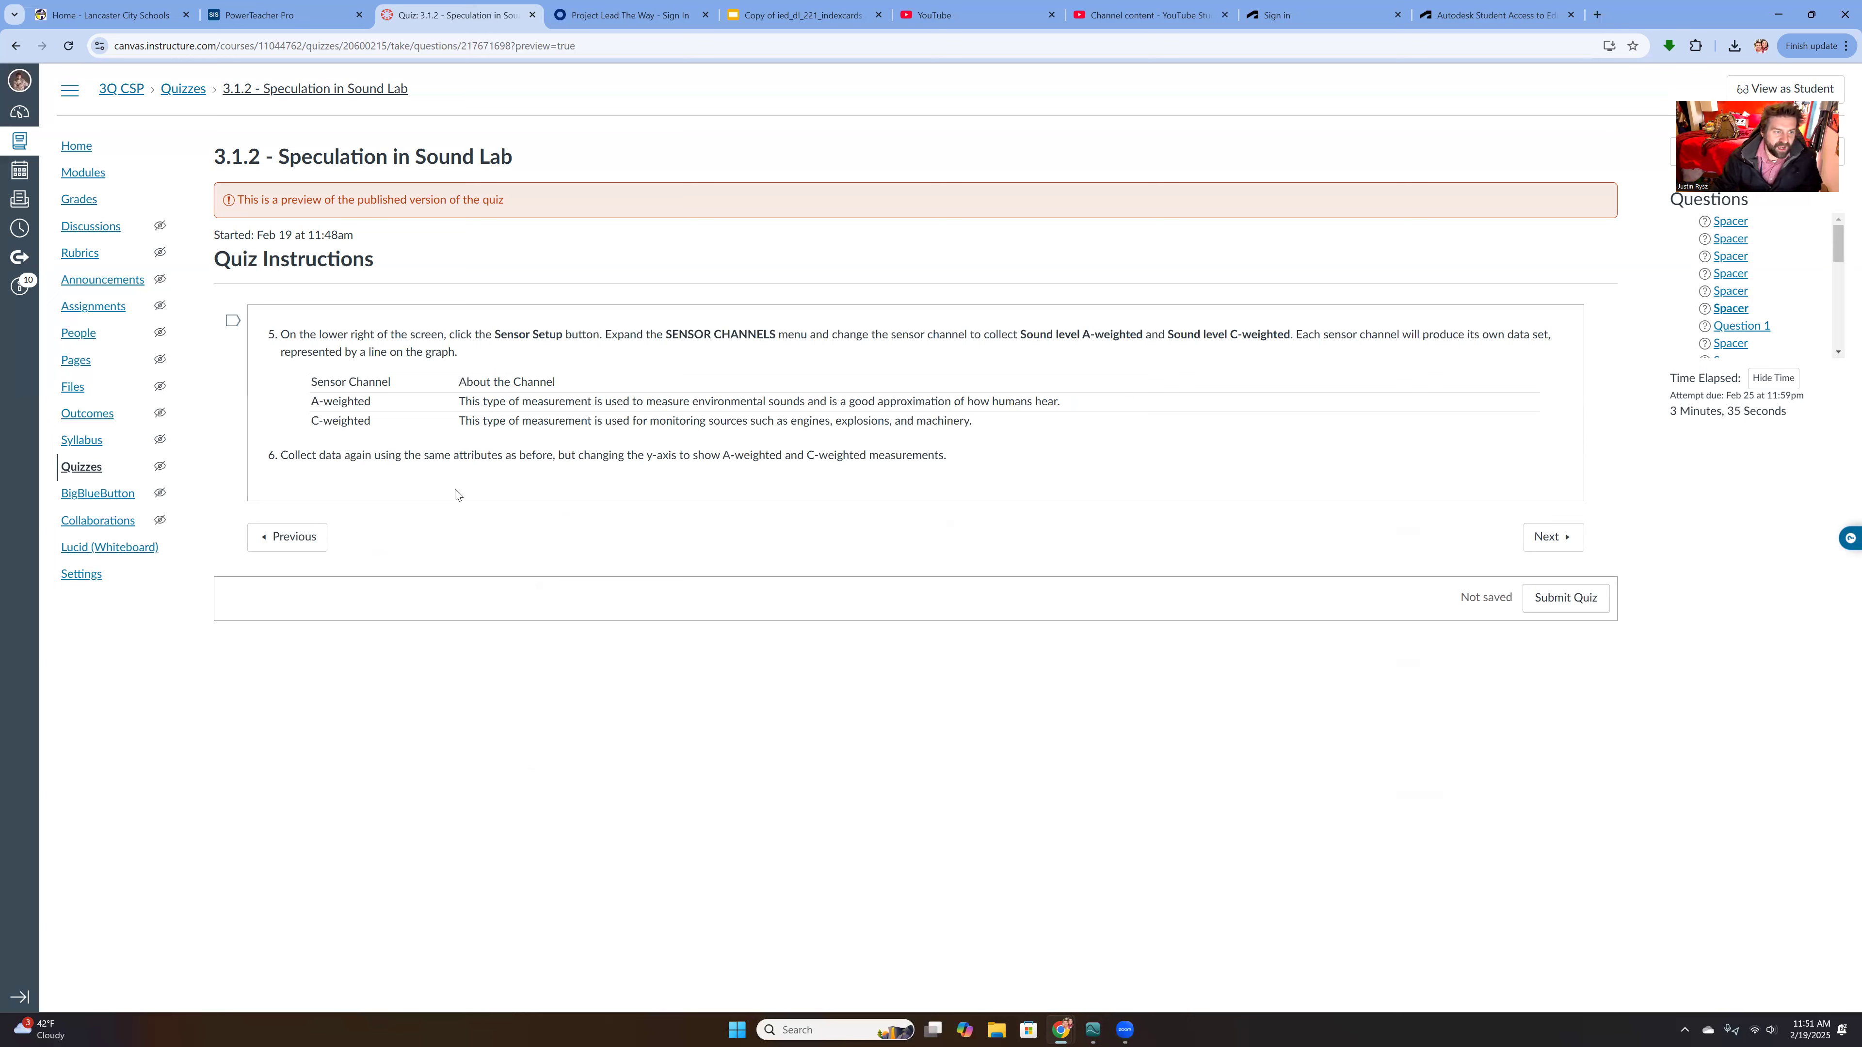
click(1094, 1030)
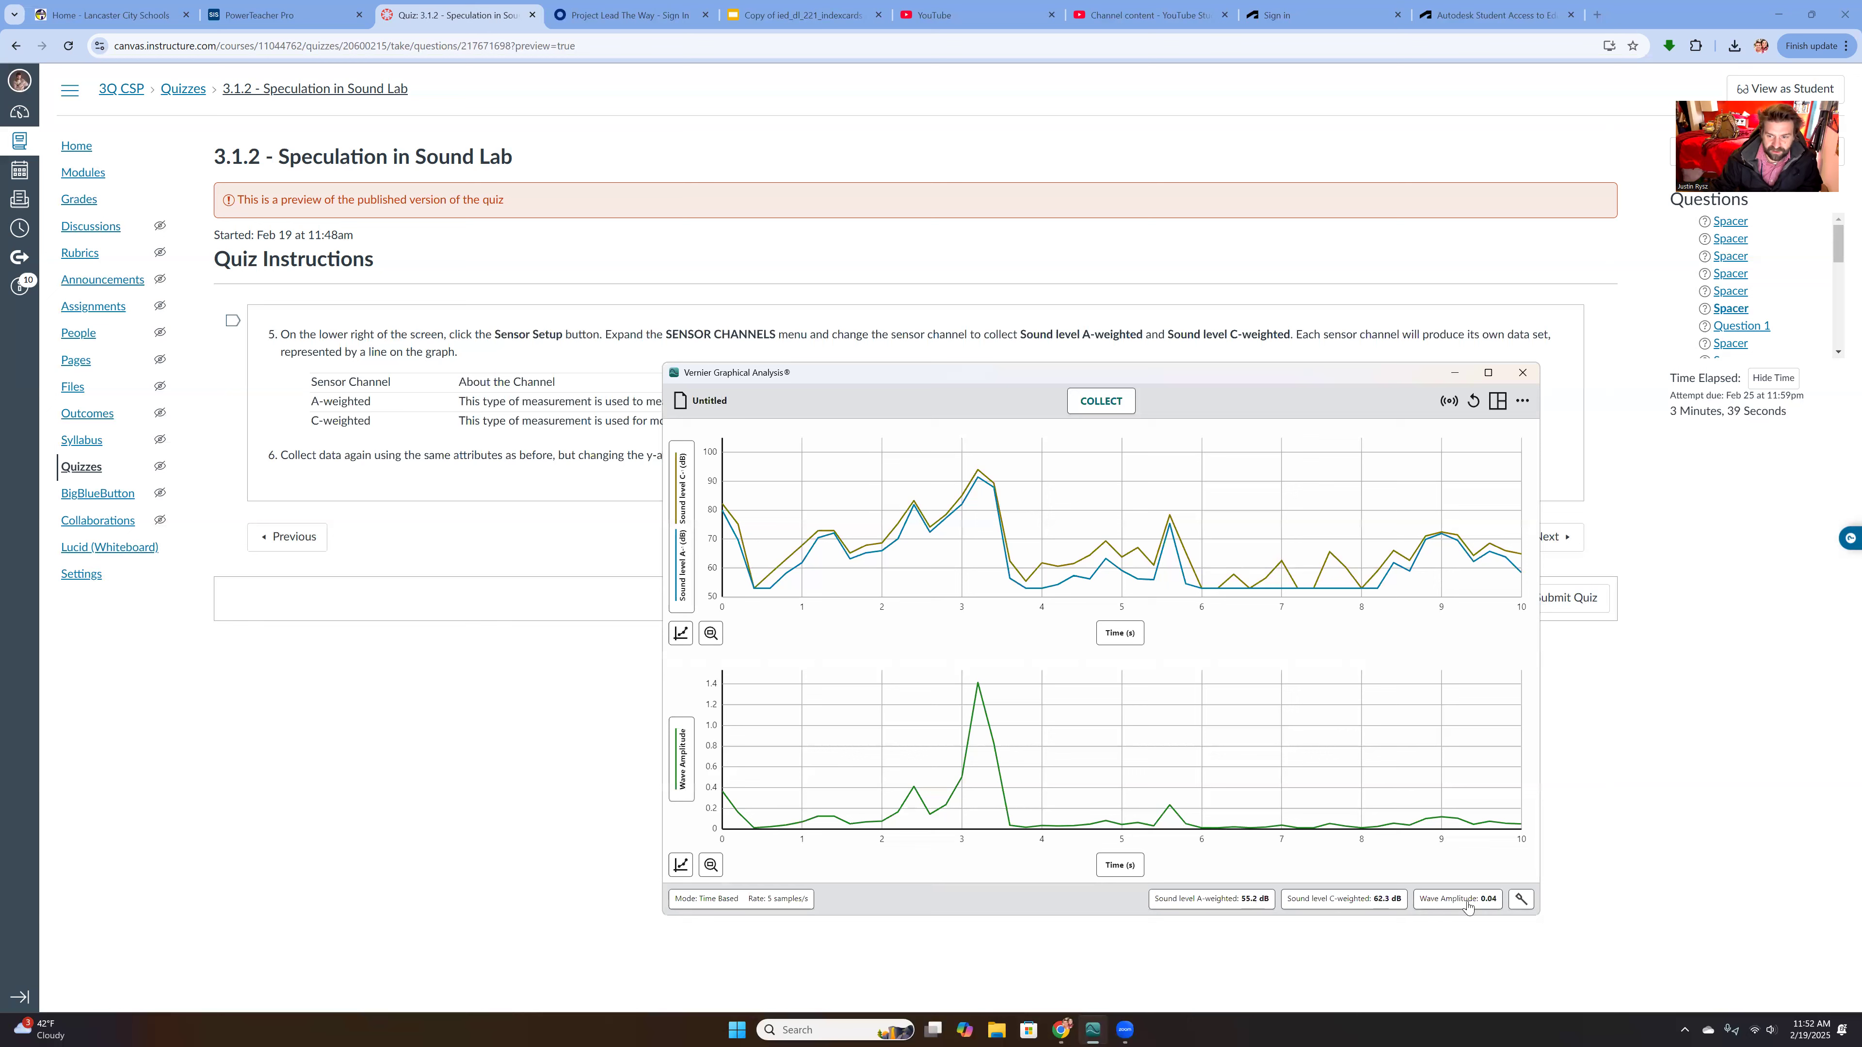
click(1521, 899)
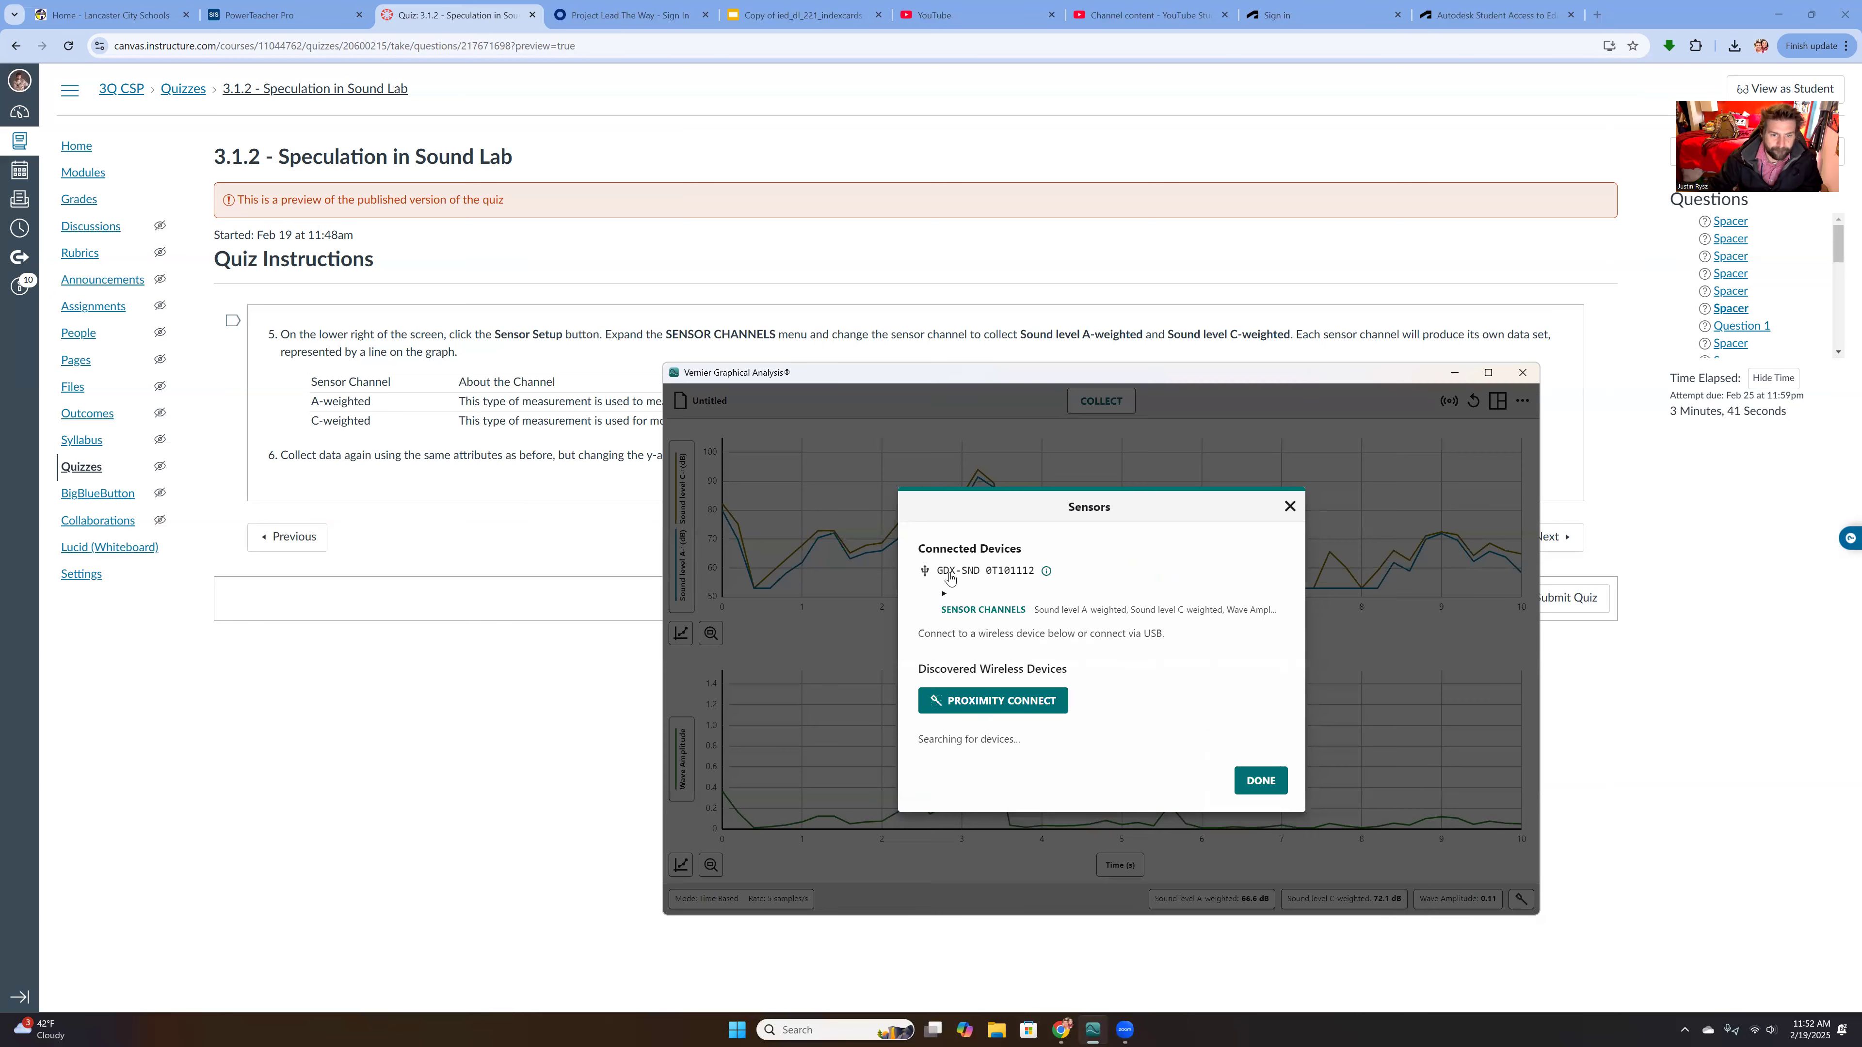
click(953, 612)
click(947, 639)
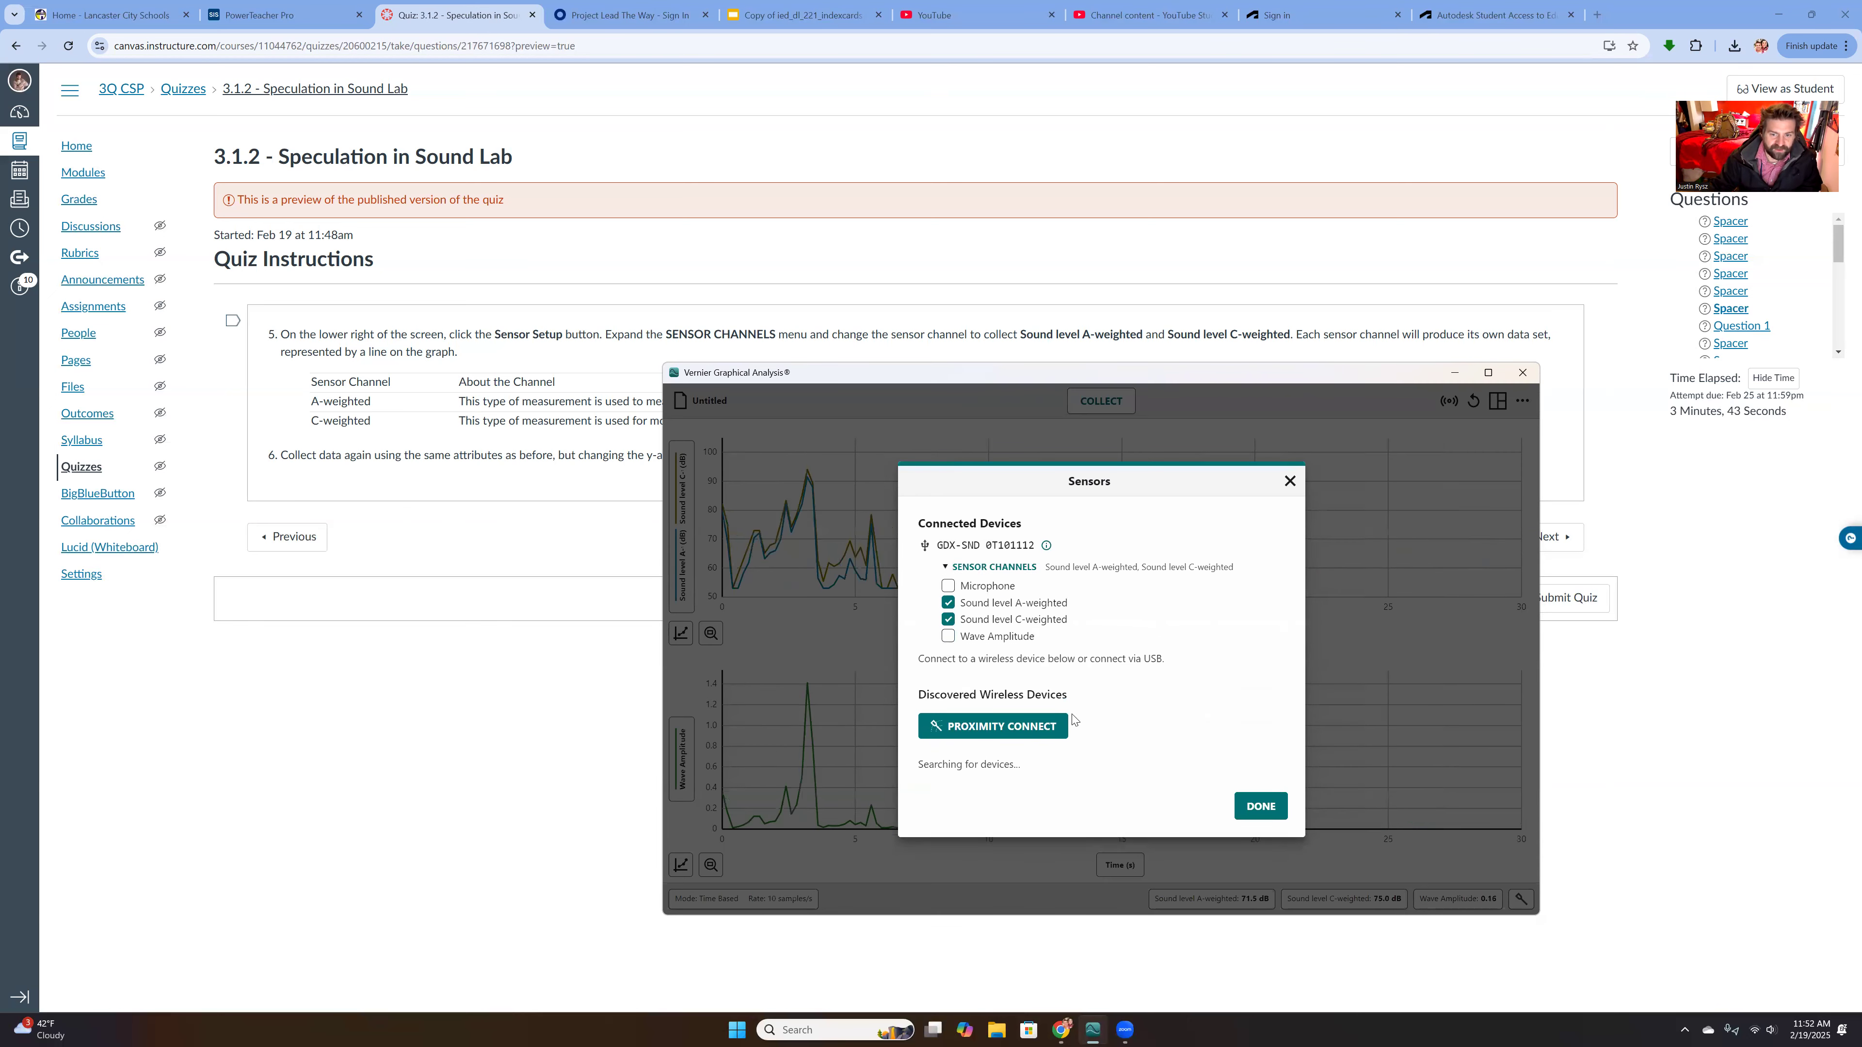
click(1251, 804)
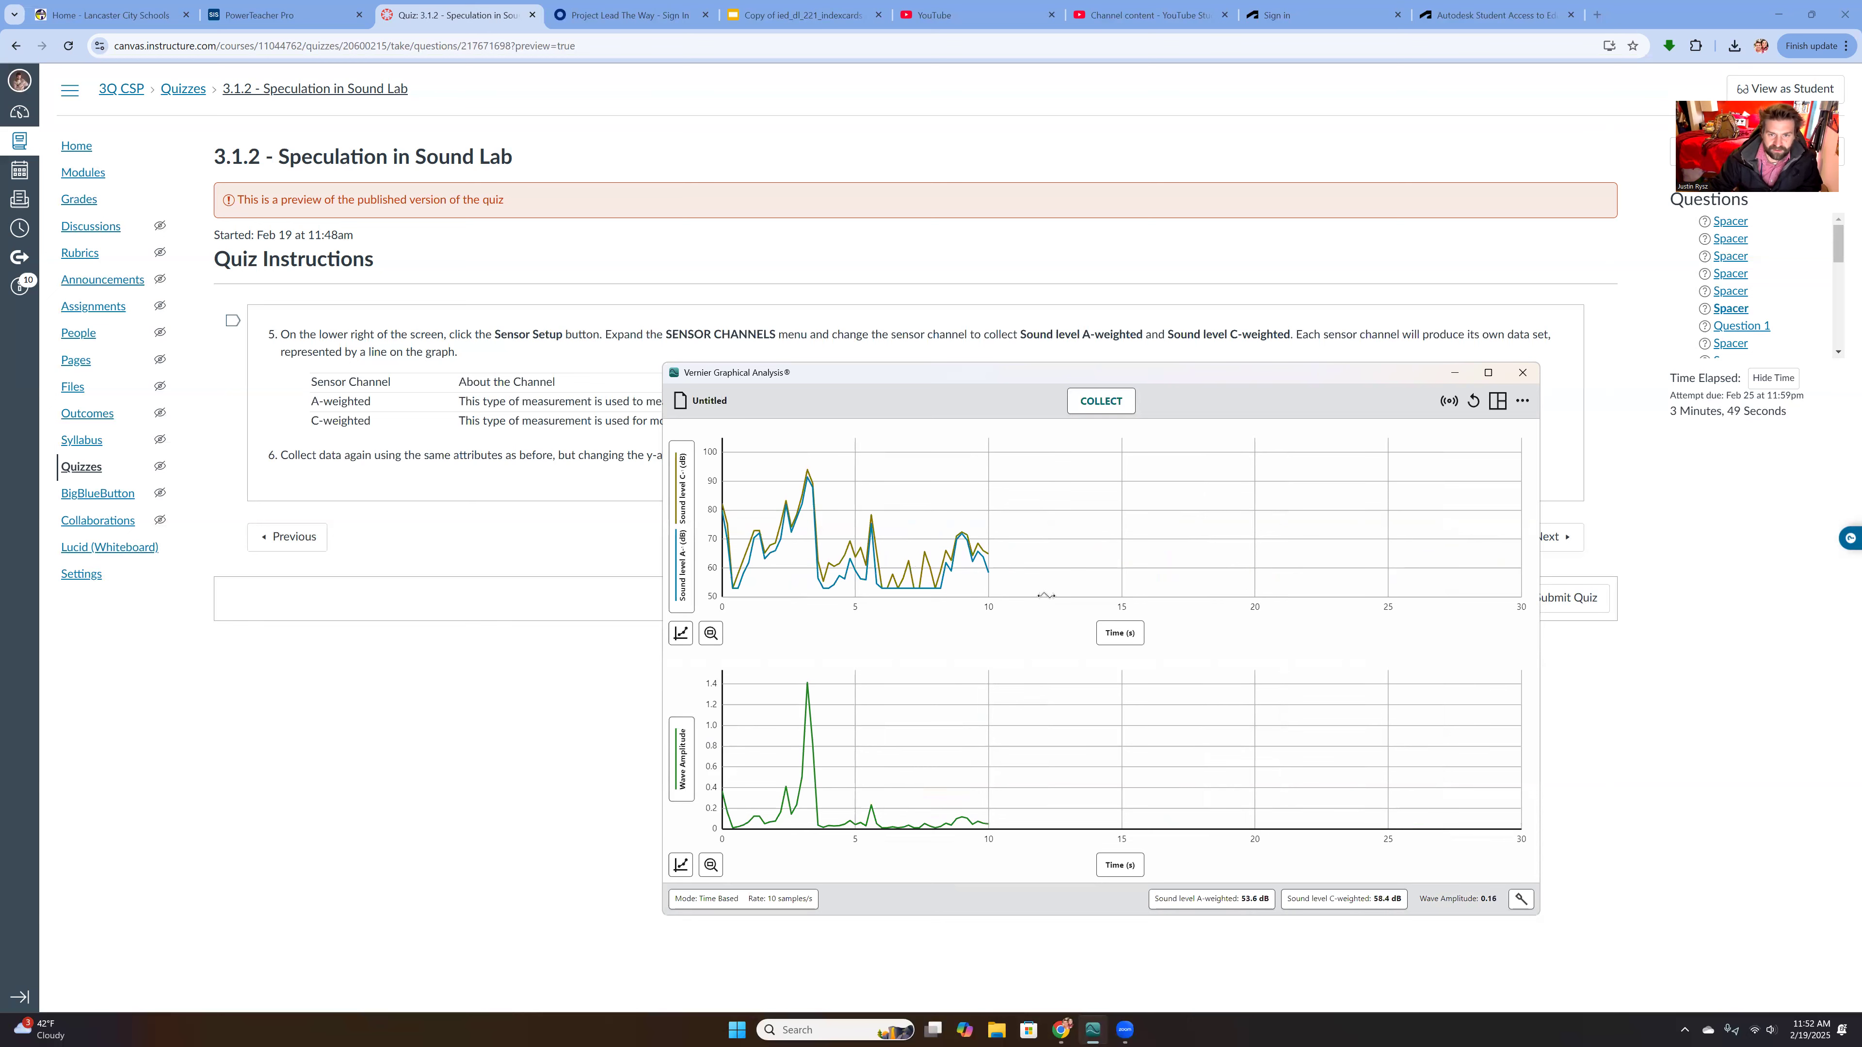
- Advance the quiz to Question 1 and record about 8 s of classroom baseline sound in Vernier Graphical Analysis
click(1600, 507)
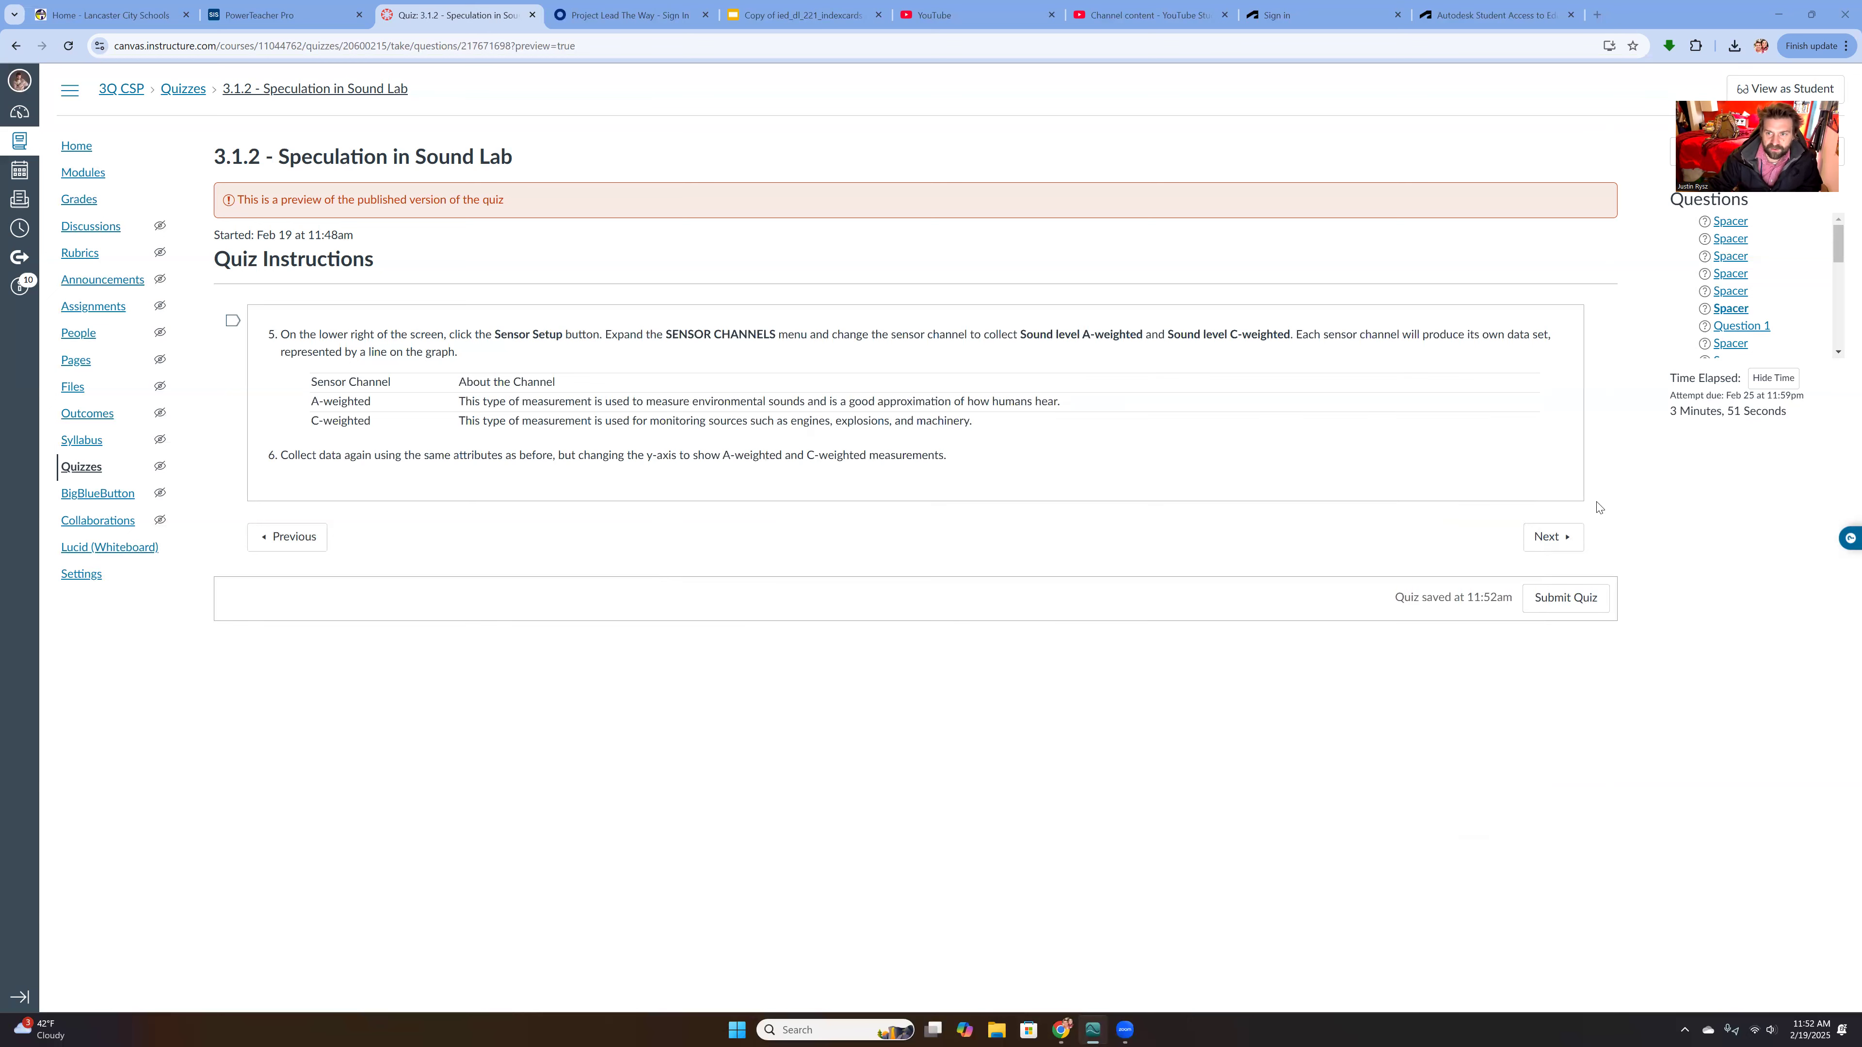
click(1539, 538)
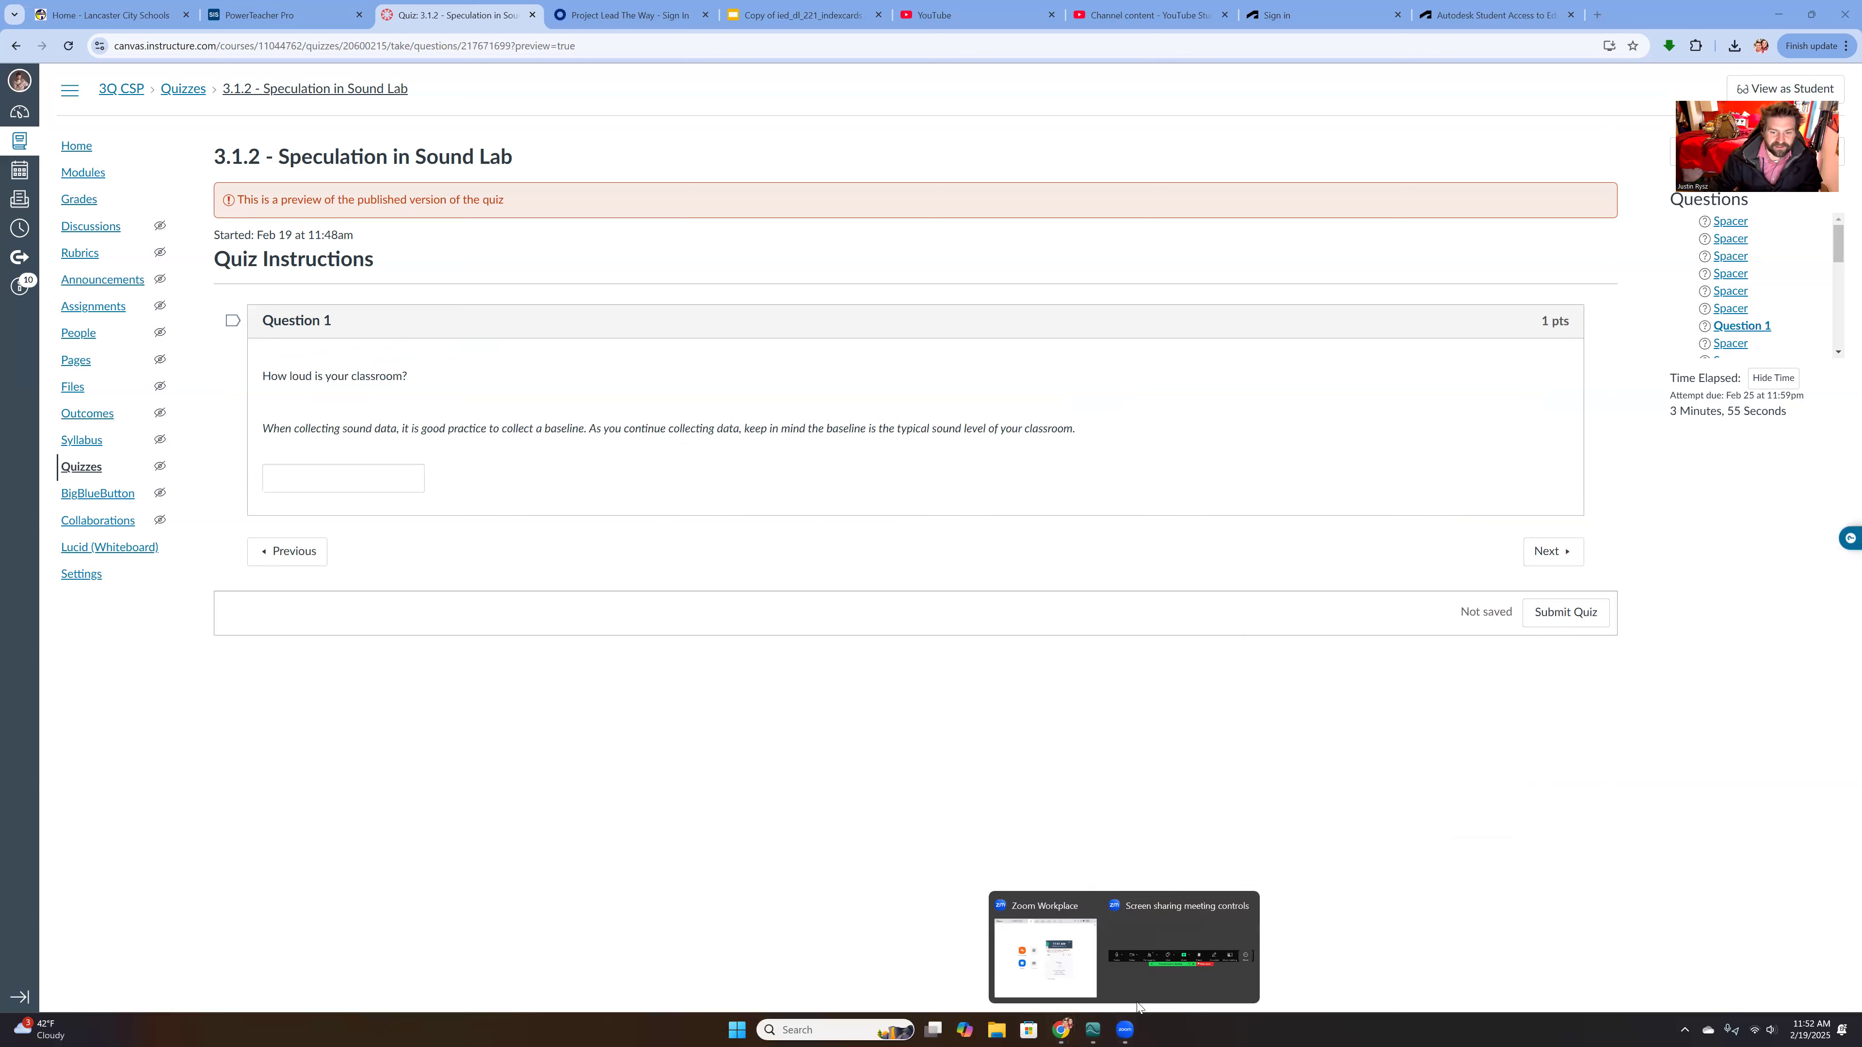
click(1091, 1030)
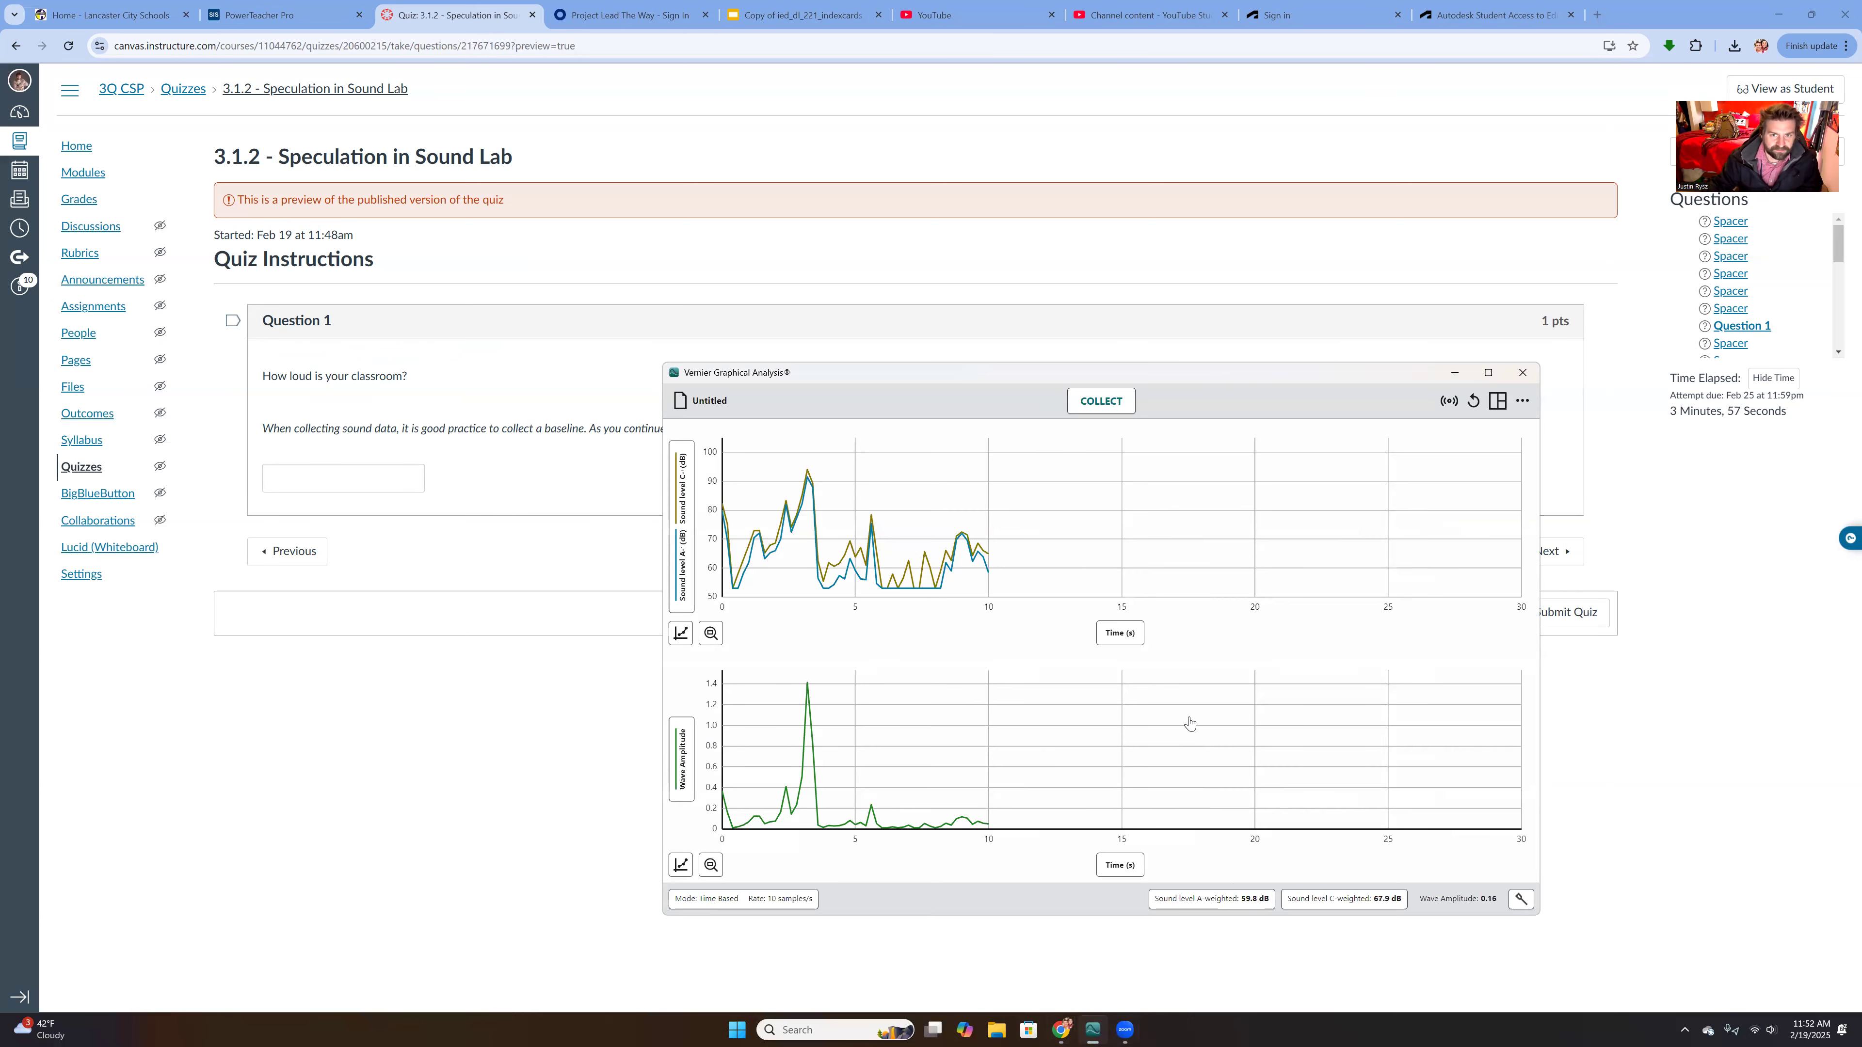
click(1104, 407)
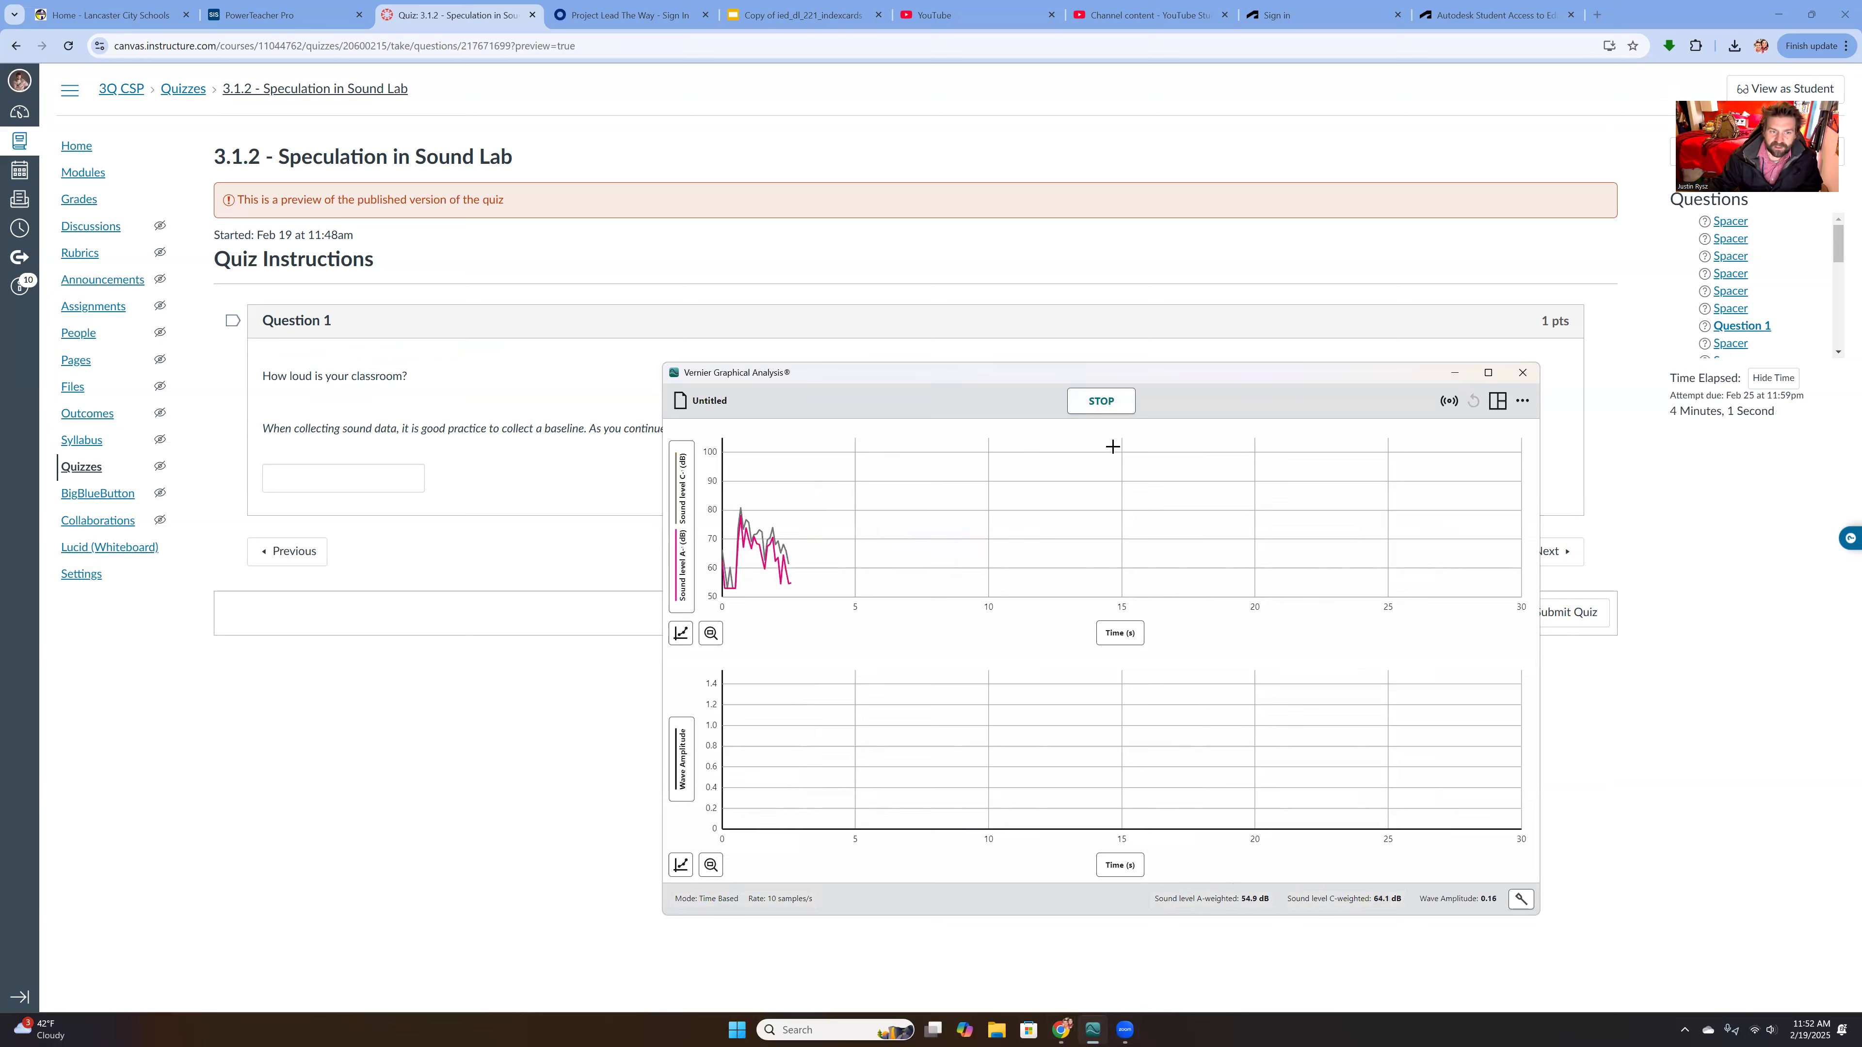
click(1106, 402)
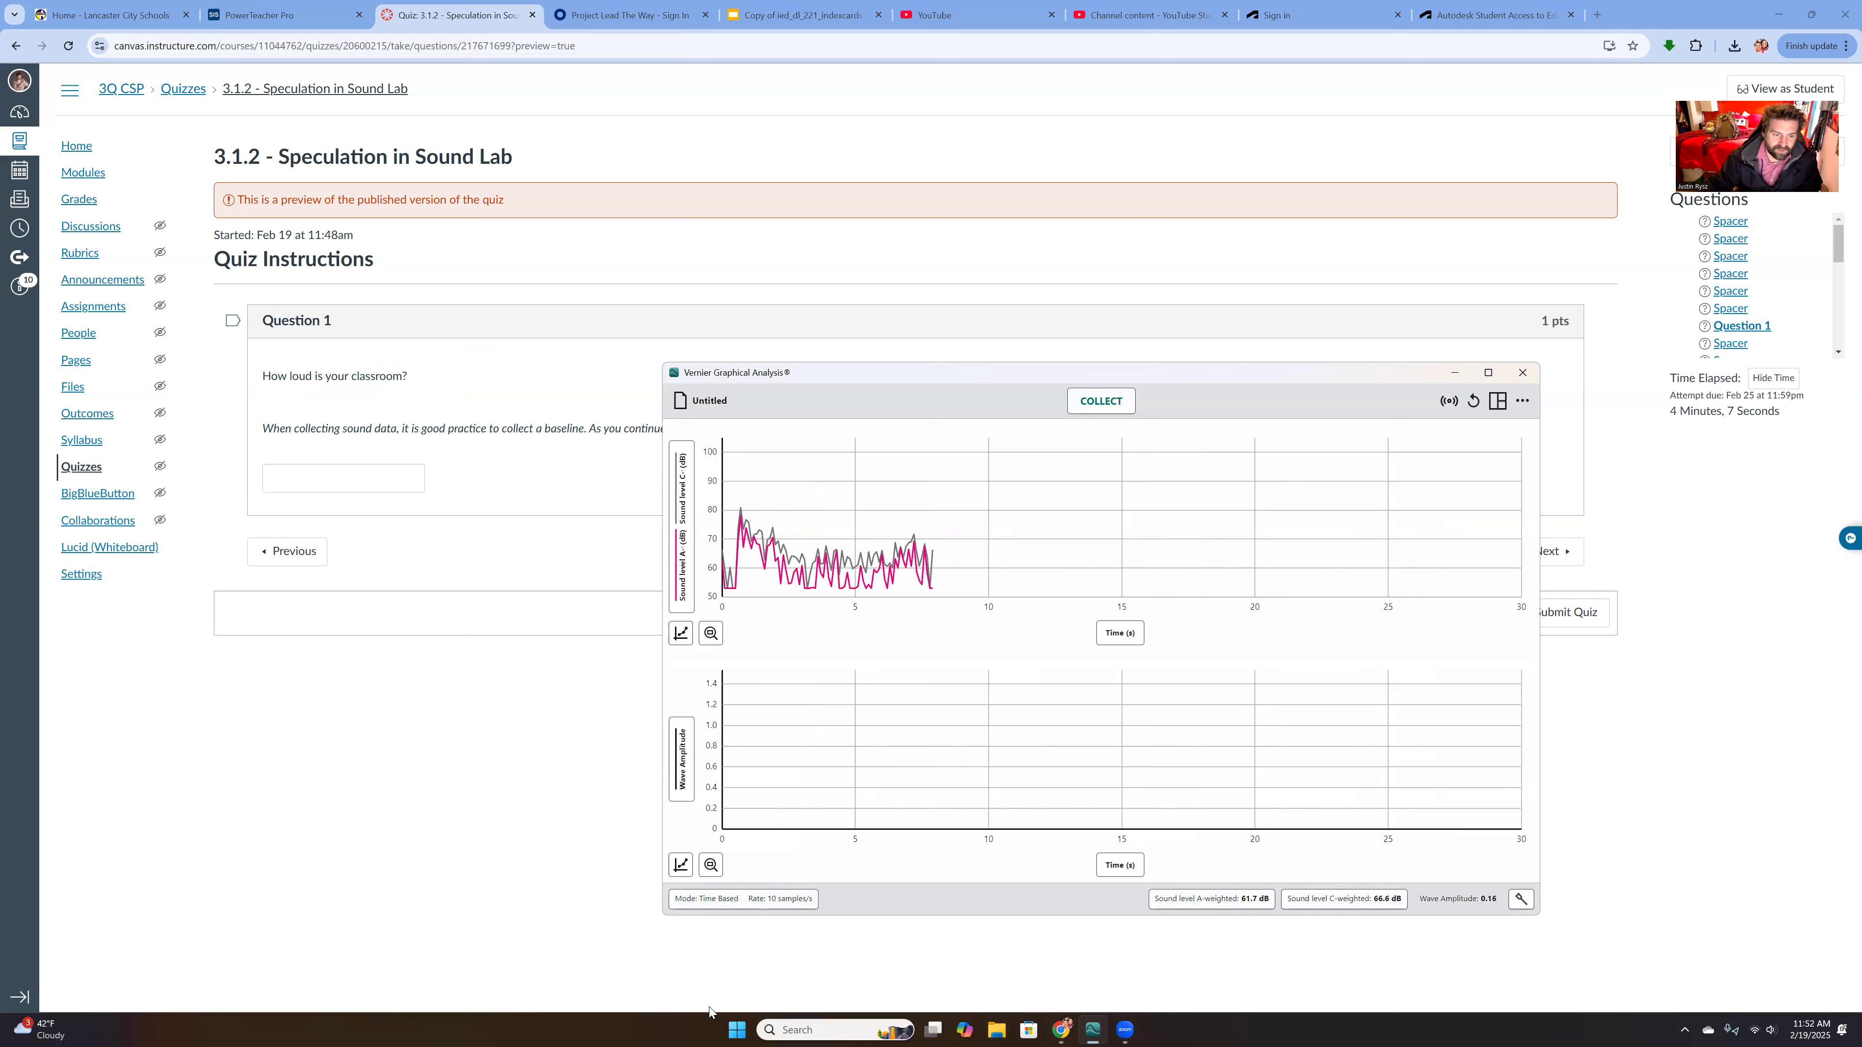
- Set data collection to 5 samples/s with a 10 s duration and record a new classroom baseline
click(694, 896)
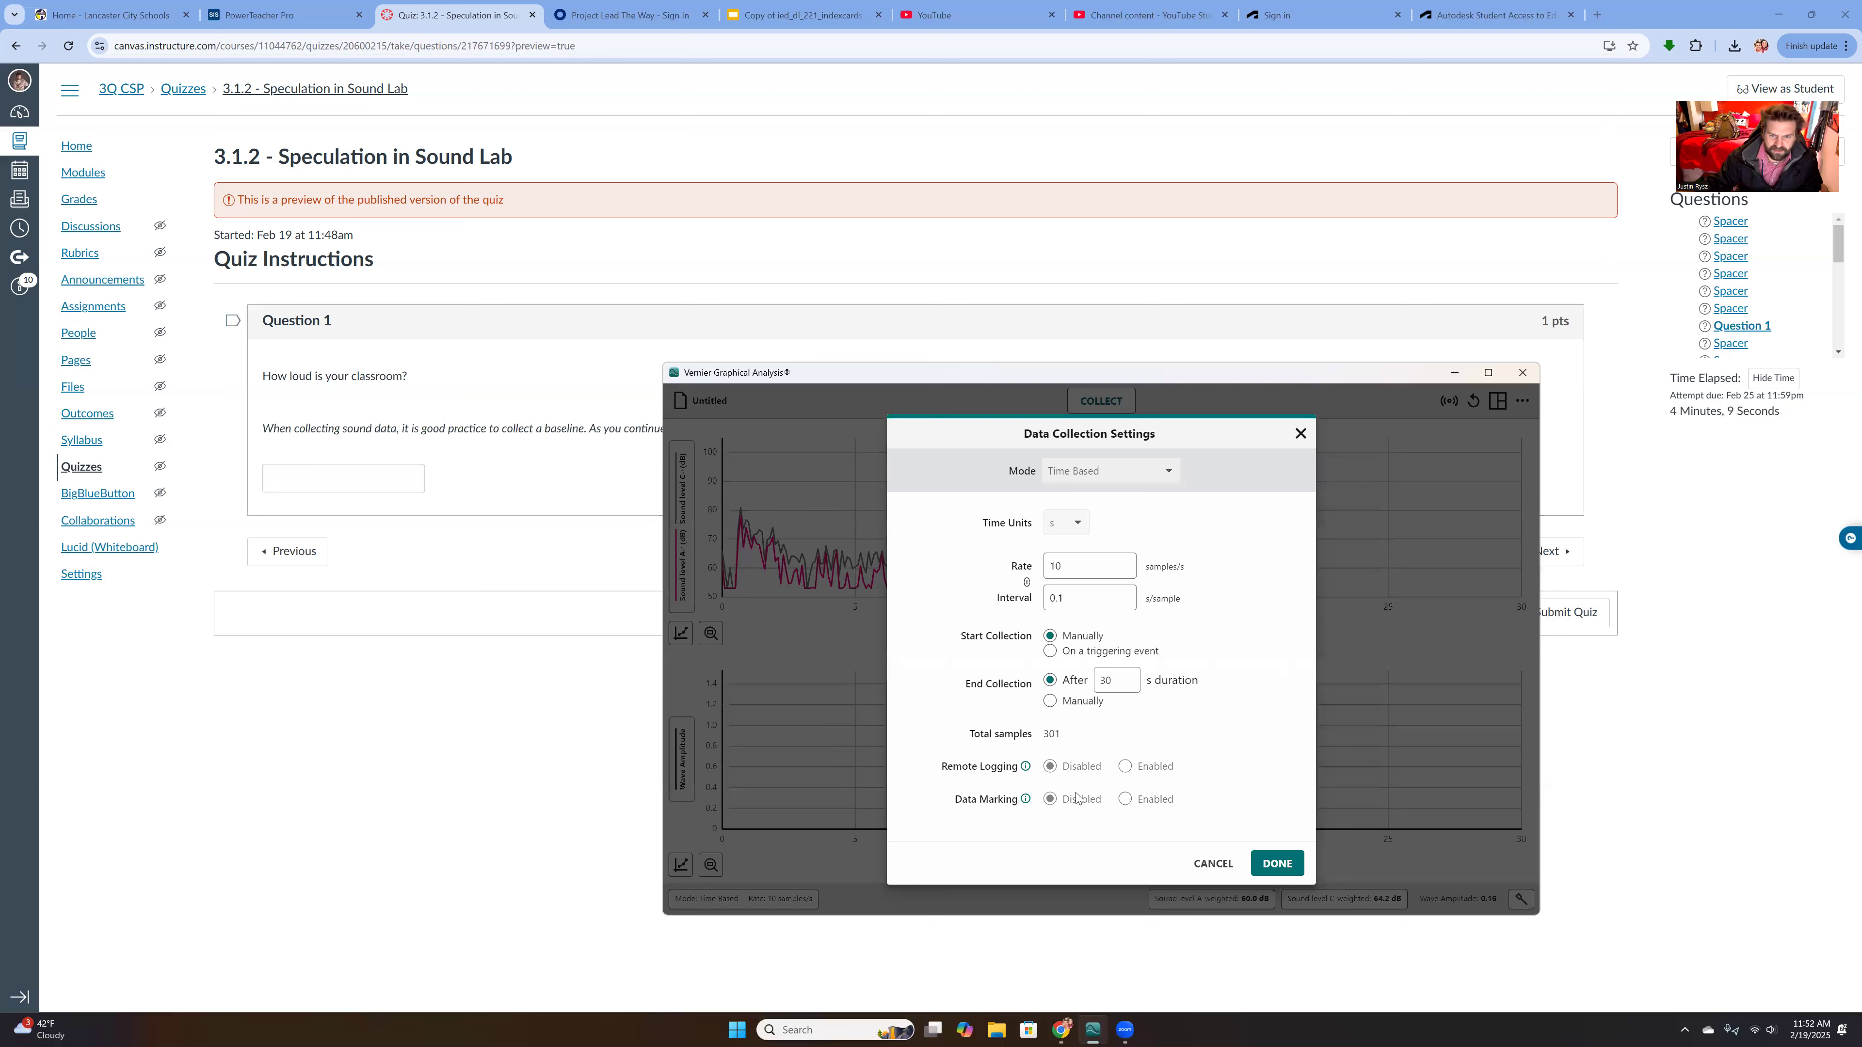
double_click(1107, 681)
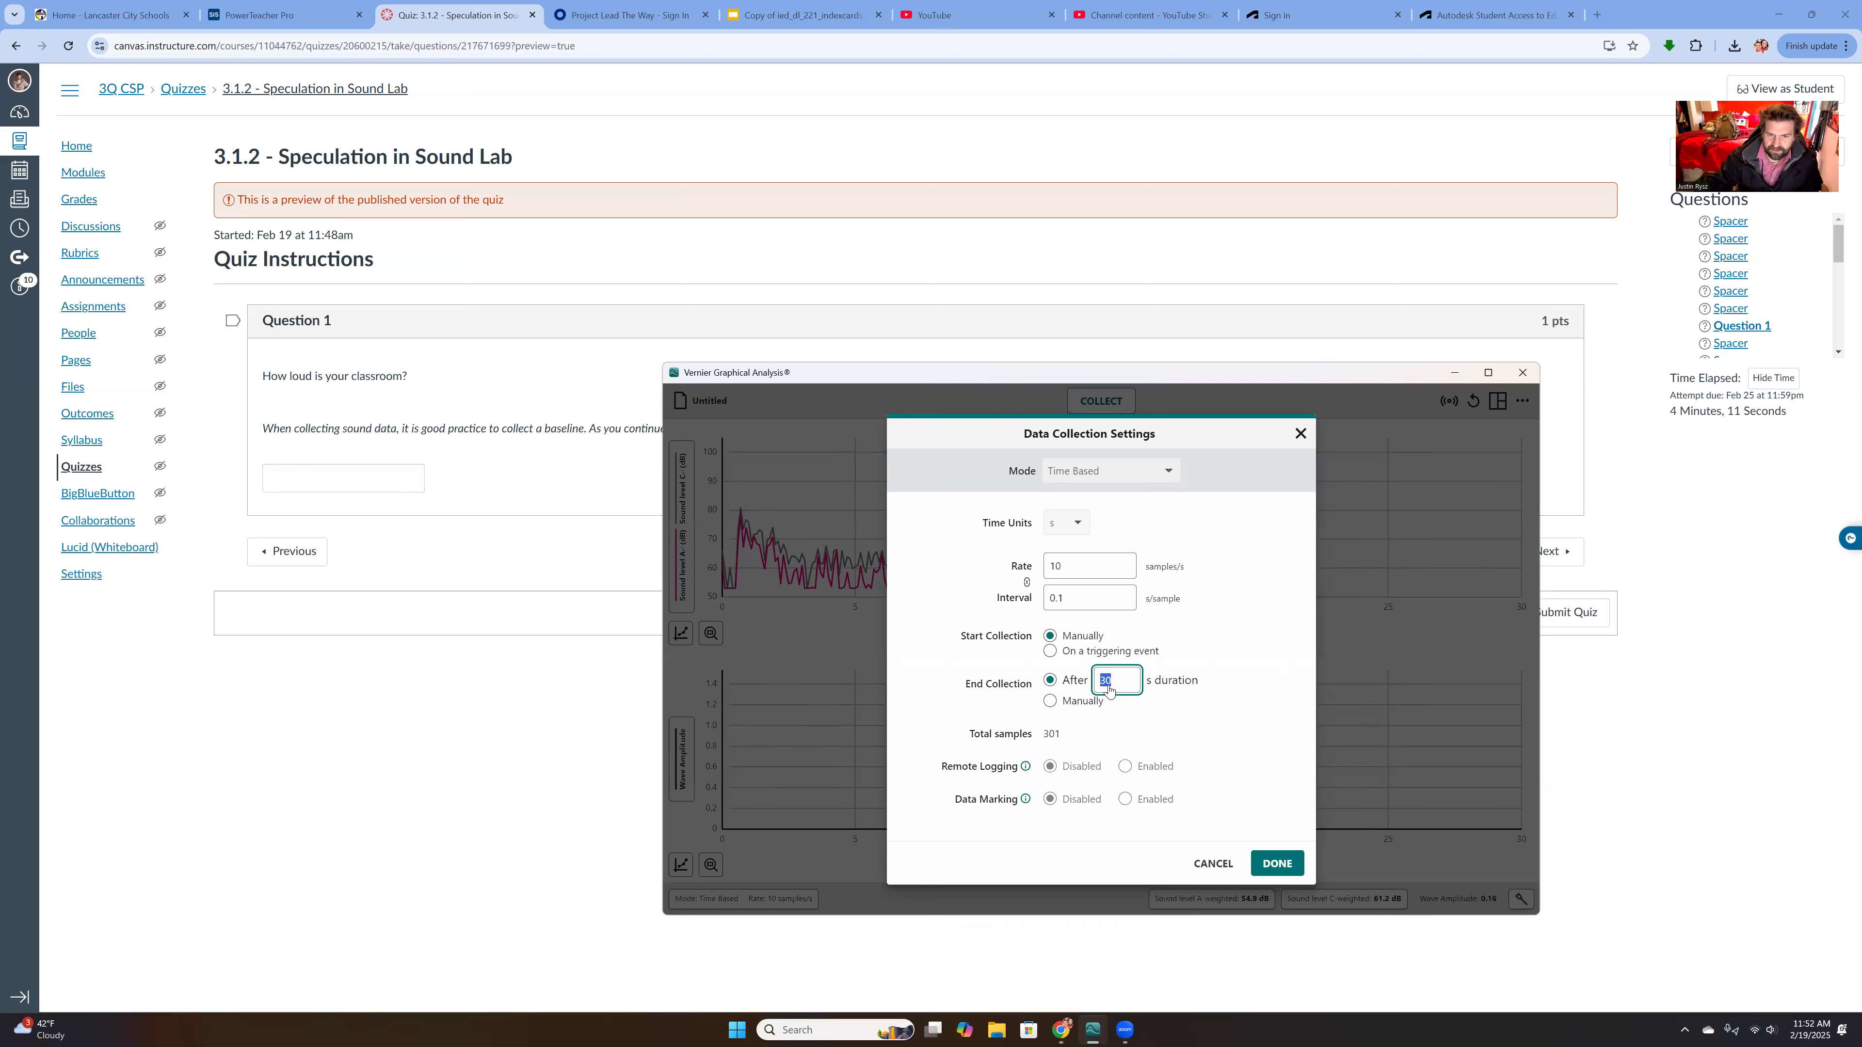
text(10)
double_click(1070, 570)
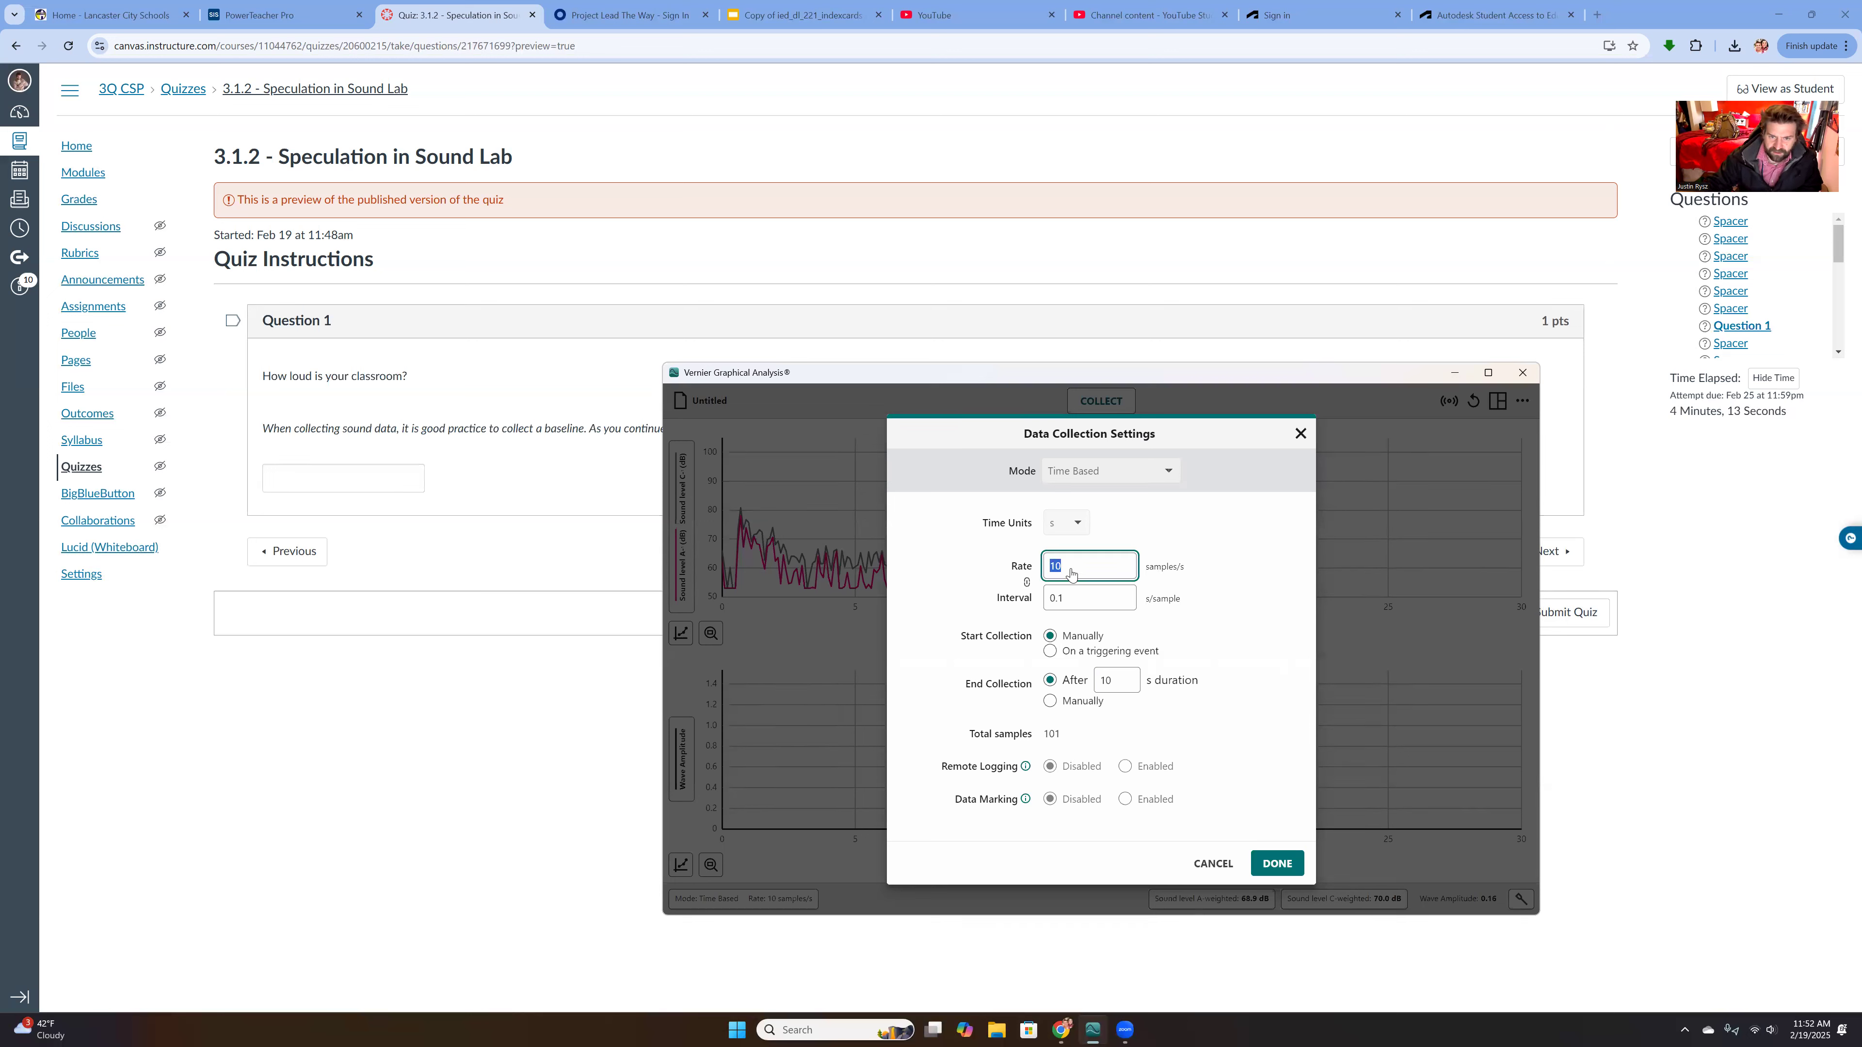
text(5)
click(1184, 612)
click(1277, 863)
click(1101, 403)
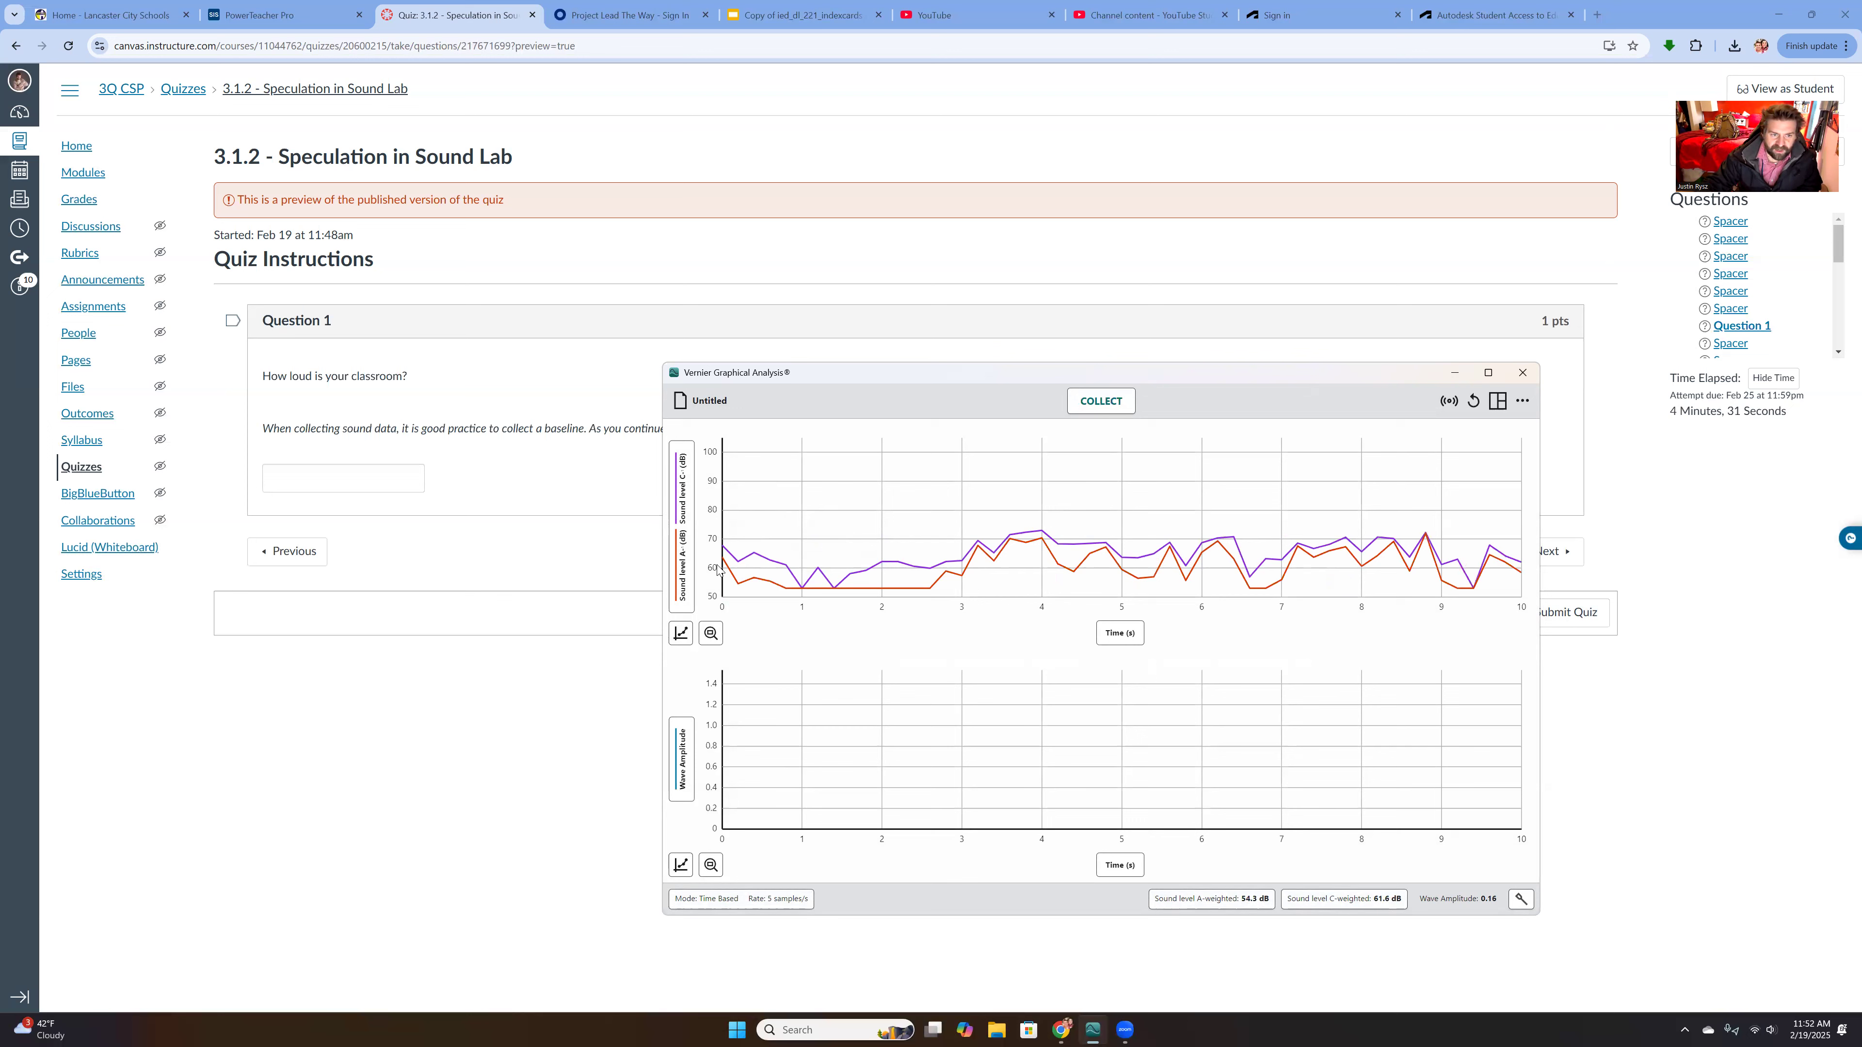
- Examine the sound levels at several points along the baseline graph, finishing at 5.0 s
mouse_move(724, 563)
mouse_down()
mouse_move(807, 571)
mouse_move(718, 574)
mouse_up()
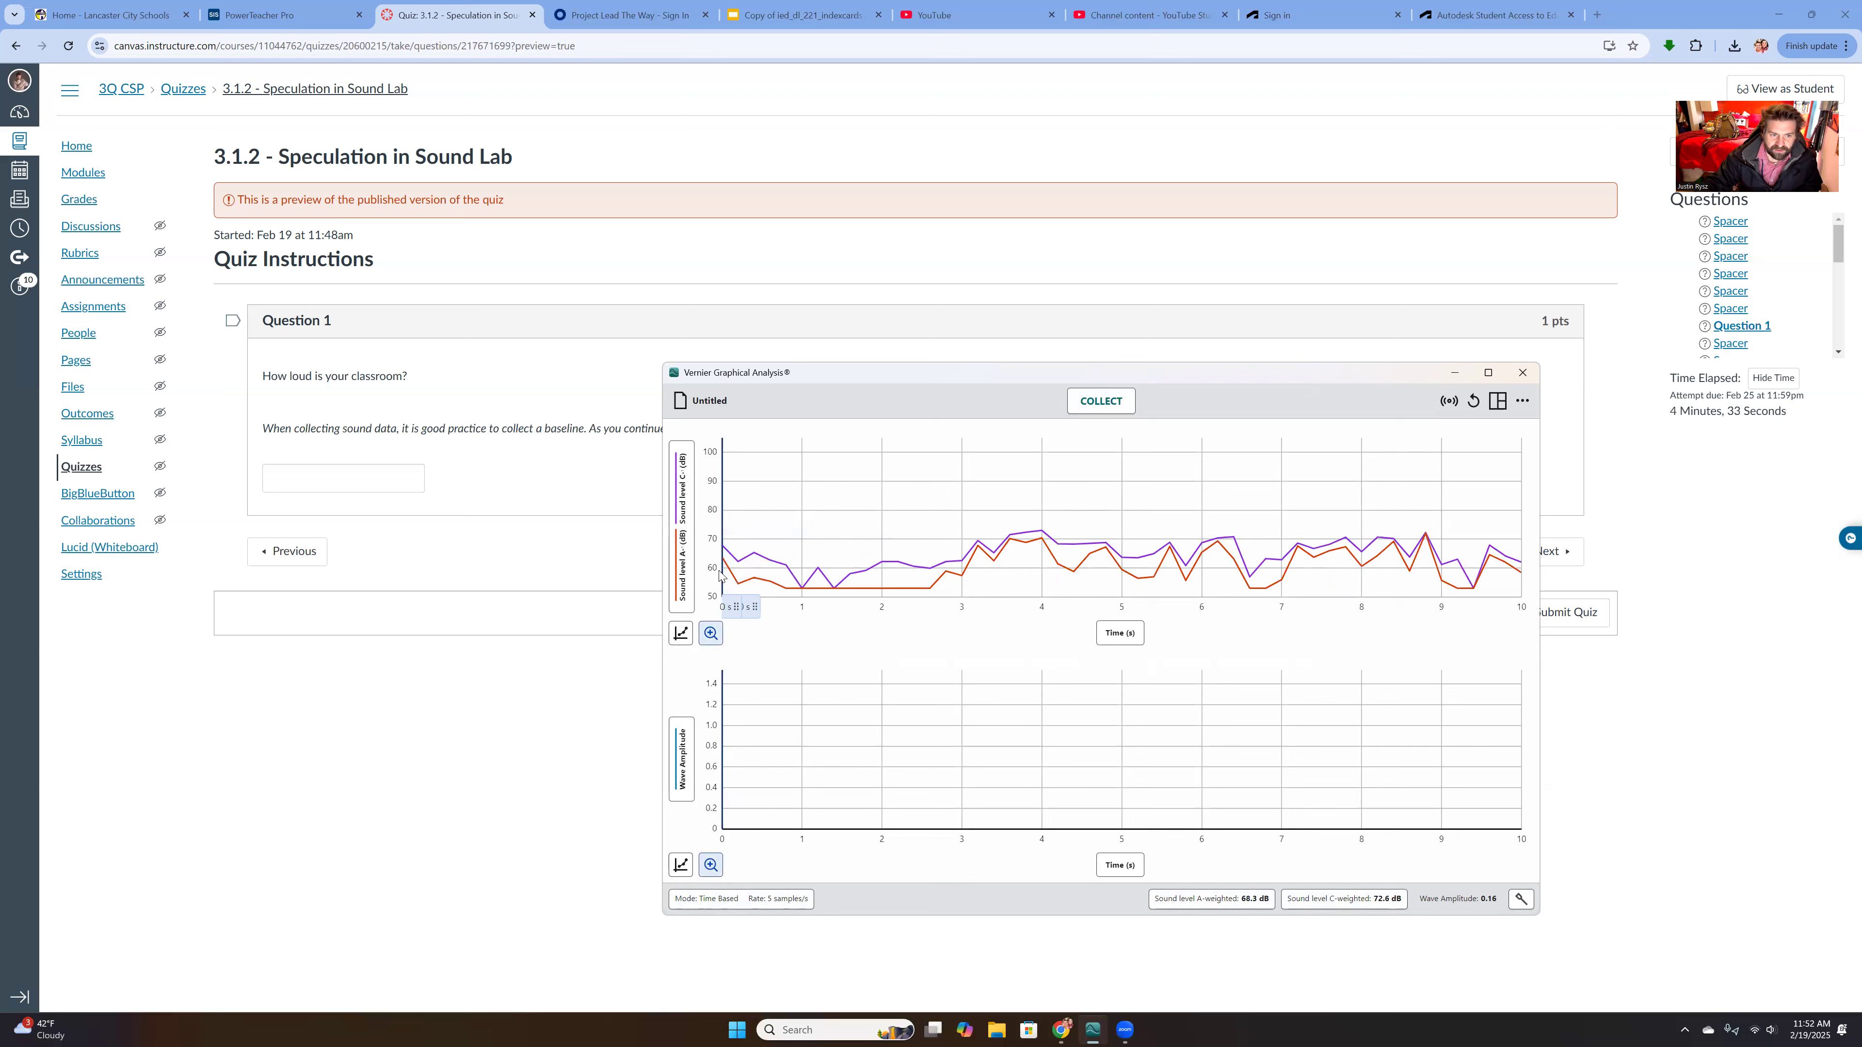
click(955, 564)
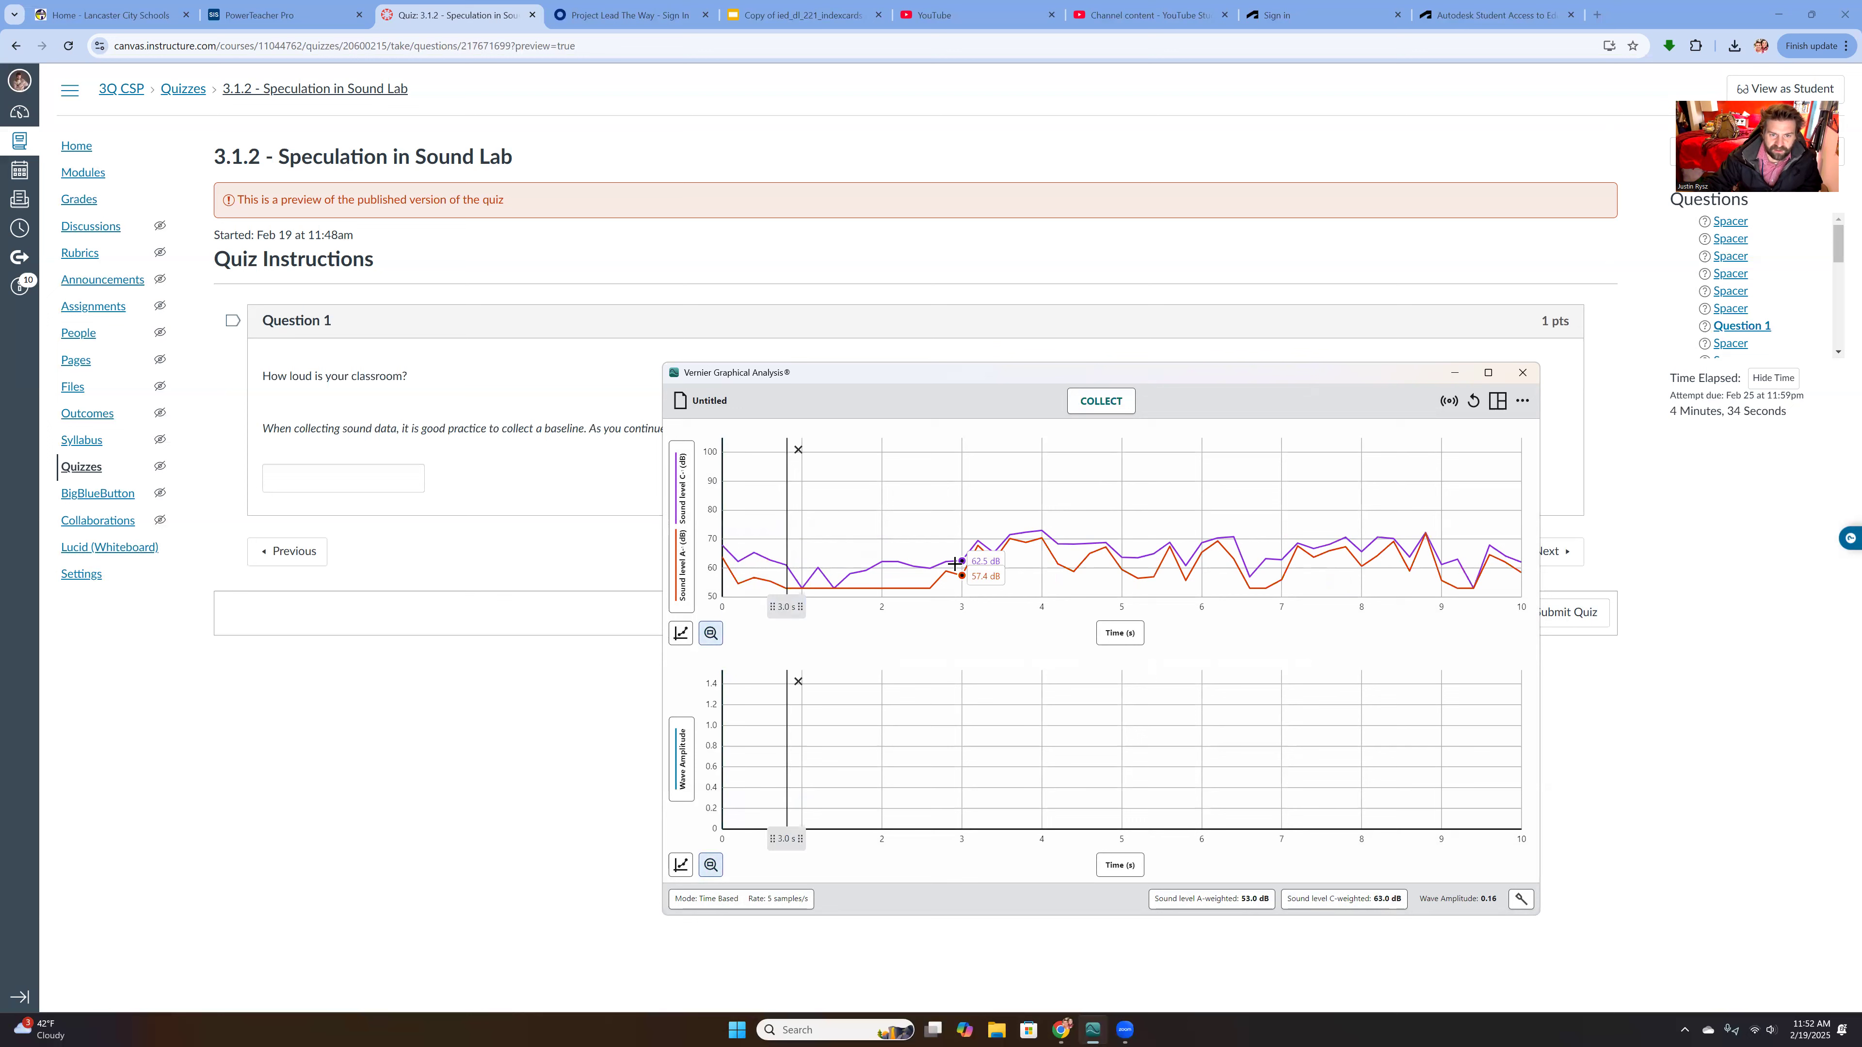
click(1070, 569)
click(1167, 563)
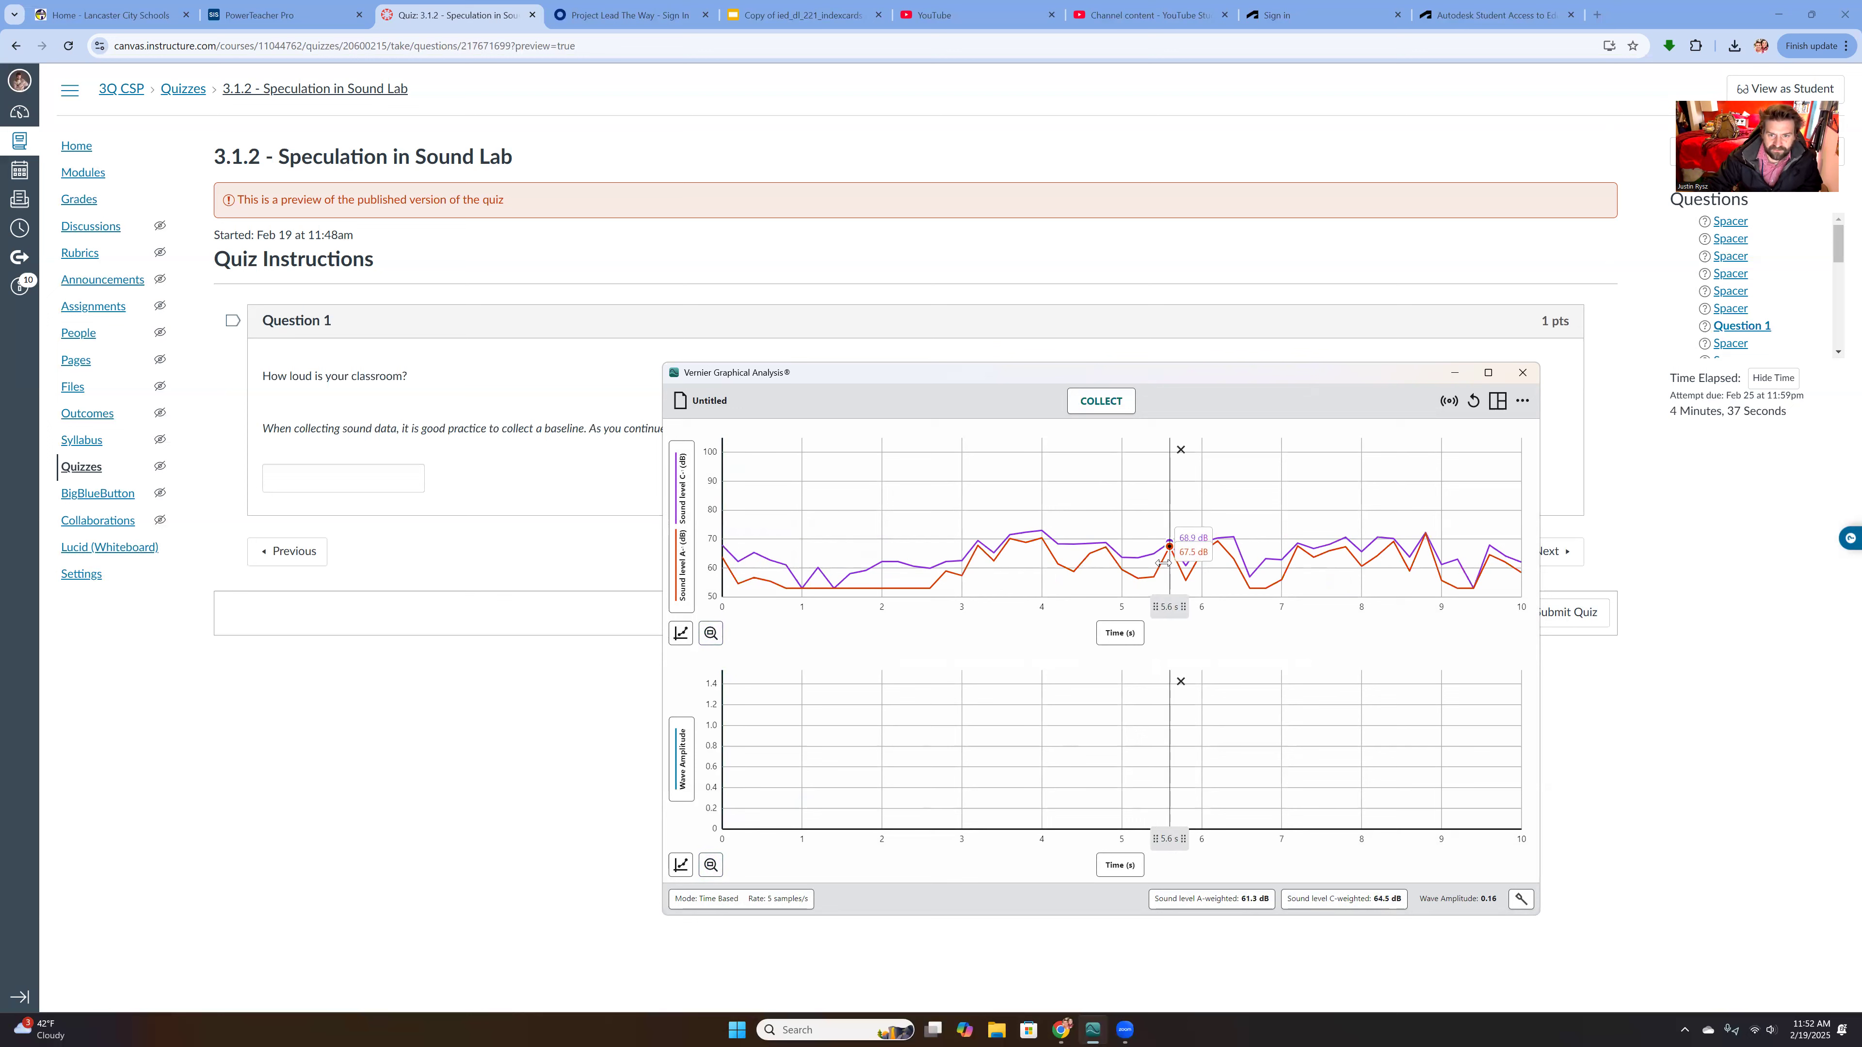
click(1120, 568)
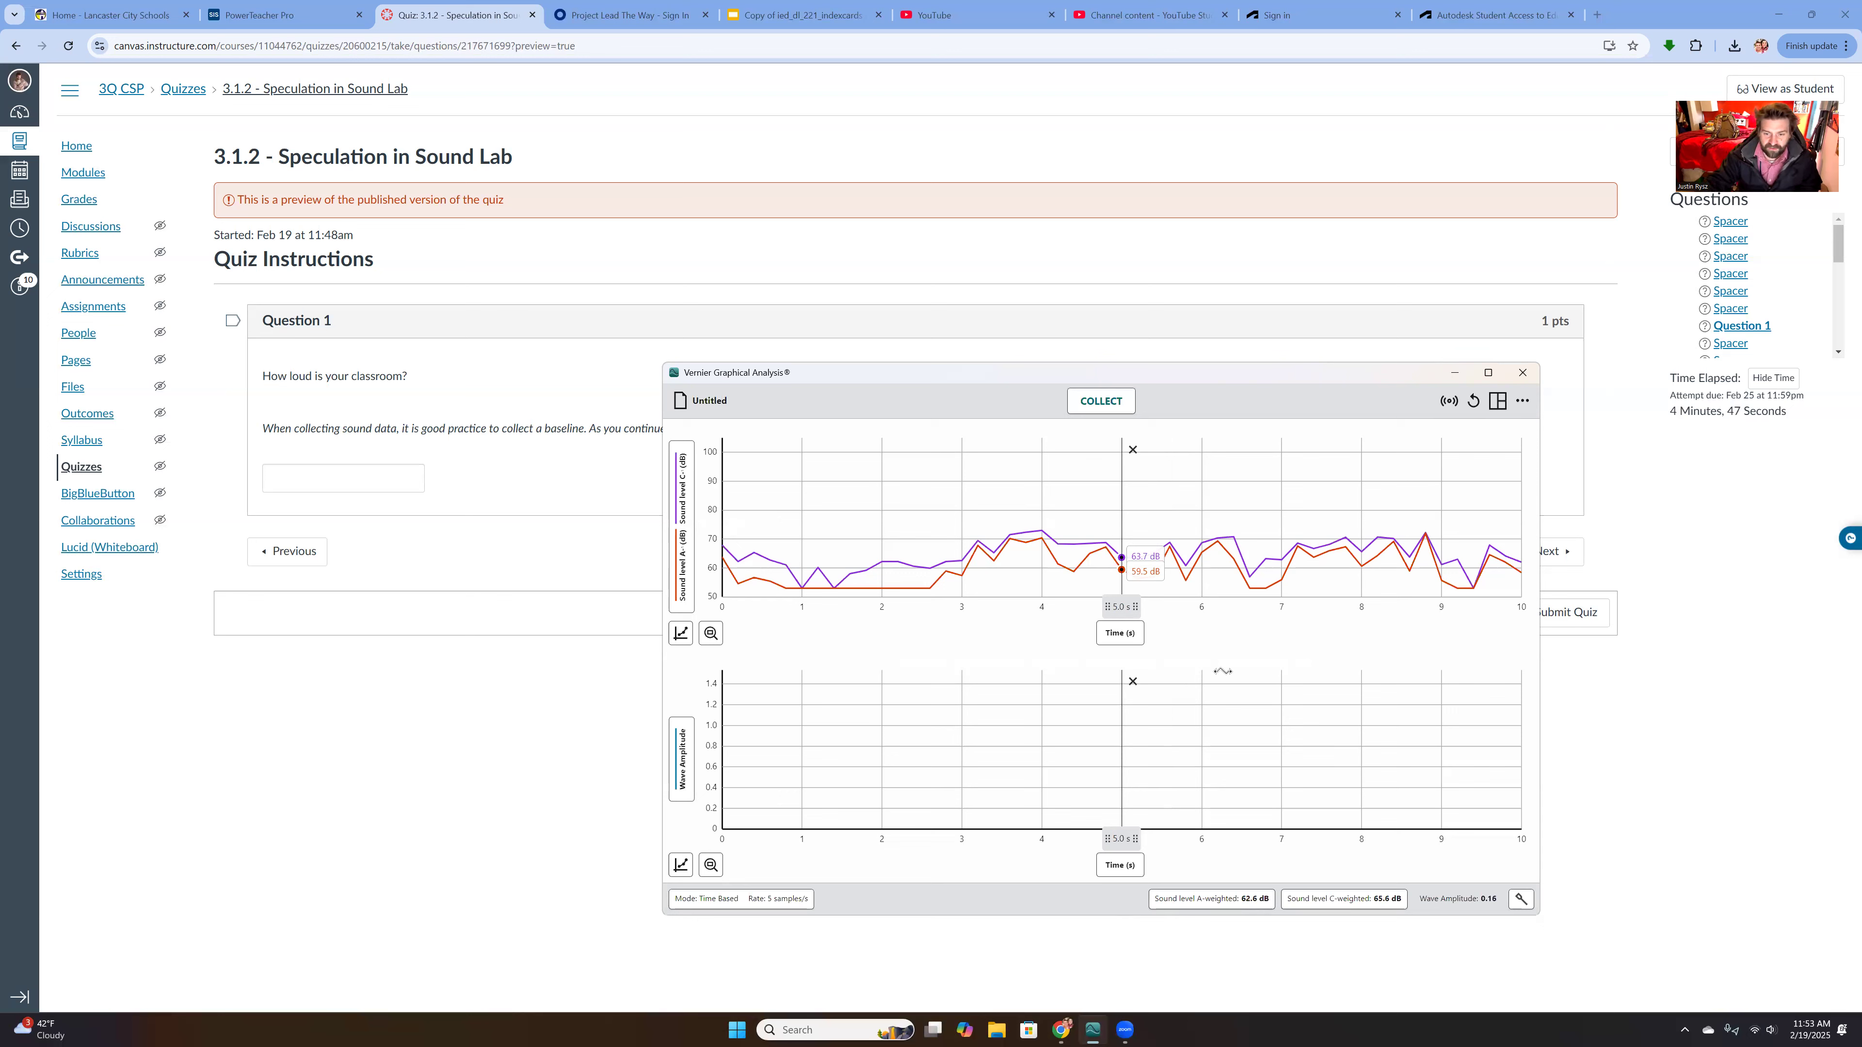
- Return to the quiz and advance past the baseline note and the applause instructions to Question 2
click(1597, 551)
click(1562, 556)
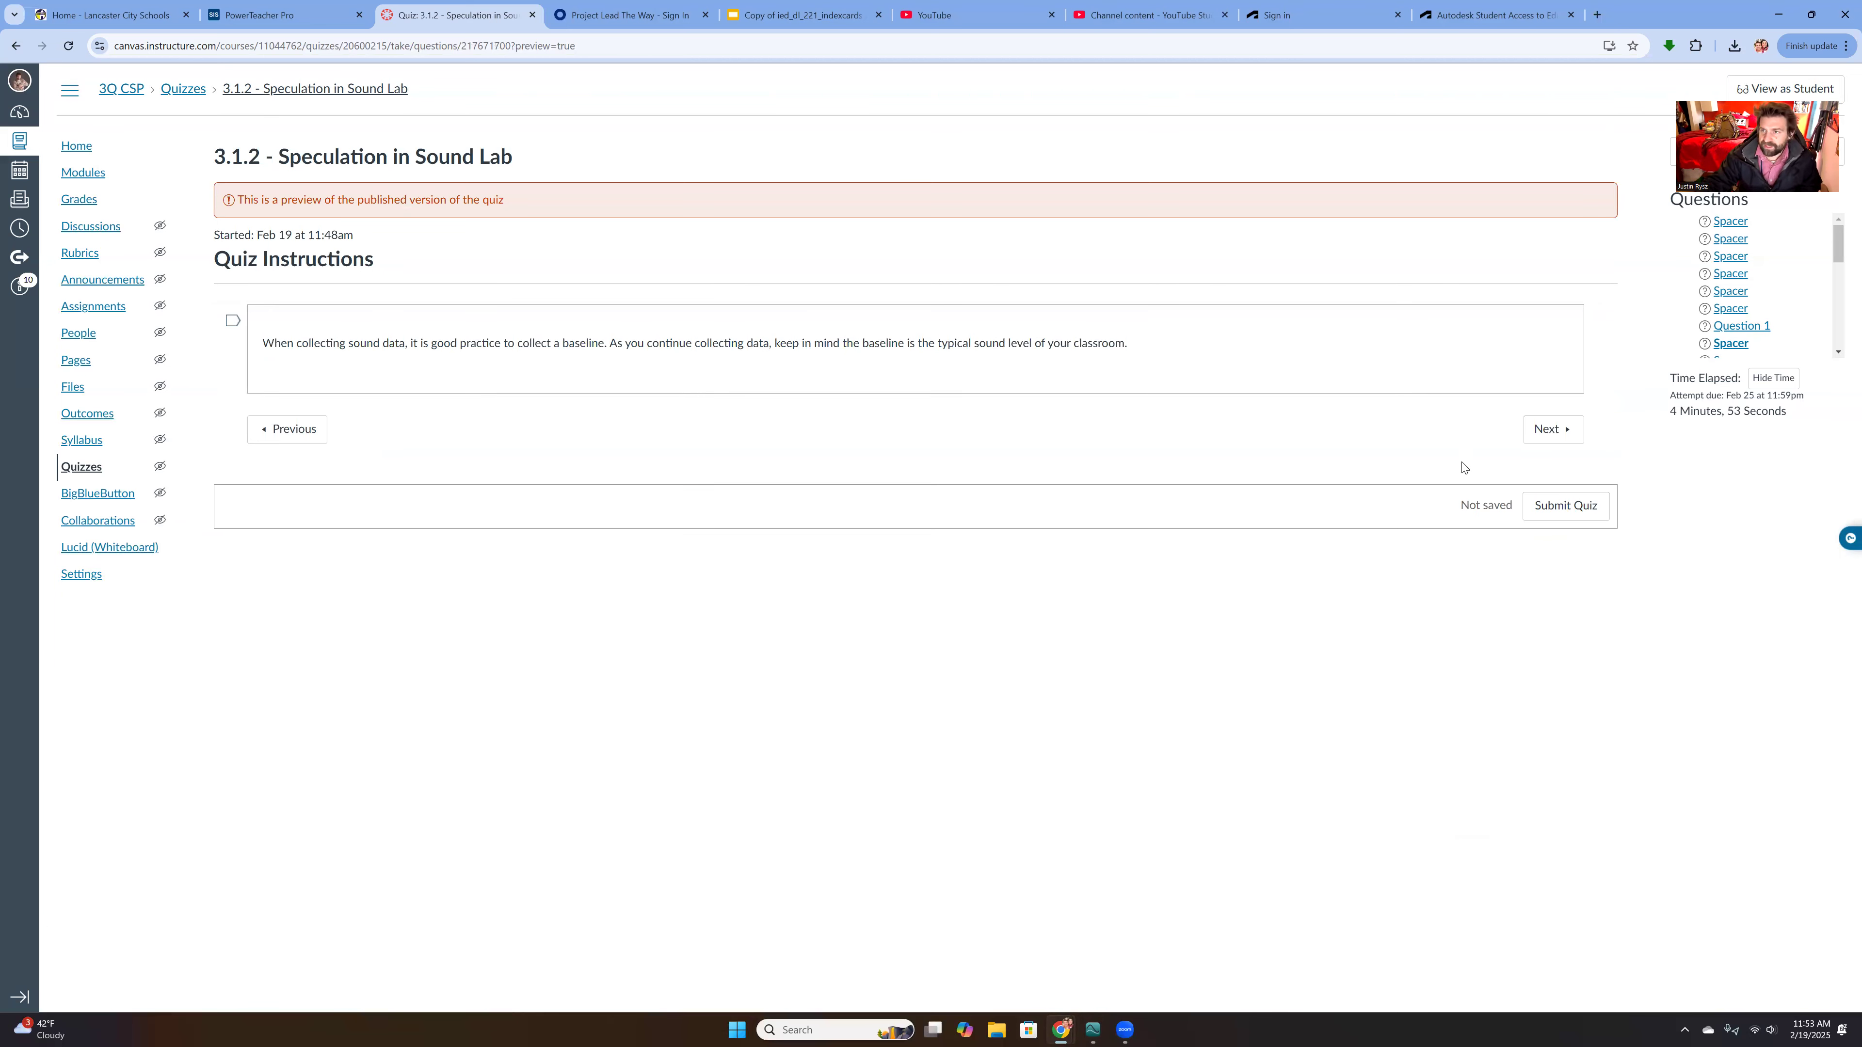
click(1547, 433)
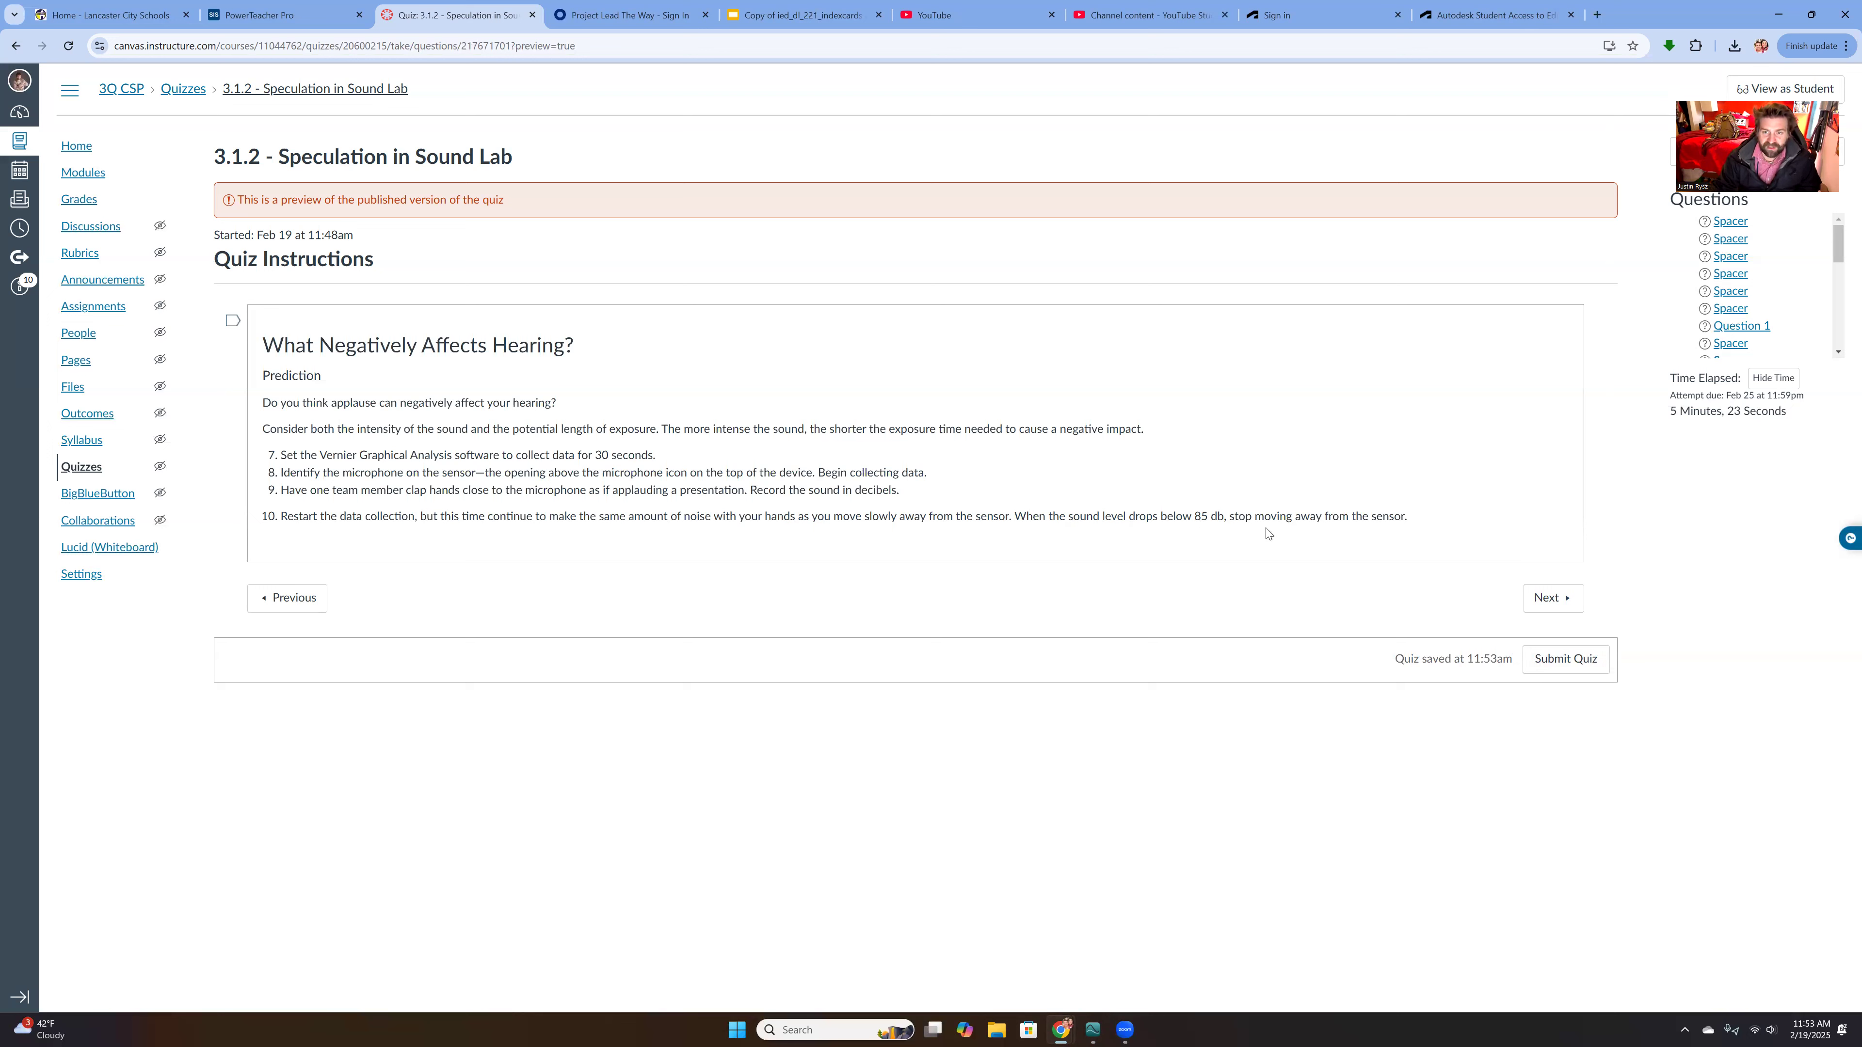
click(1556, 599)
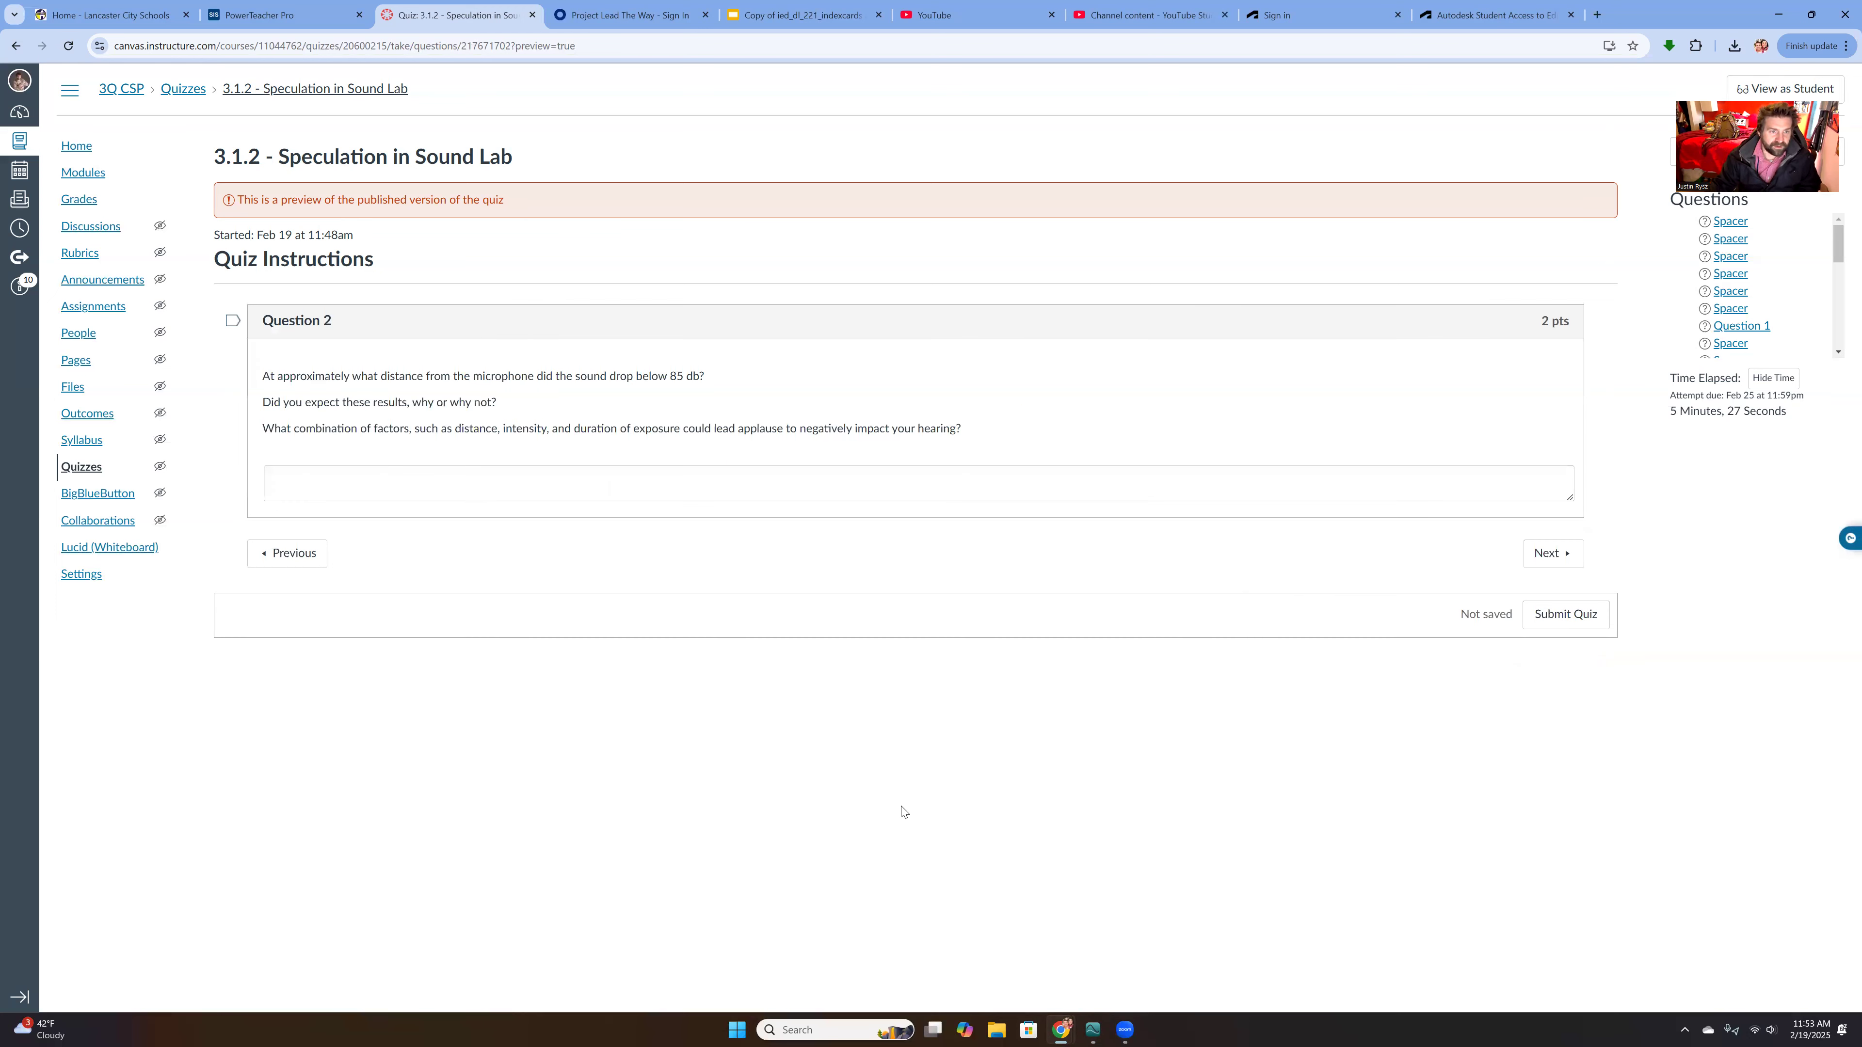
- Record a 10 s applause run in Vernier Graphical Analysis with the existing collection settings and return to the Question 2 answer field
click(1093, 1030)
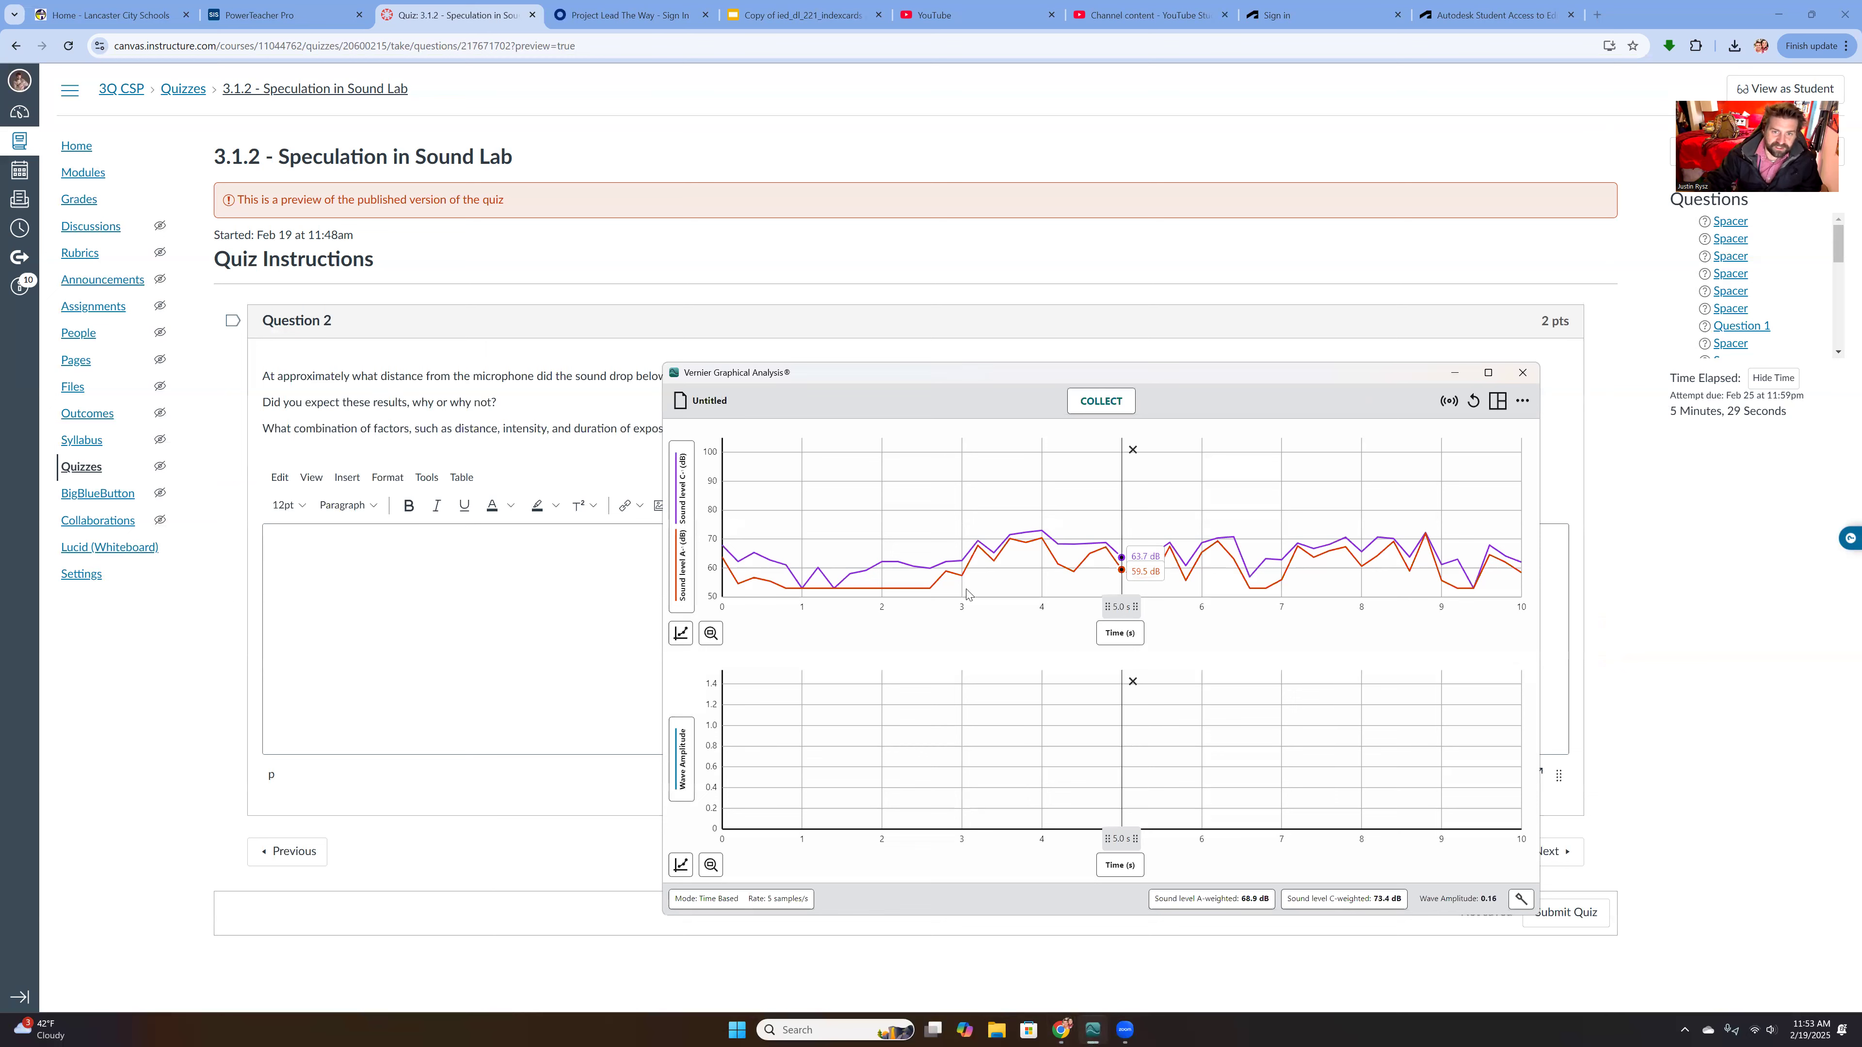
click(711, 899)
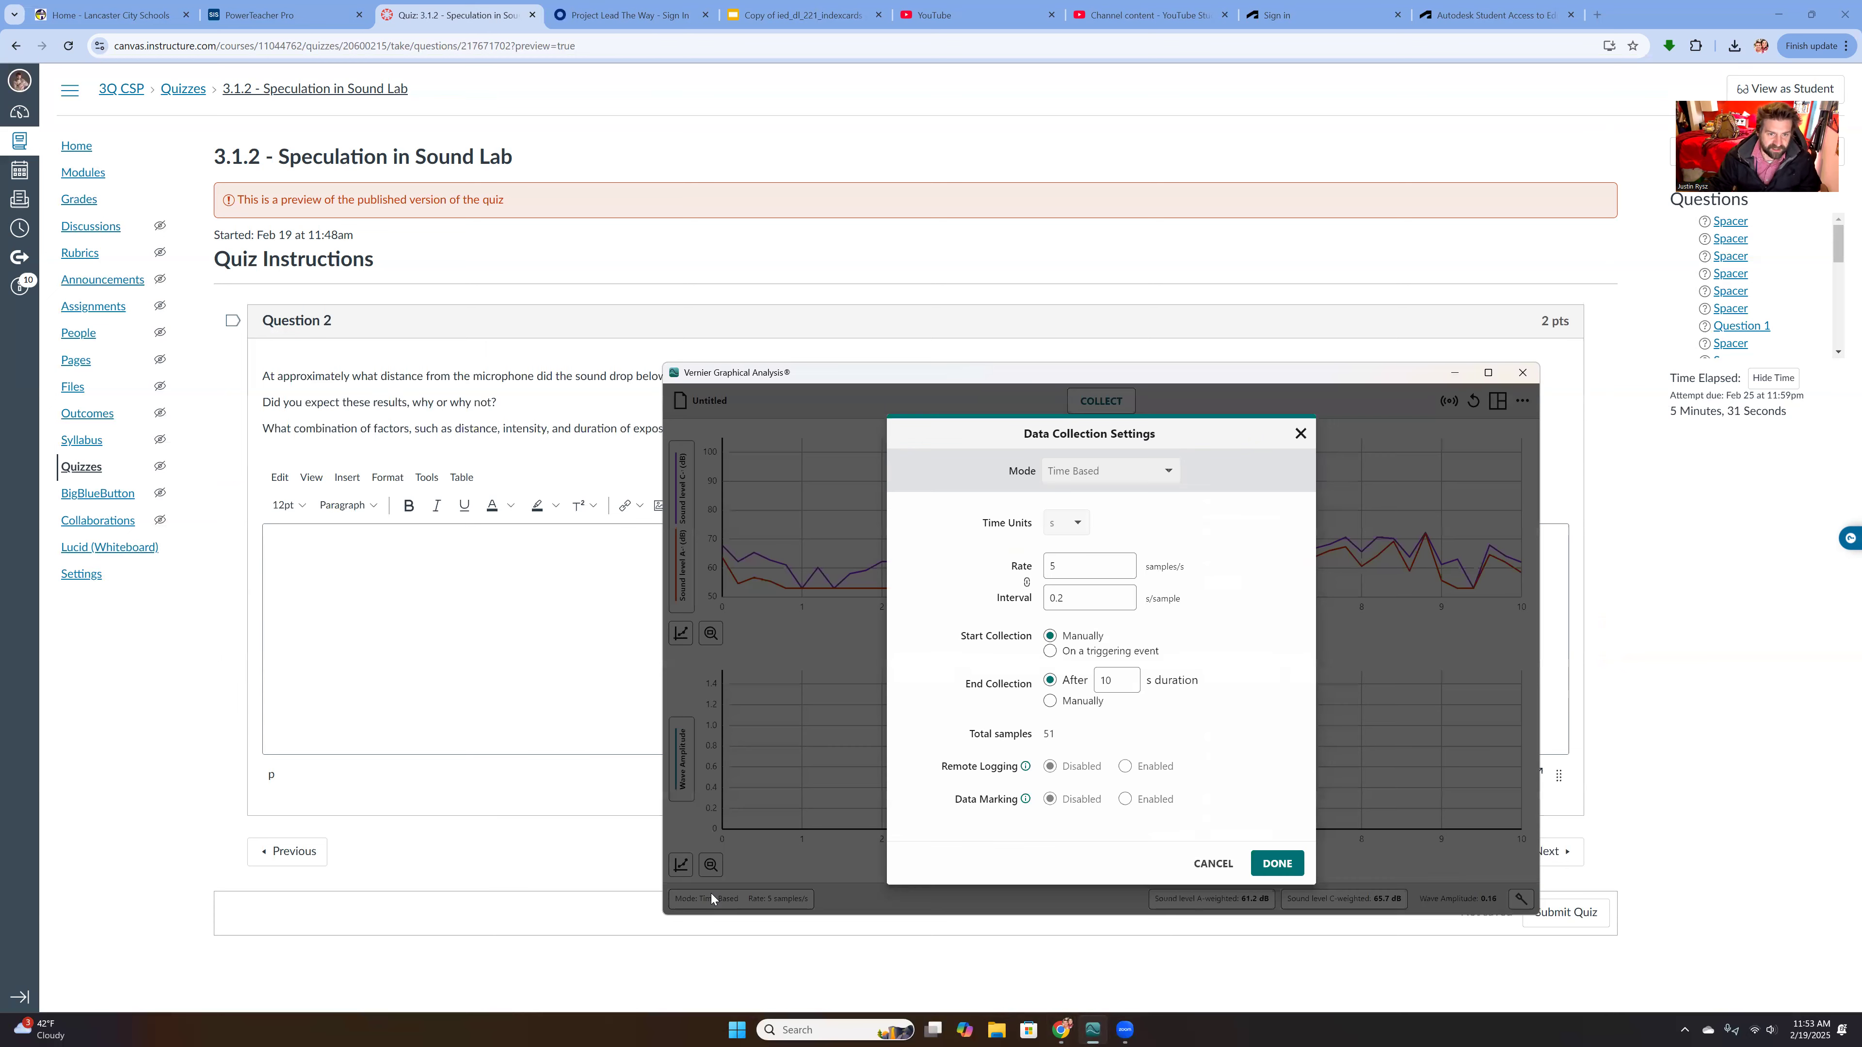
click(1276, 863)
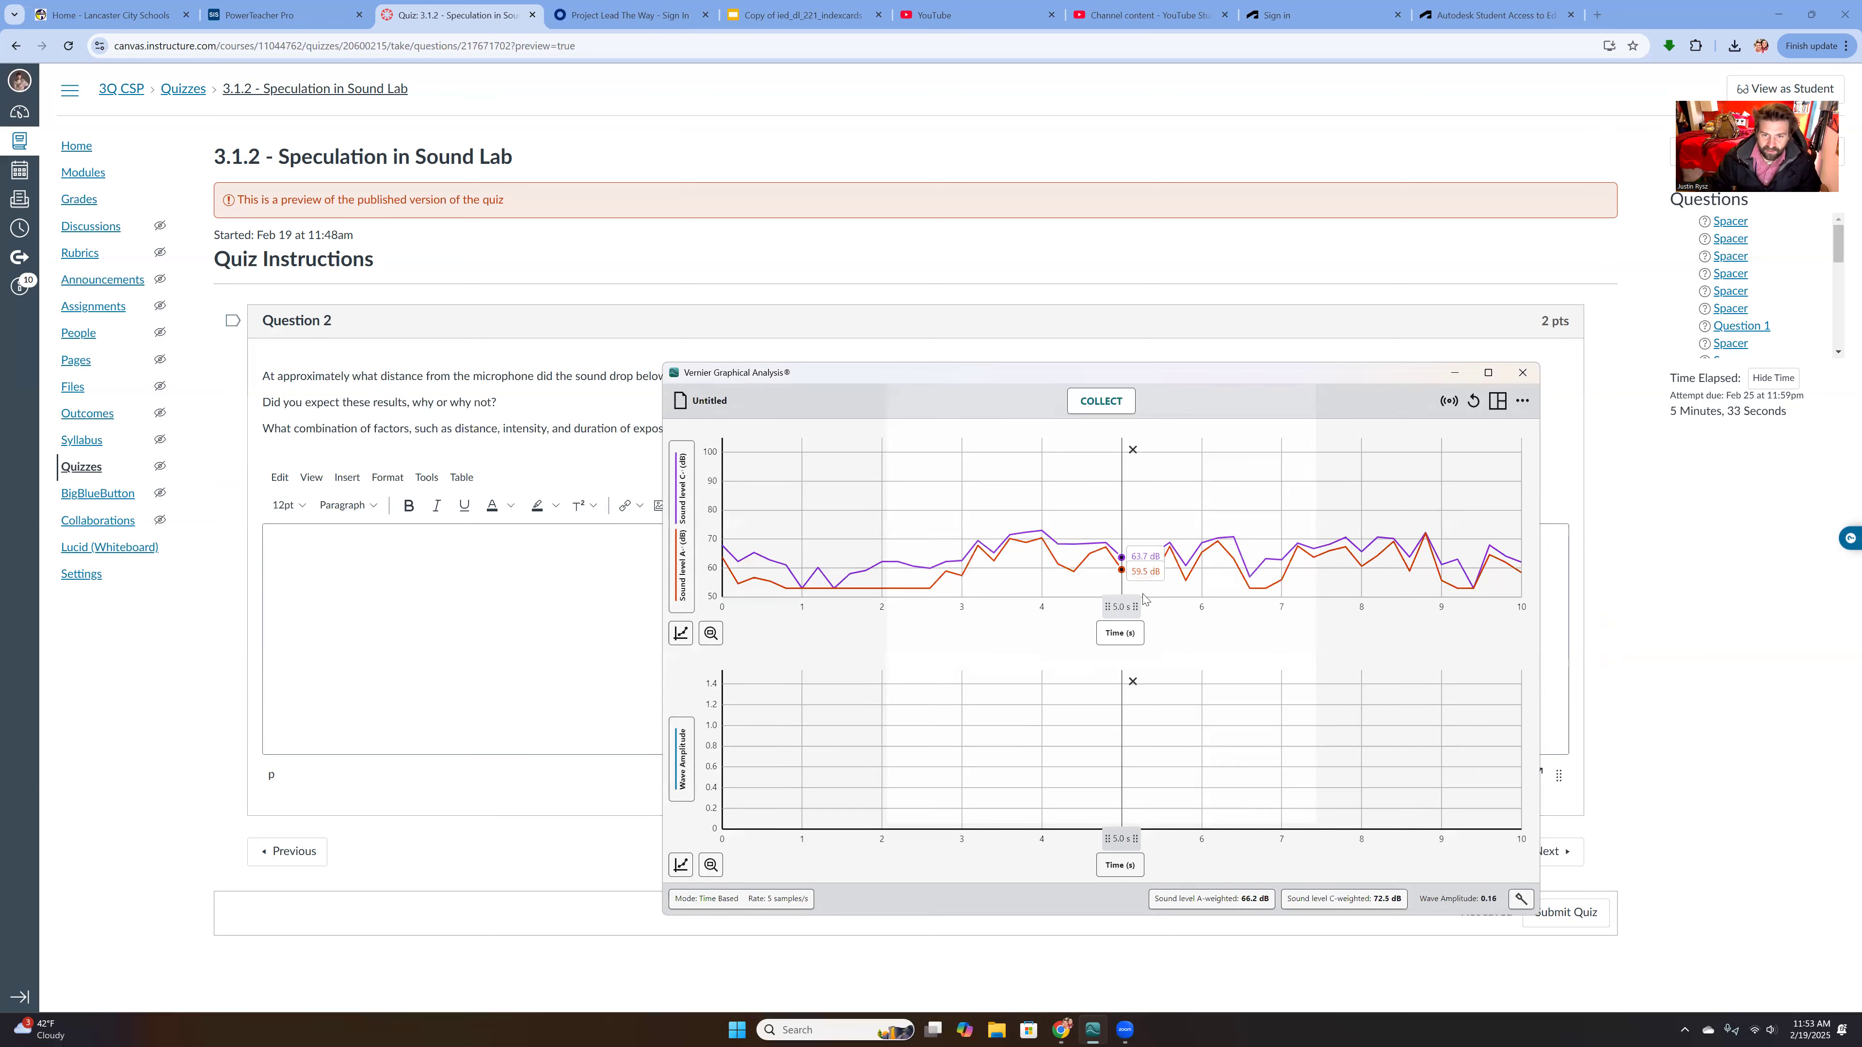
click(1086, 409)
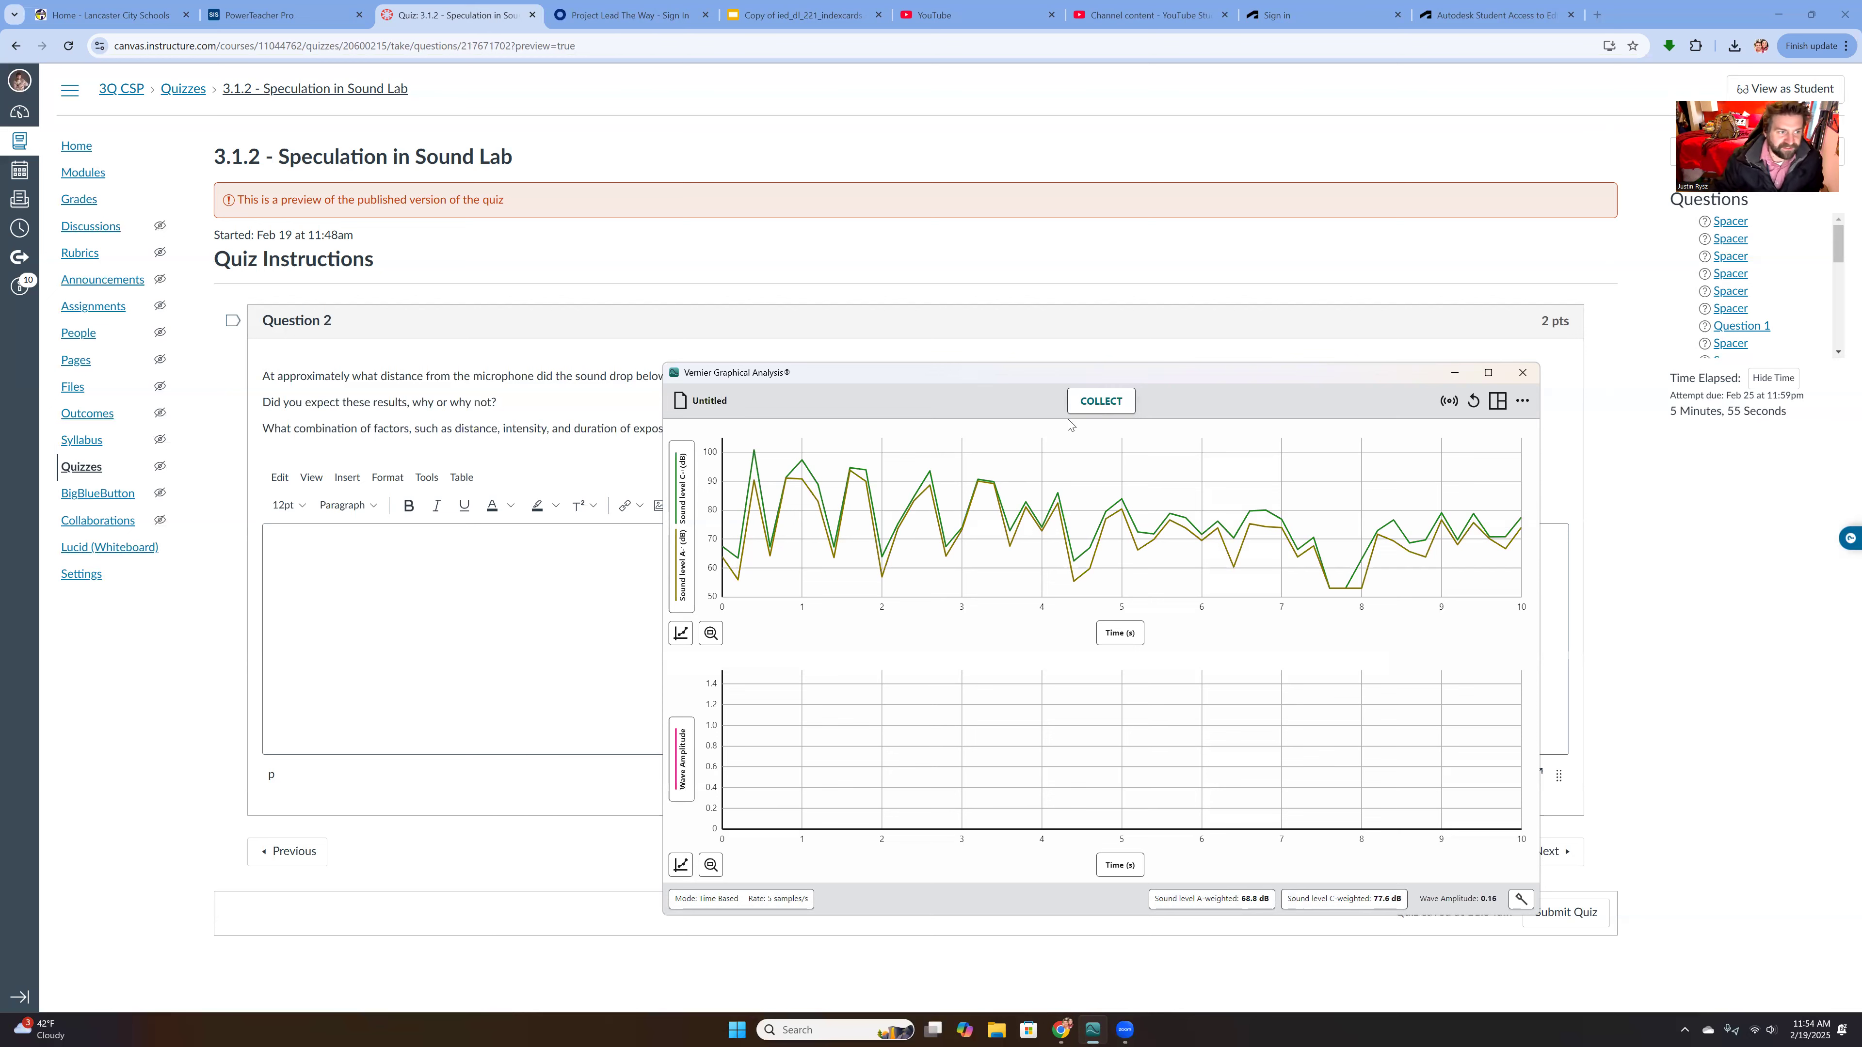
click(1459, 378)
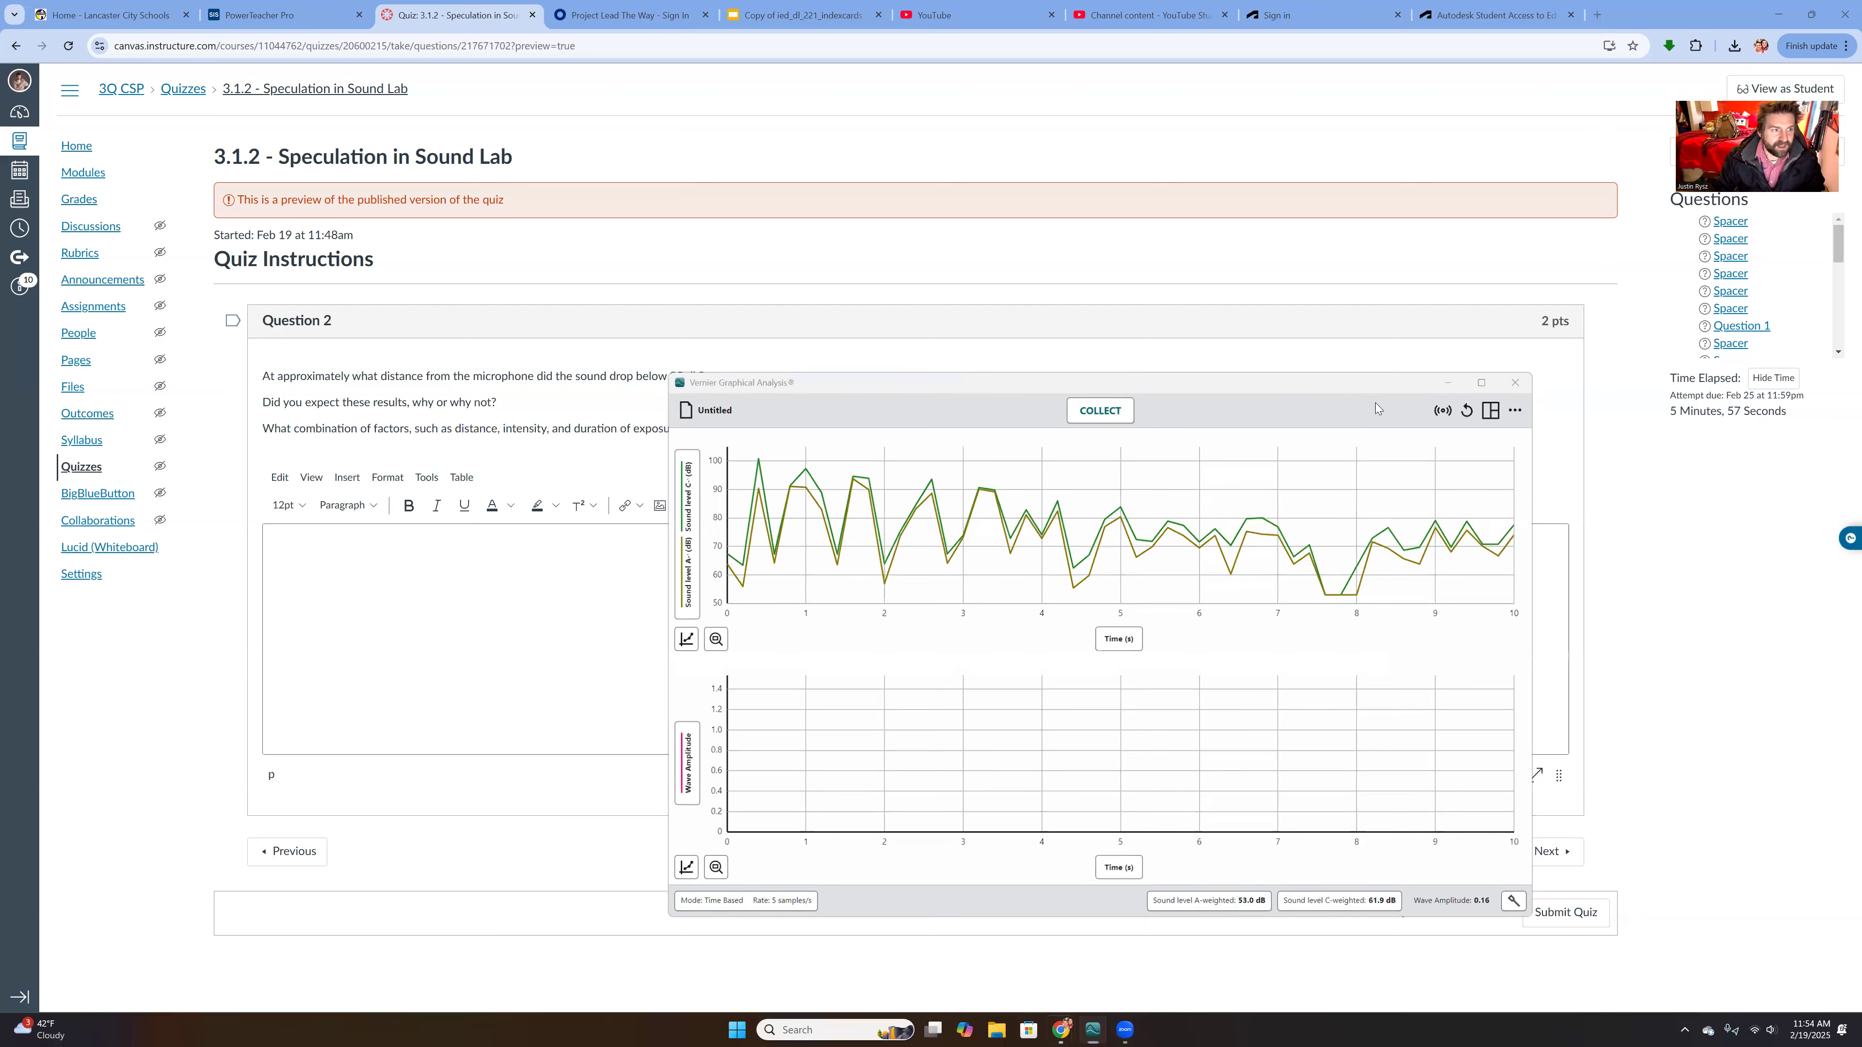
click(927, 554)
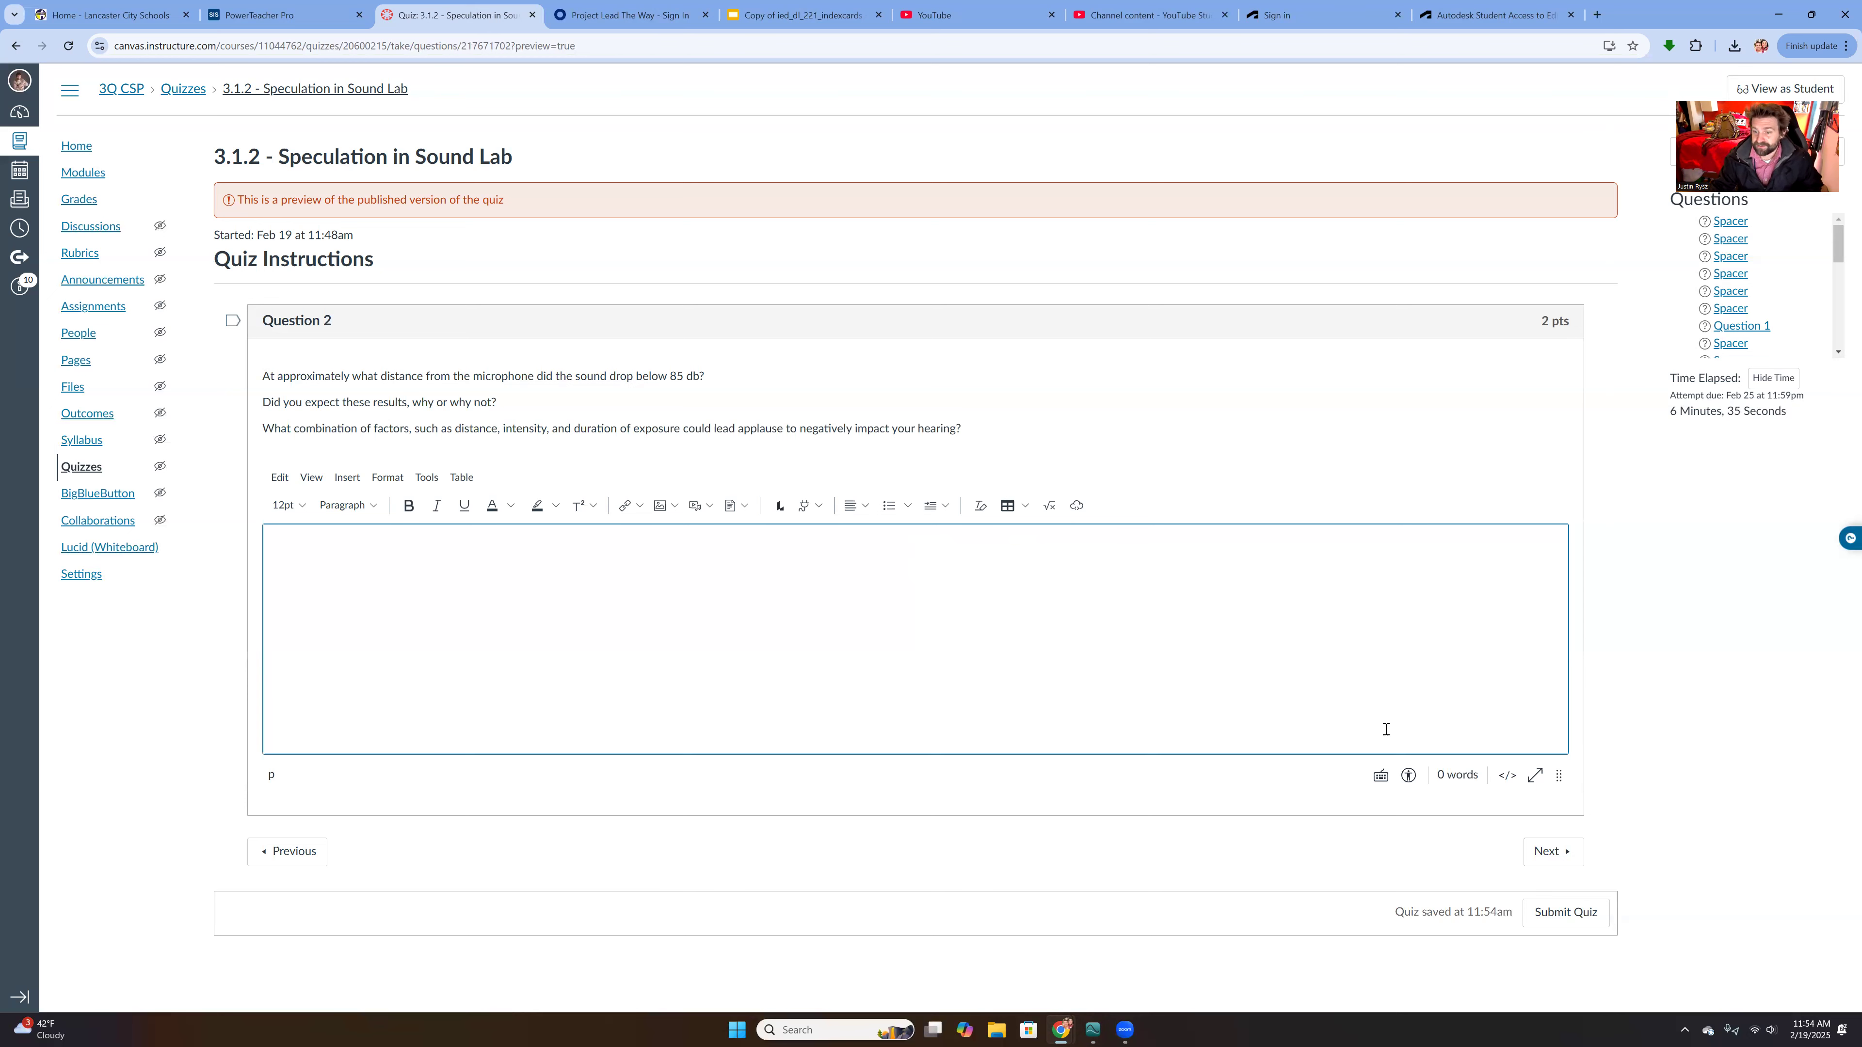
- Advance the quiz past the Question 3 prediction and the paper-crumpling instructions to Question 4
click(1548, 852)
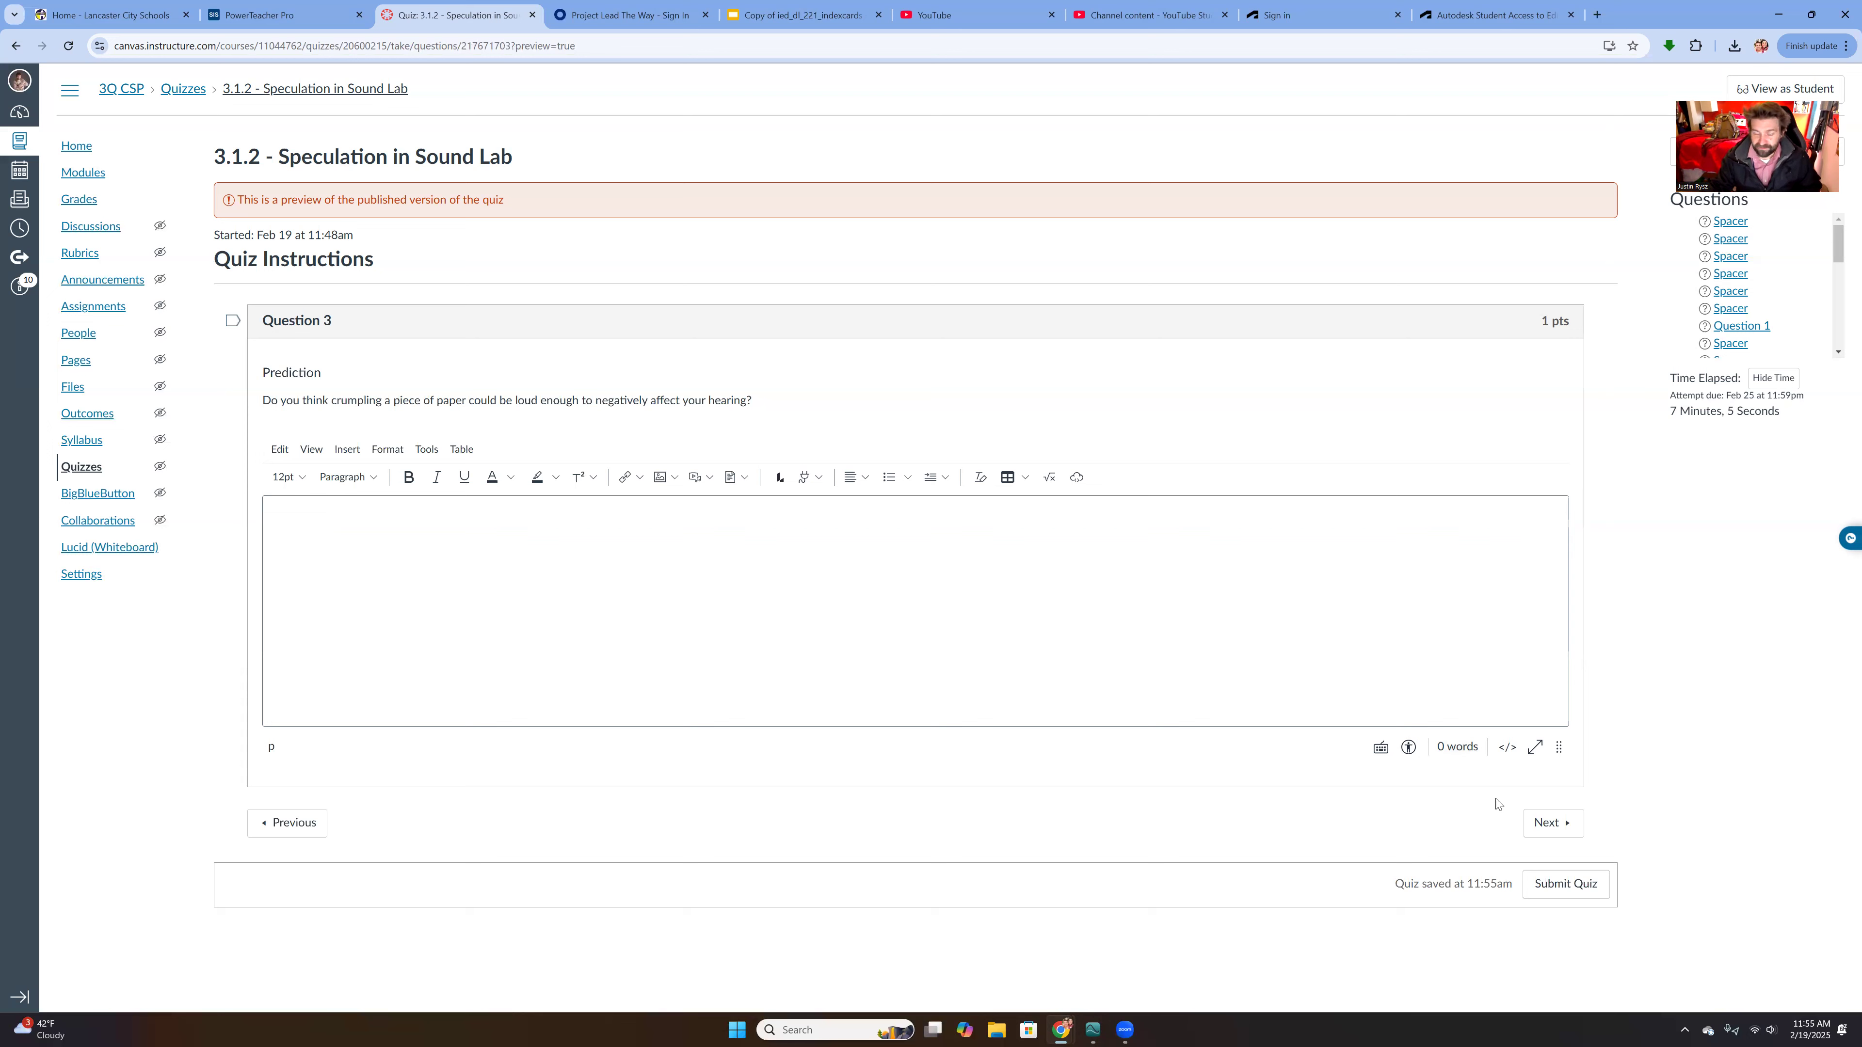
click(1545, 824)
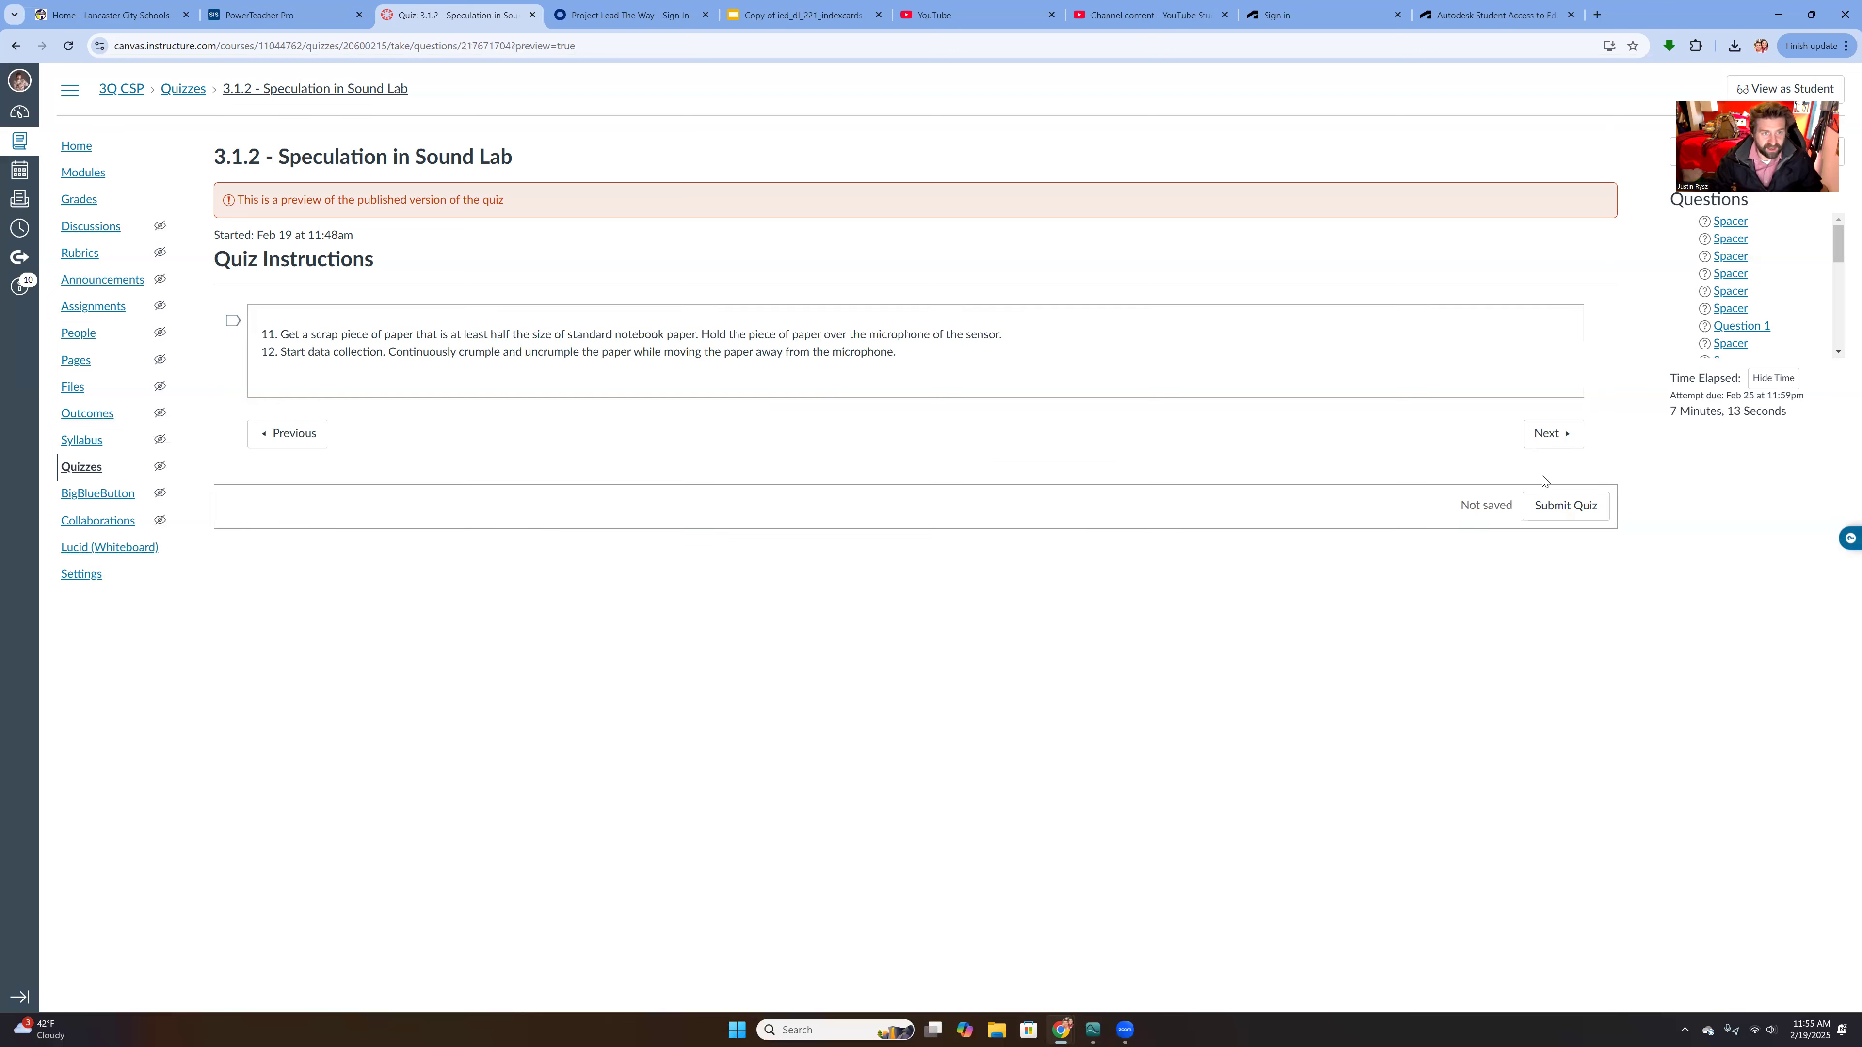
click(1554, 440)
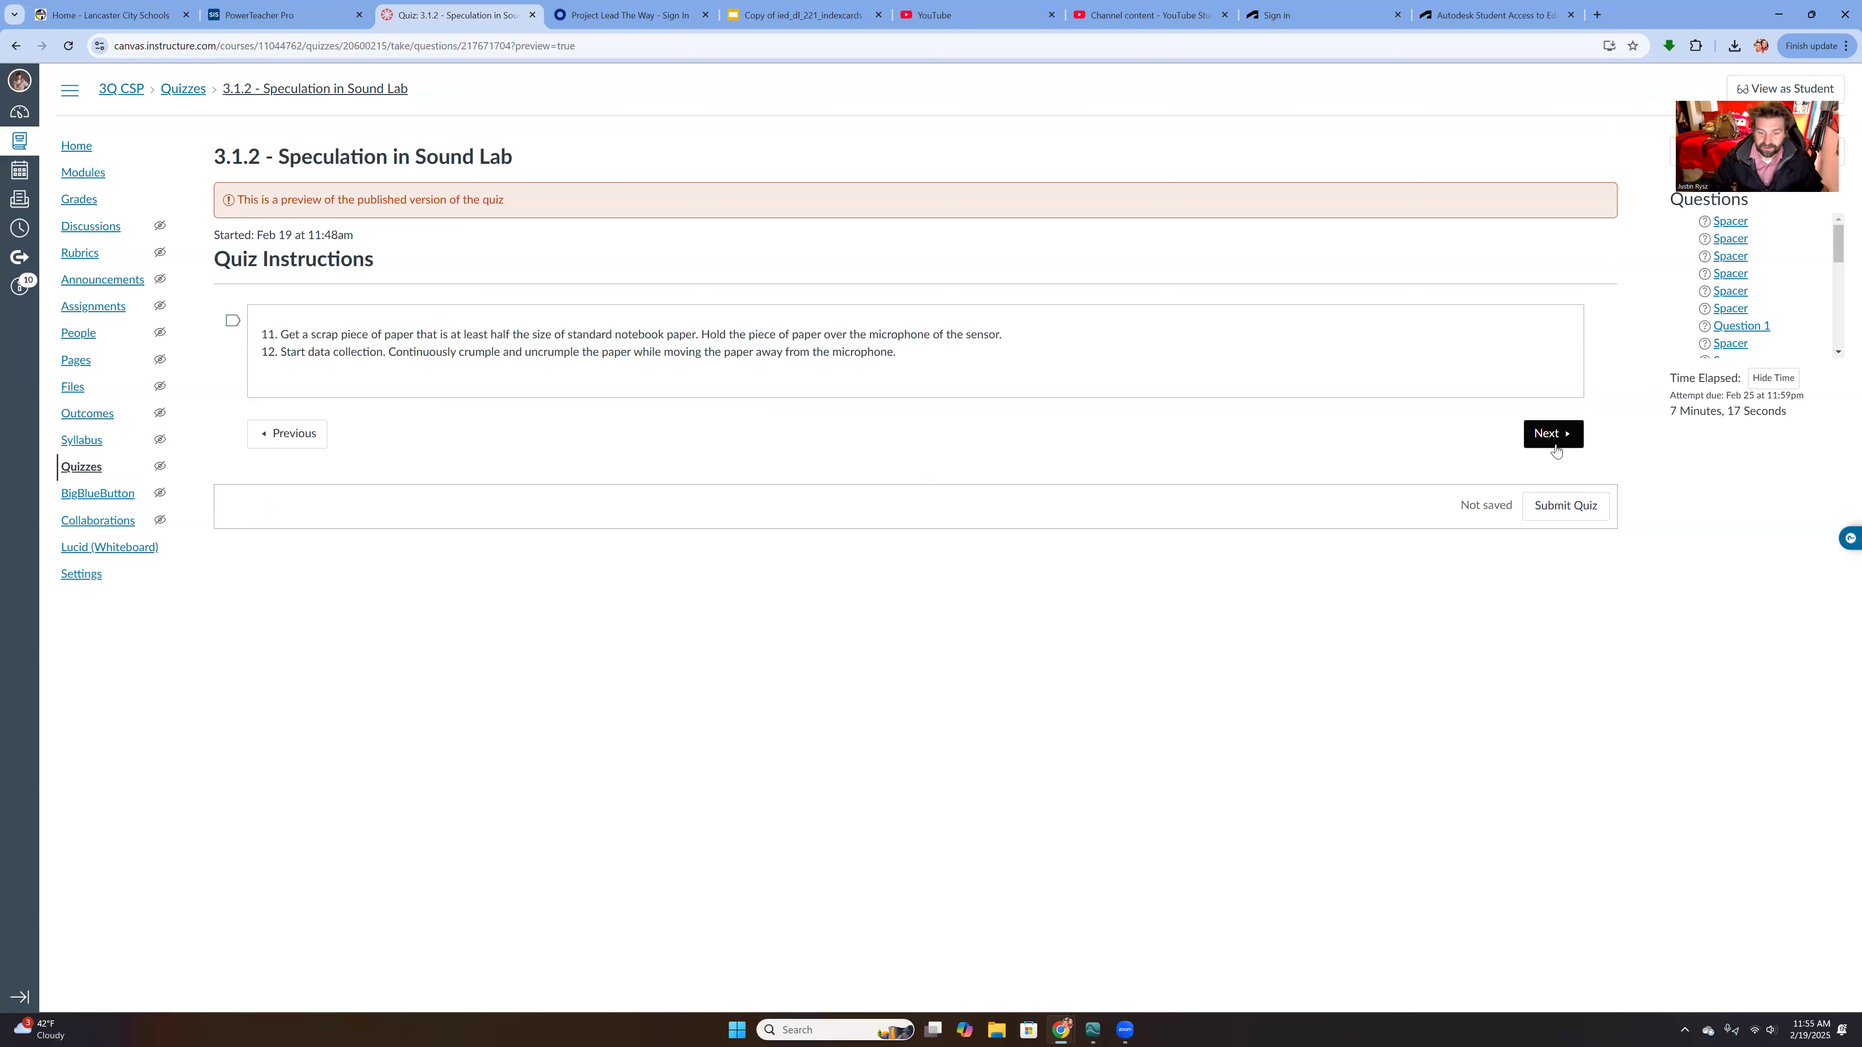
click(1555, 442)
- Record a 10 s paper-crumpling run in Vernier Graphical Analysis and return to Question 4 in the quiz
click(1092, 1030)
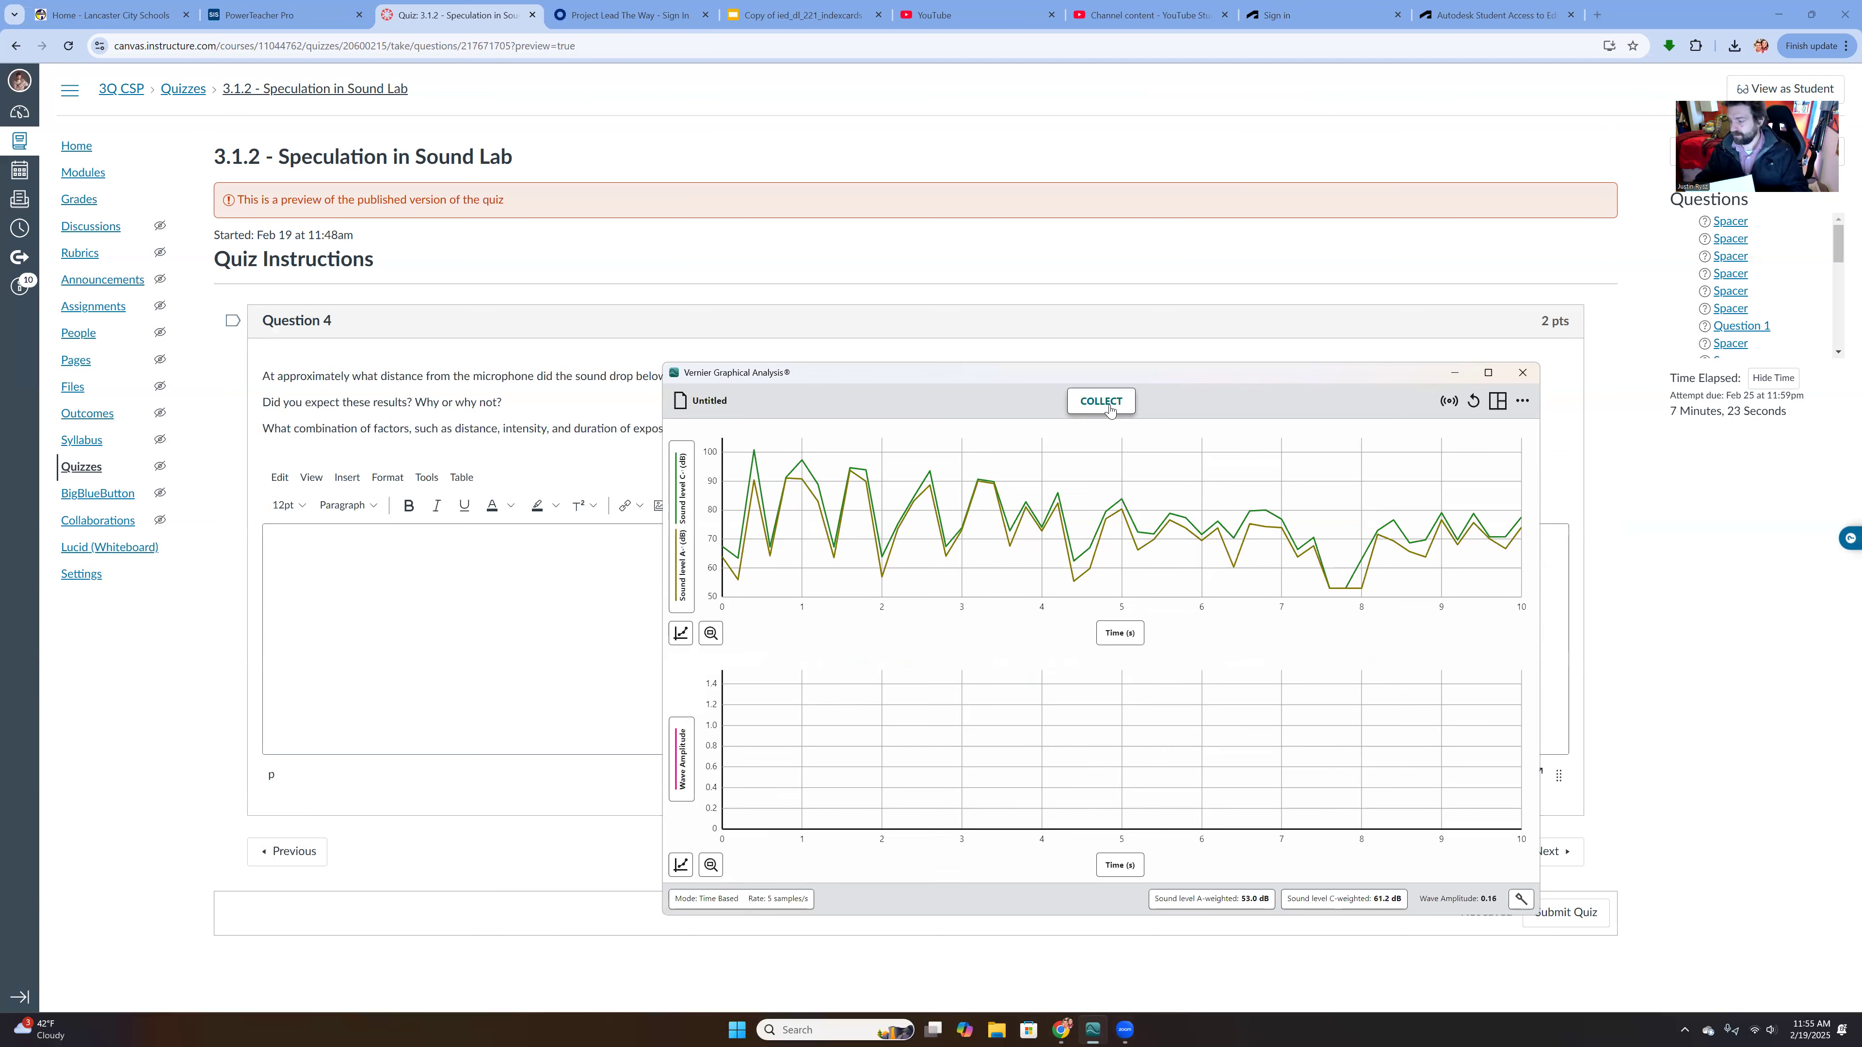
click(1110, 409)
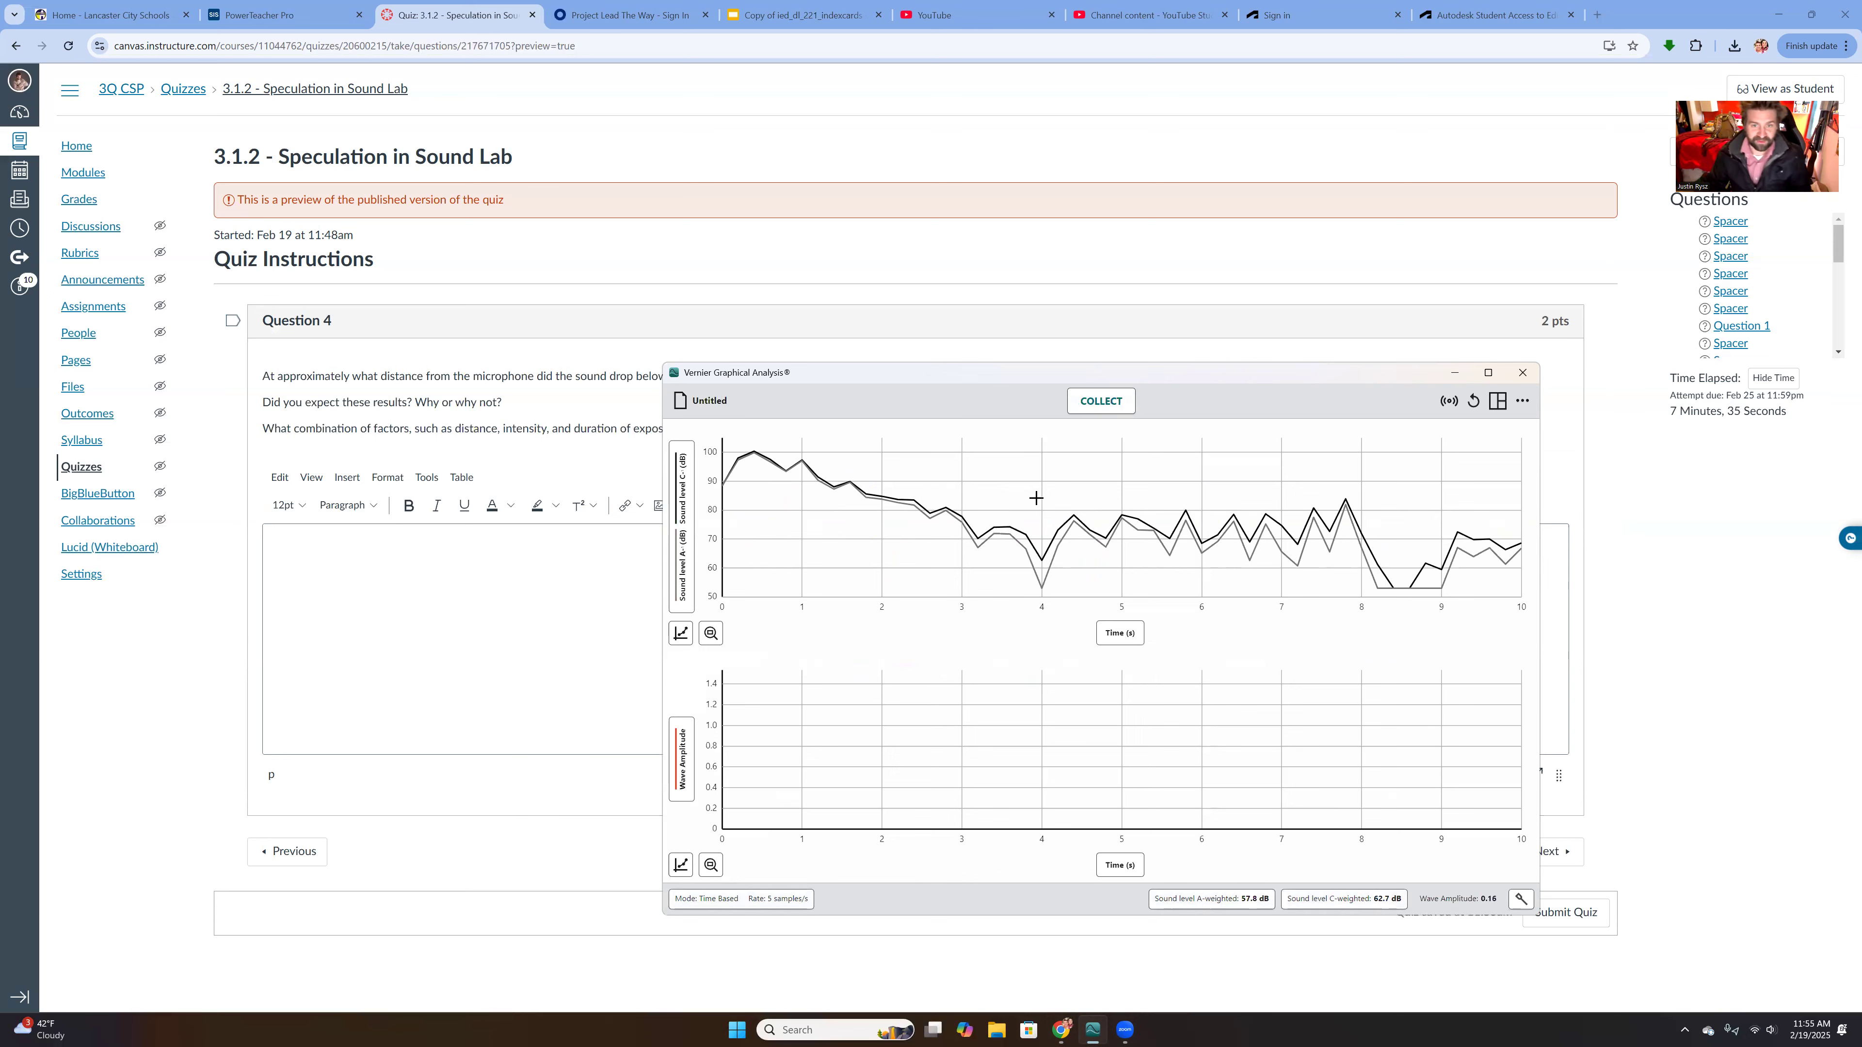
click(1547, 381)
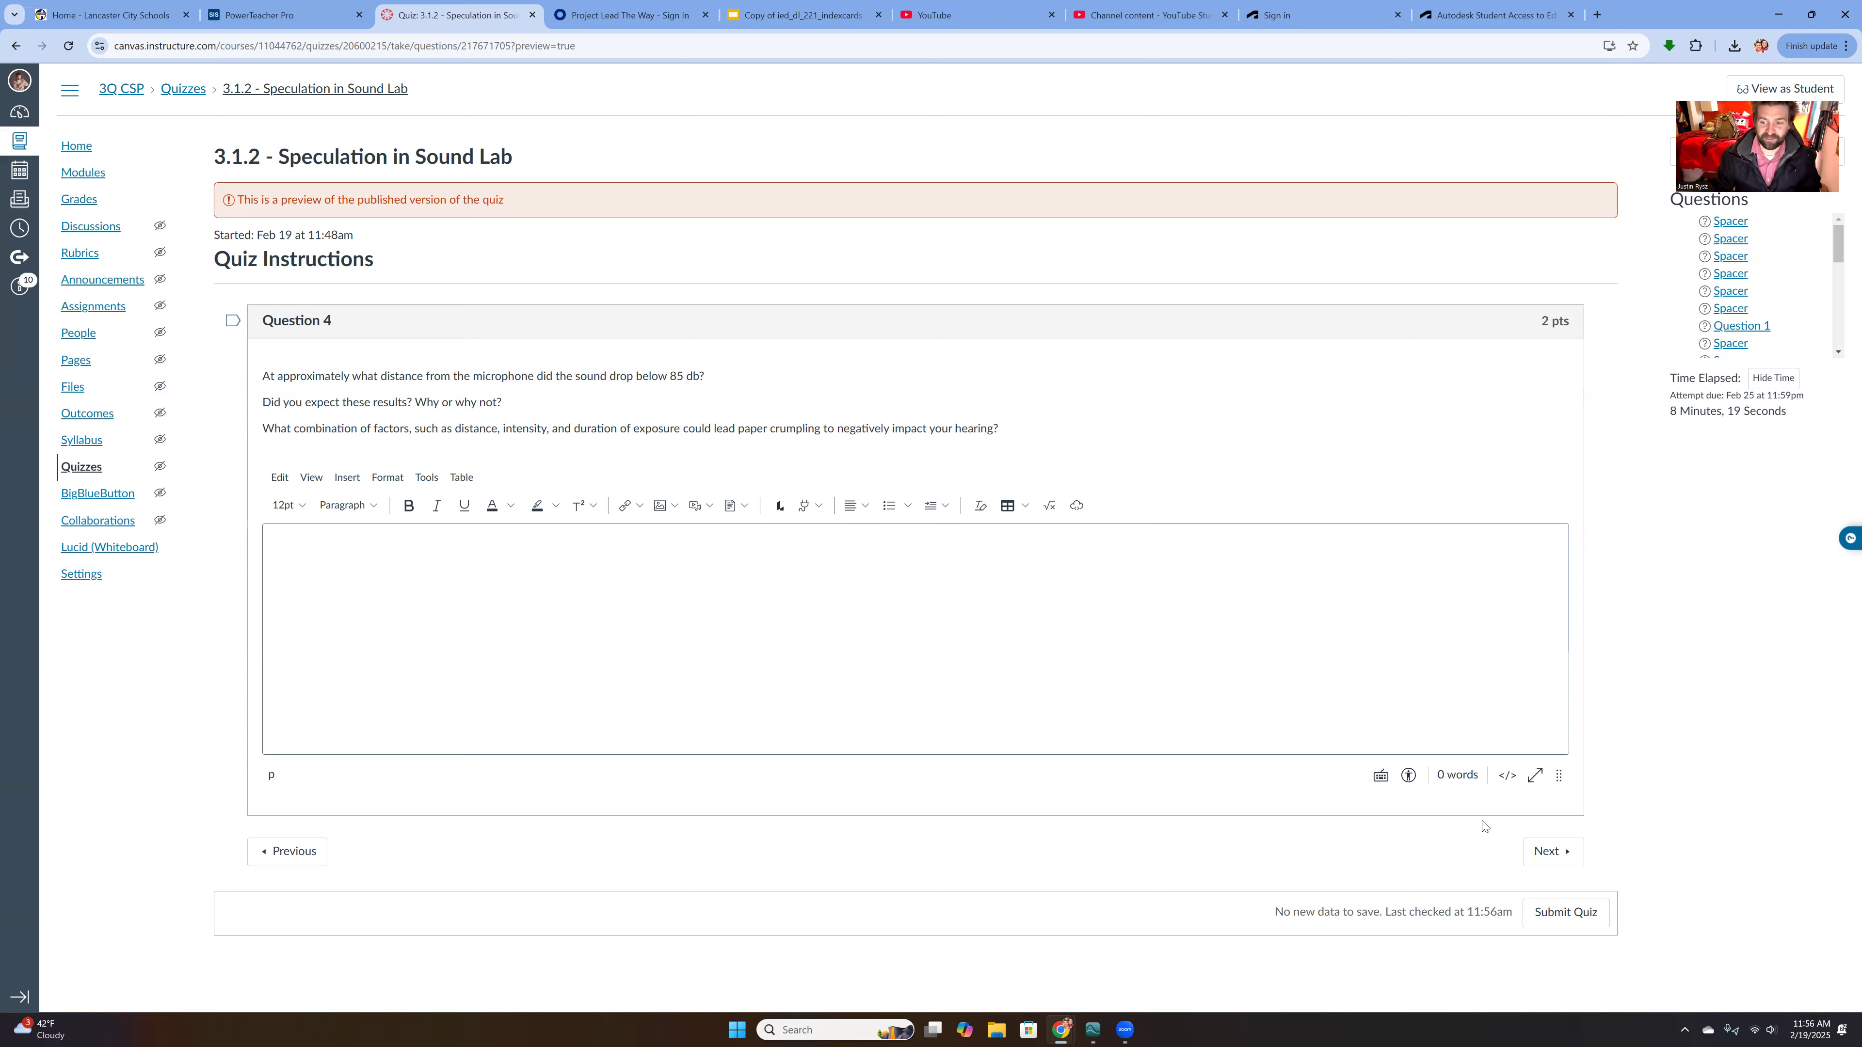
- Review the music volume instructions, go back to Question 4 and examine the paper-crumpling graph beside its questions
click(1550, 852)
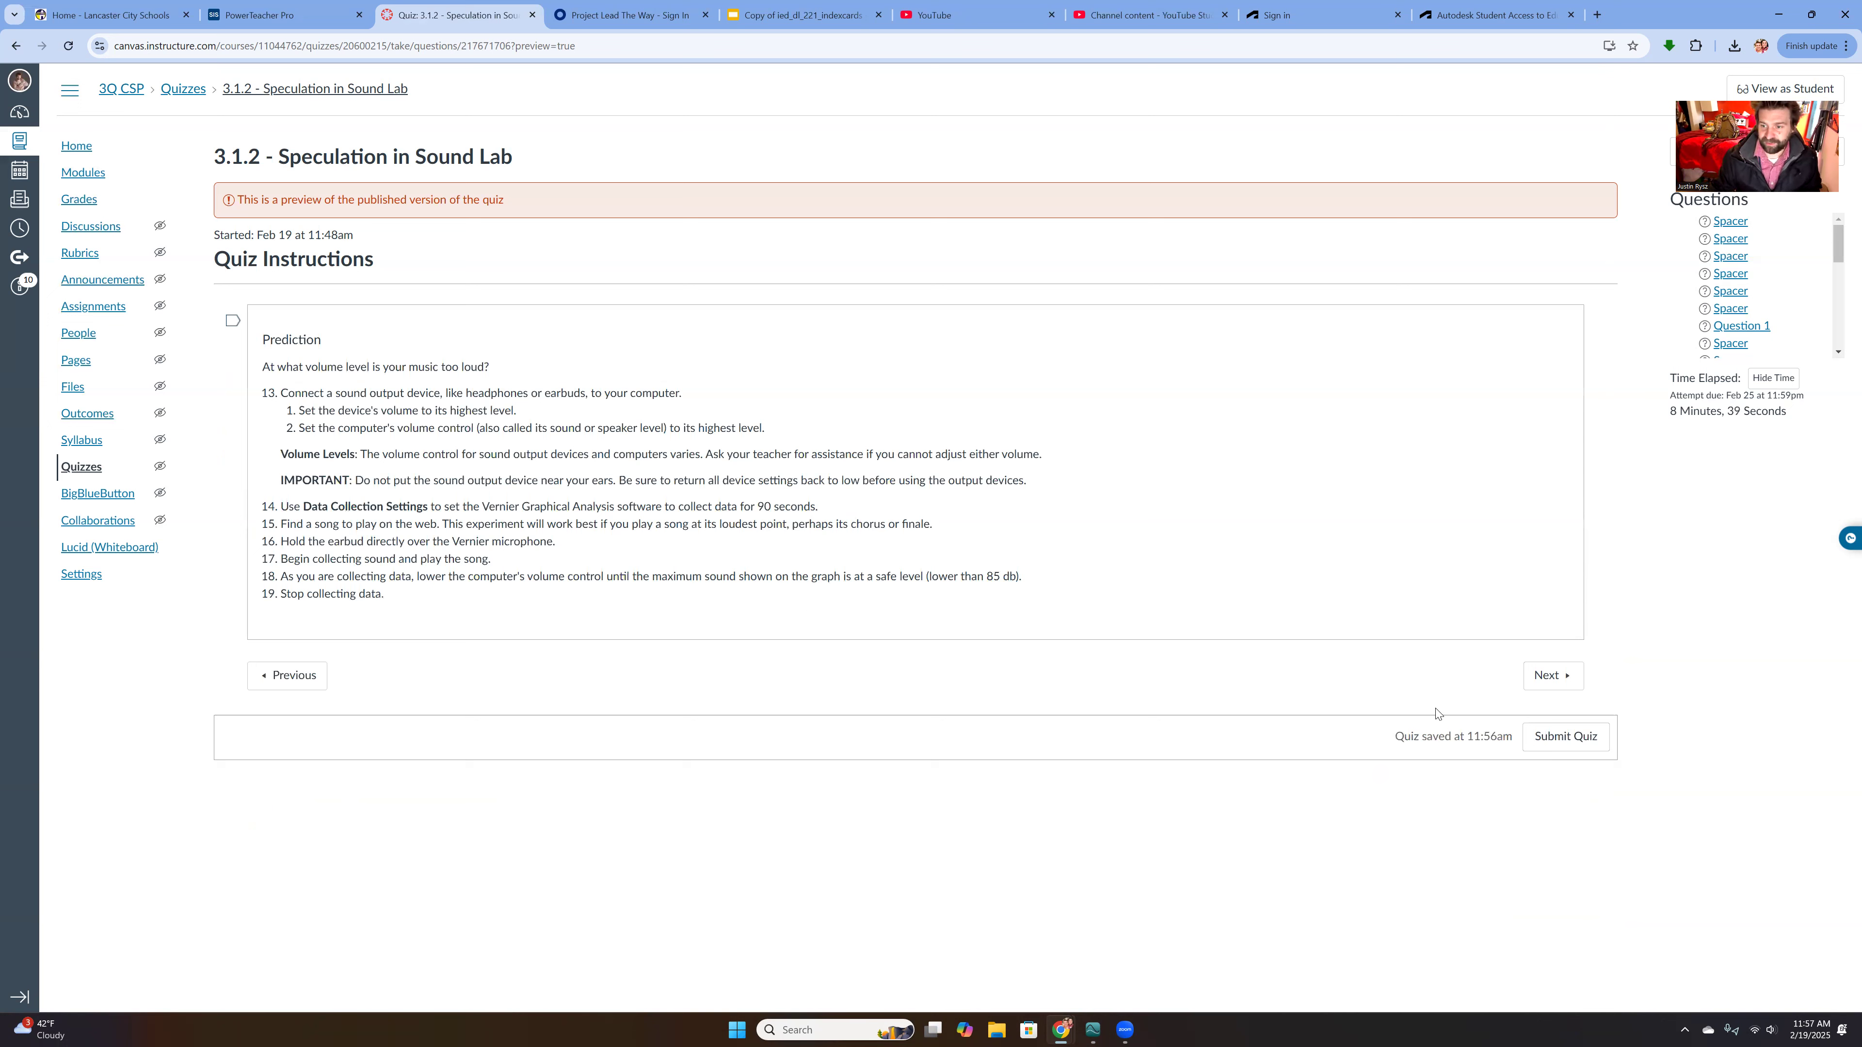
click(1549, 676)
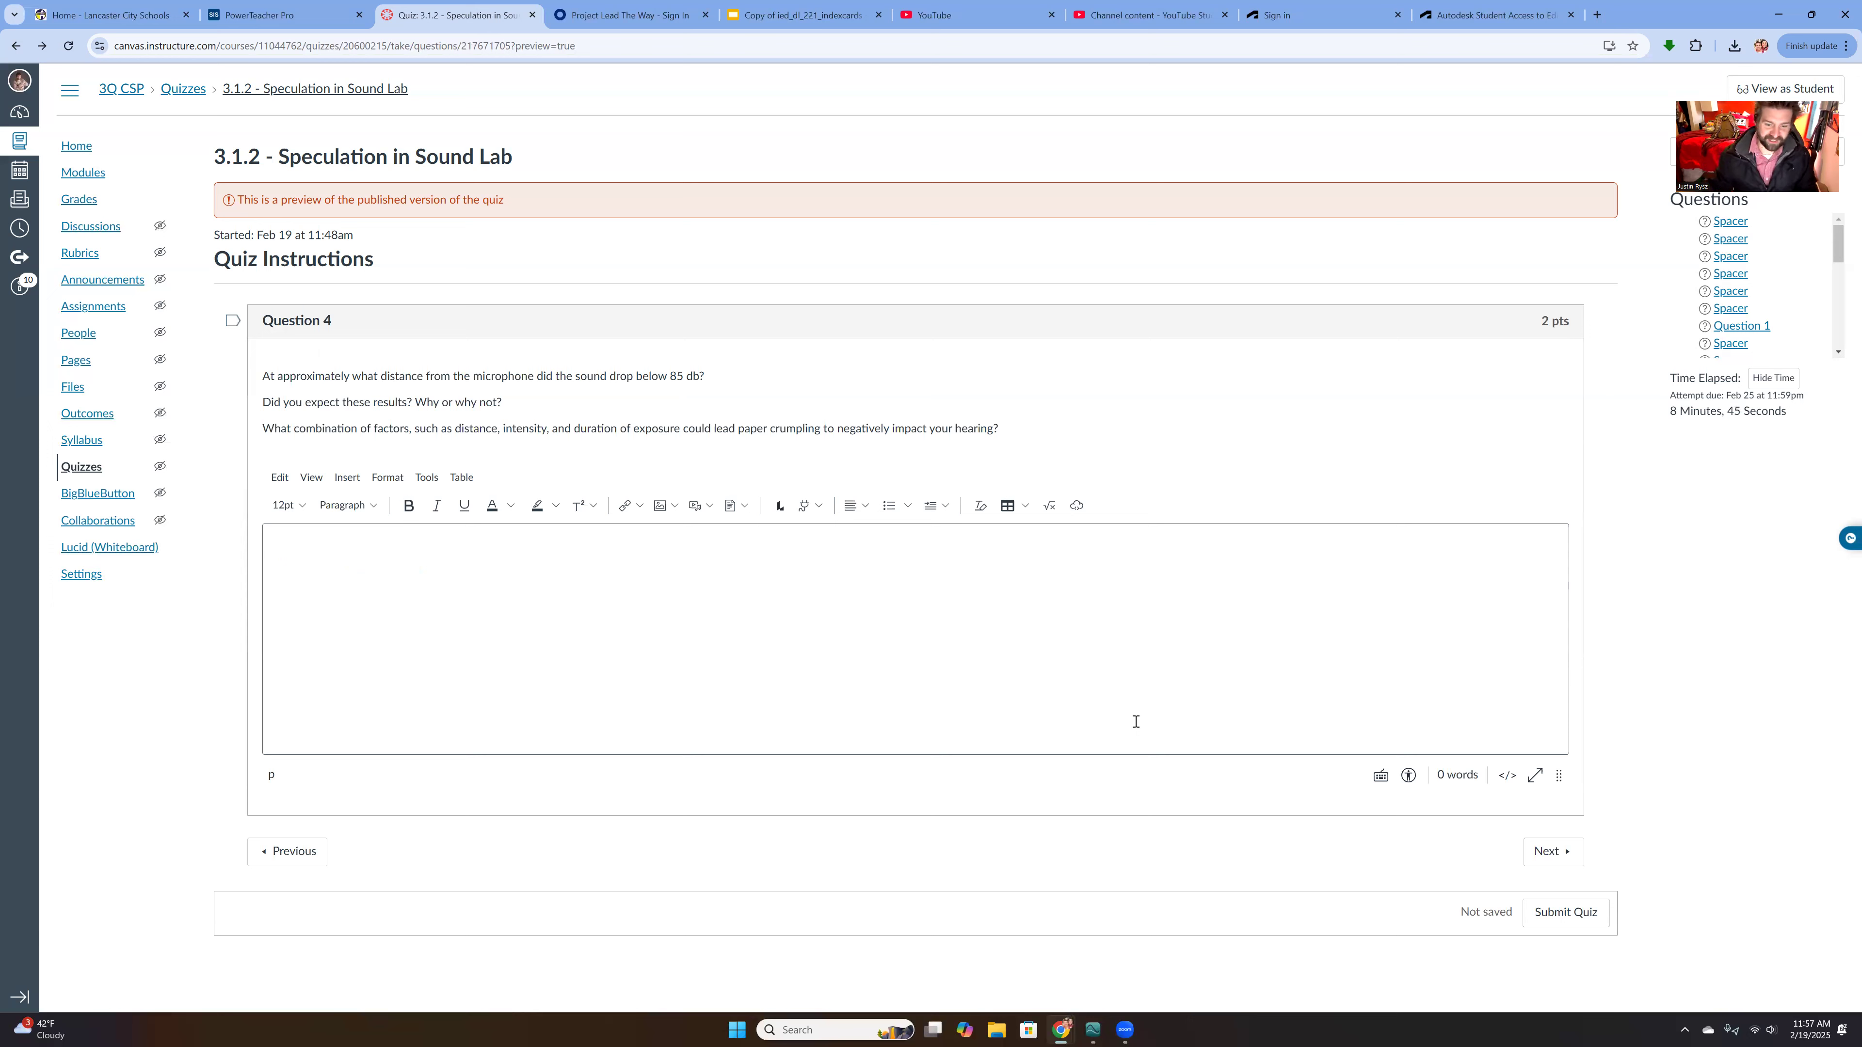
click(1093, 1030)
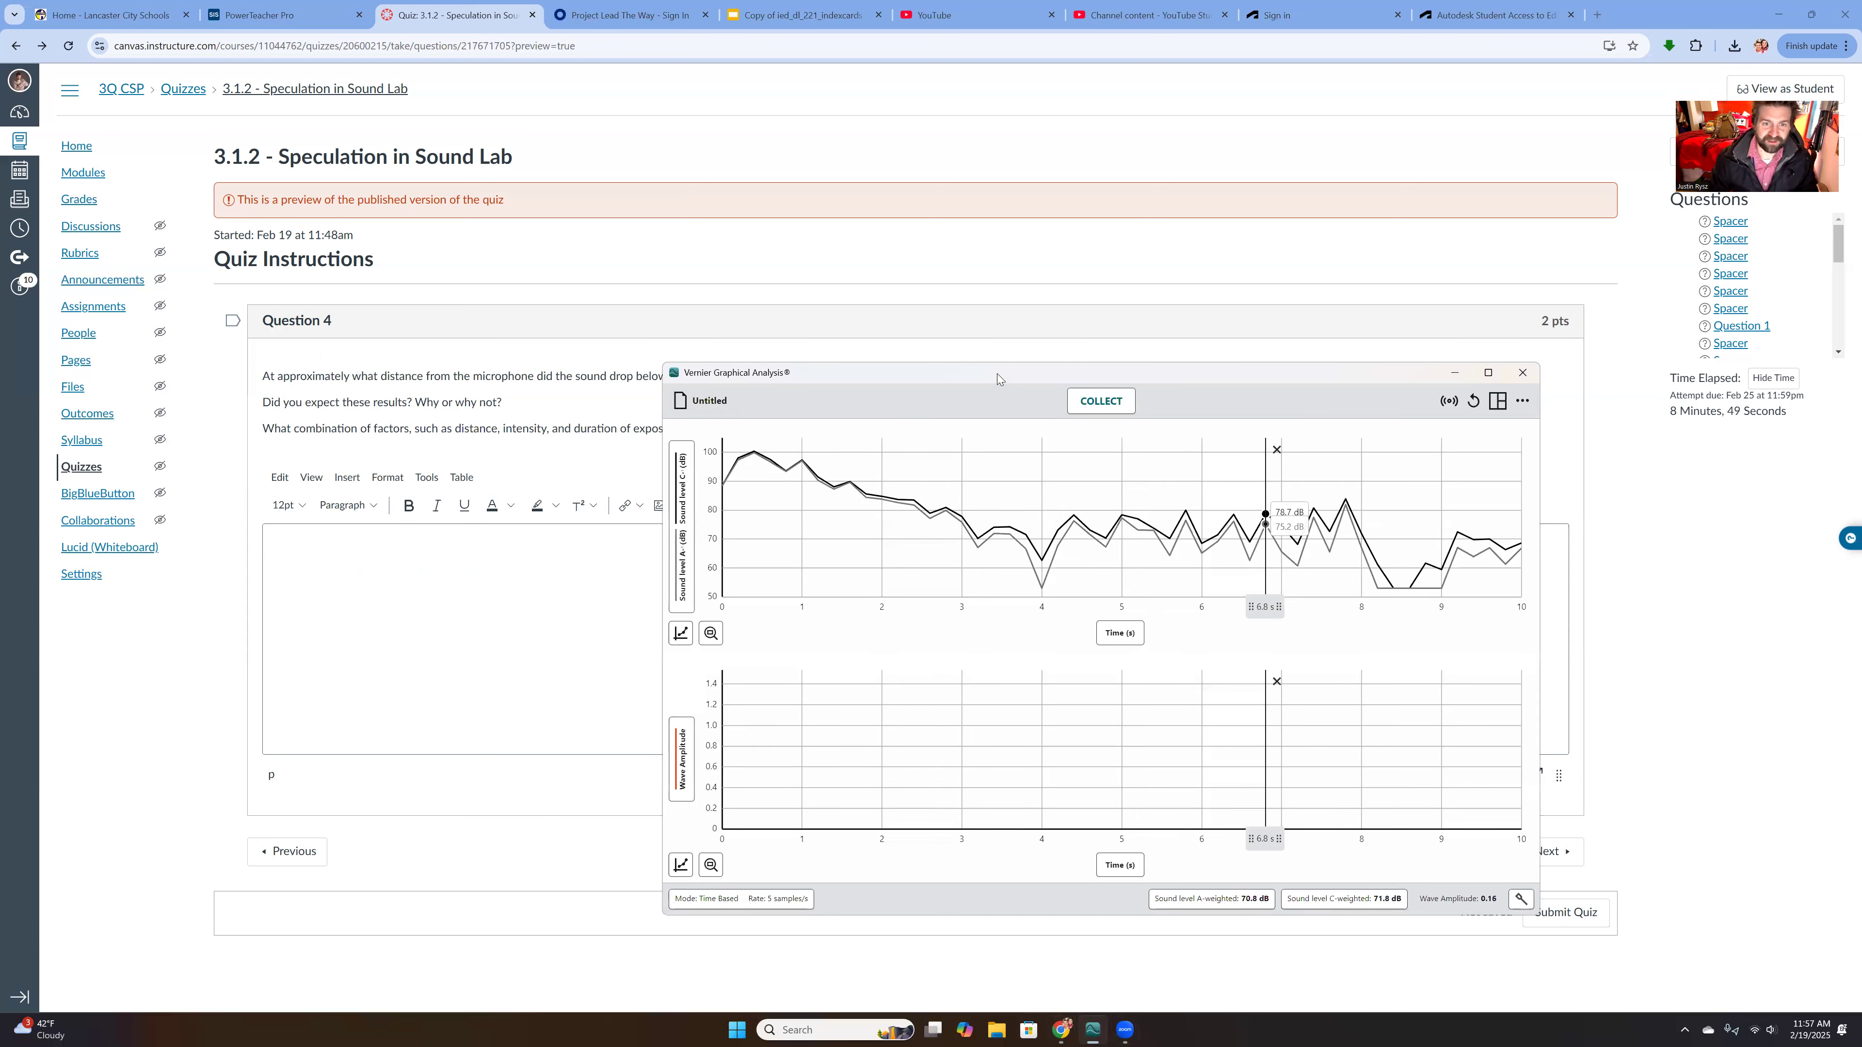
drag(996, 380, 1066, 405)
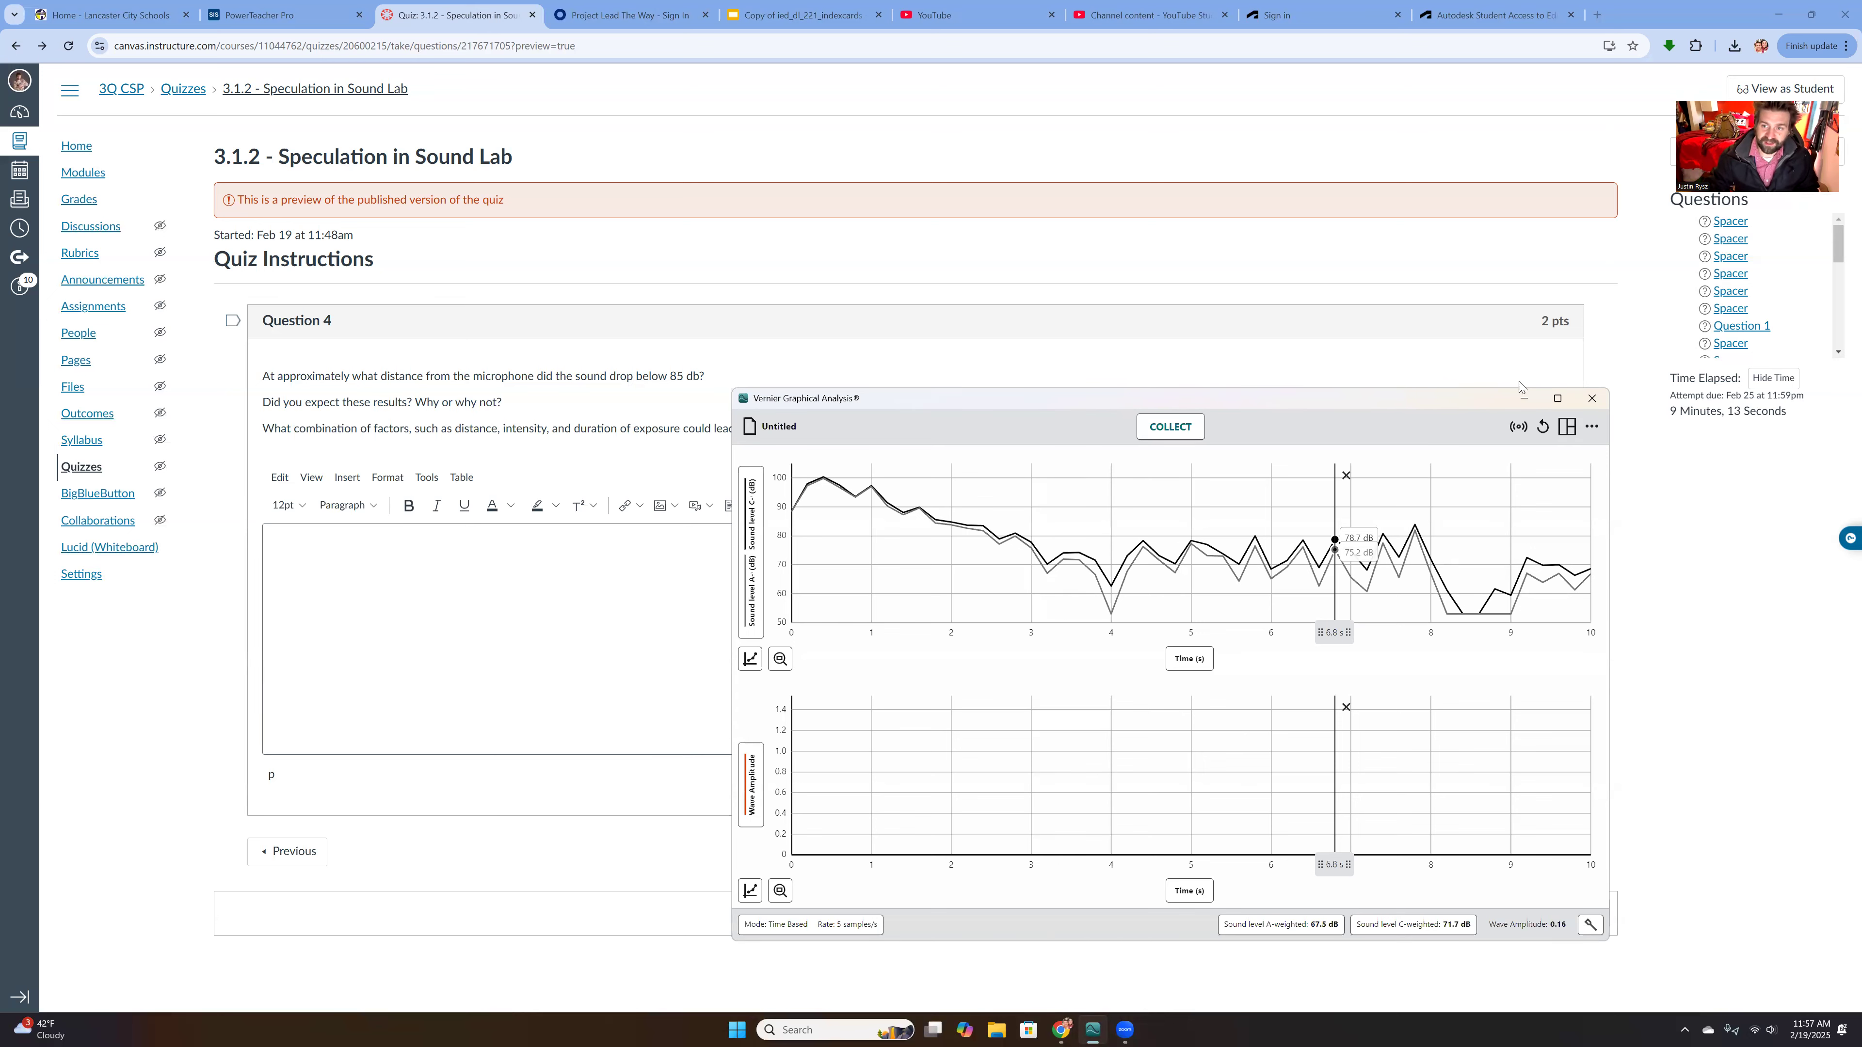
click(1518, 396)
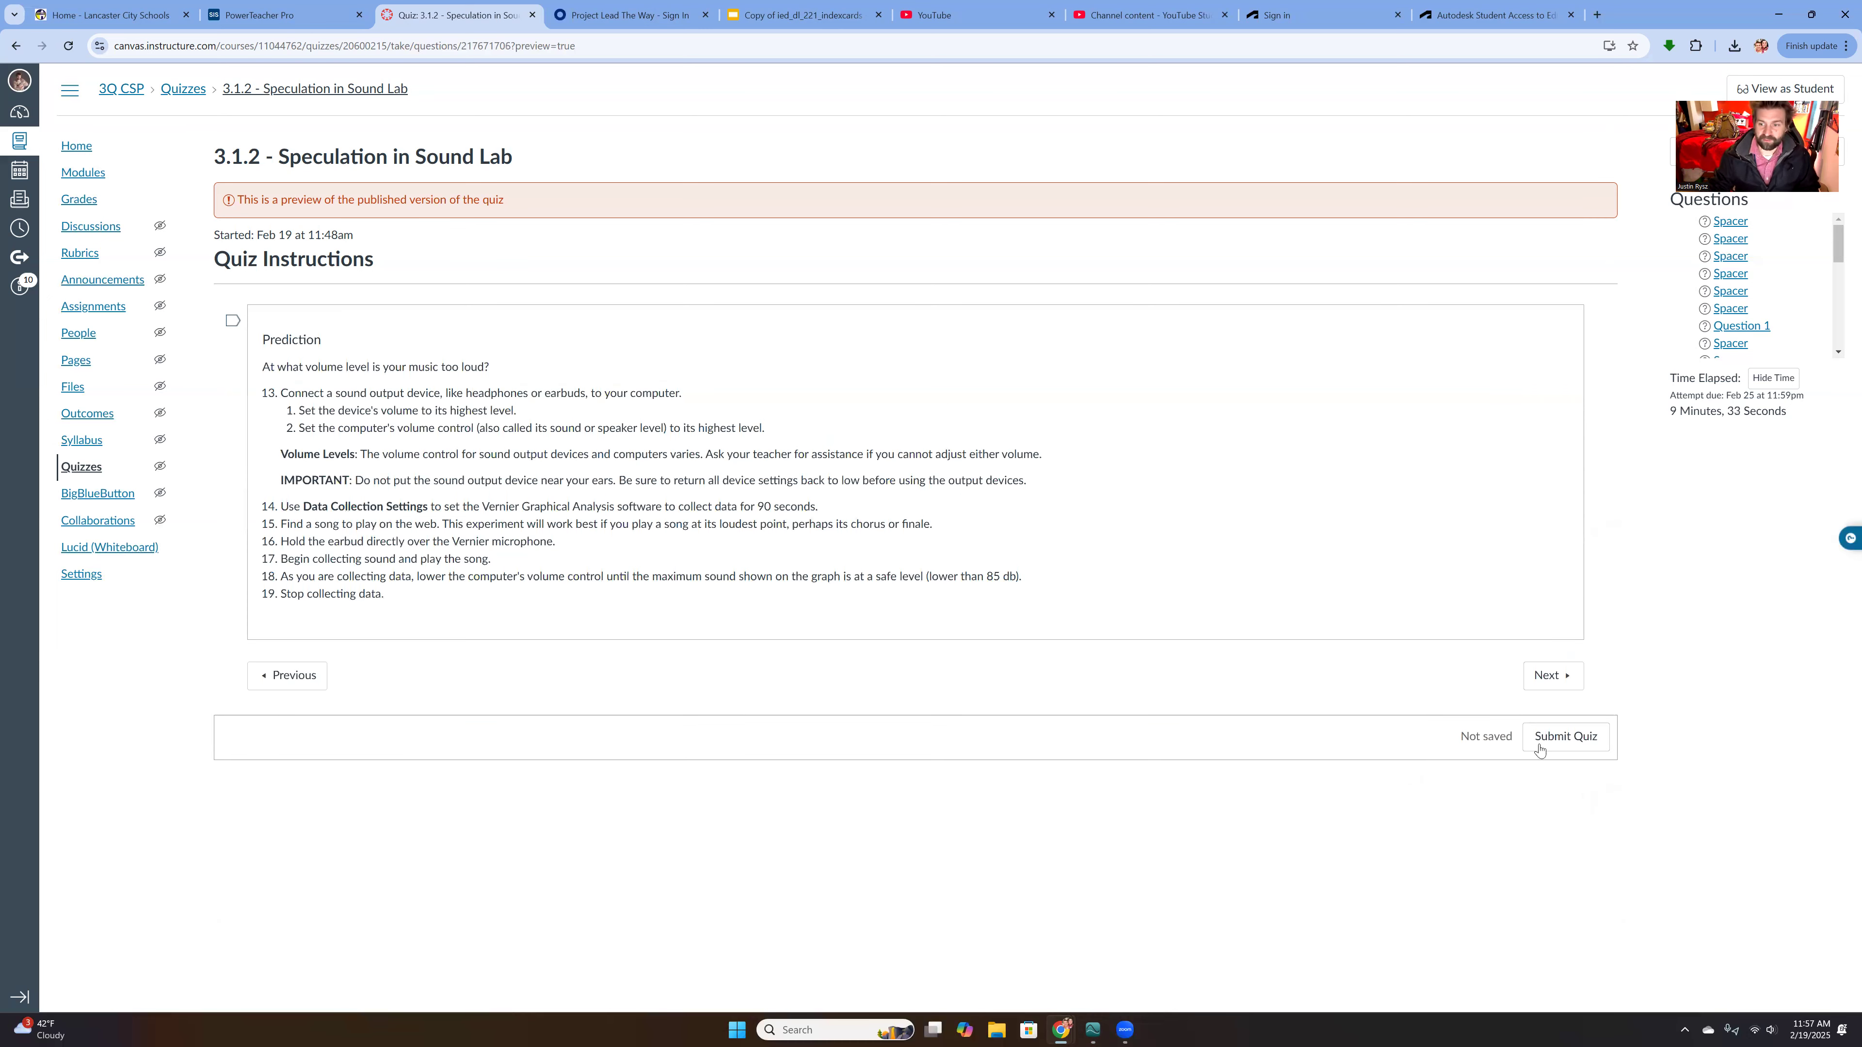
- Advance the quiz to Question 5, recheck the music volume instructions and continue to the Question 6 reflection
click(1550, 676)
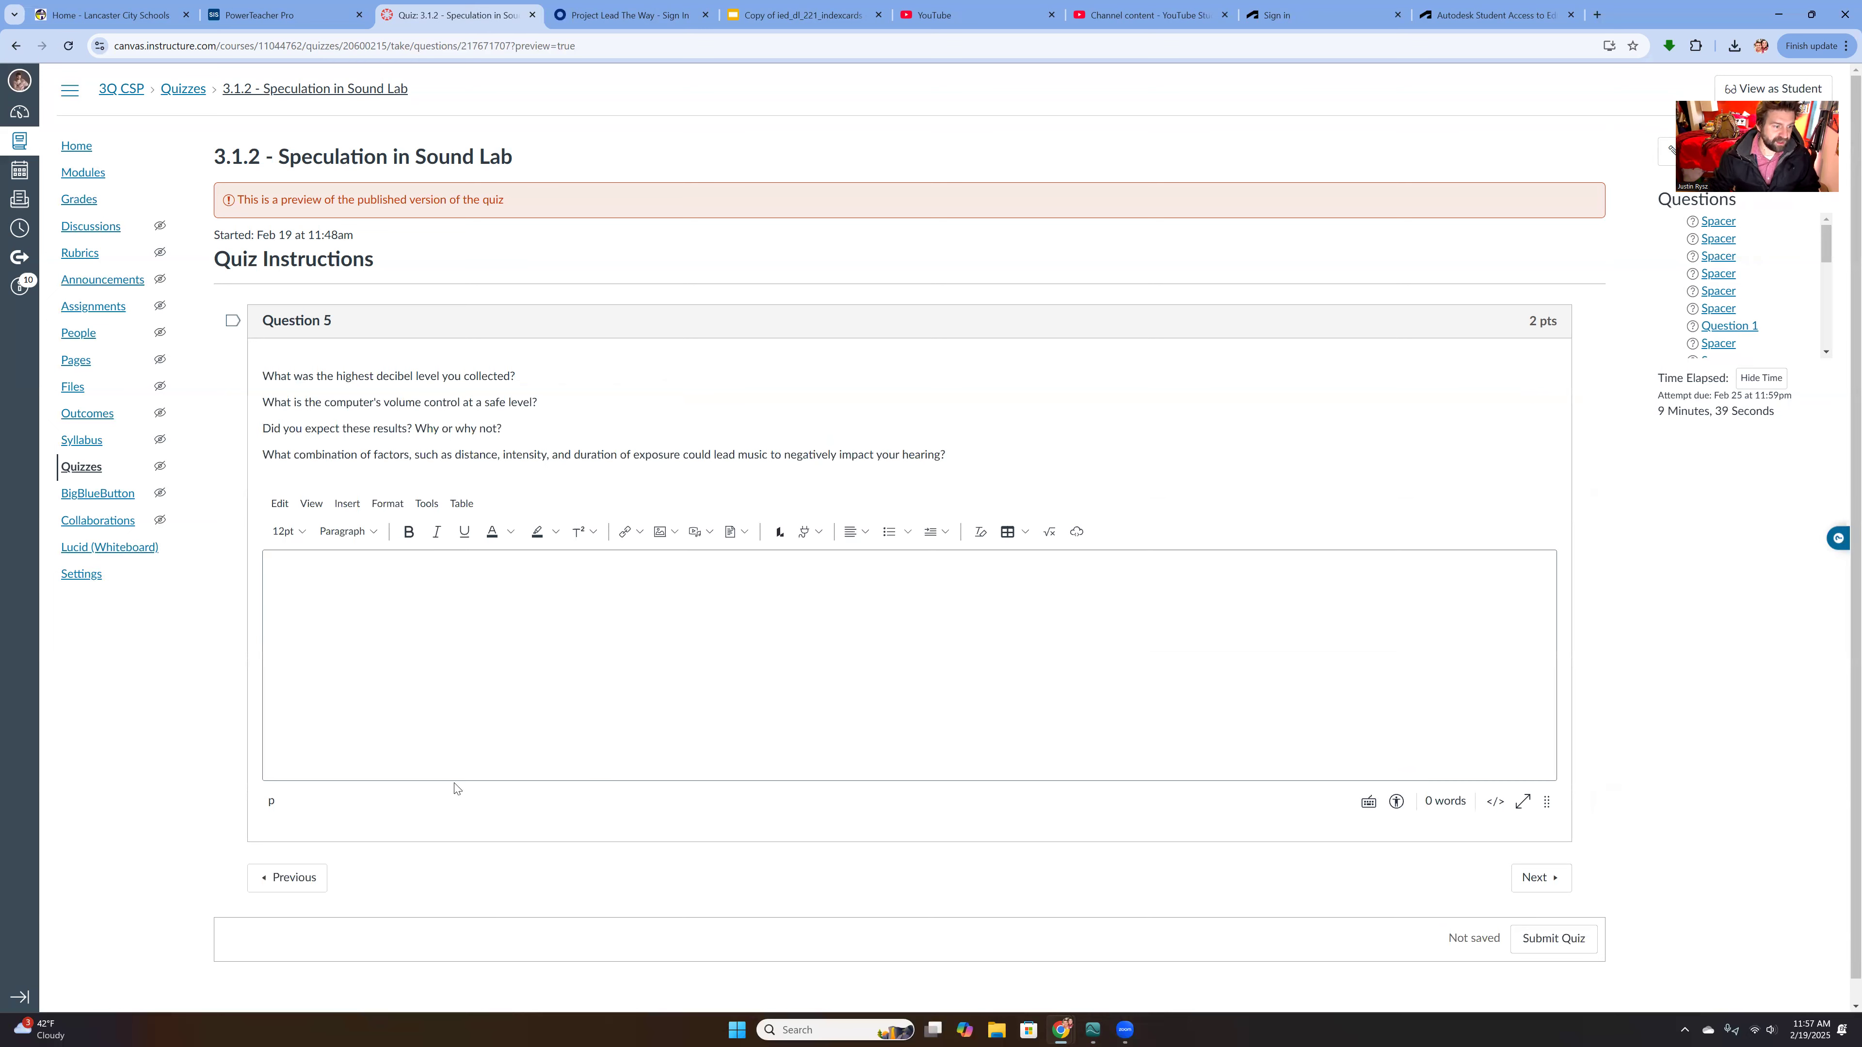
click(289, 877)
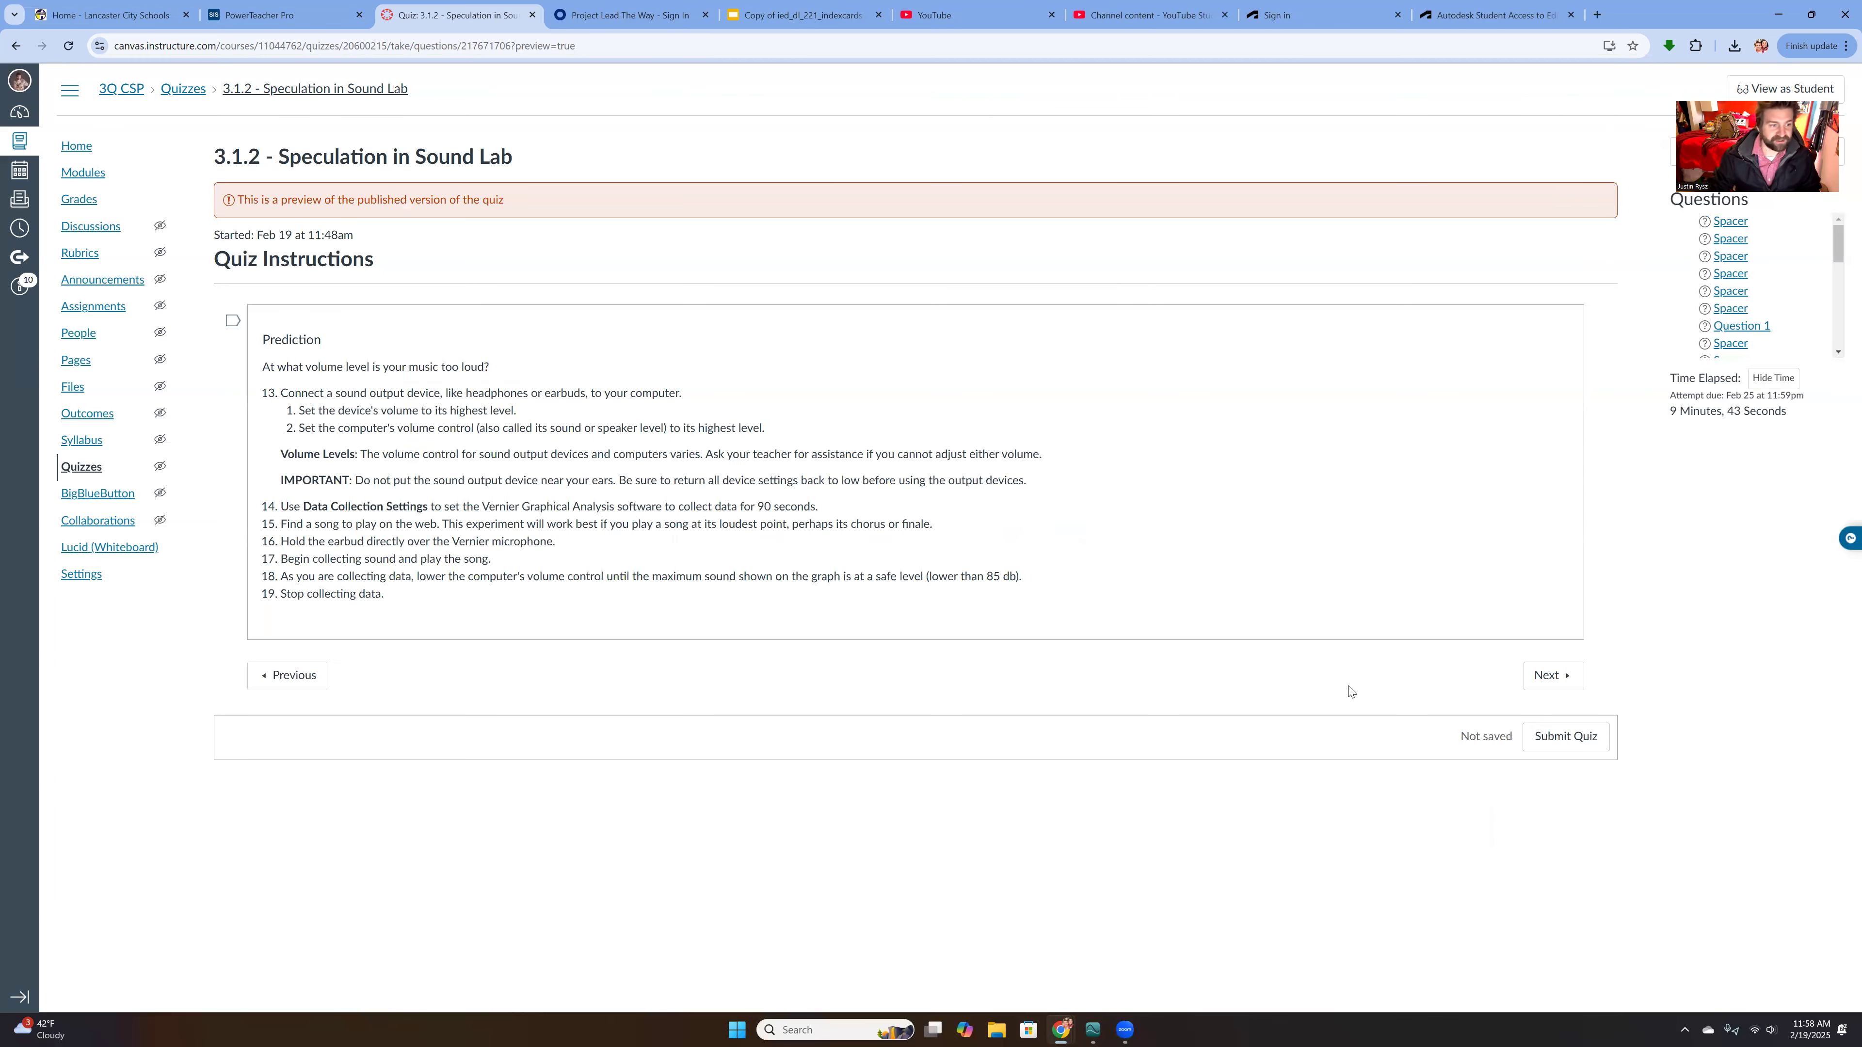
click(1531, 679)
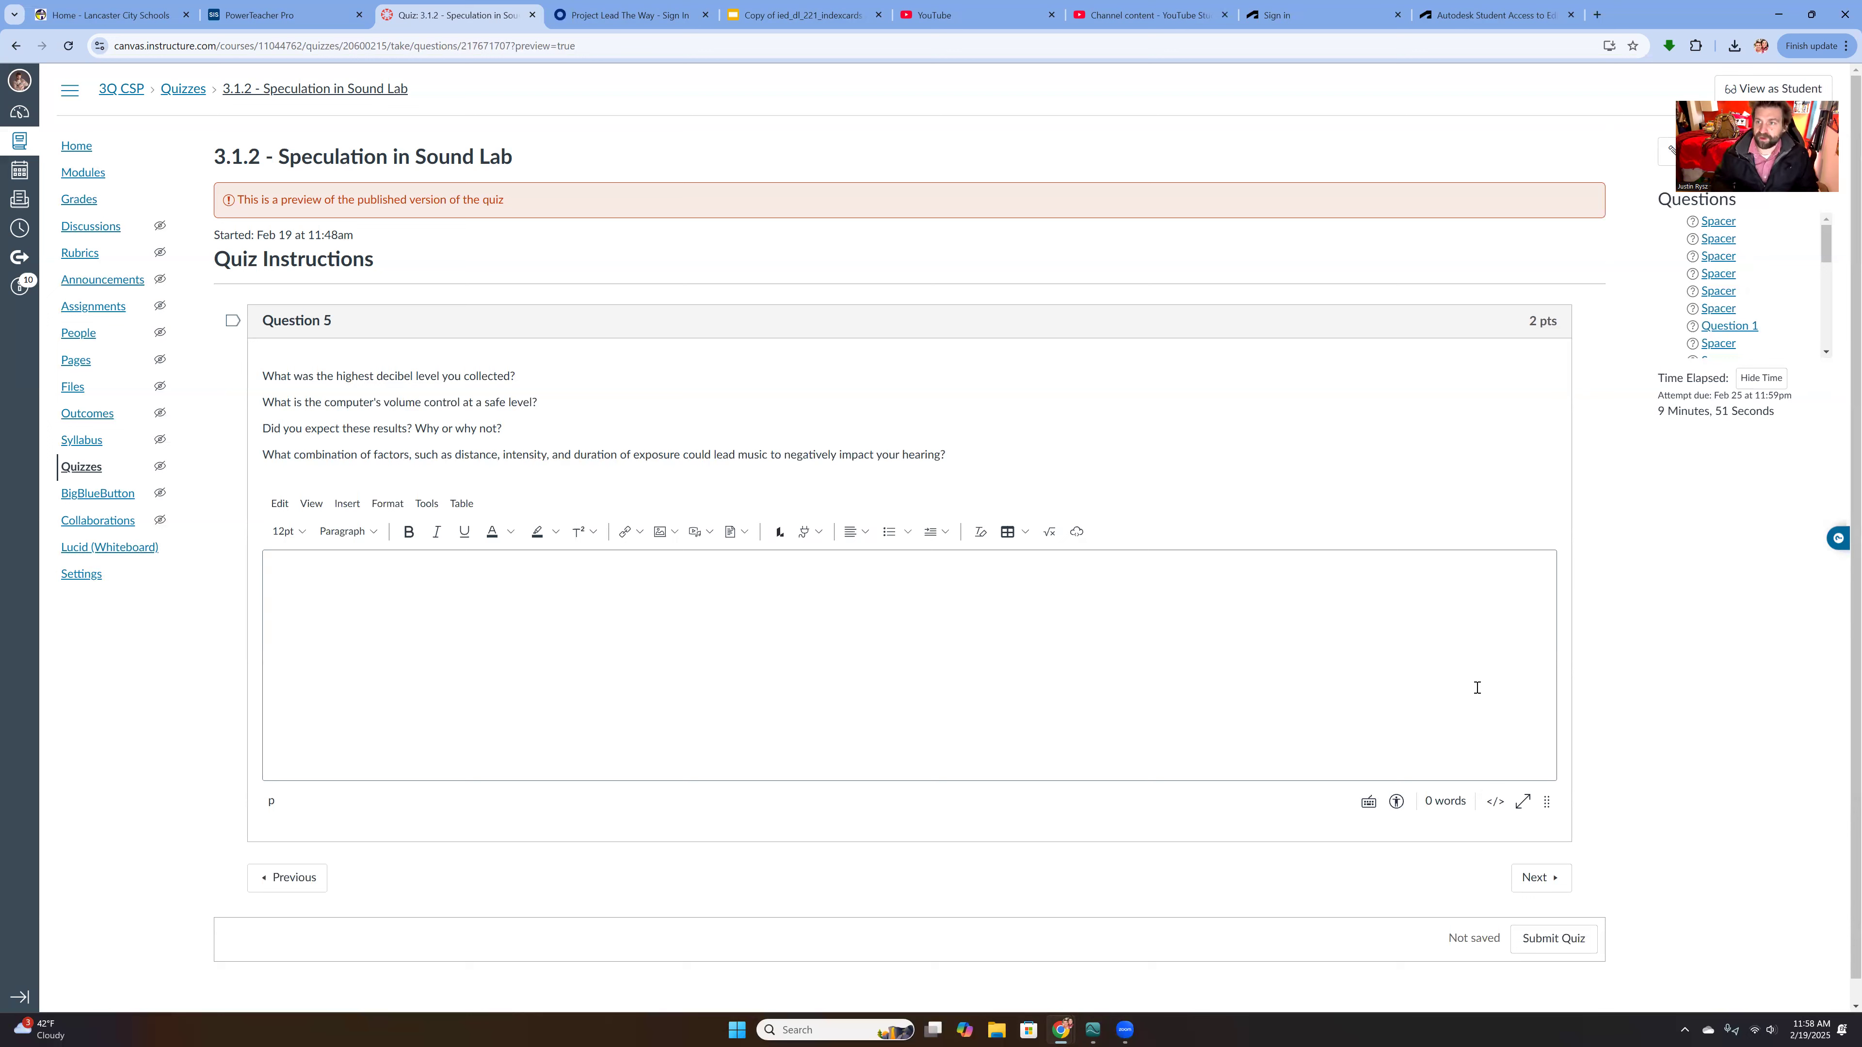
click(1541, 878)
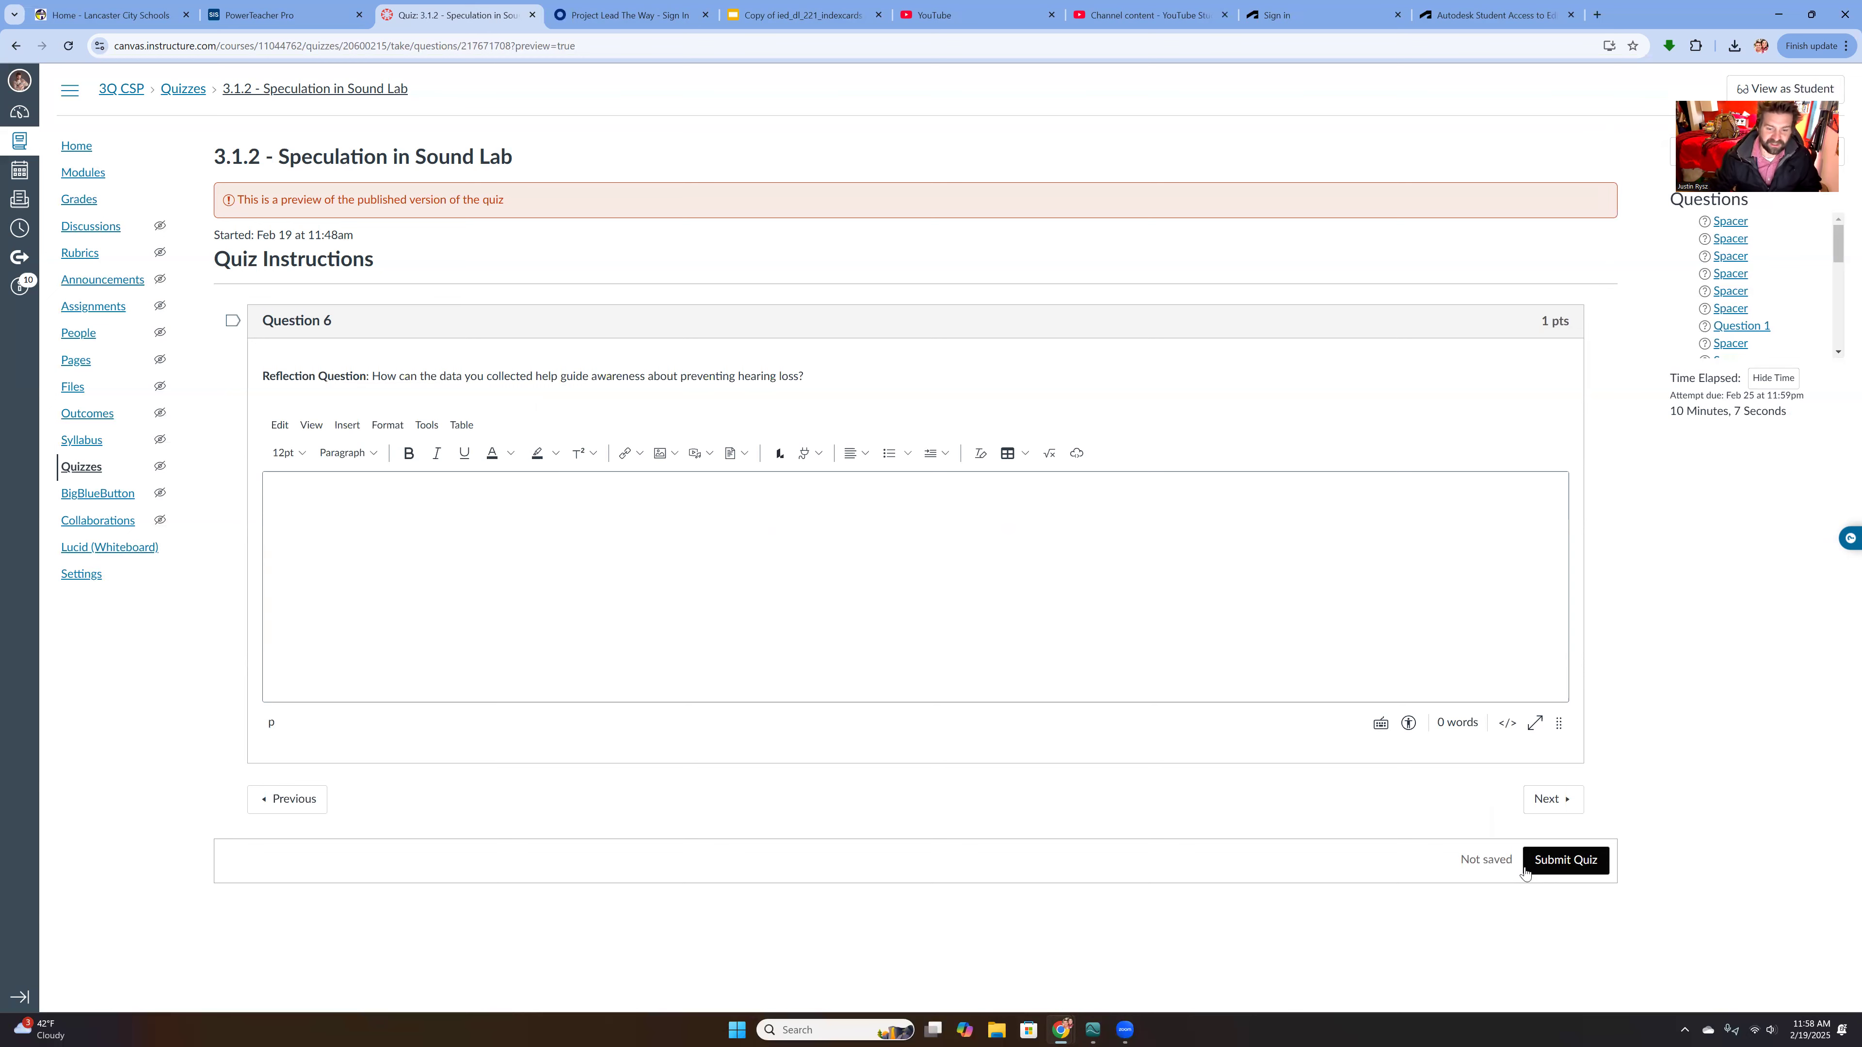
- Examine the sound levels at 2.4 s on the paper-crumpling graph in Vernier Graphical Analysis and return to Question 6
click(1094, 1030)
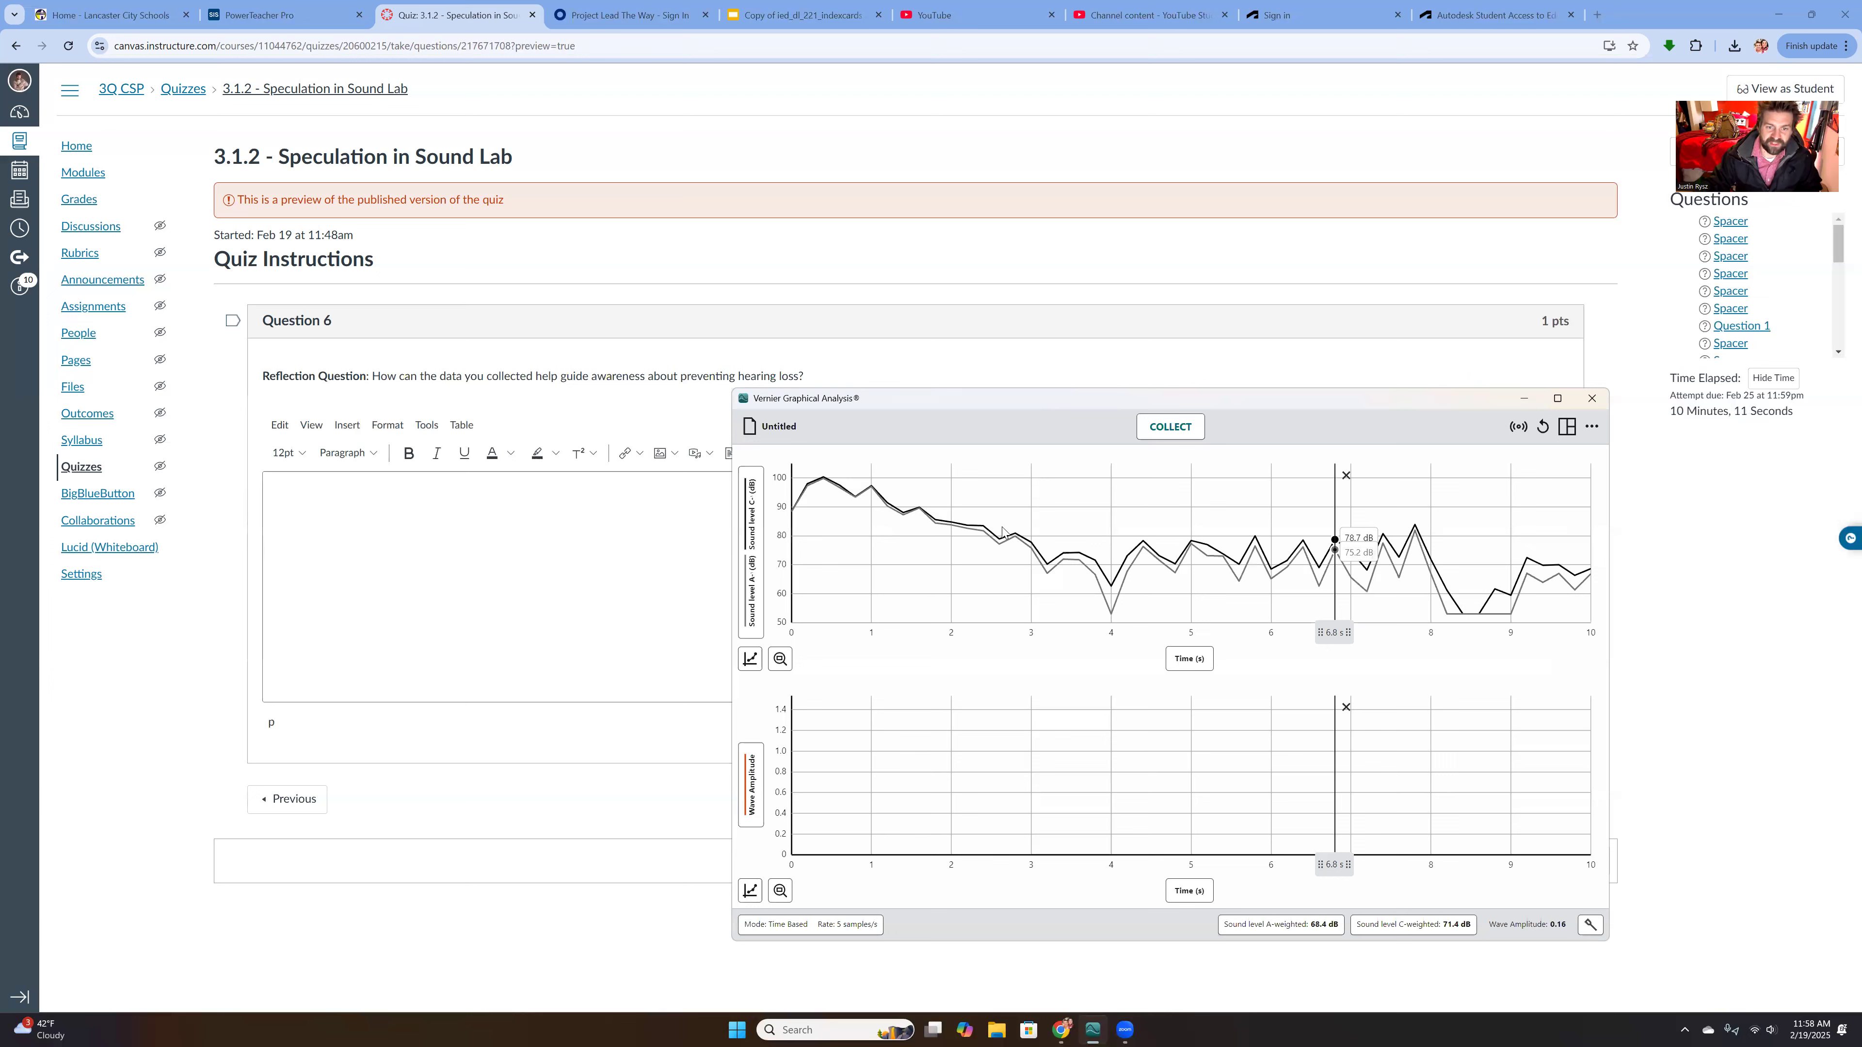
click(985, 529)
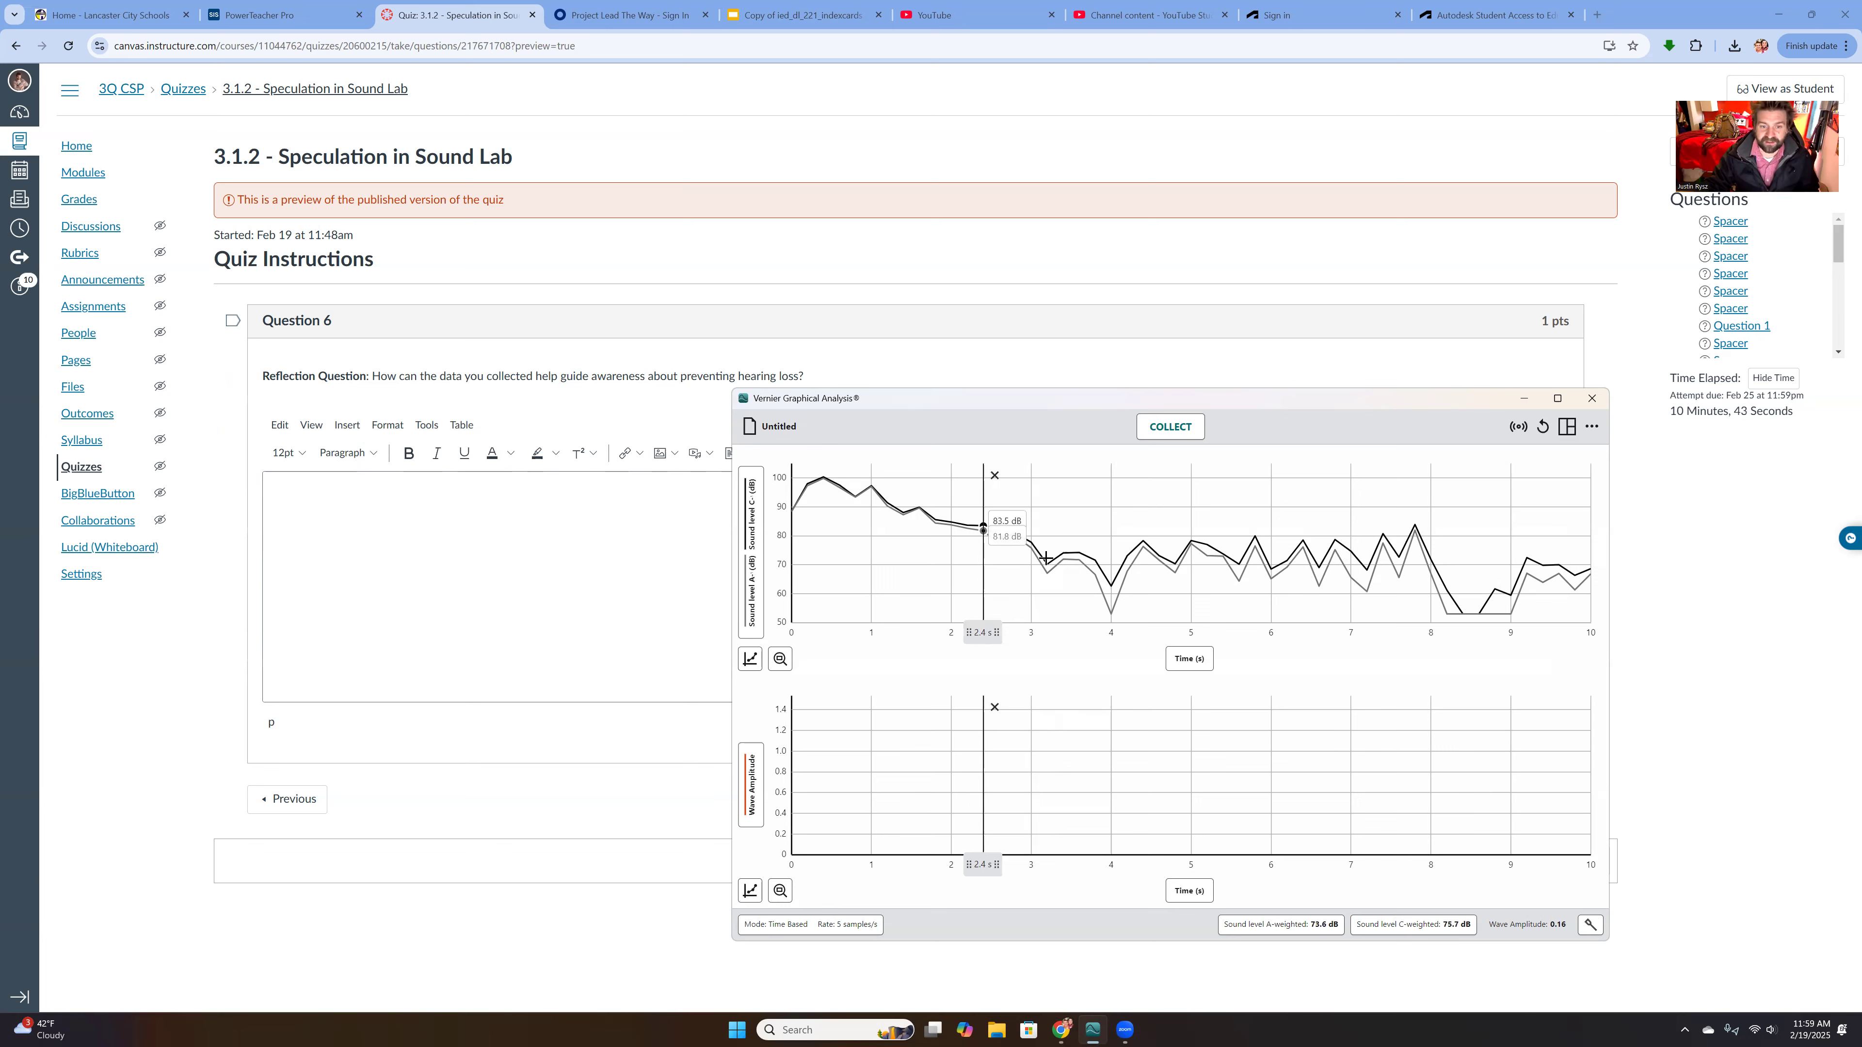
click(1040, 343)
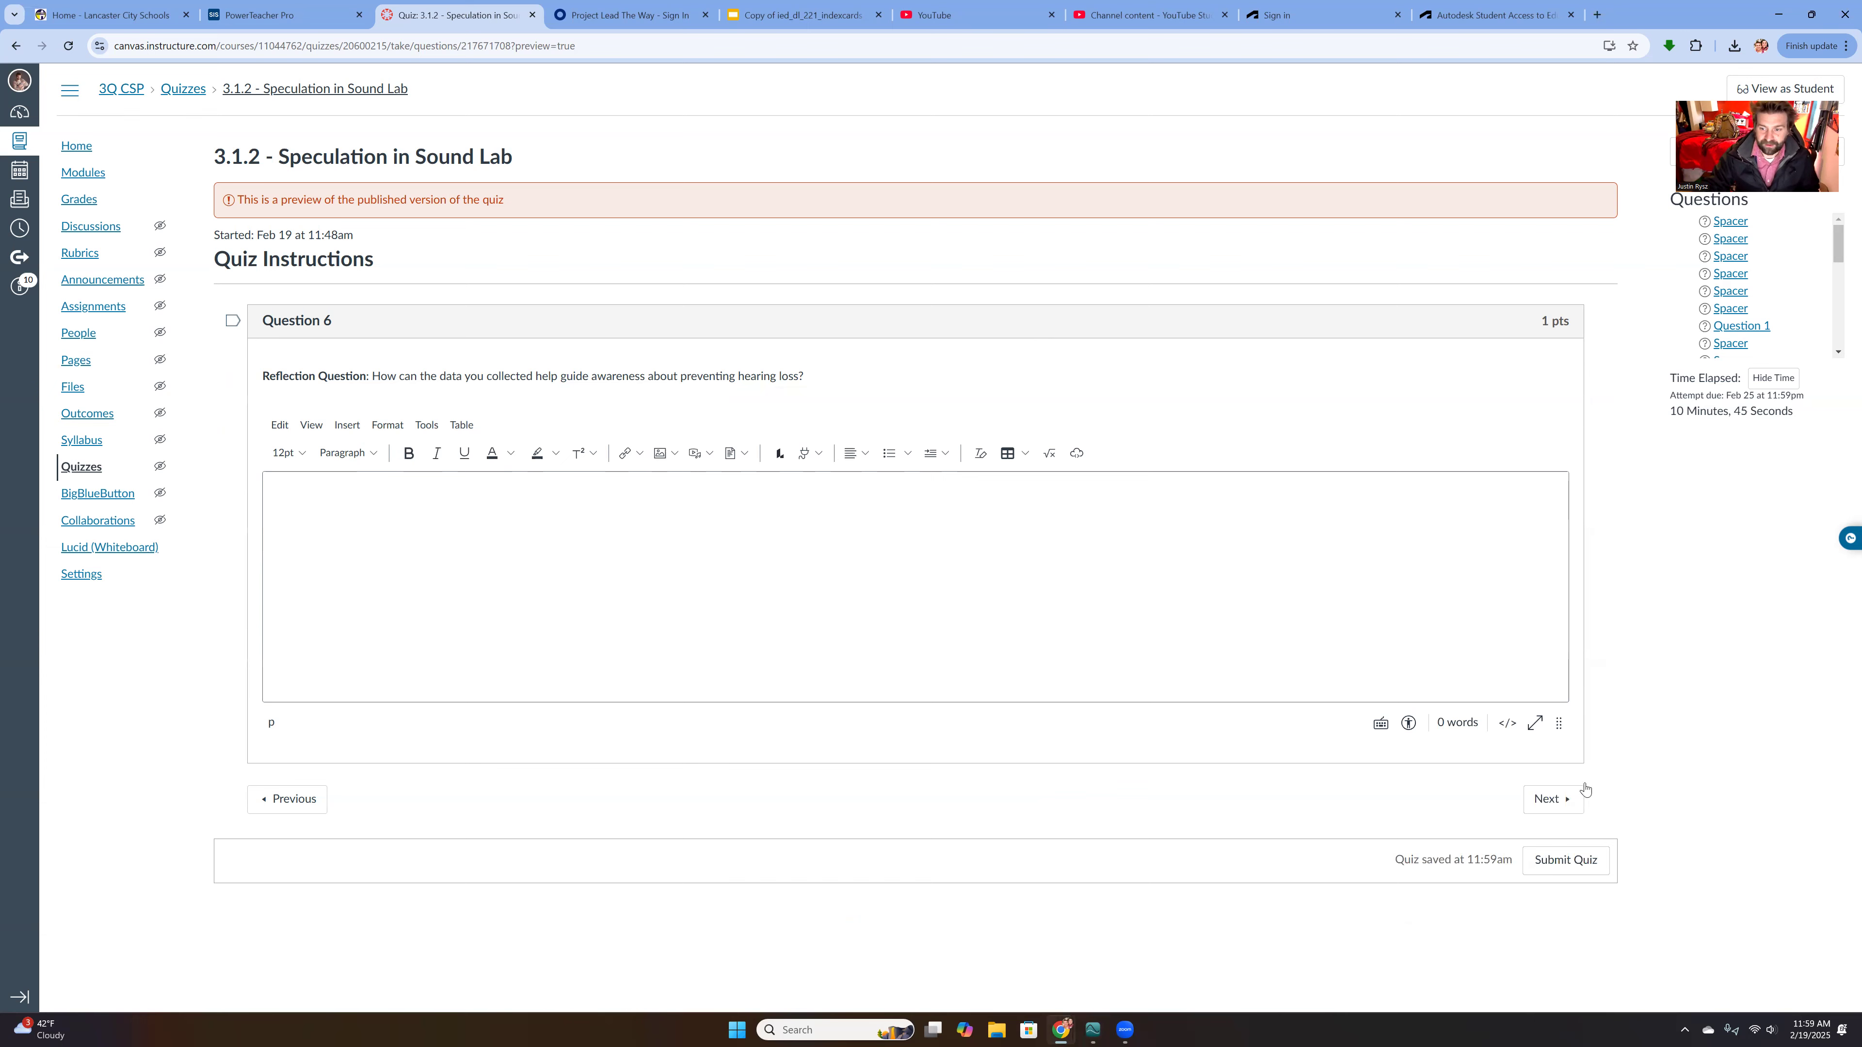
- Advance the quiz past the Messages in Sound page to the Morse code instructions and open the linked Mobile Fish generator
click(1552, 799)
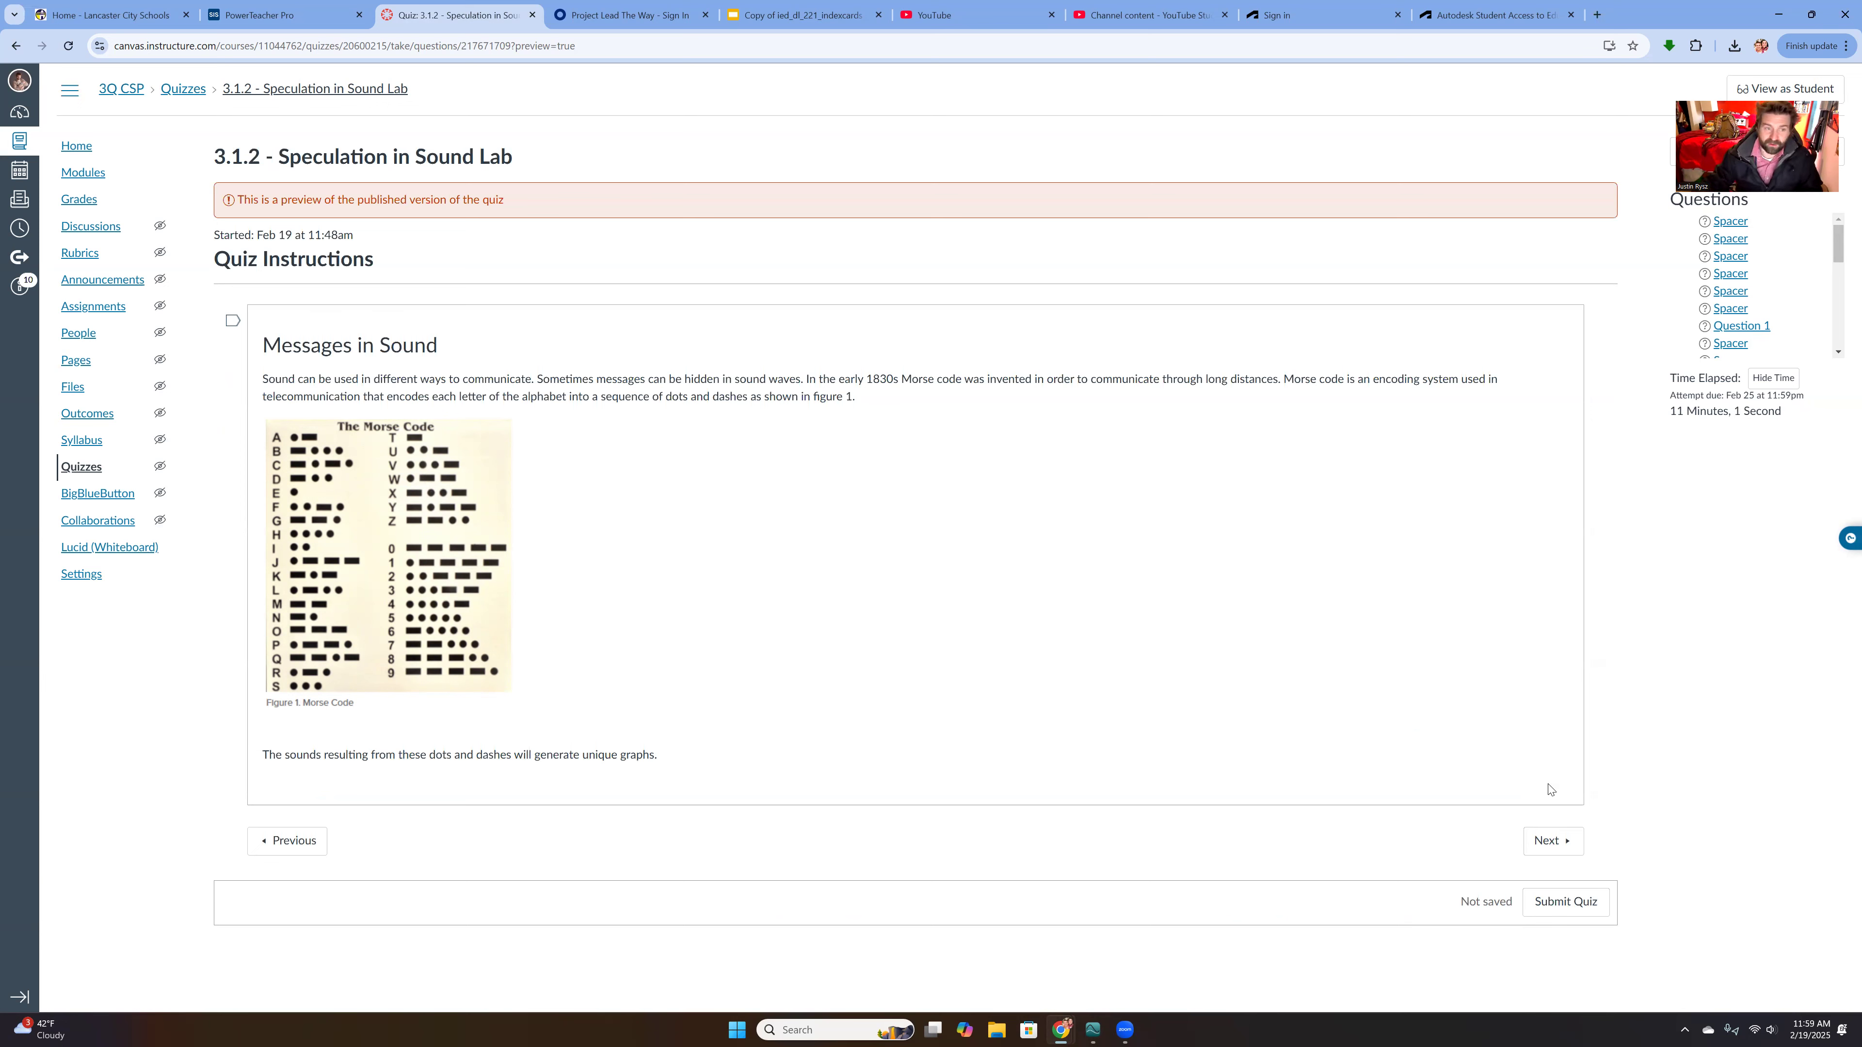
click(1542, 843)
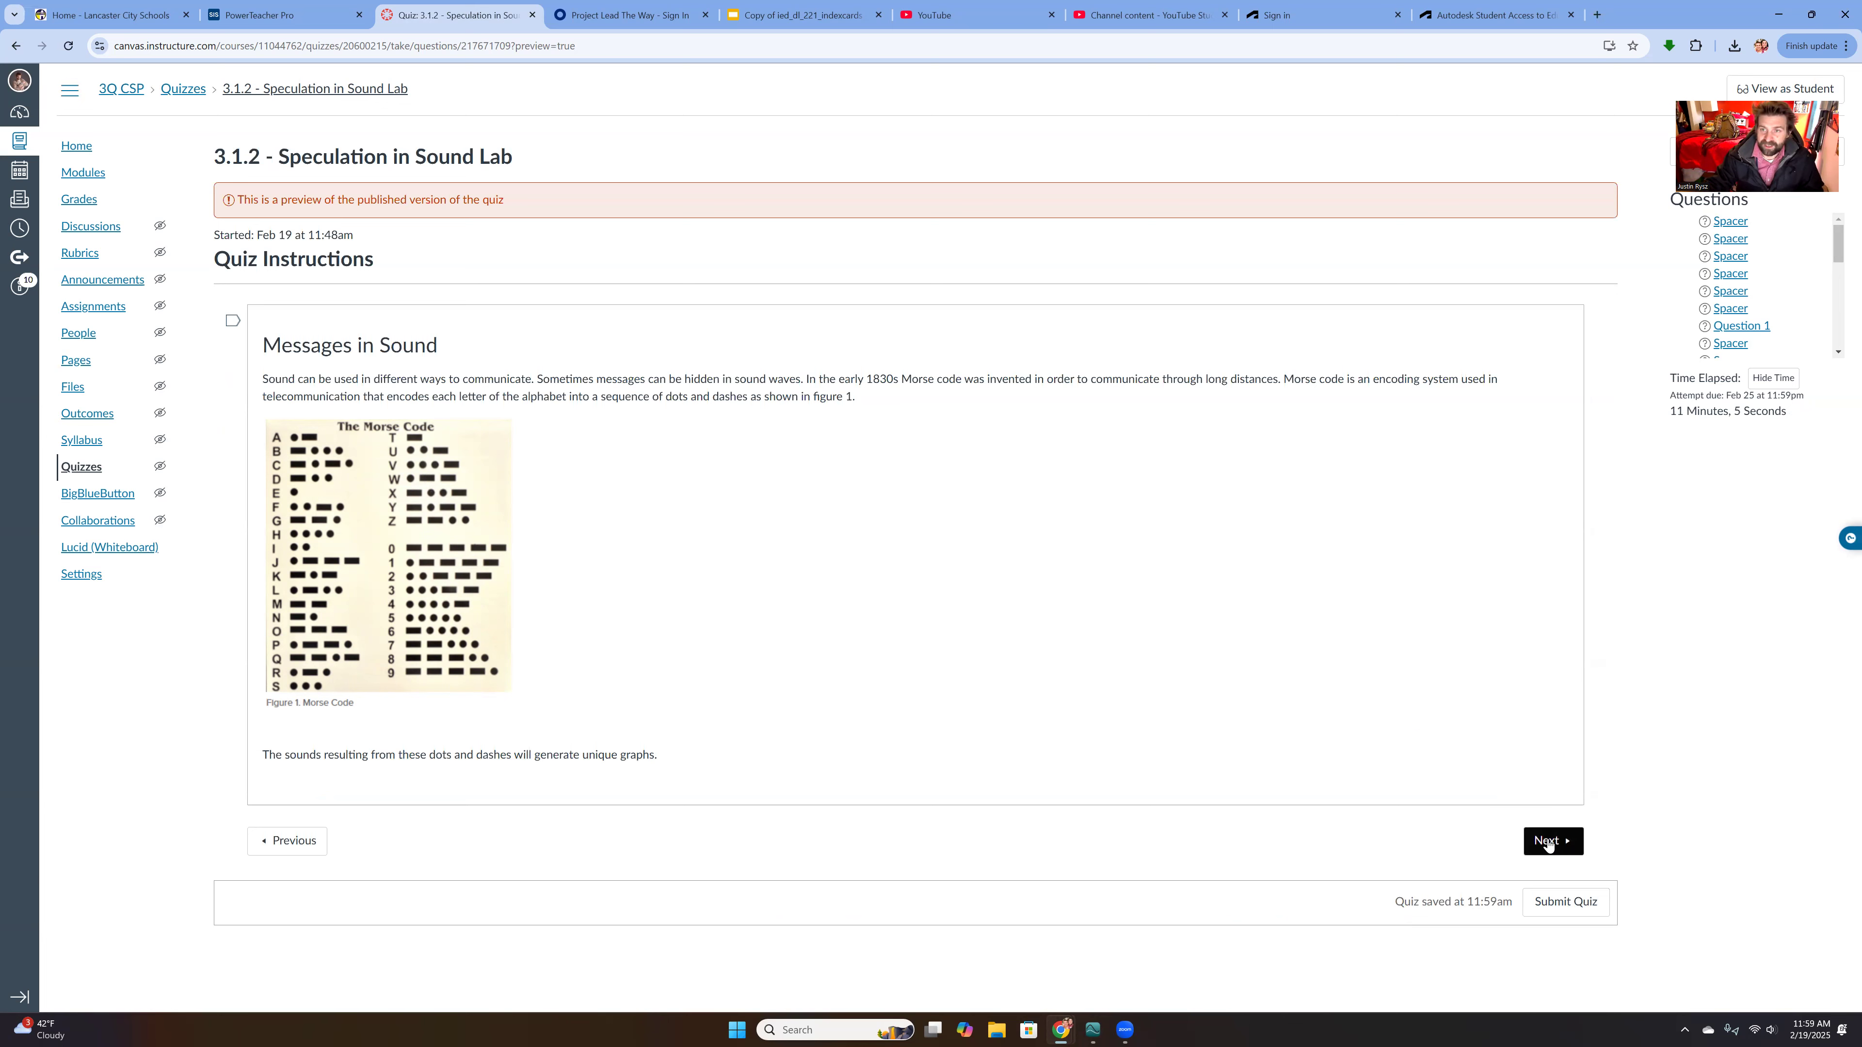
click(1568, 845)
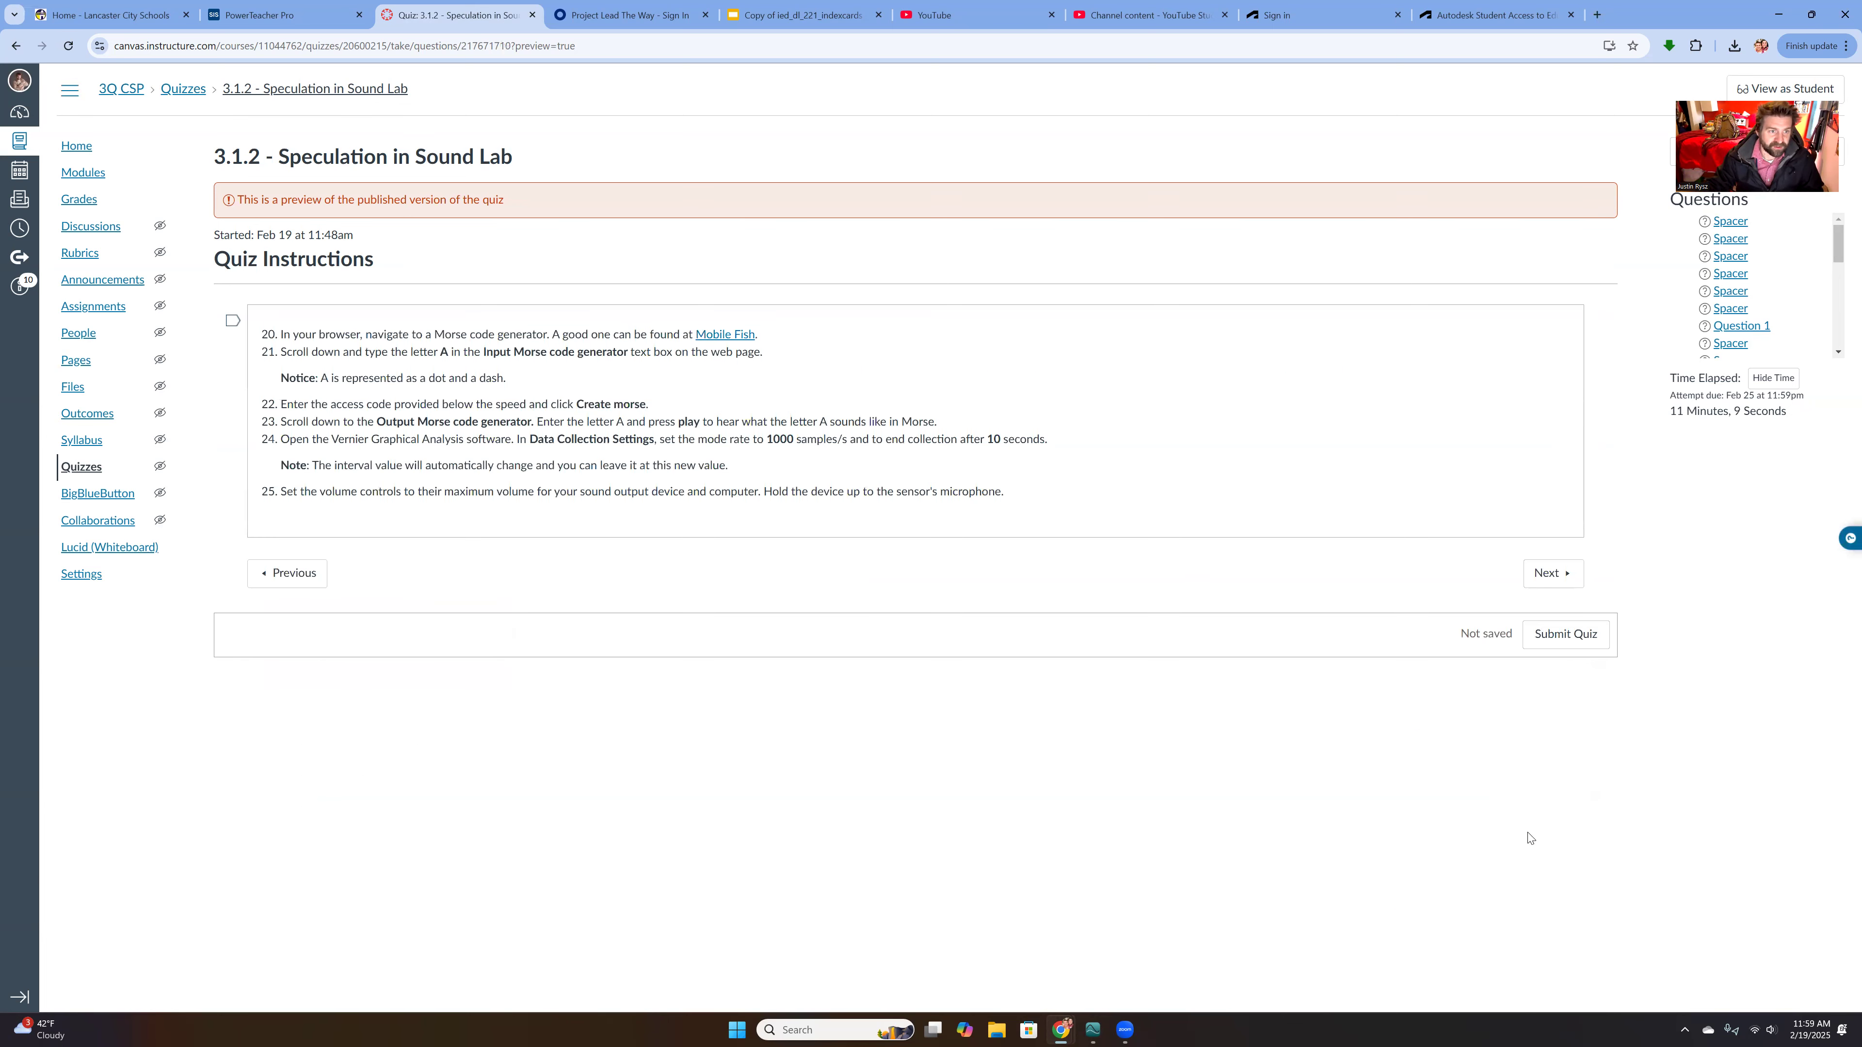
click(724, 335)
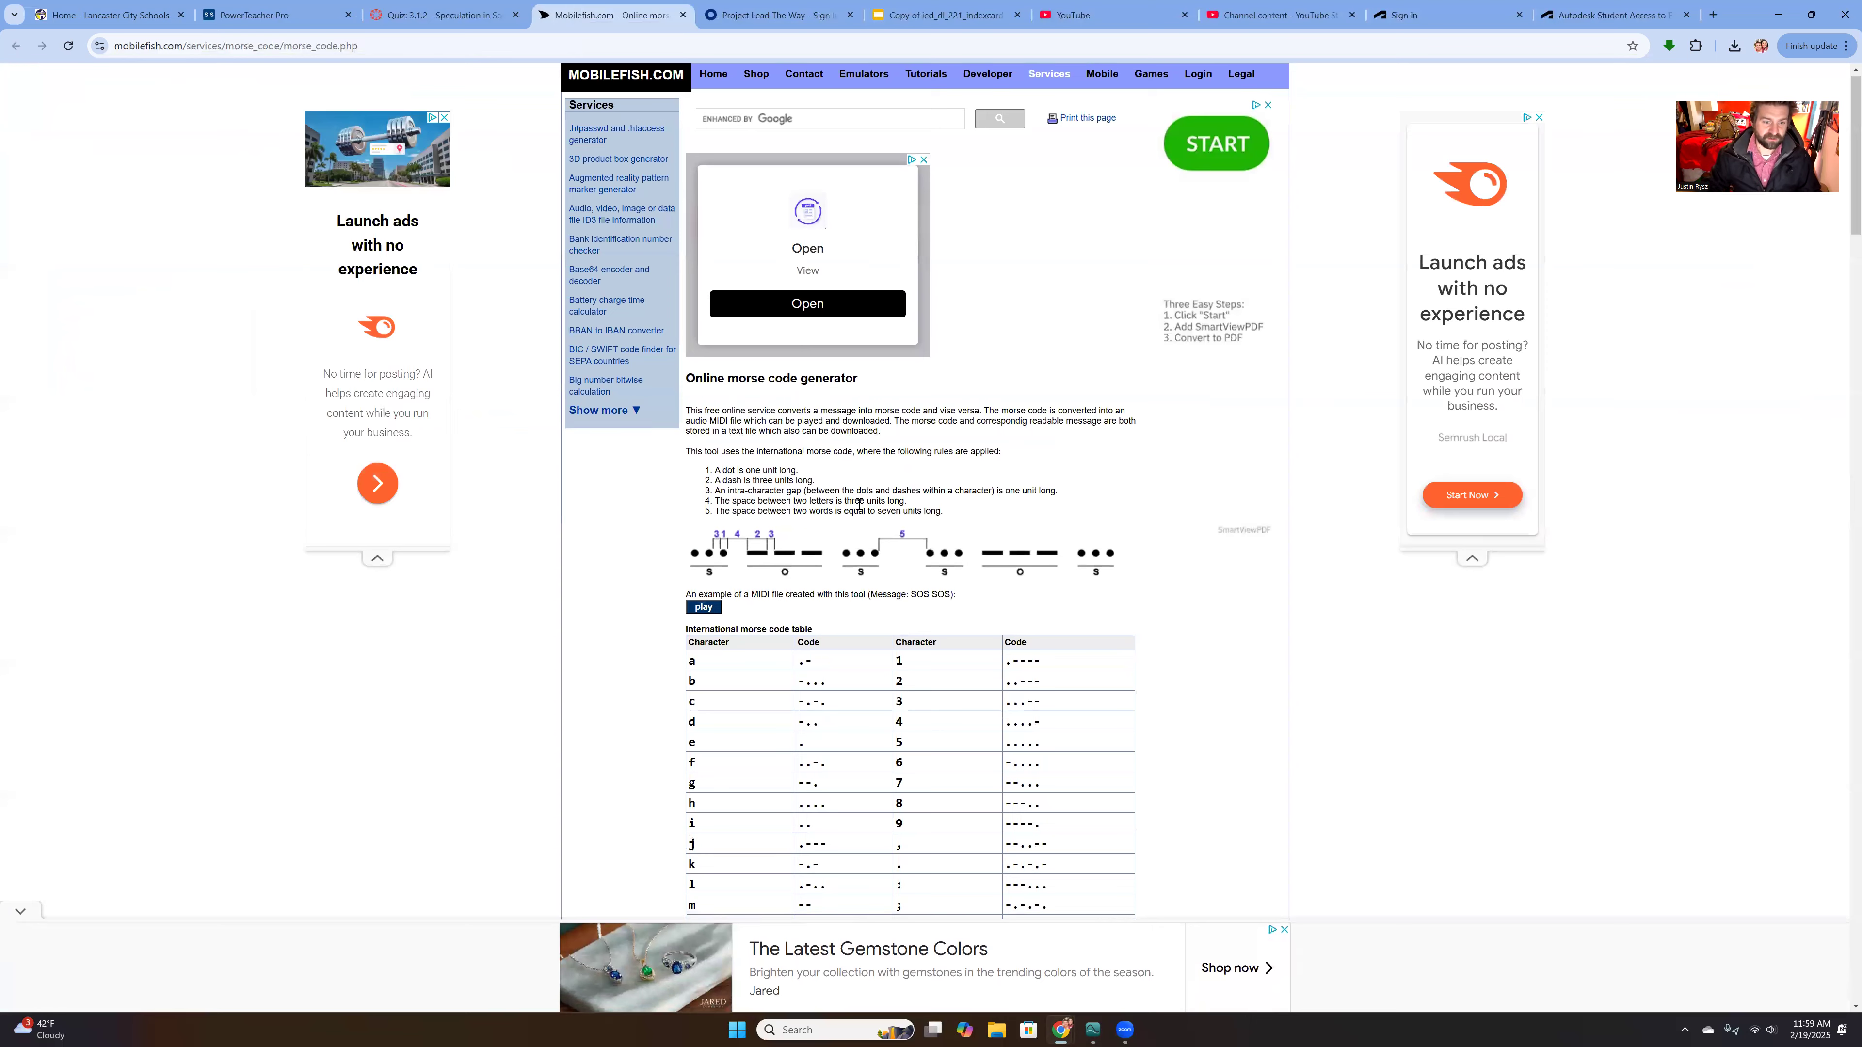
- Enter the displayed access code, generate Morse code for the default message "what hath god wrought" and play it
scroll(860, 505, down, 9)
click(875, 575)
scroll(864, 641, down, 1)
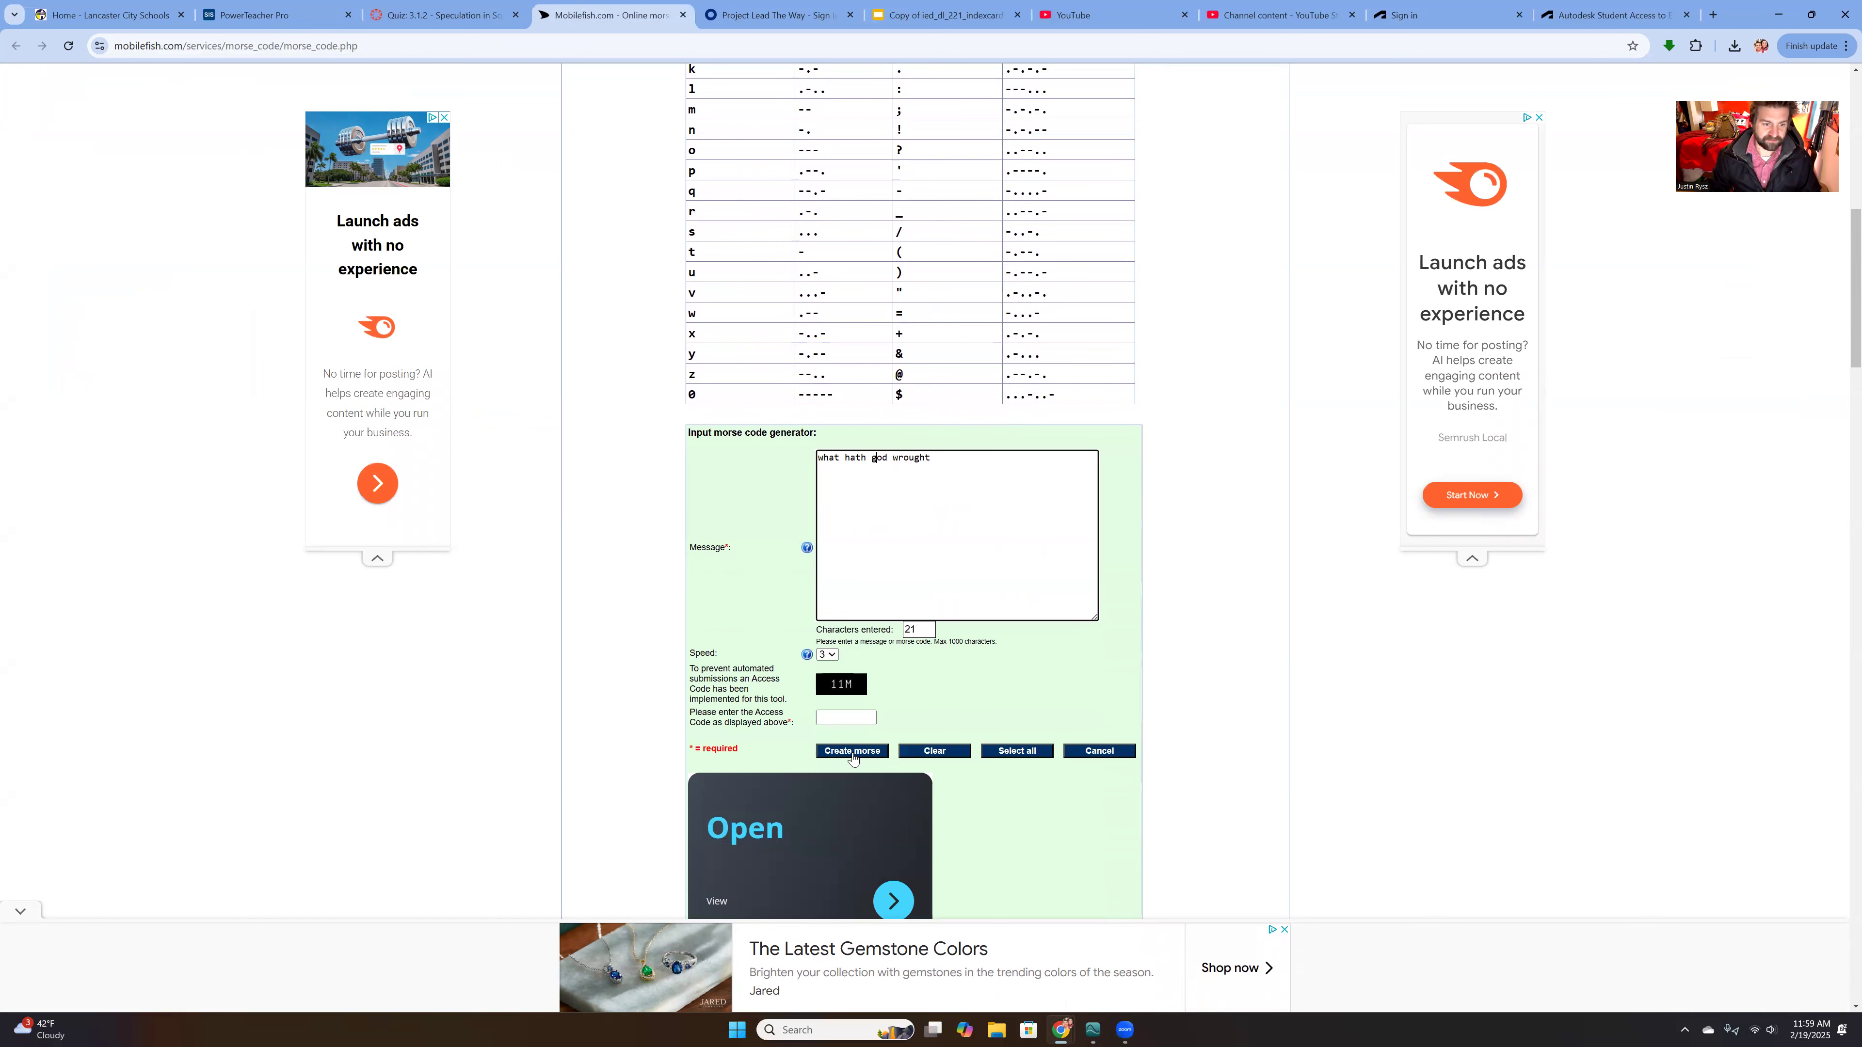
click(833, 717)
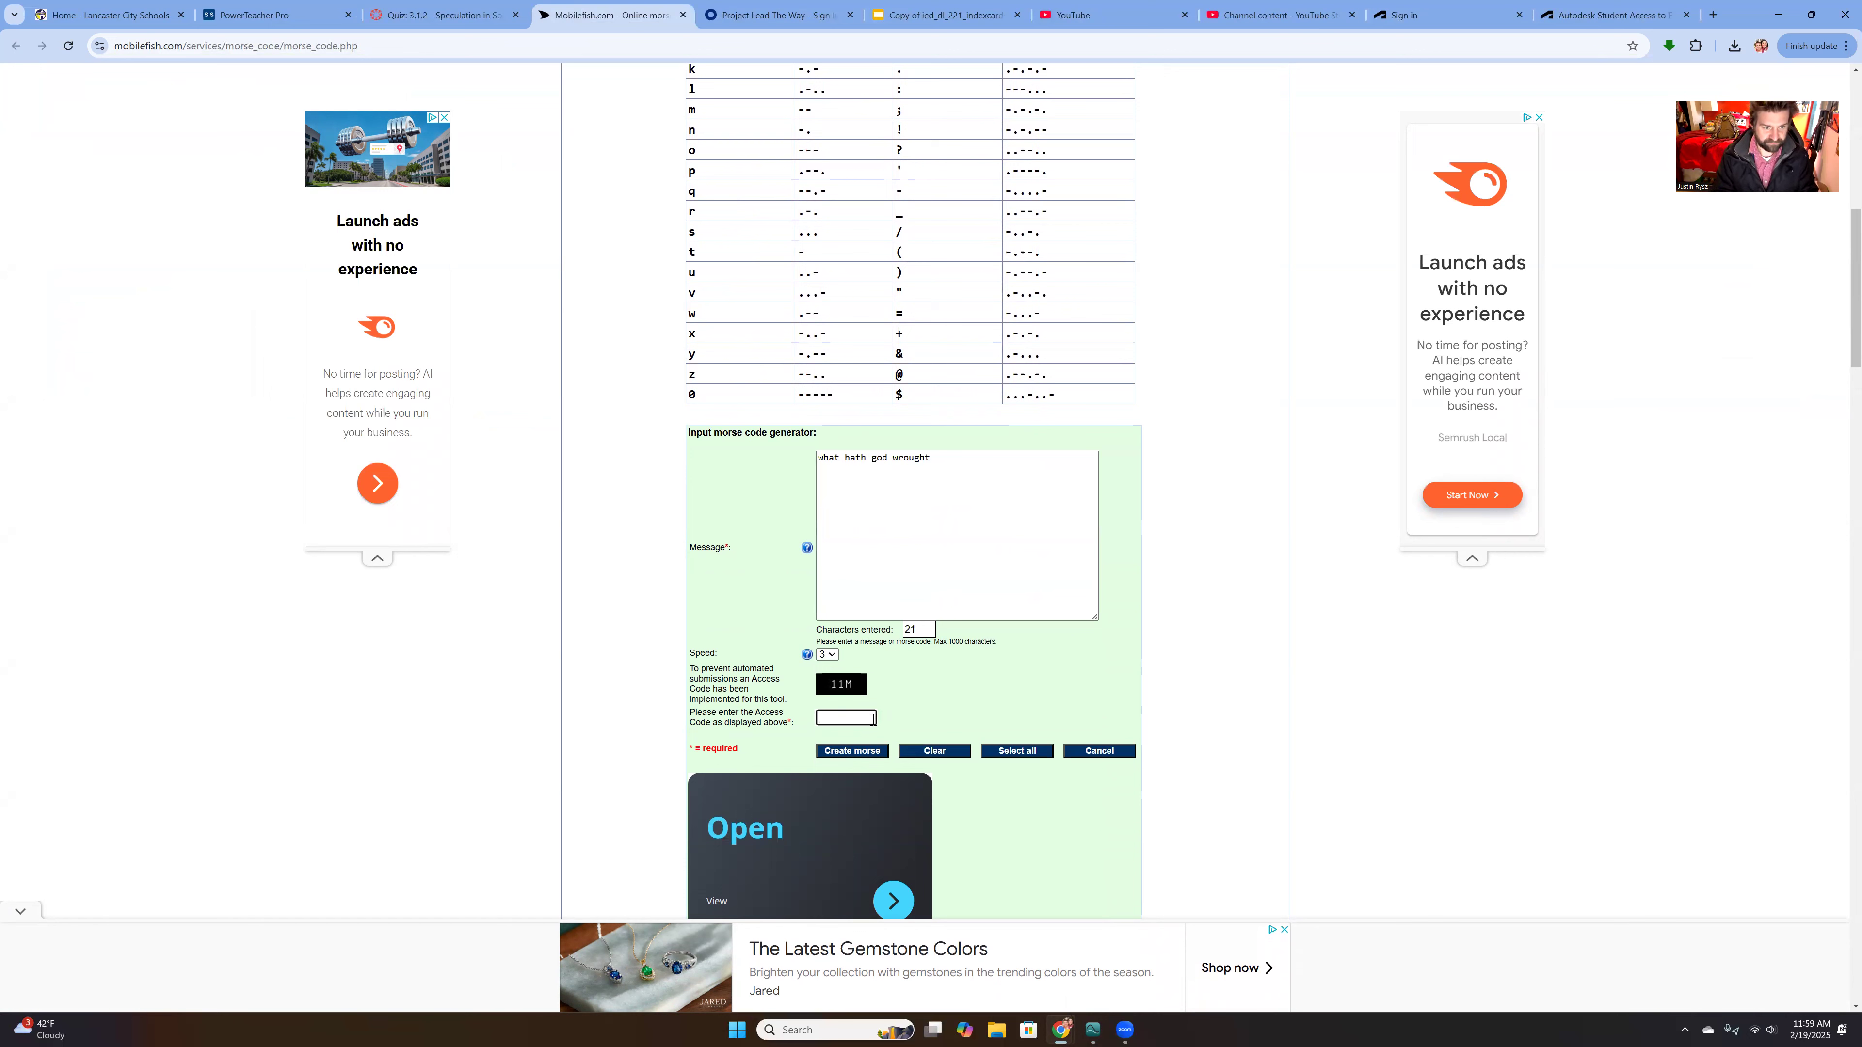
text(11M)
click(864, 750)
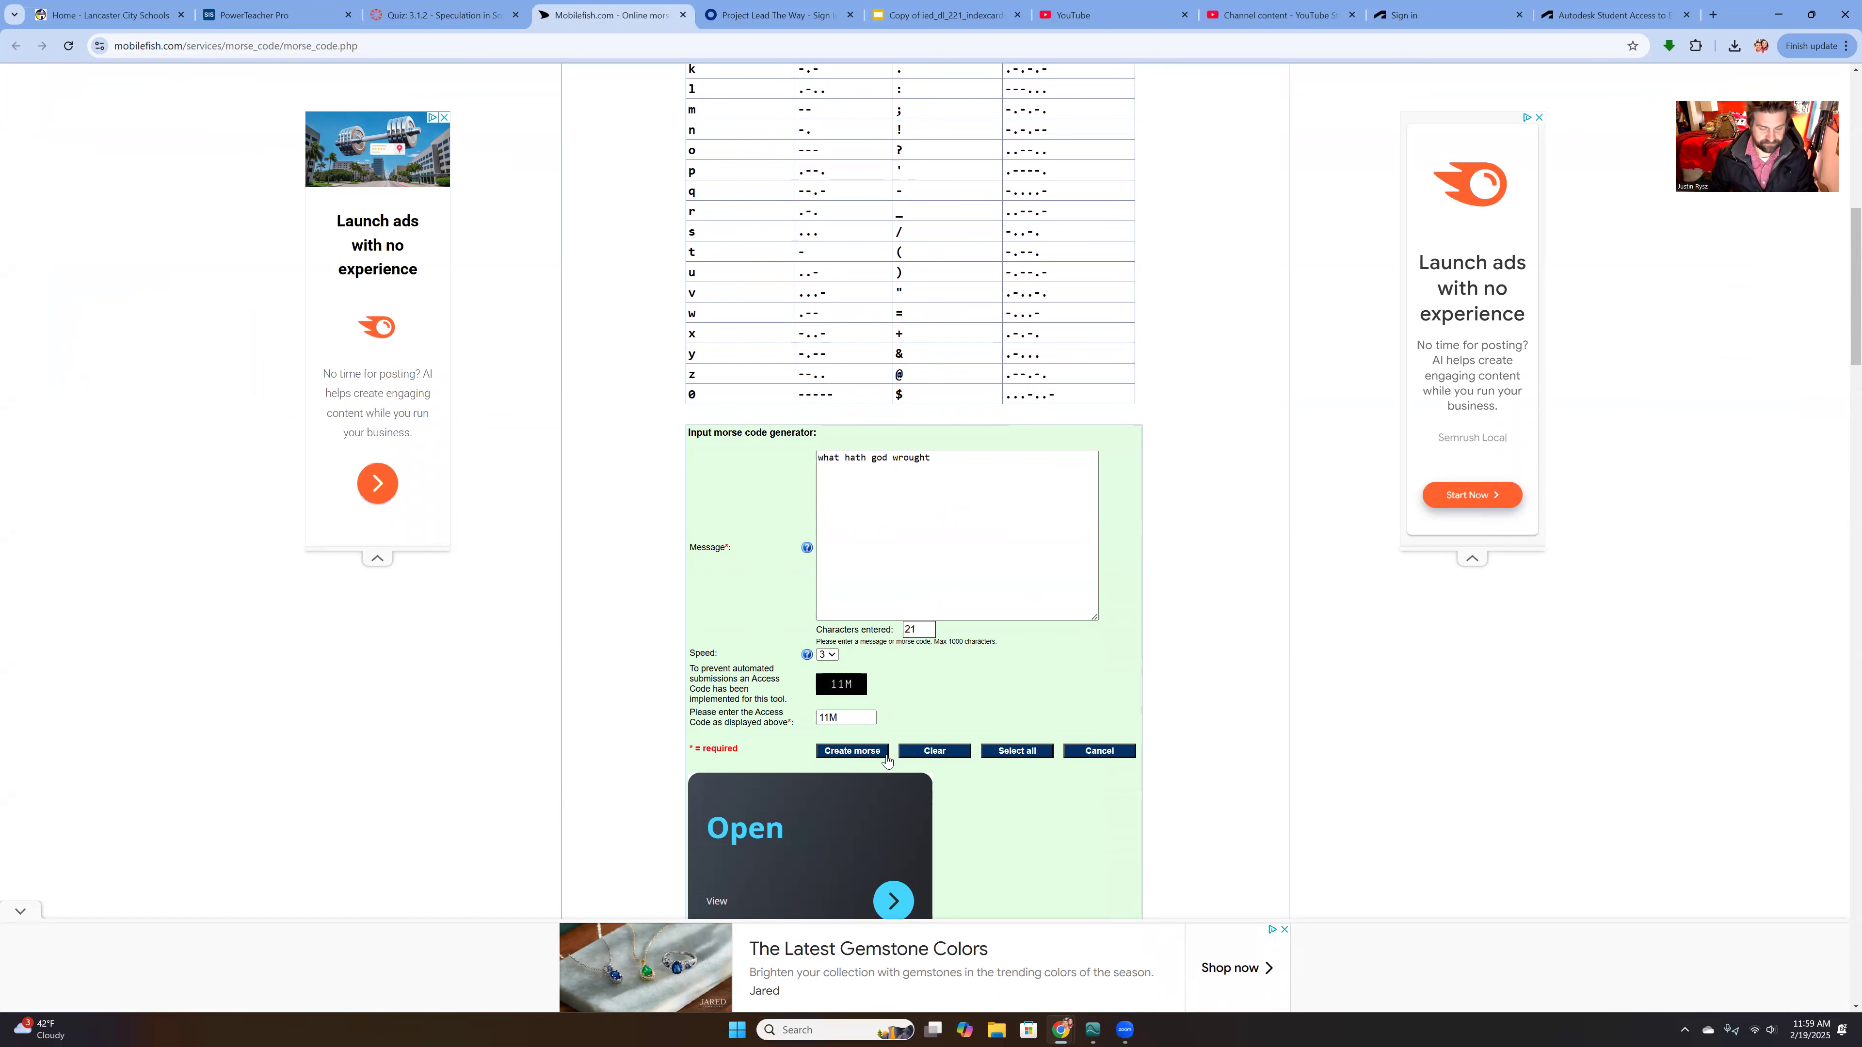
scroll(890, 723, down, 7)
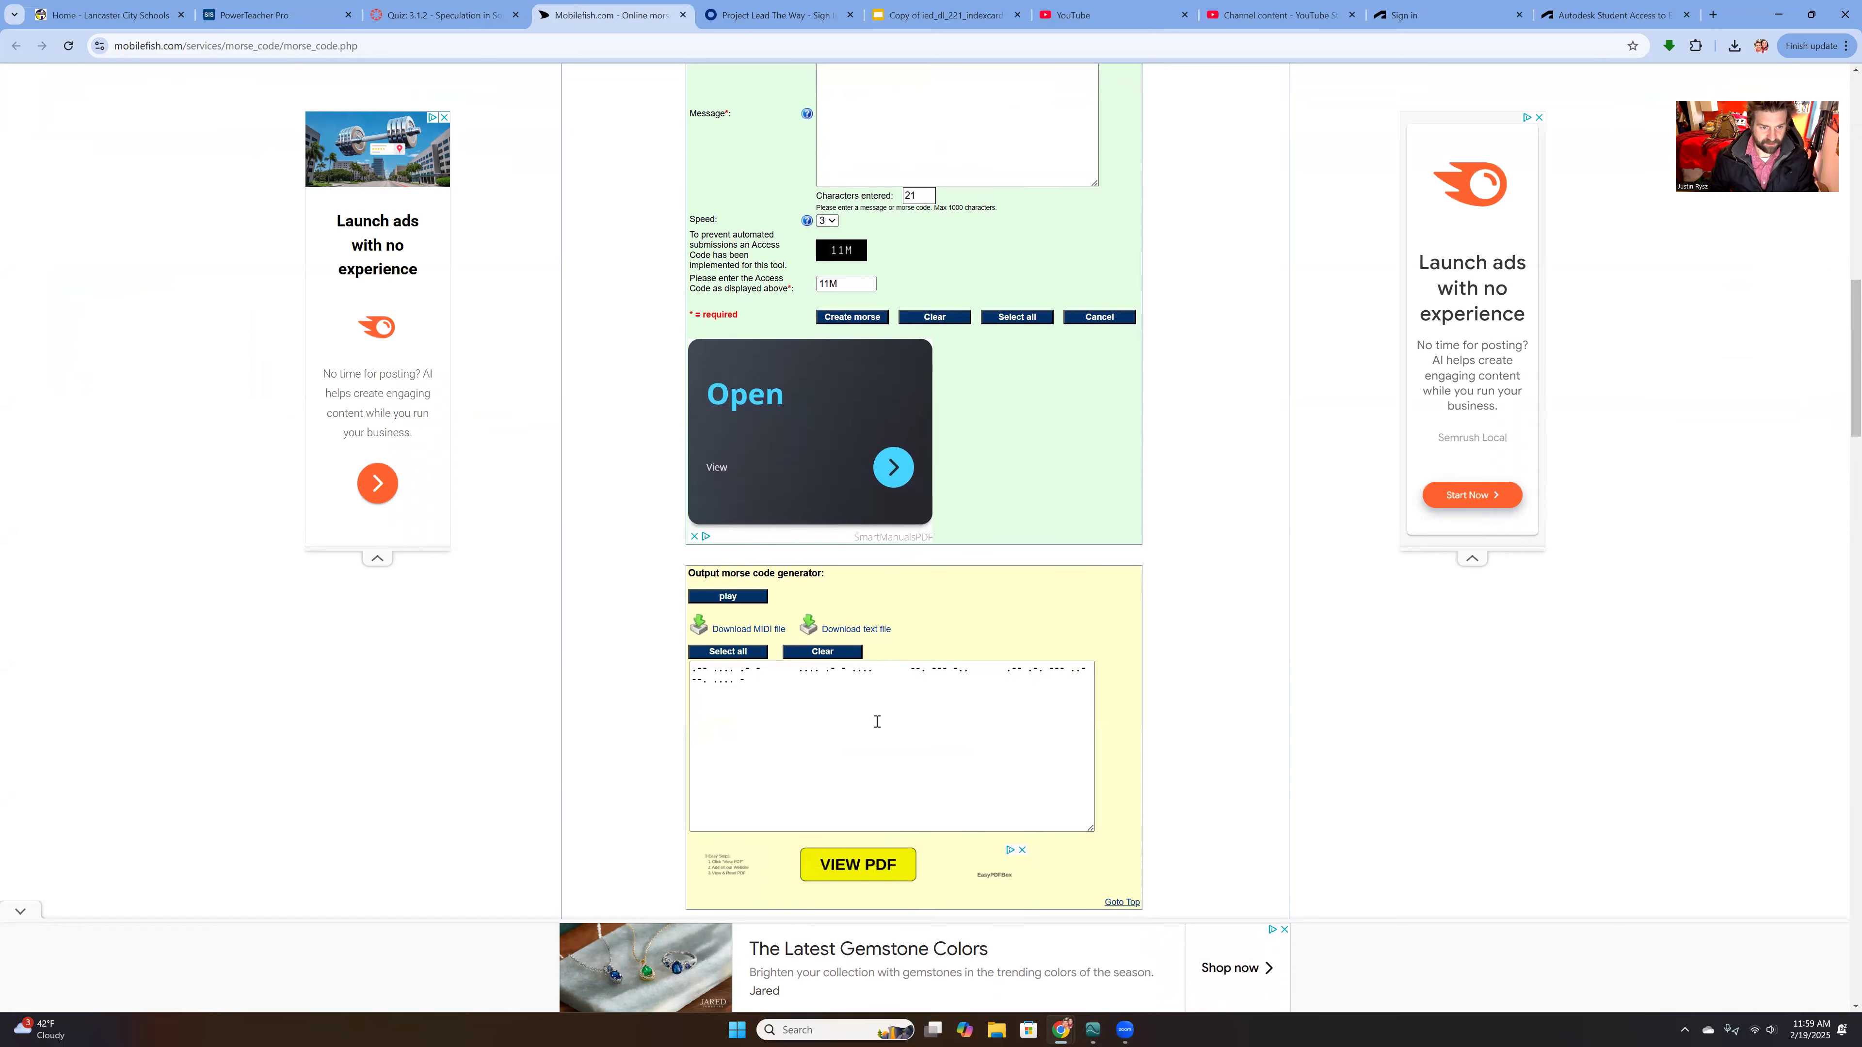
click(740, 377)
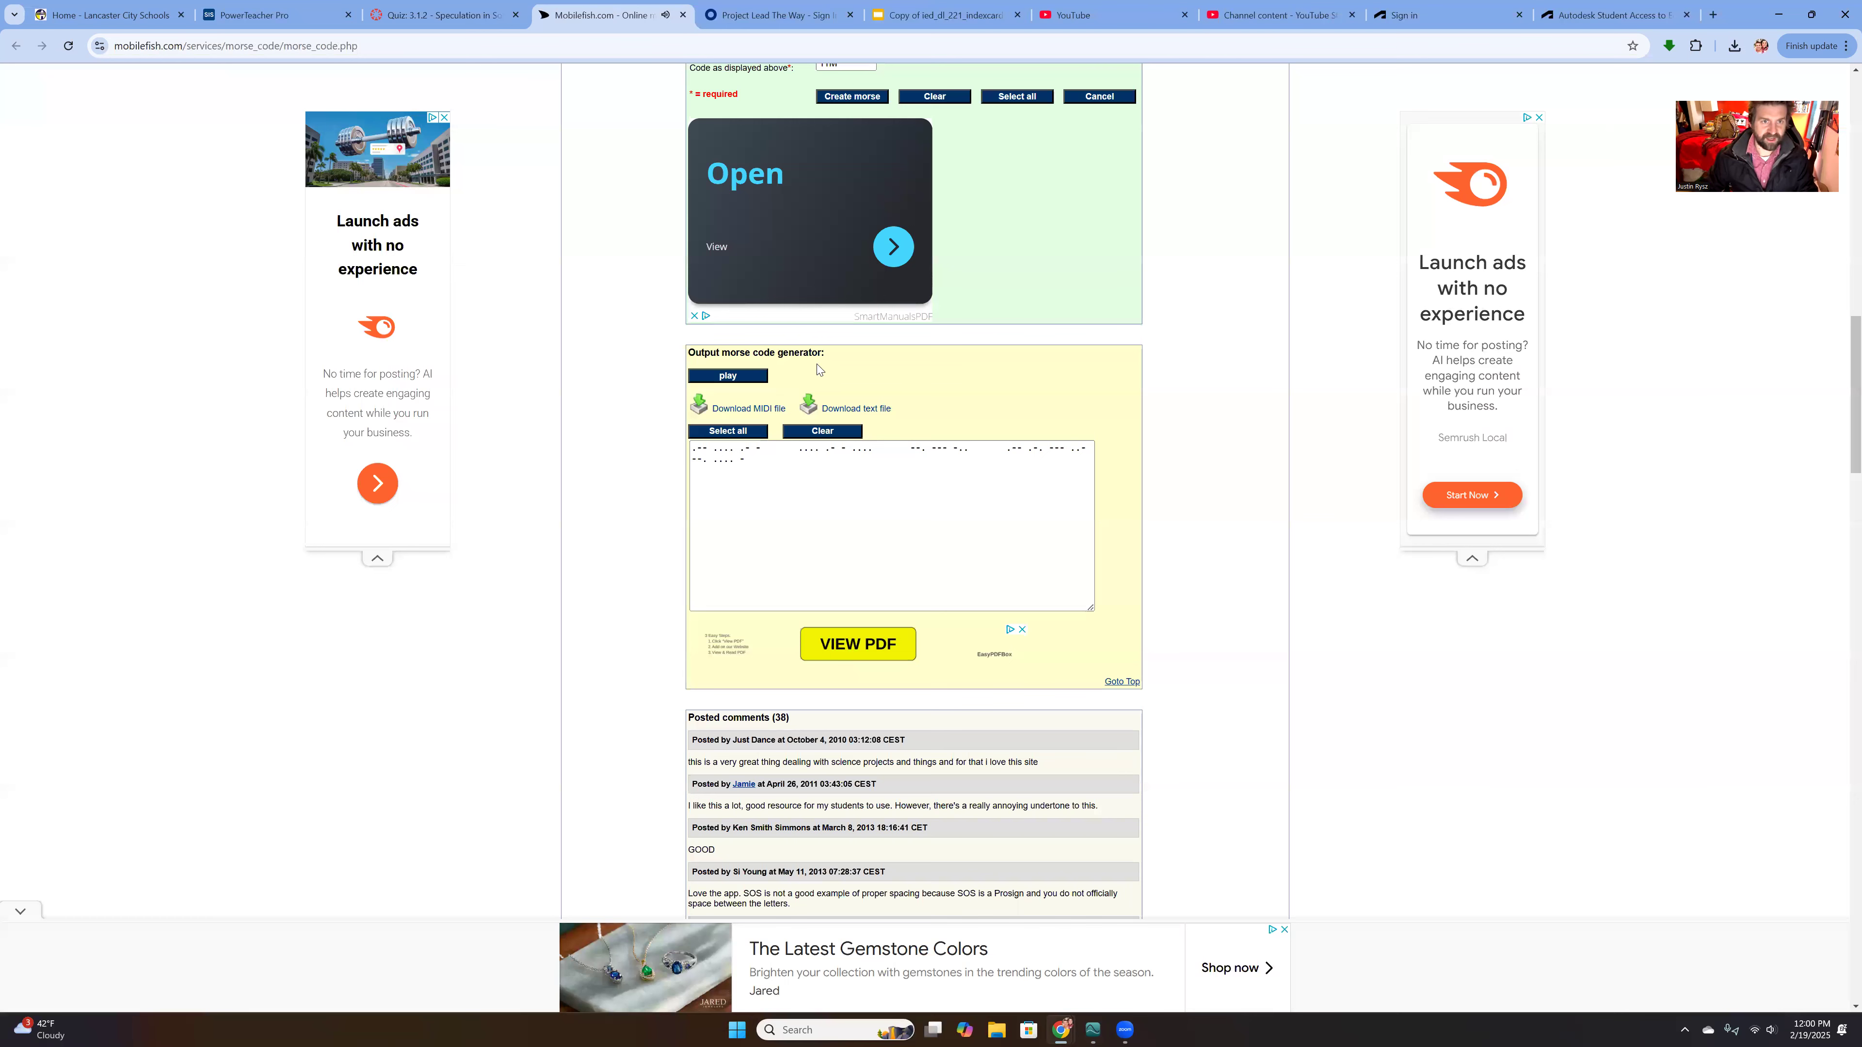
- Check the computer's sound volume and replay the generated Morse code
scroll(907, 524, up, 3)
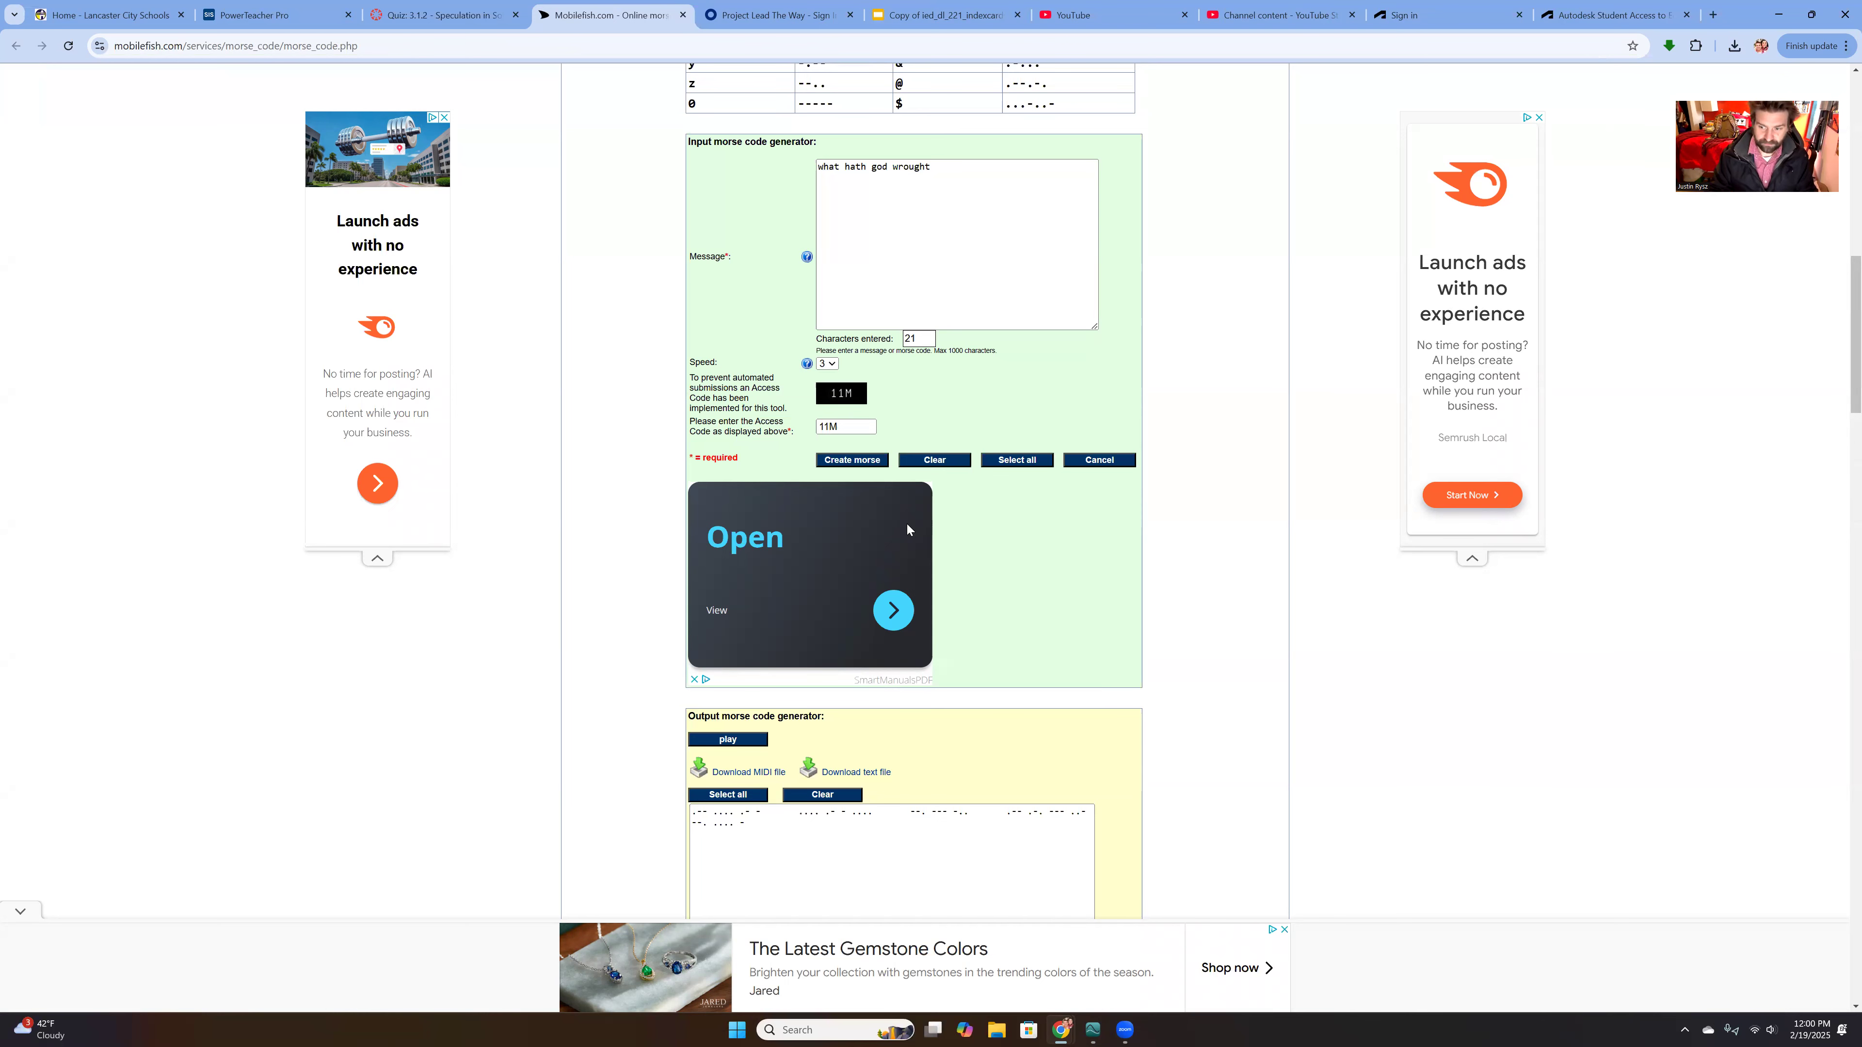
key(F11)
key(F11)
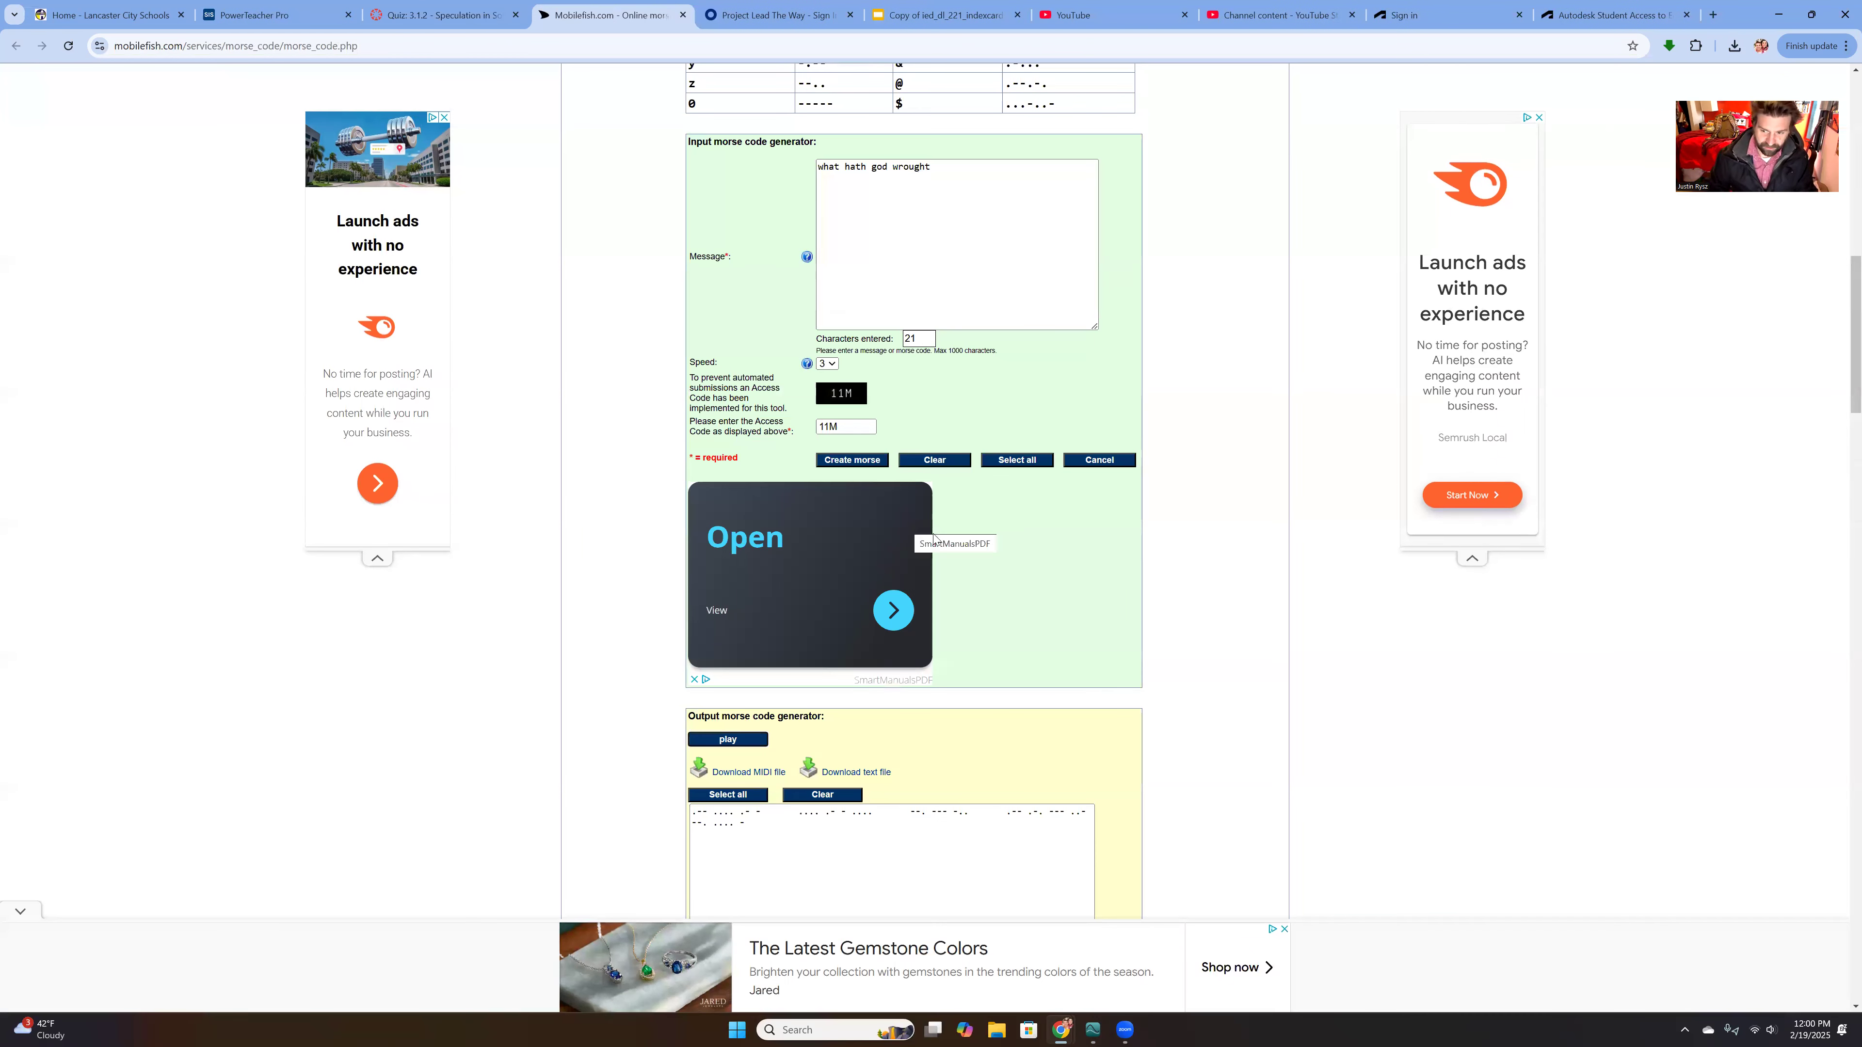
click(1767, 1030)
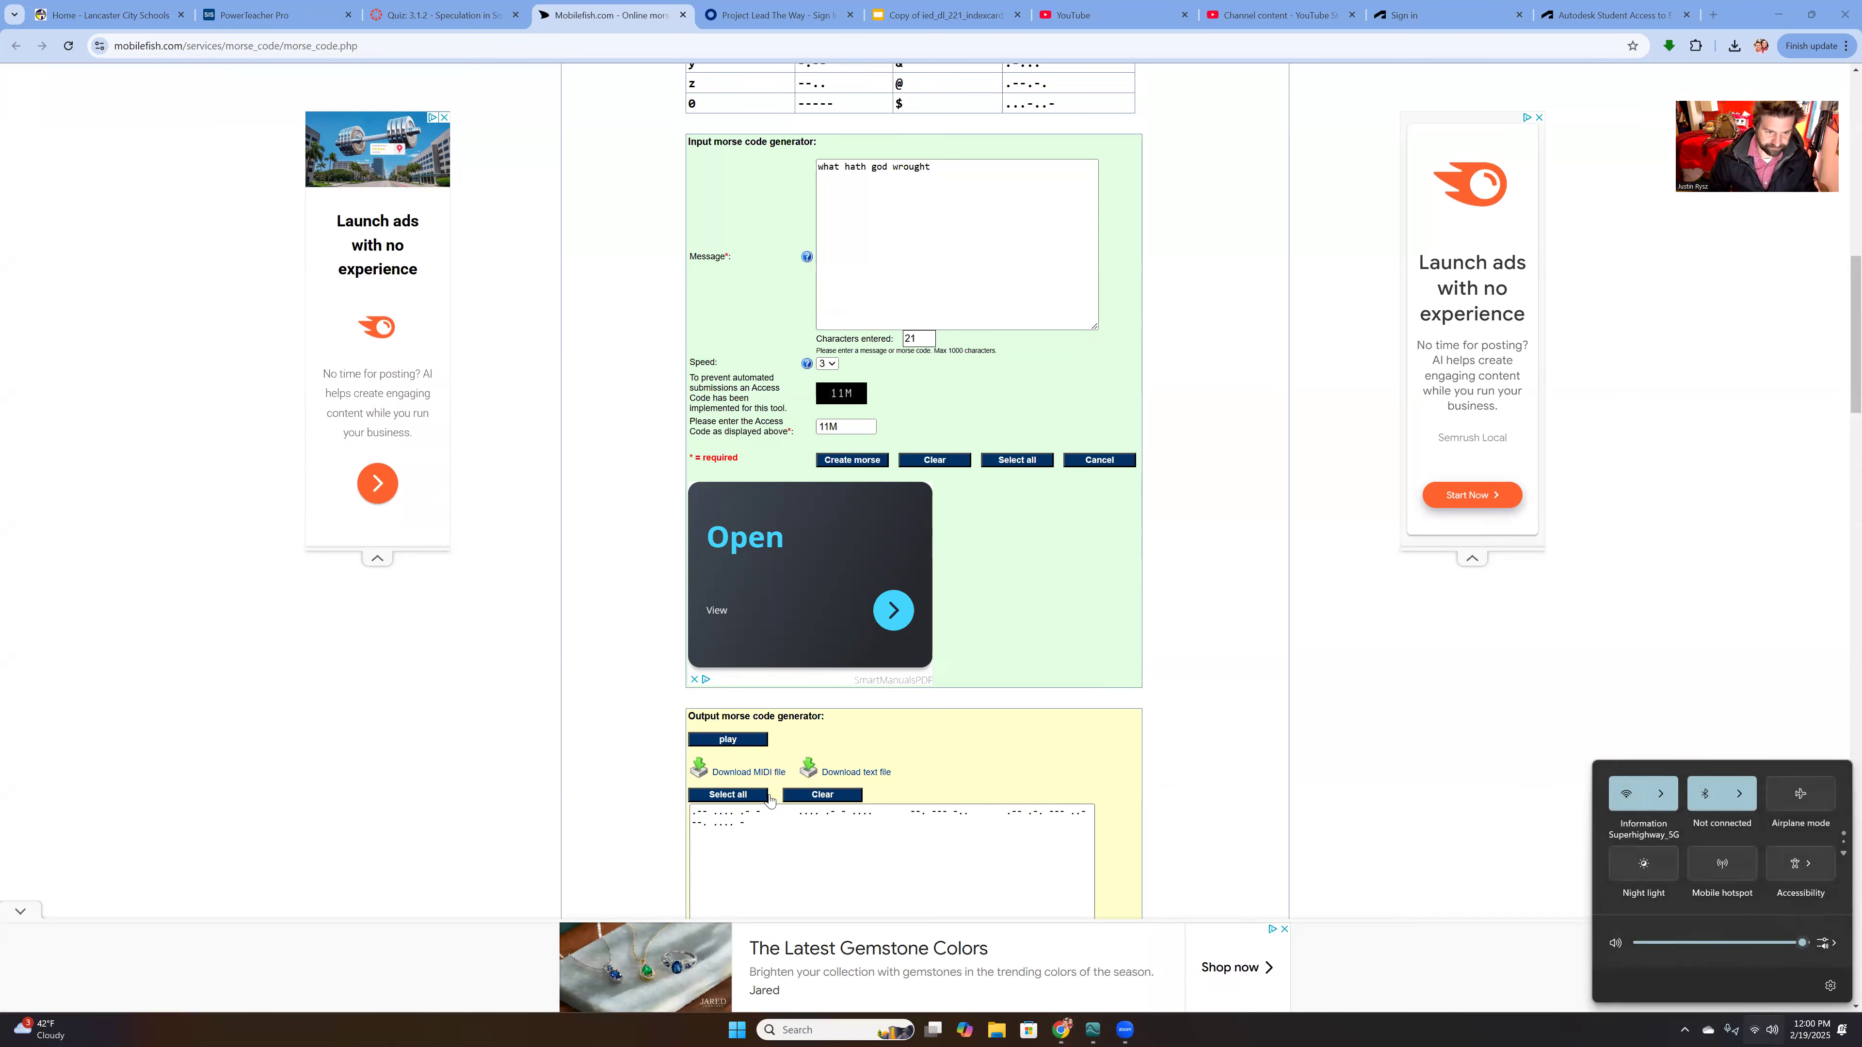
click(735, 741)
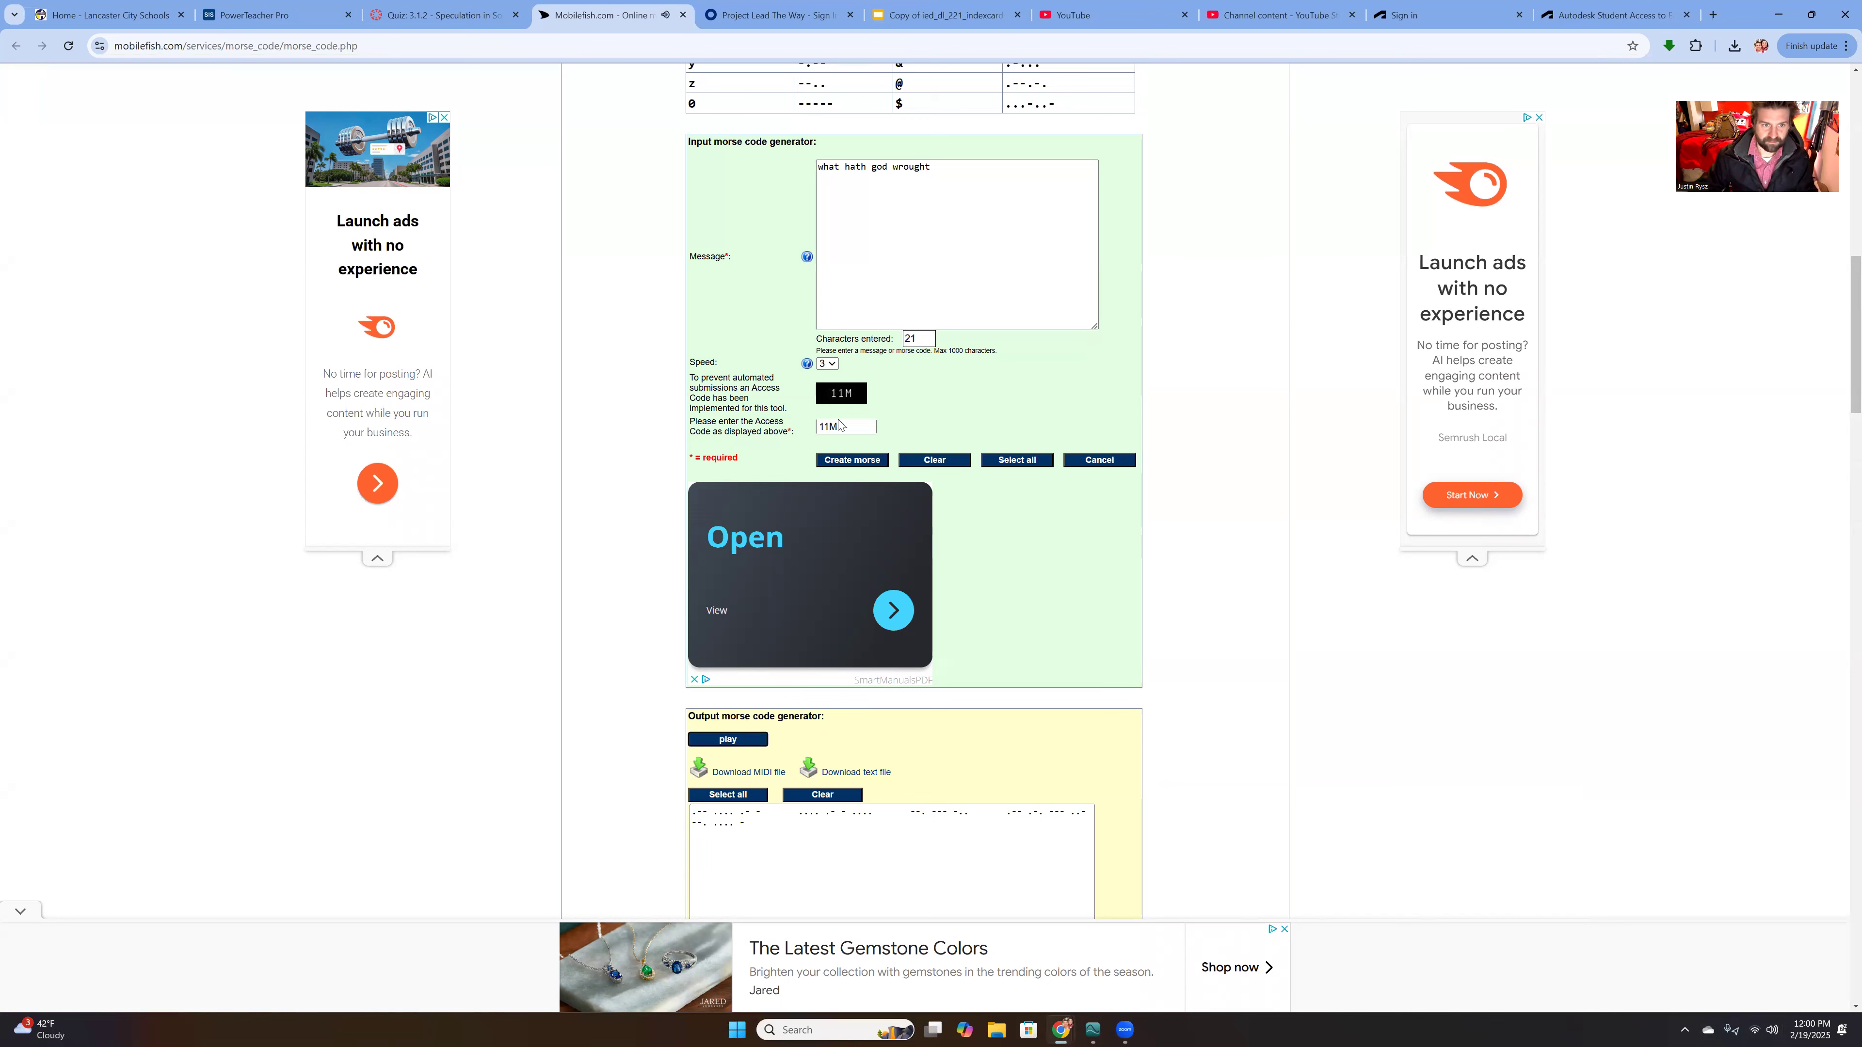
- Generate Morse code for the message "sup dude" at speed 1 and play the result
click(822, 365)
click(828, 377)
click(752, 742)
triple_click(866, 175)
text(sup dude)
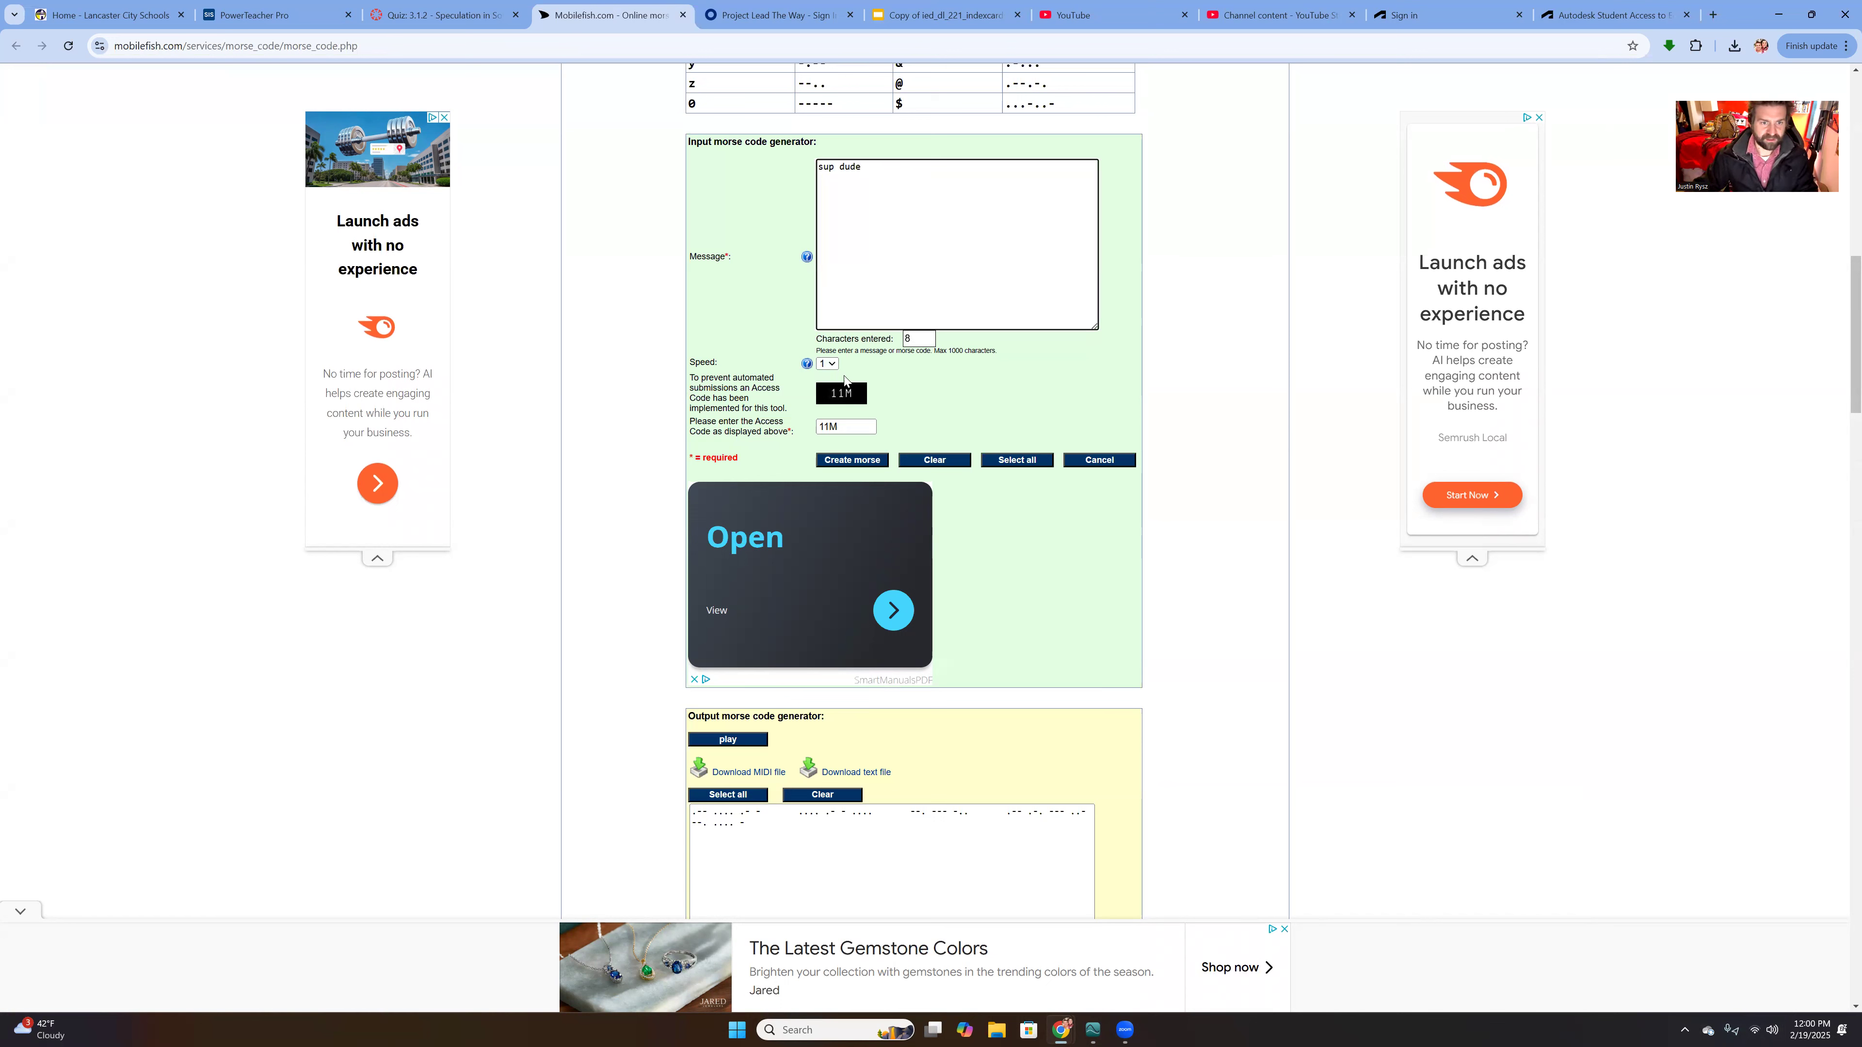
click(854, 459)
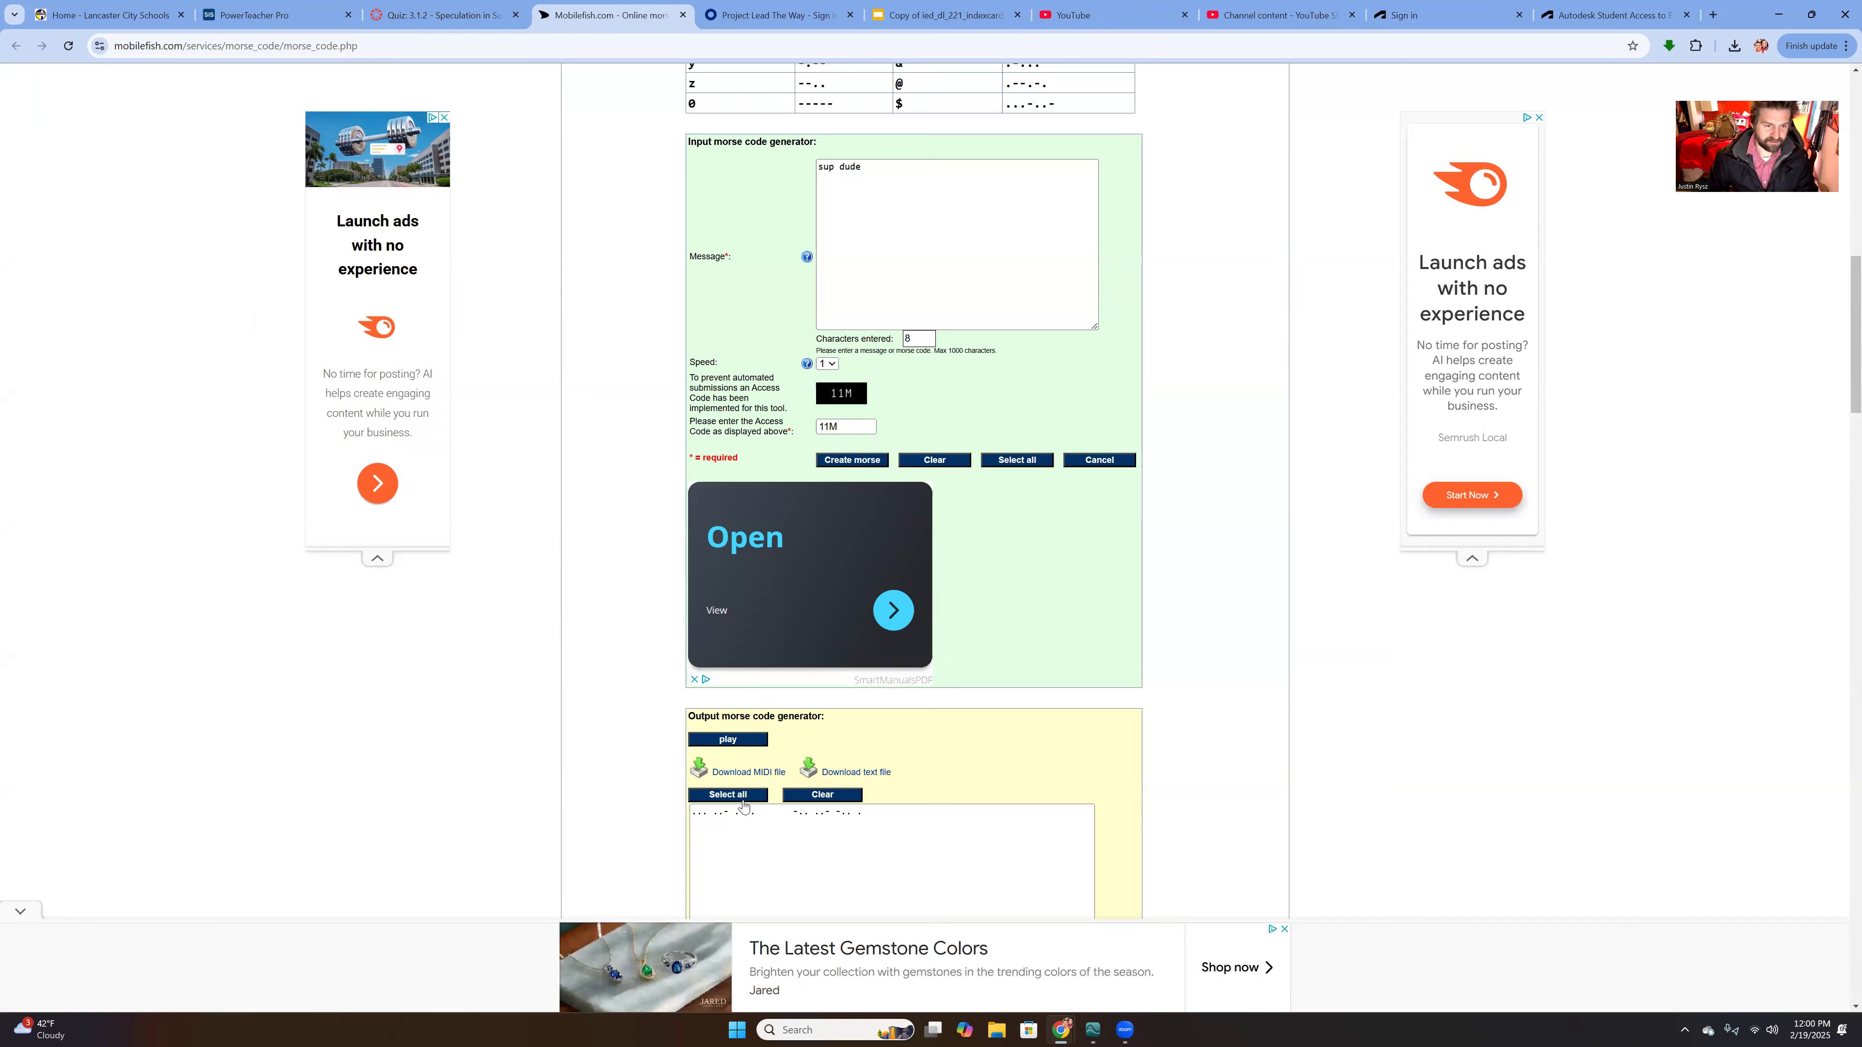
click(738, 738)
click(737, 745)
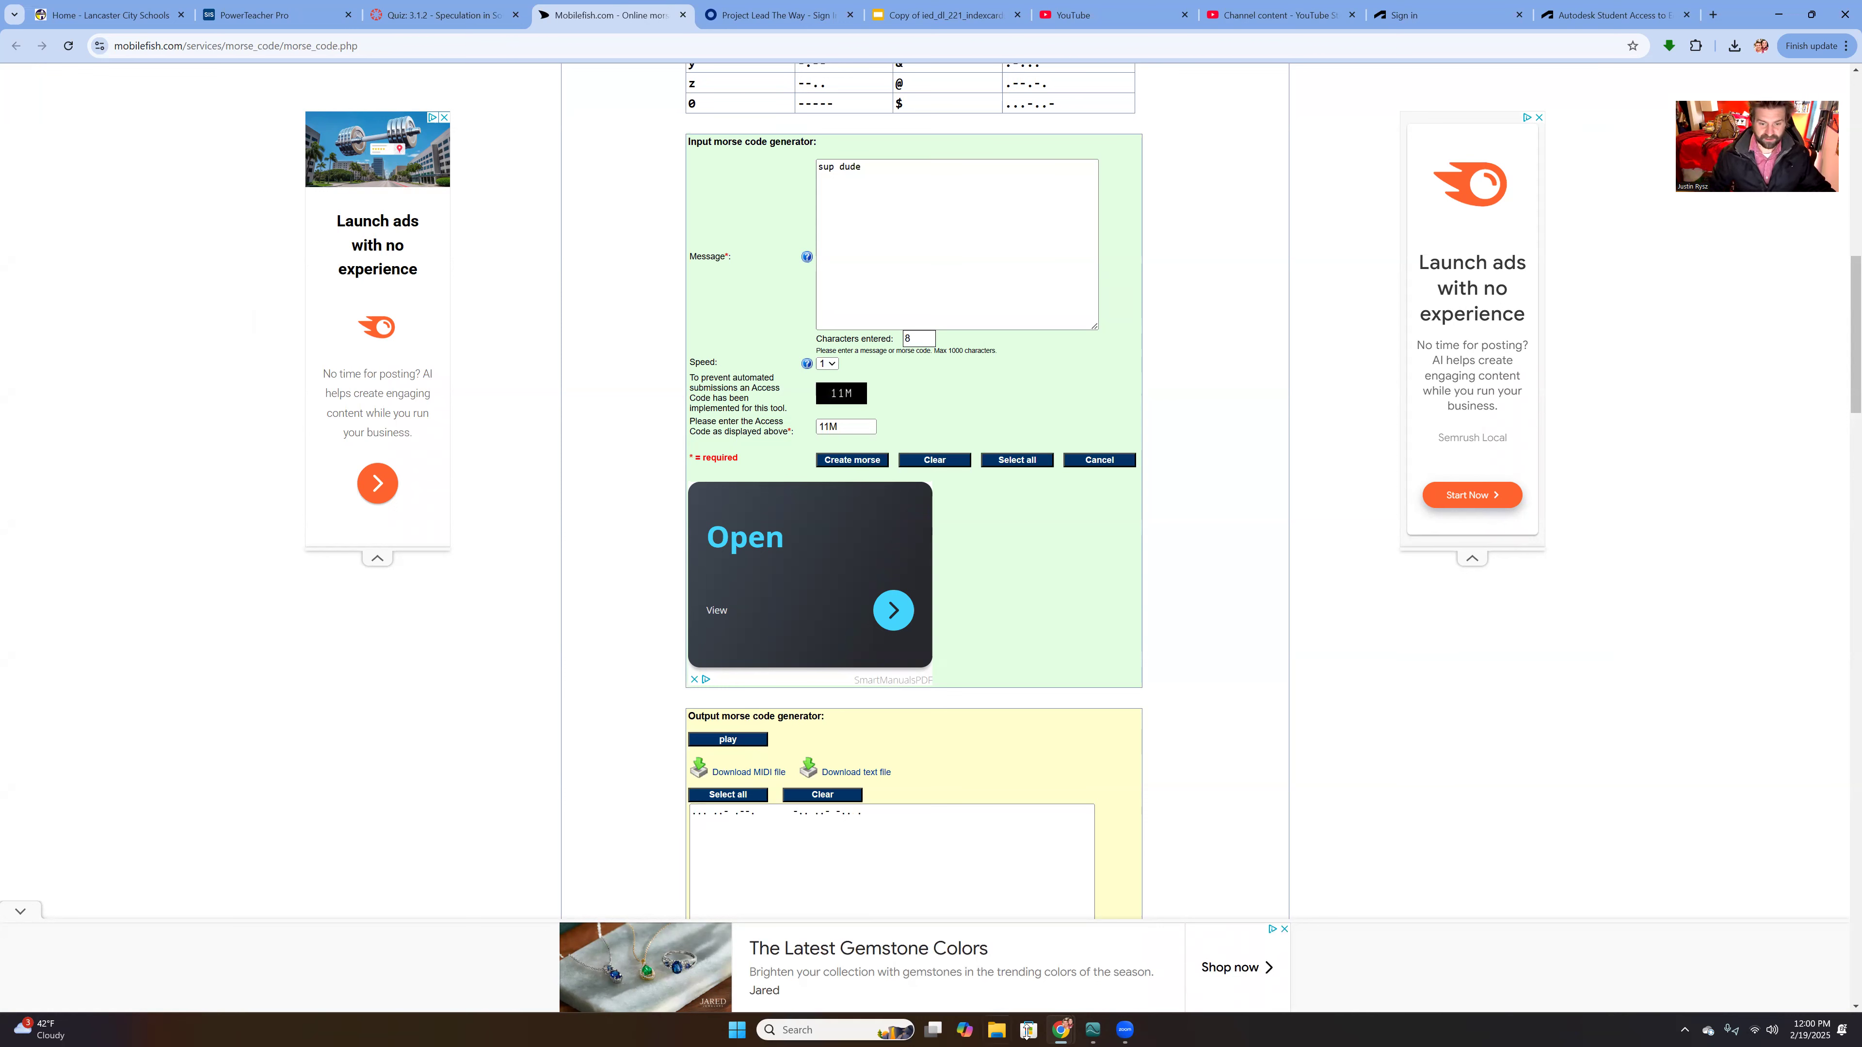
- Switch to Vernier Graphical Analysis, move its window beside the Morse generator and record the "sup dude" playback at 5 samples/s
click(1094, 1031)
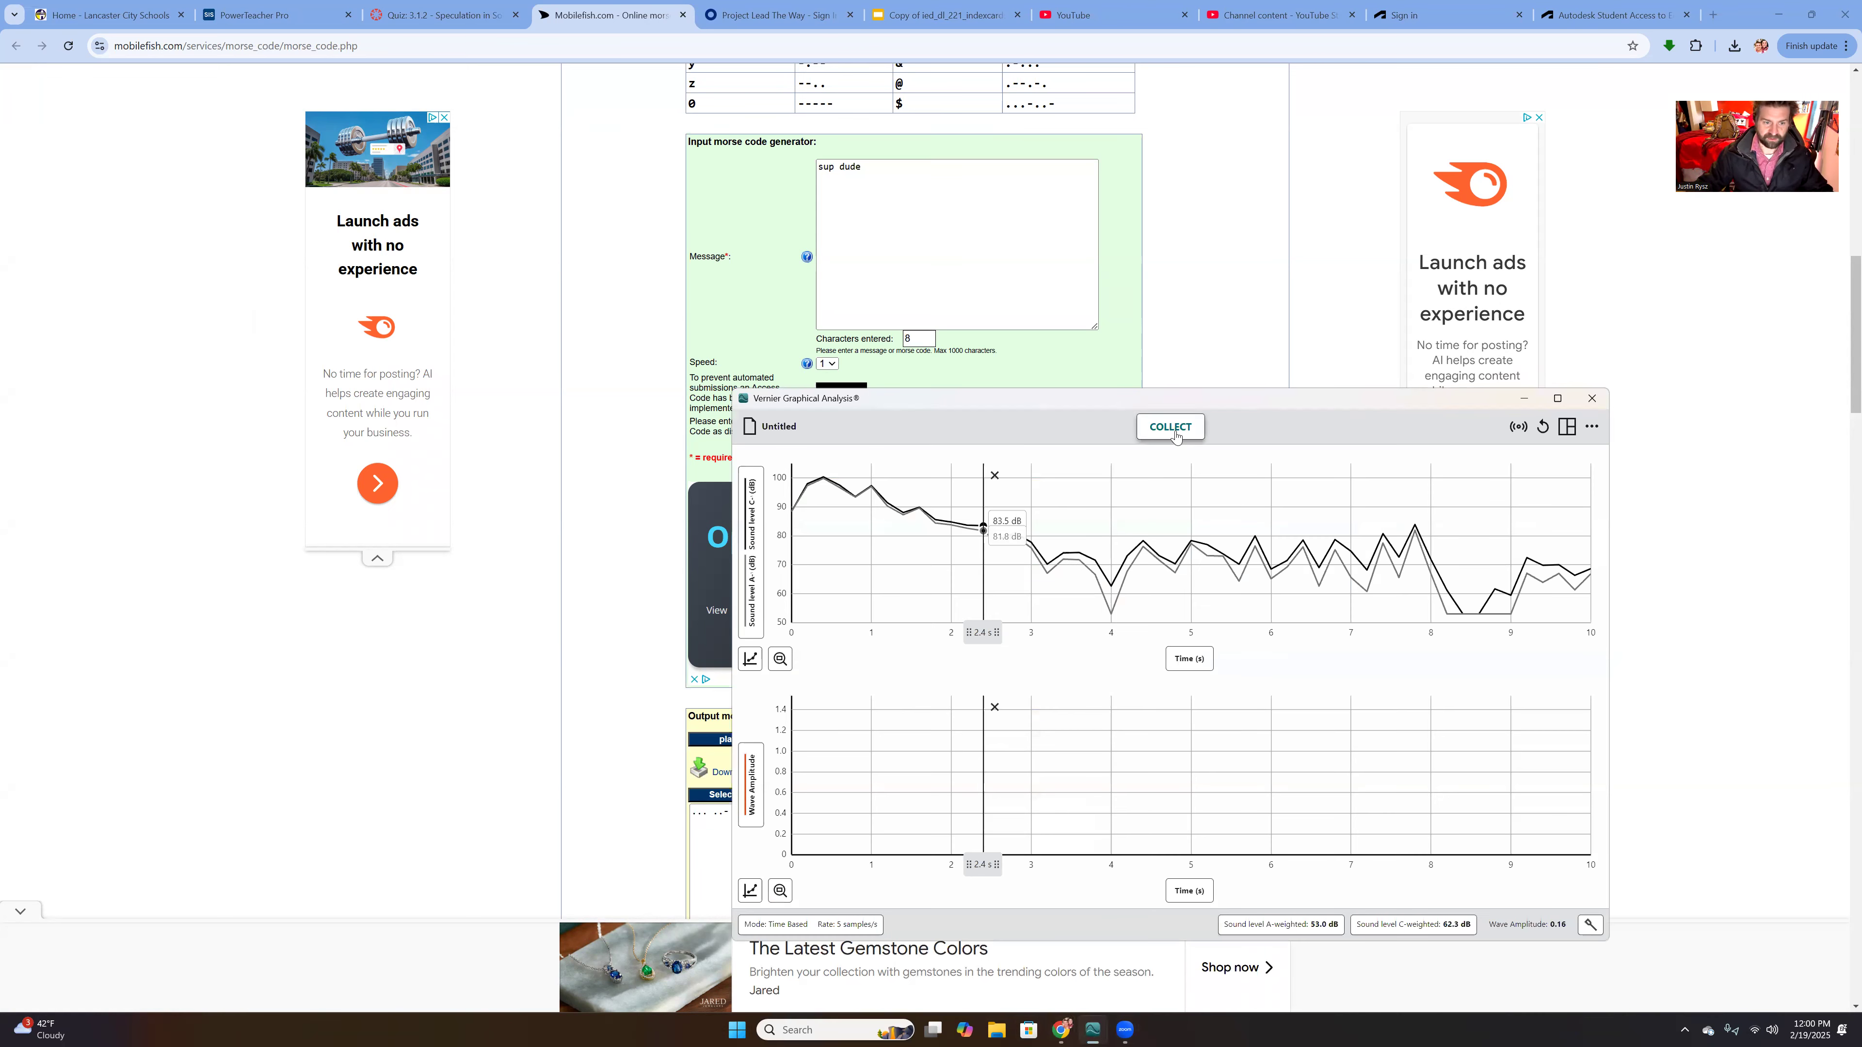
drag(1110, 405, 1391, 343)
click(1450, 363)
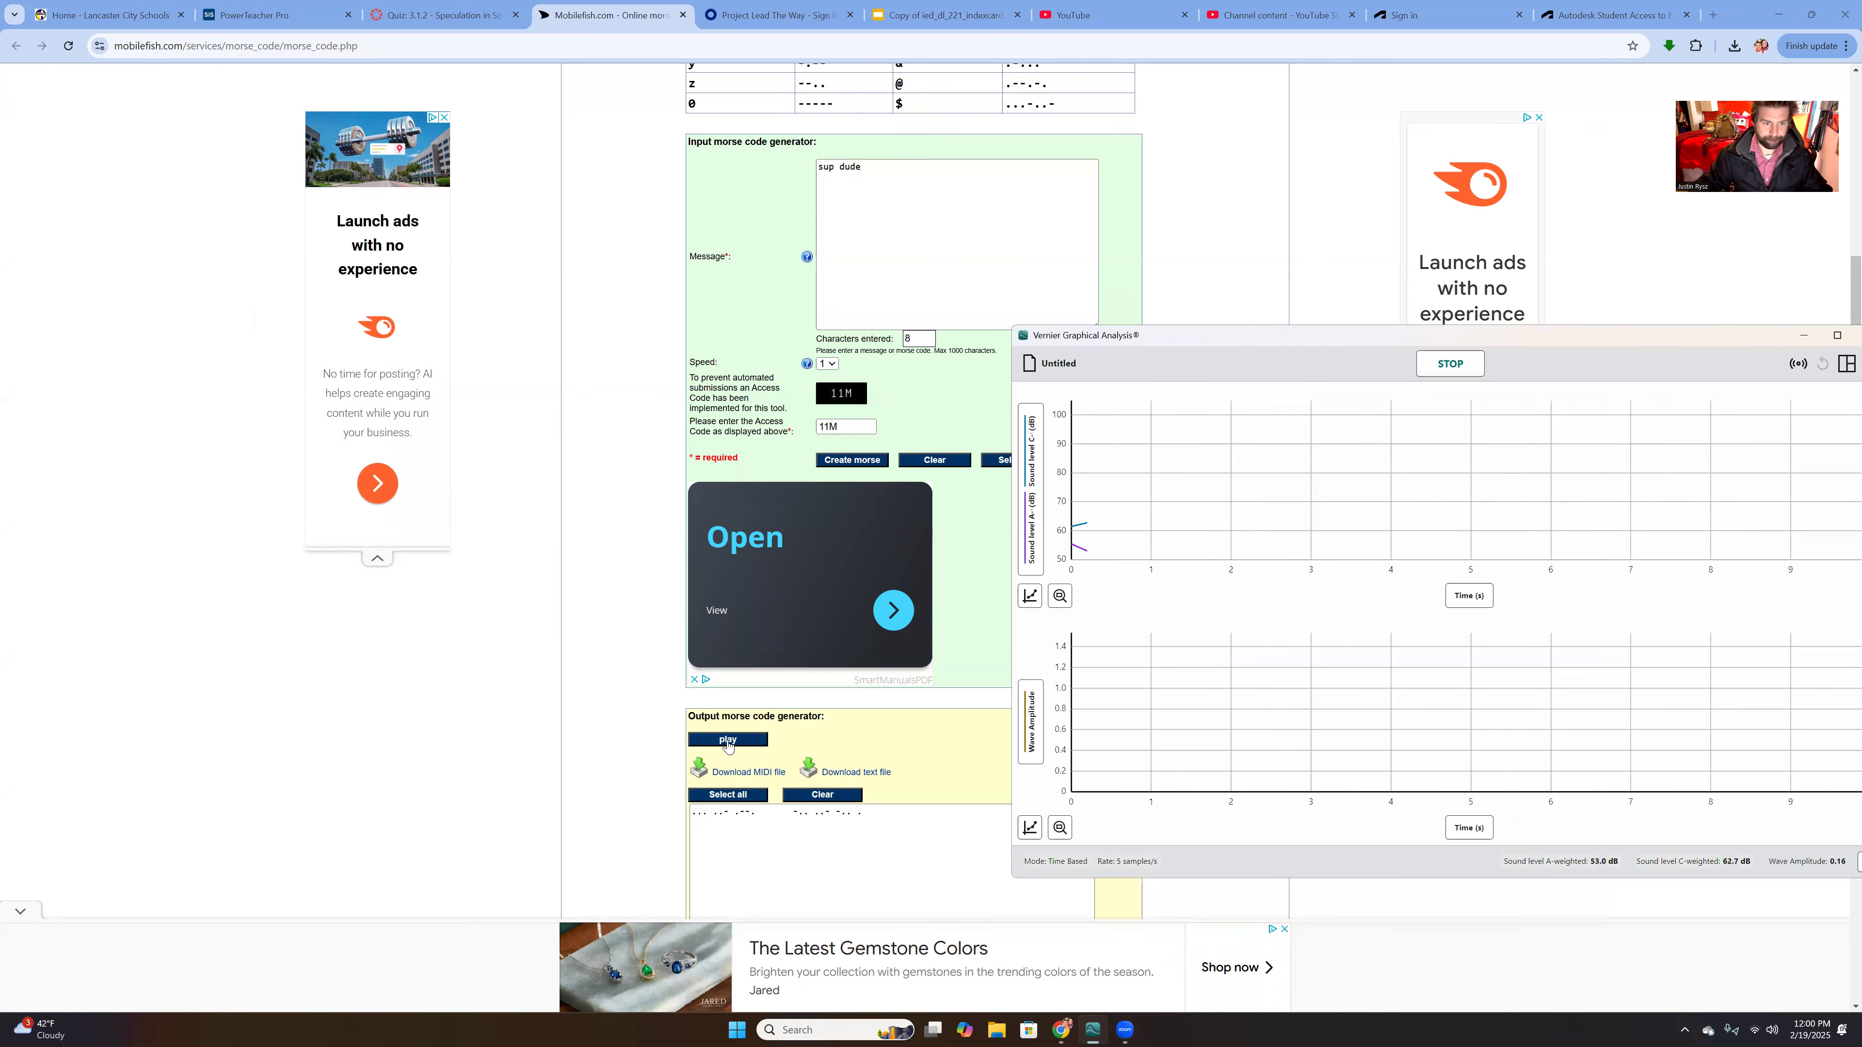
click(728, 741)
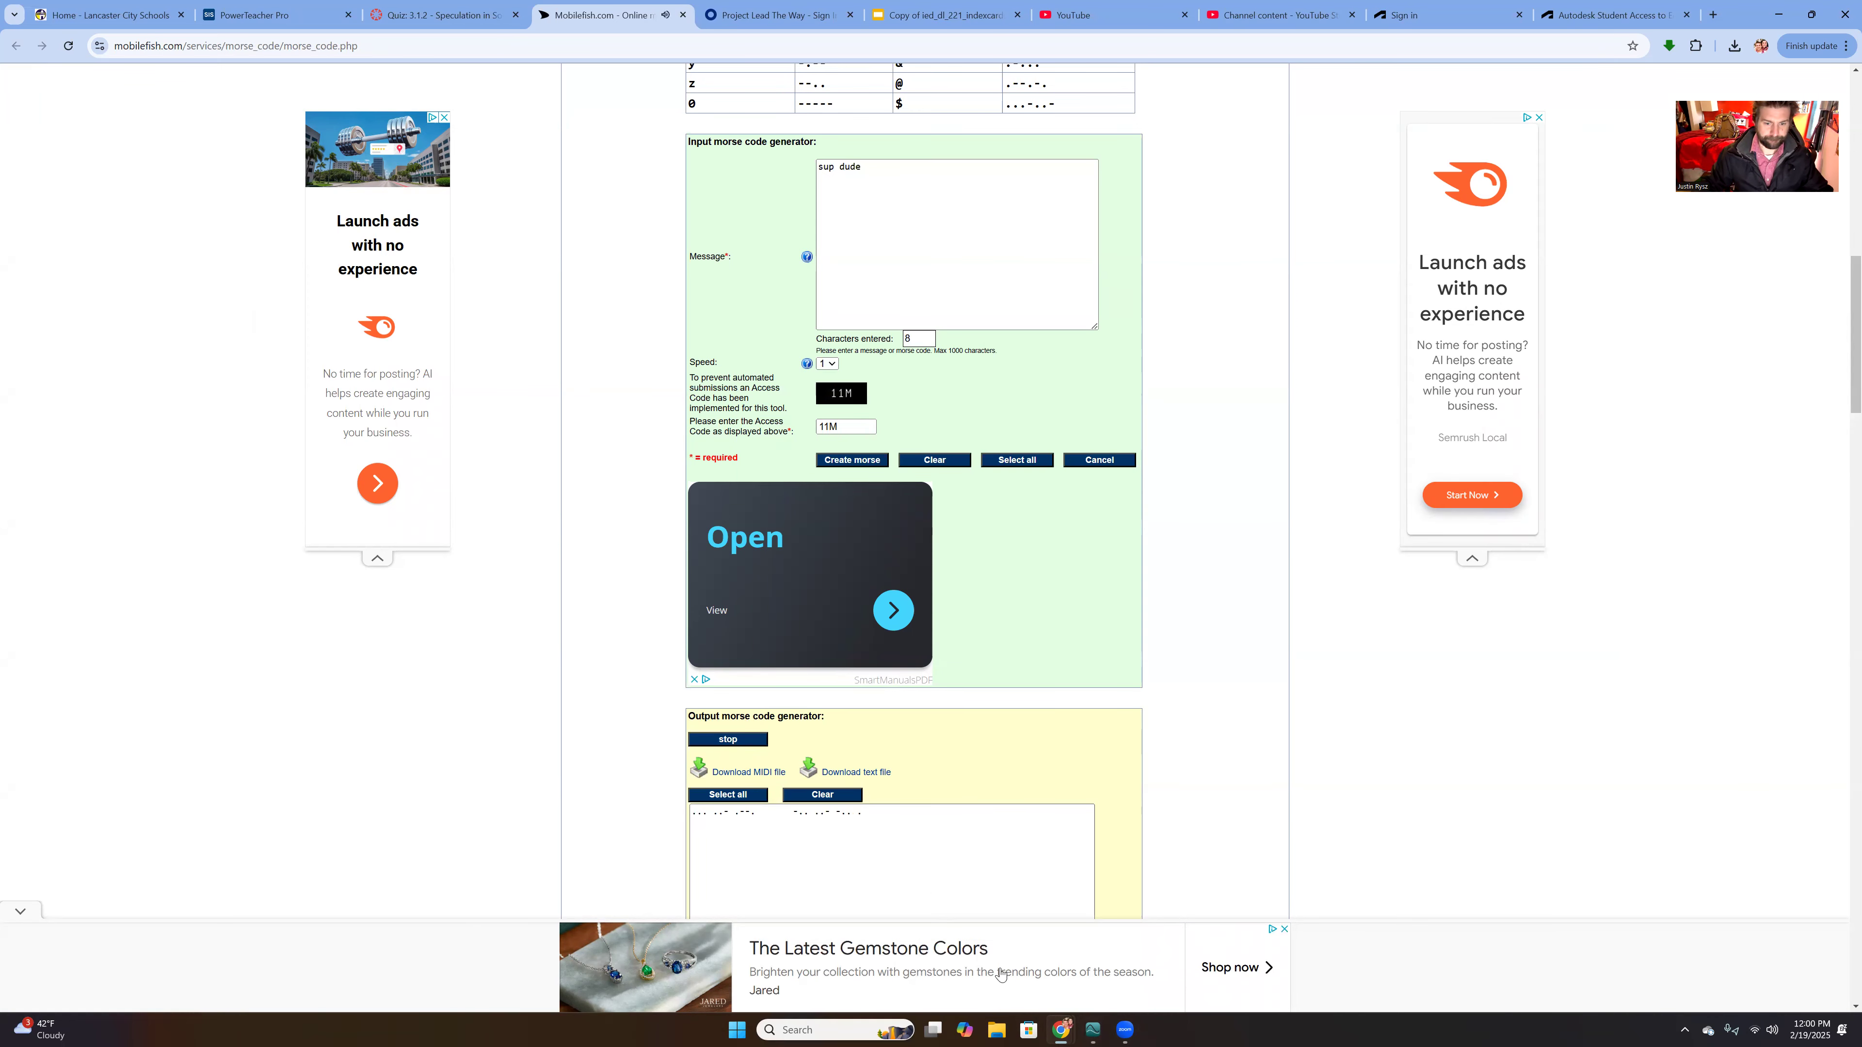
click(1093, 1030)
click(1450, 369)
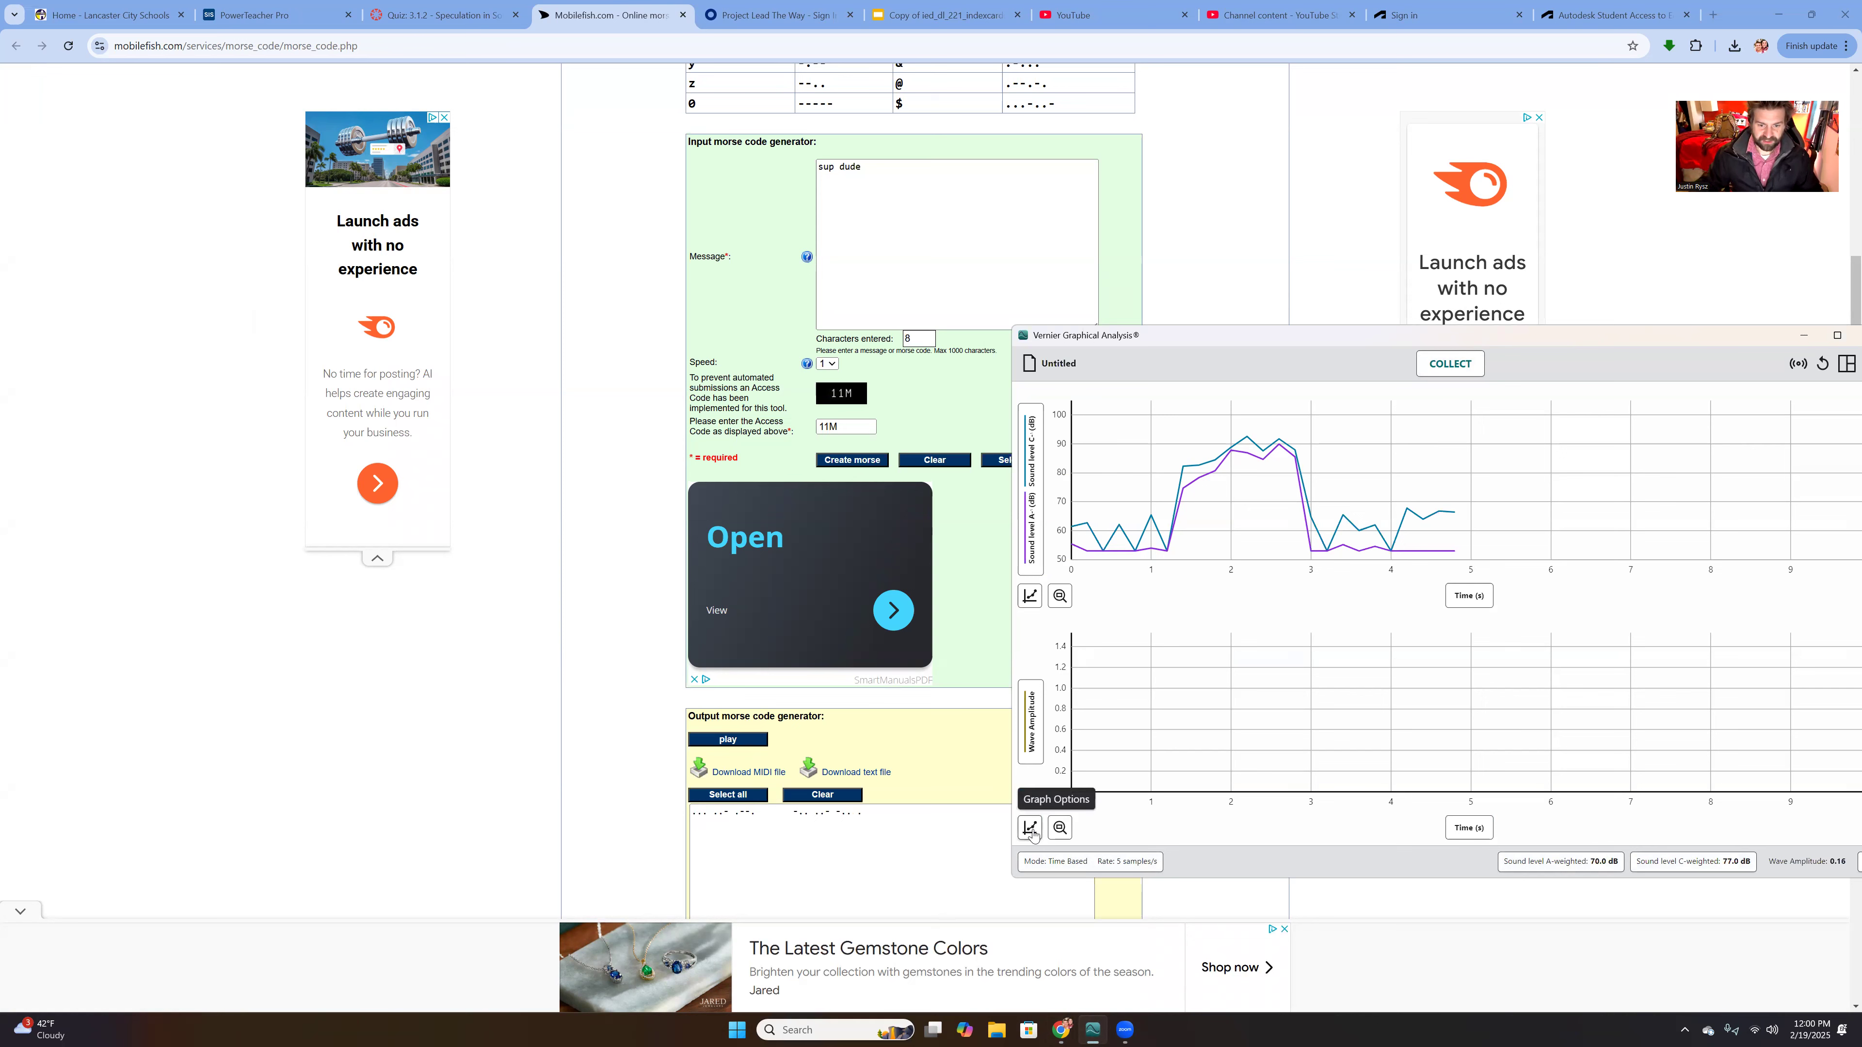
- Set the data collection rate to 20 samples/s
click(1071, 864)
double_click(1412, 538)
text(20)
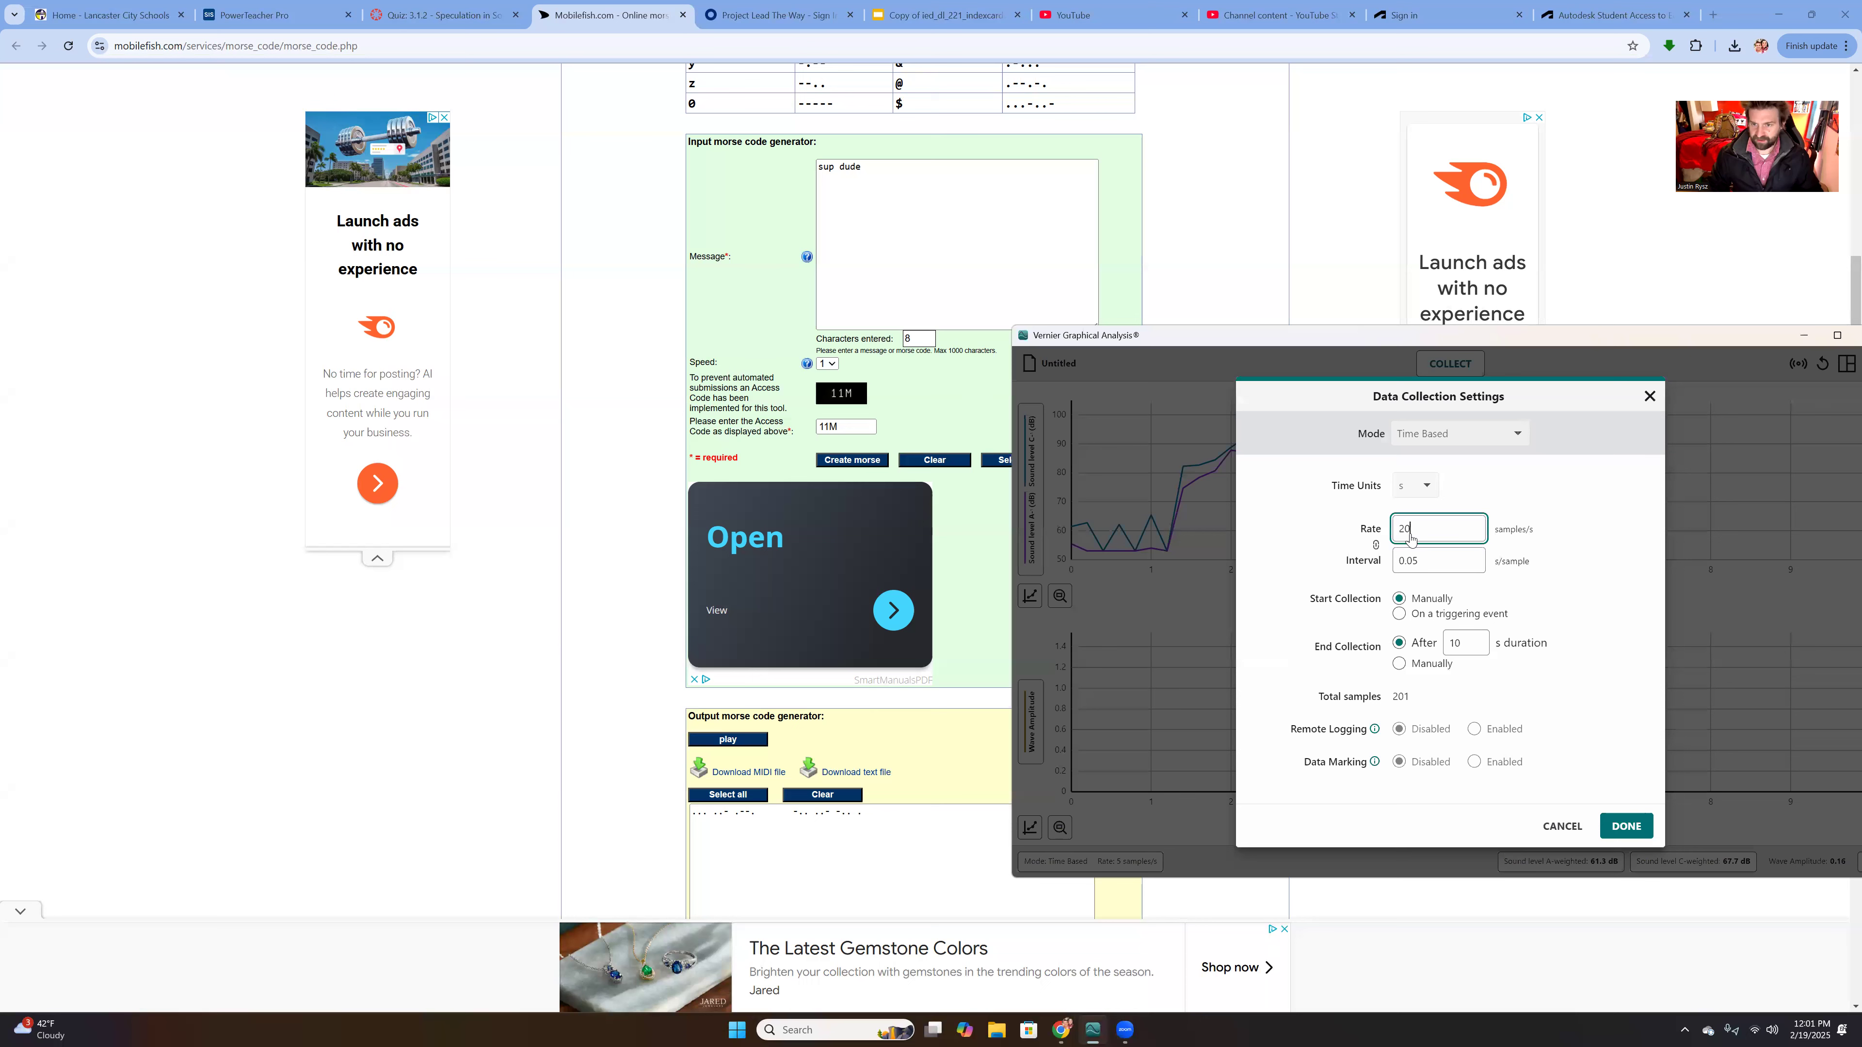
click(1617, 827)
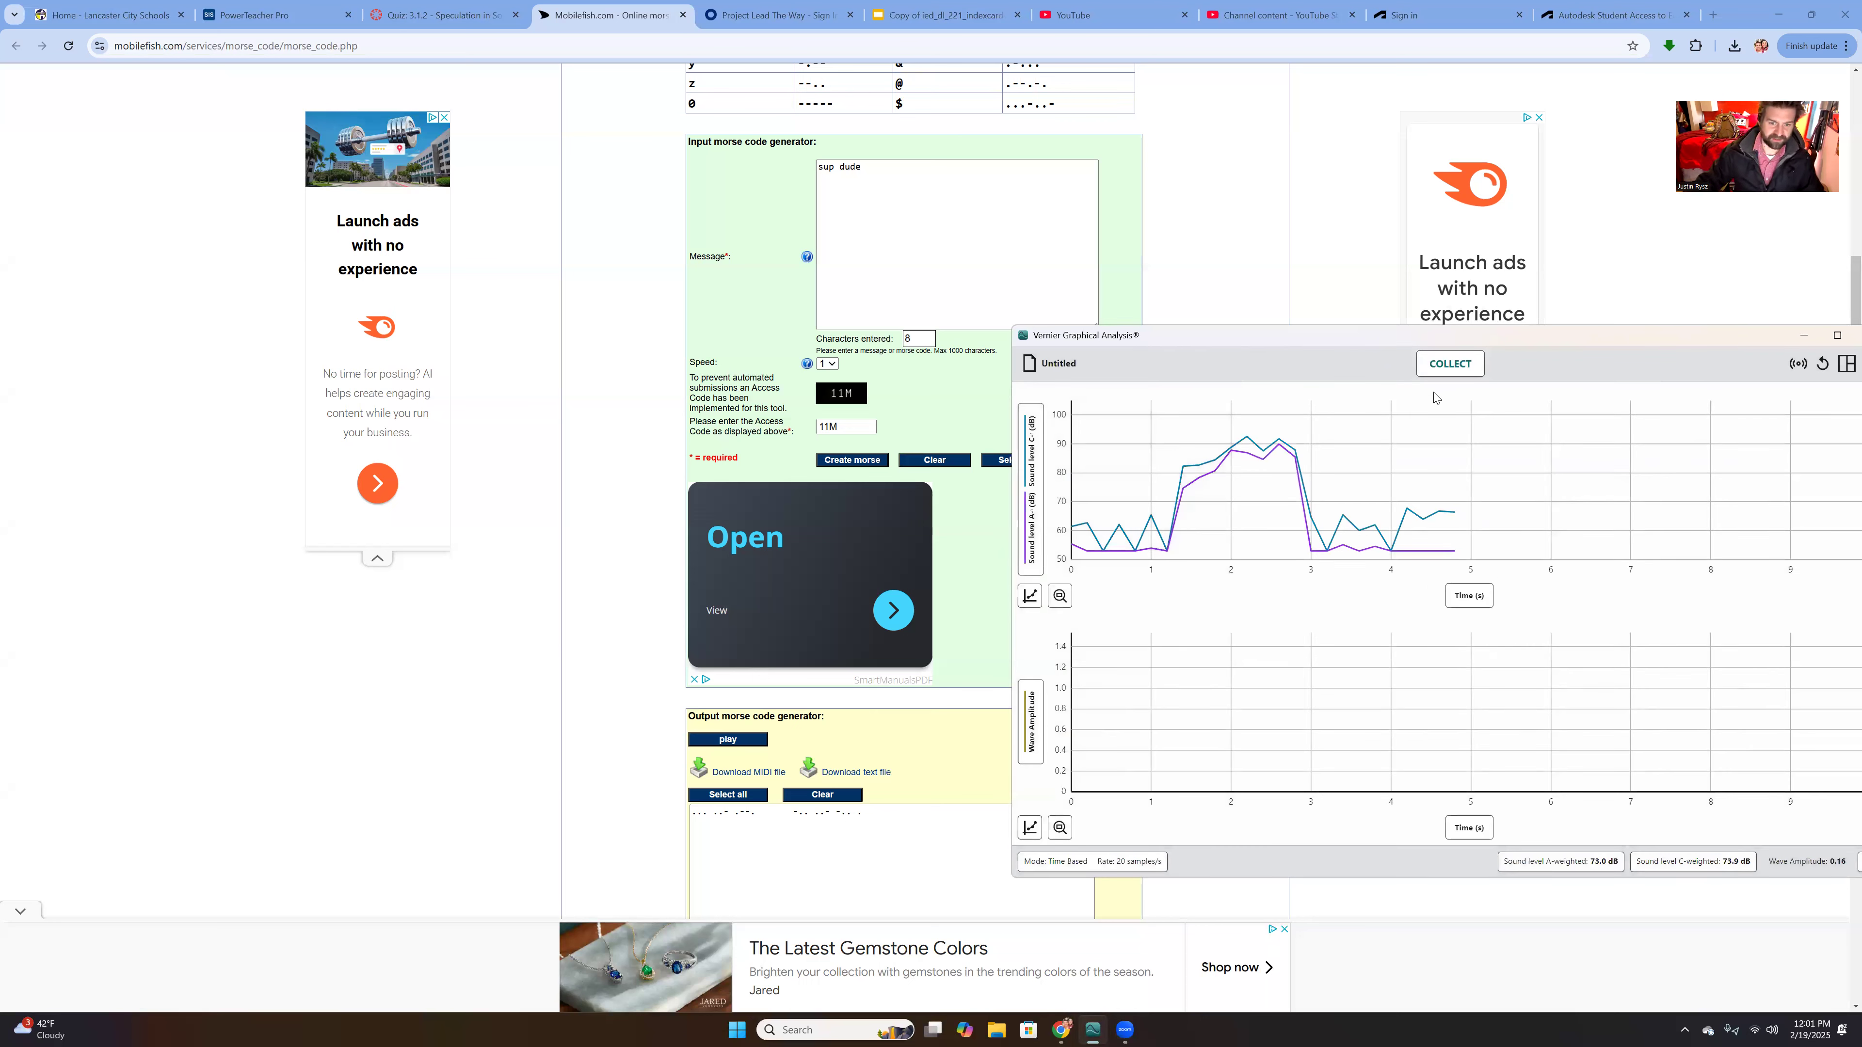
- Record a new sound run of the "sup dude" Morse playback at 20 samples/s and stop the collection
click(1452, 370)
click(740, 743)
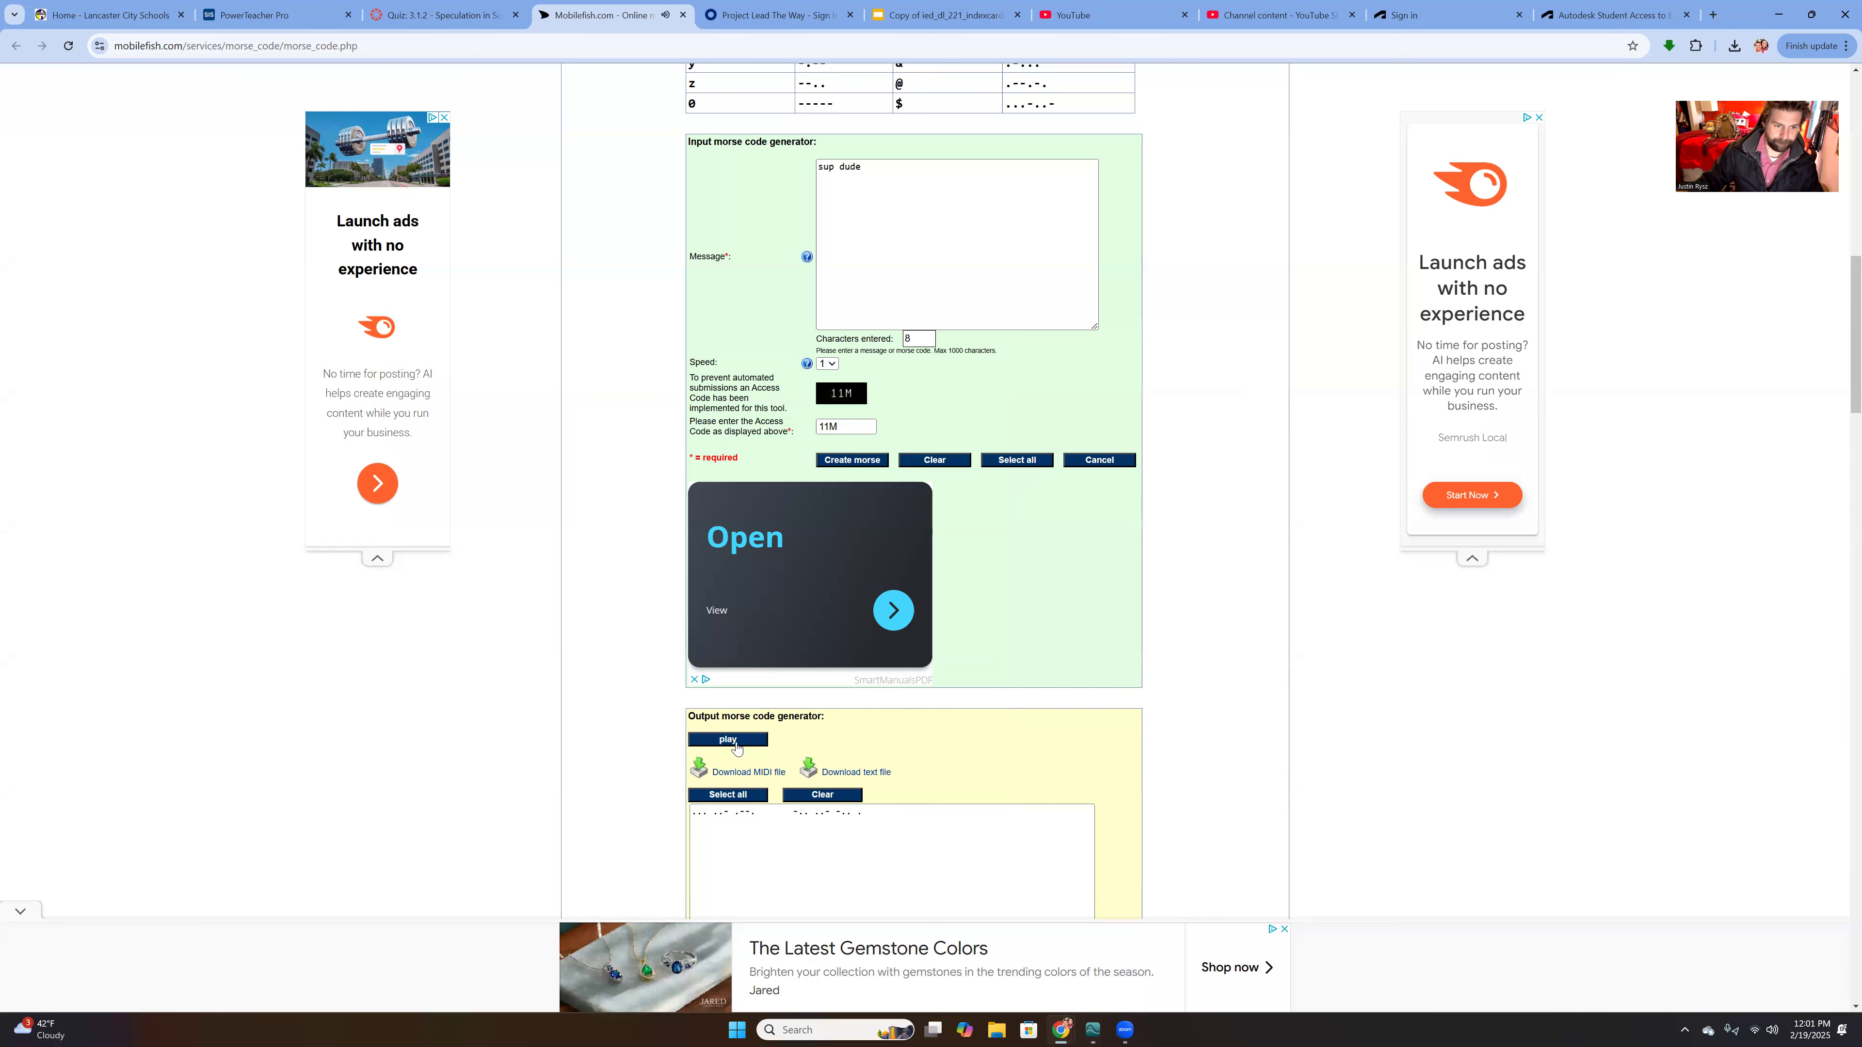
mouse_move(1120, 1030)
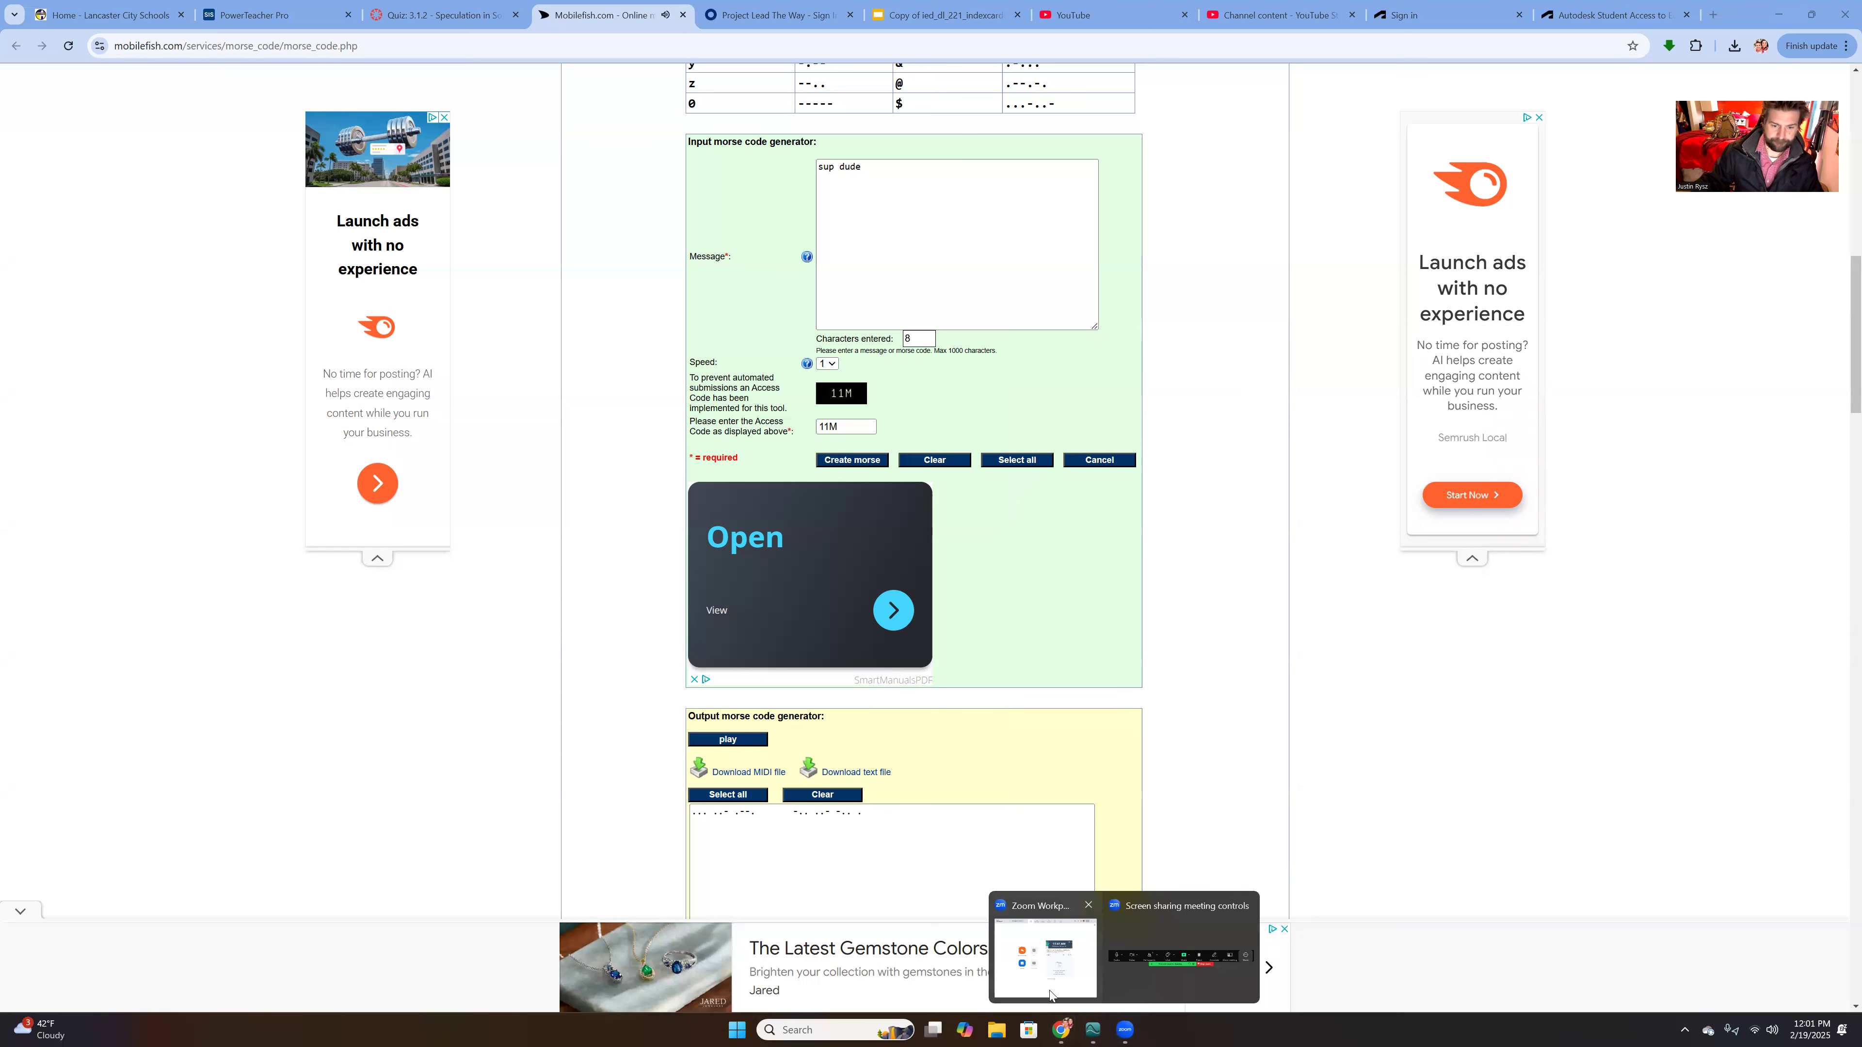
click(1093, 1030)
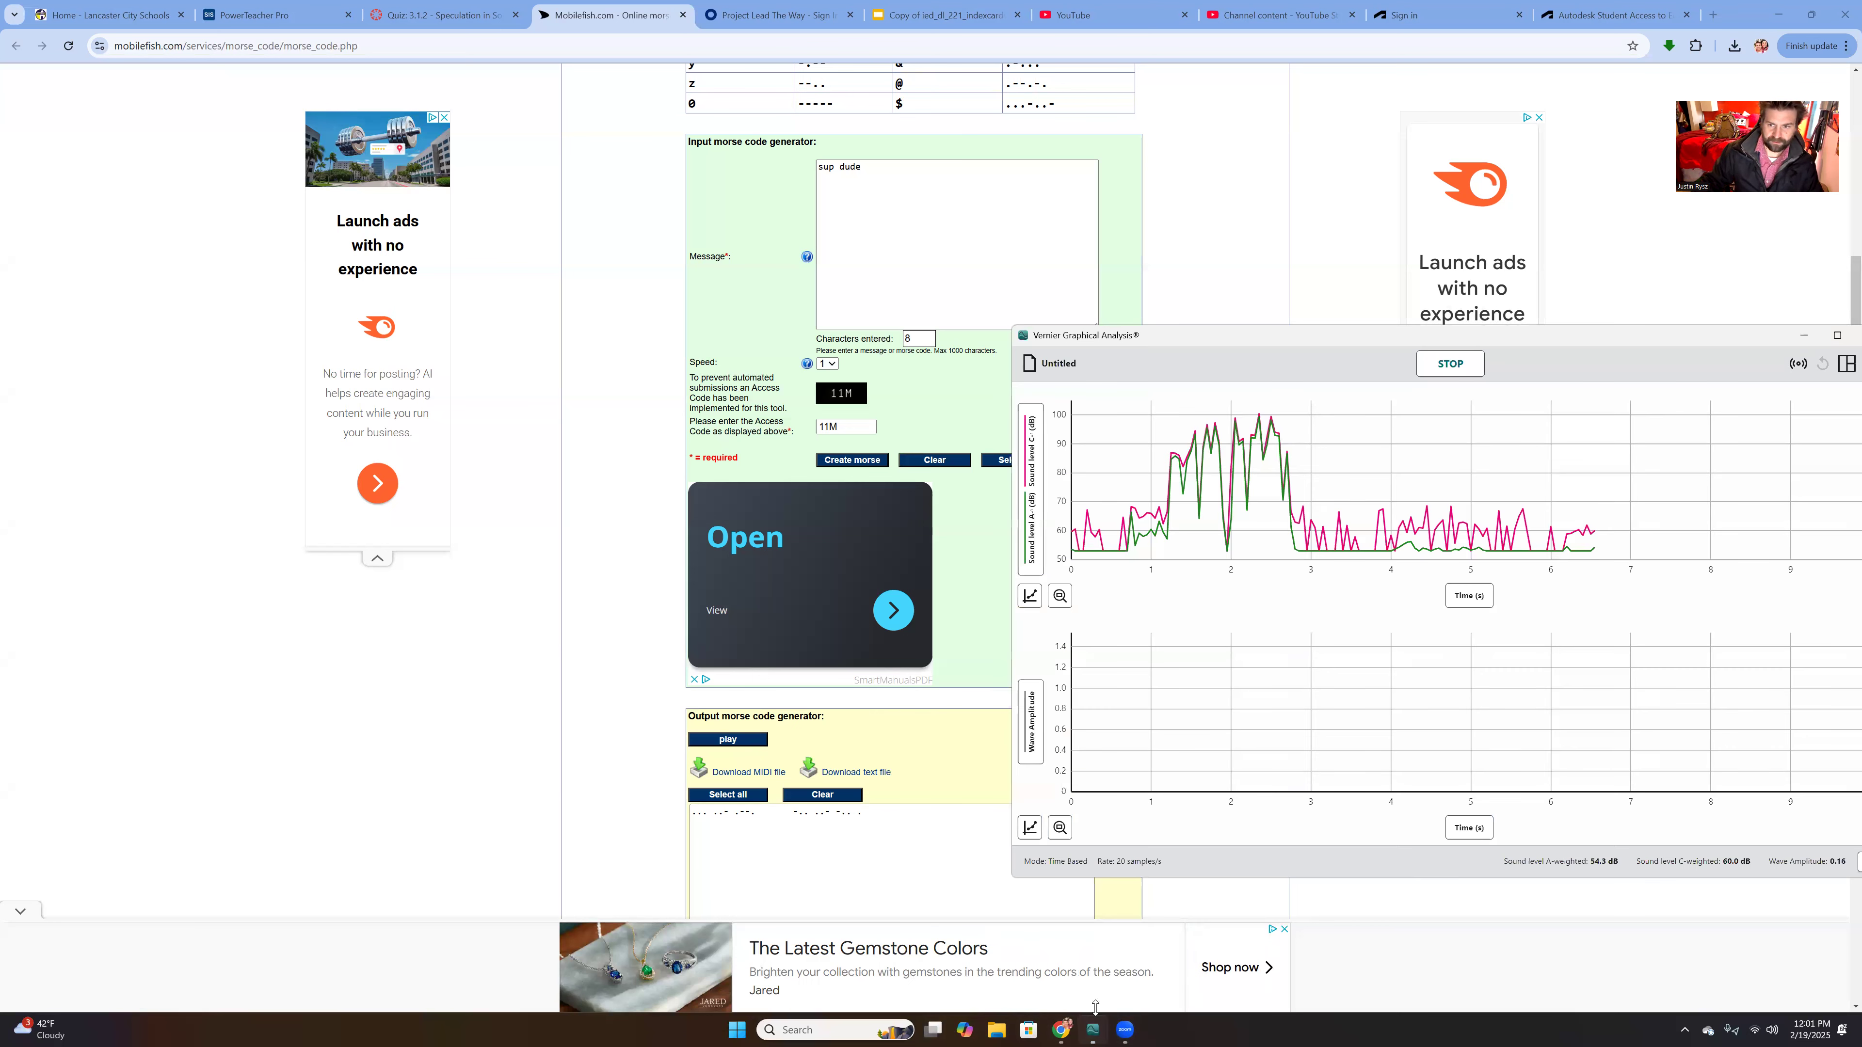
click(1438, 368)
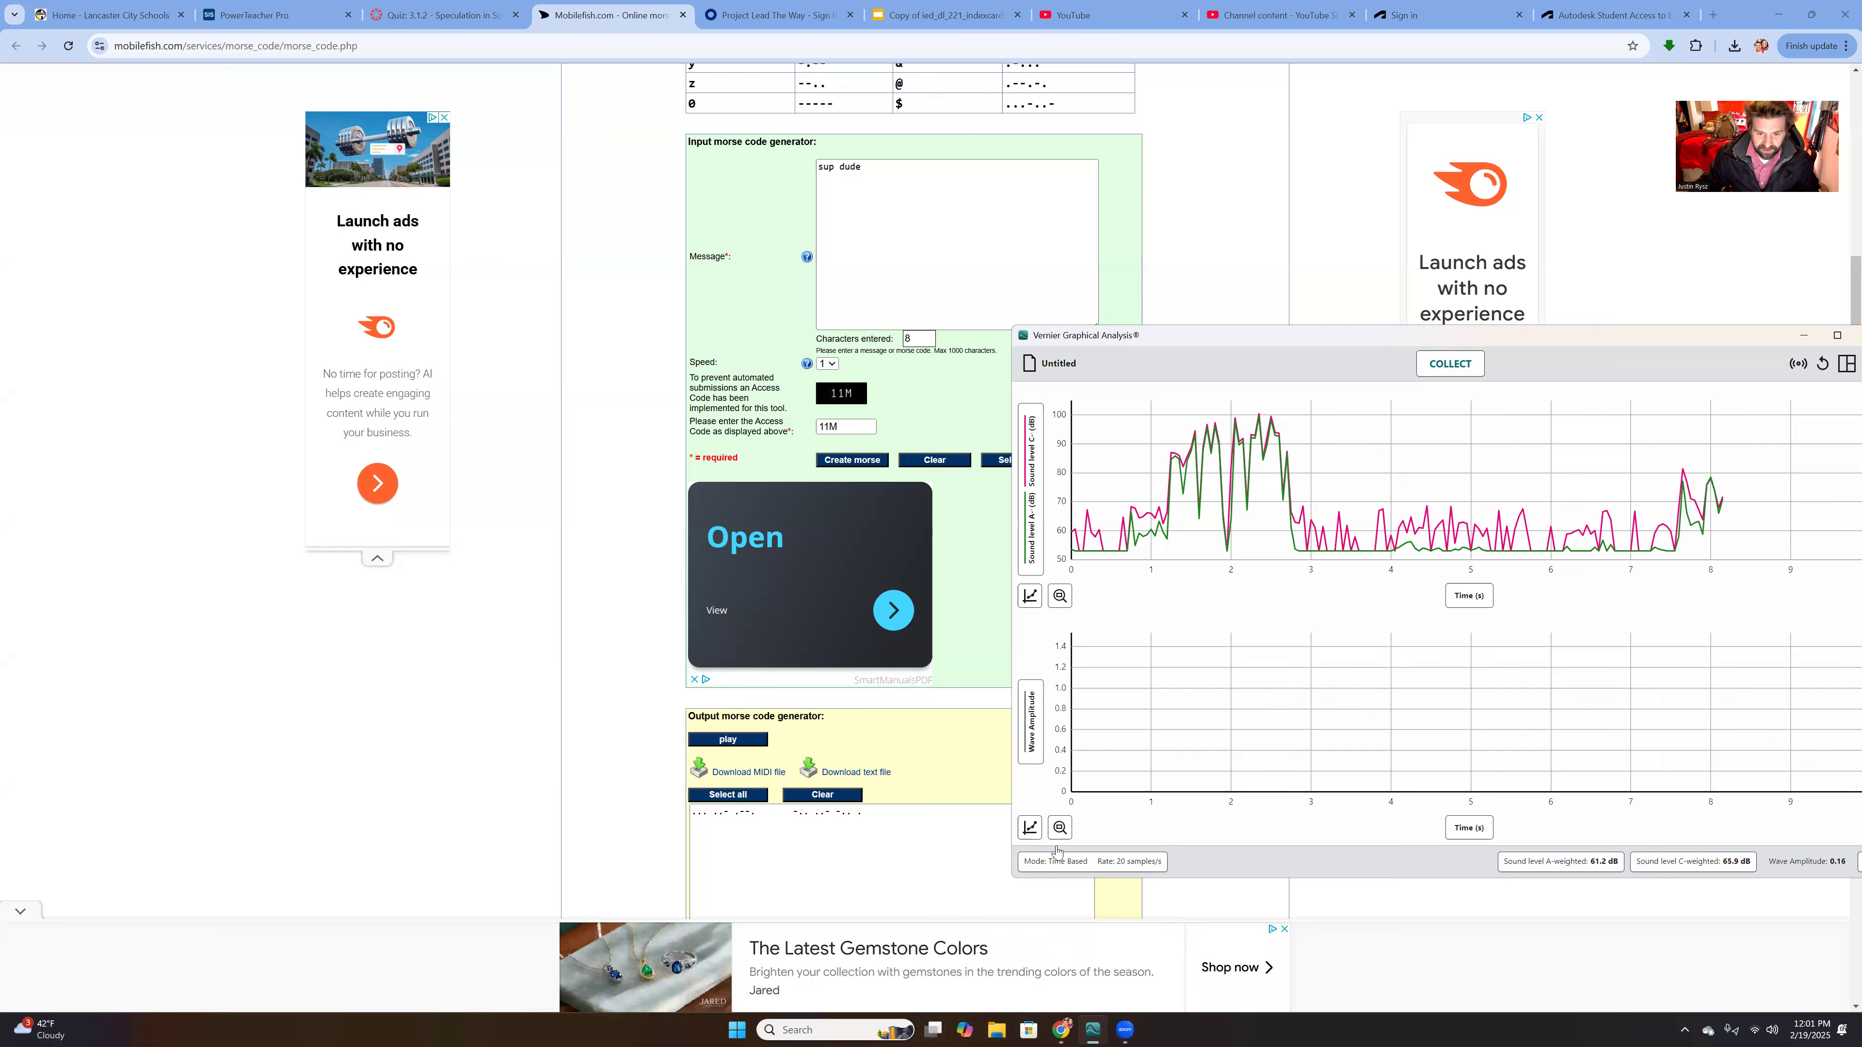
- Set the data collection rate to 50 samples/s
click(1072, 861)
double_click(1407, 529)
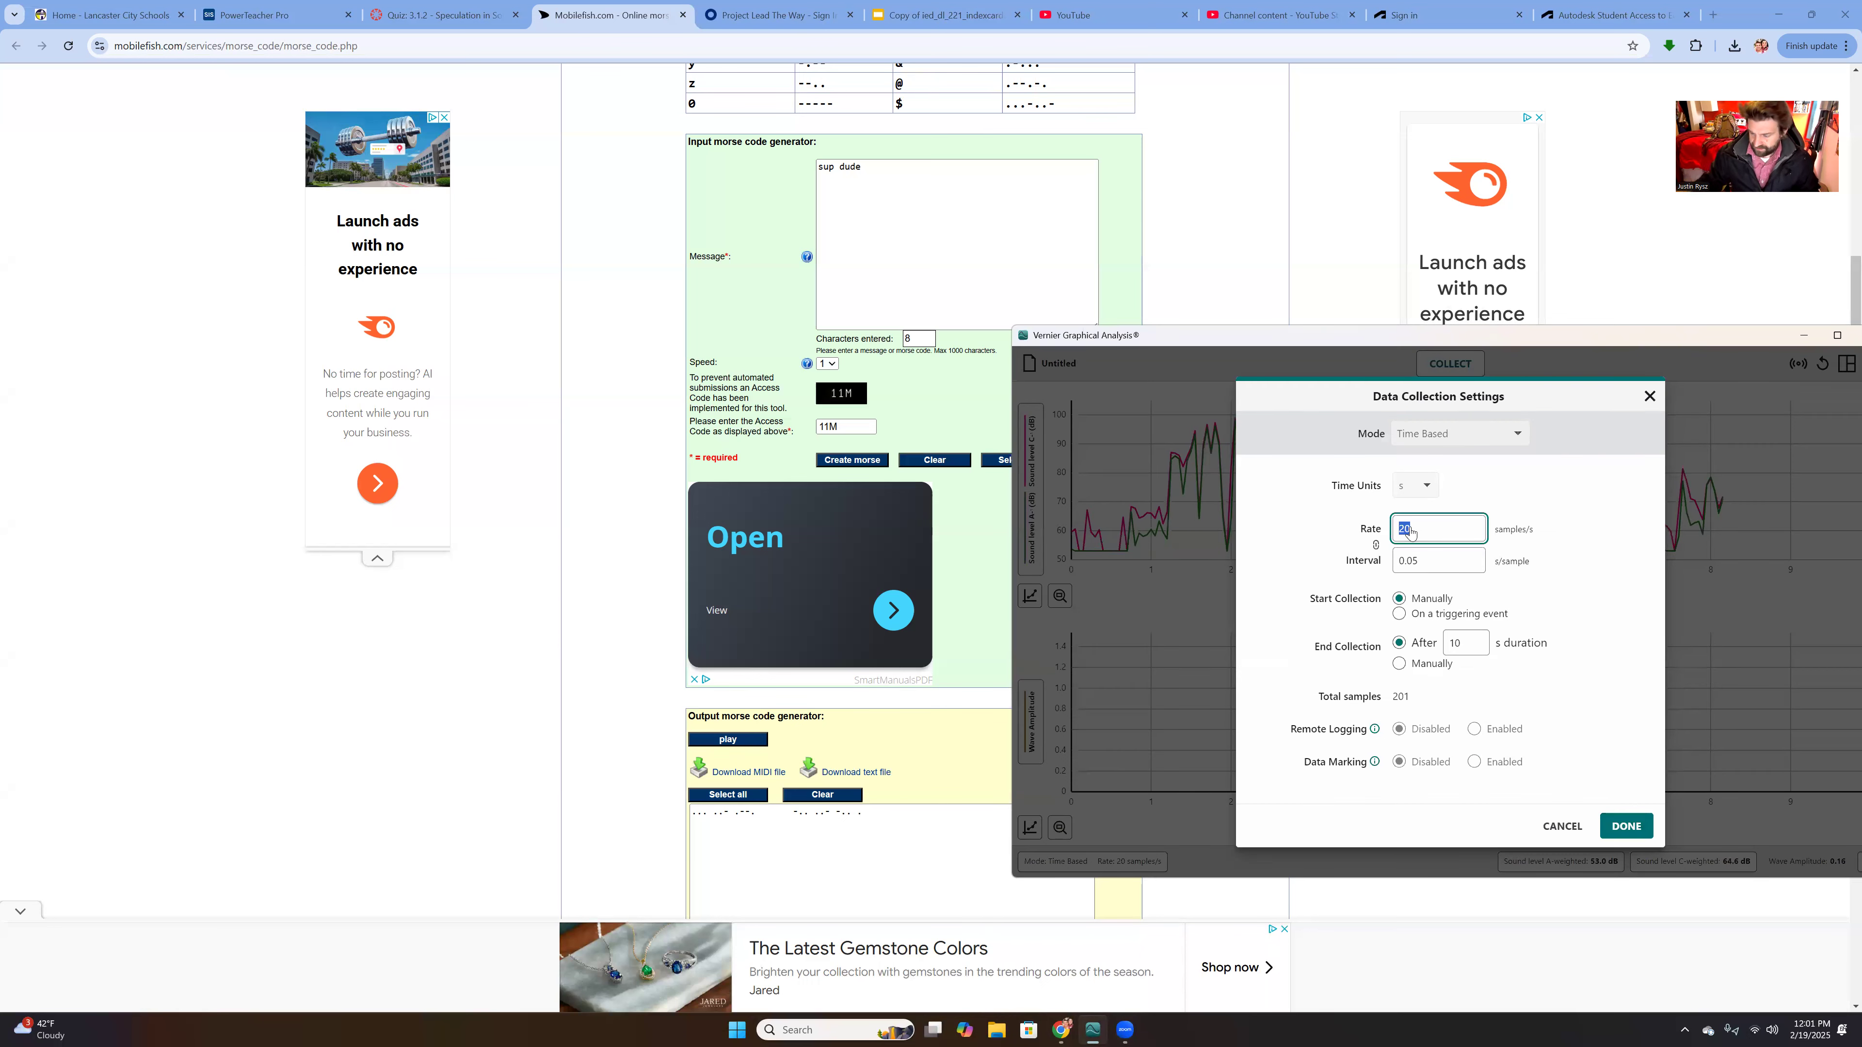
text(50)
click(1546, 582)
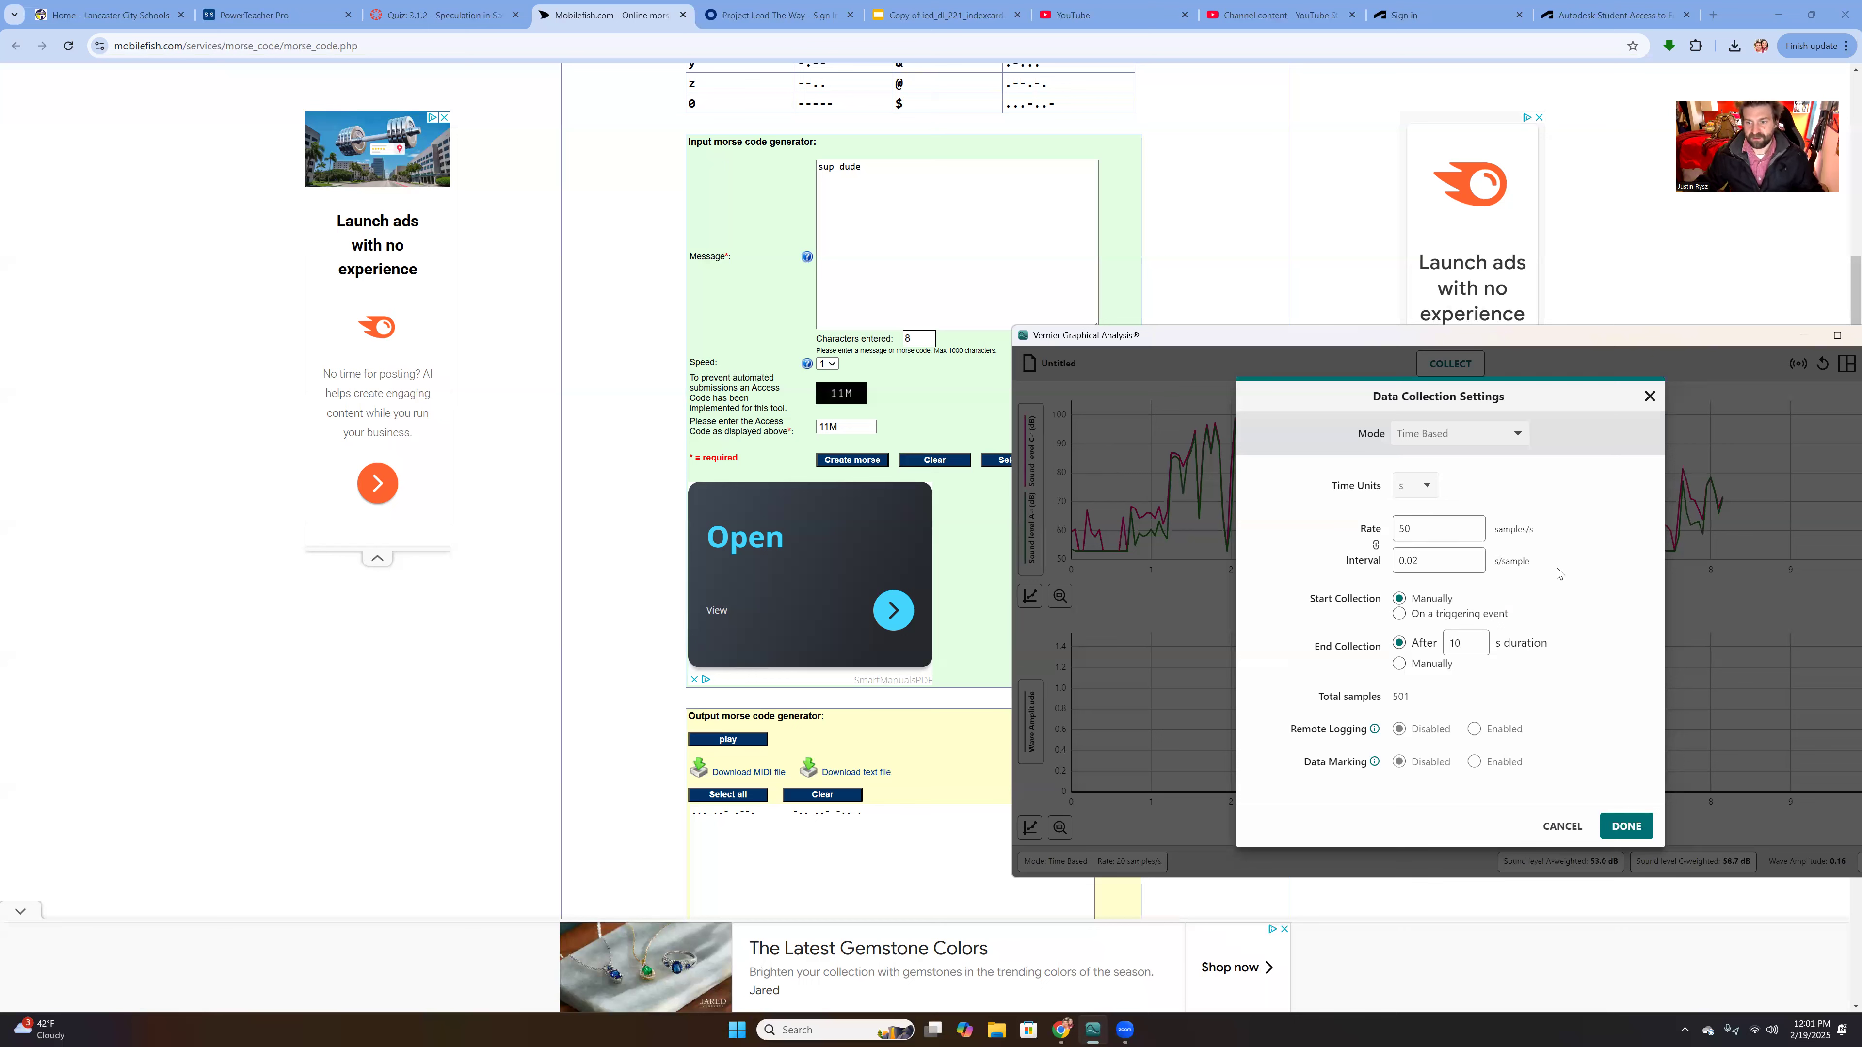
click(1619, 826)
- Record another run of the "sup dude" Morse playback at 50 samples/s and stop the collection
click(1450, 364)
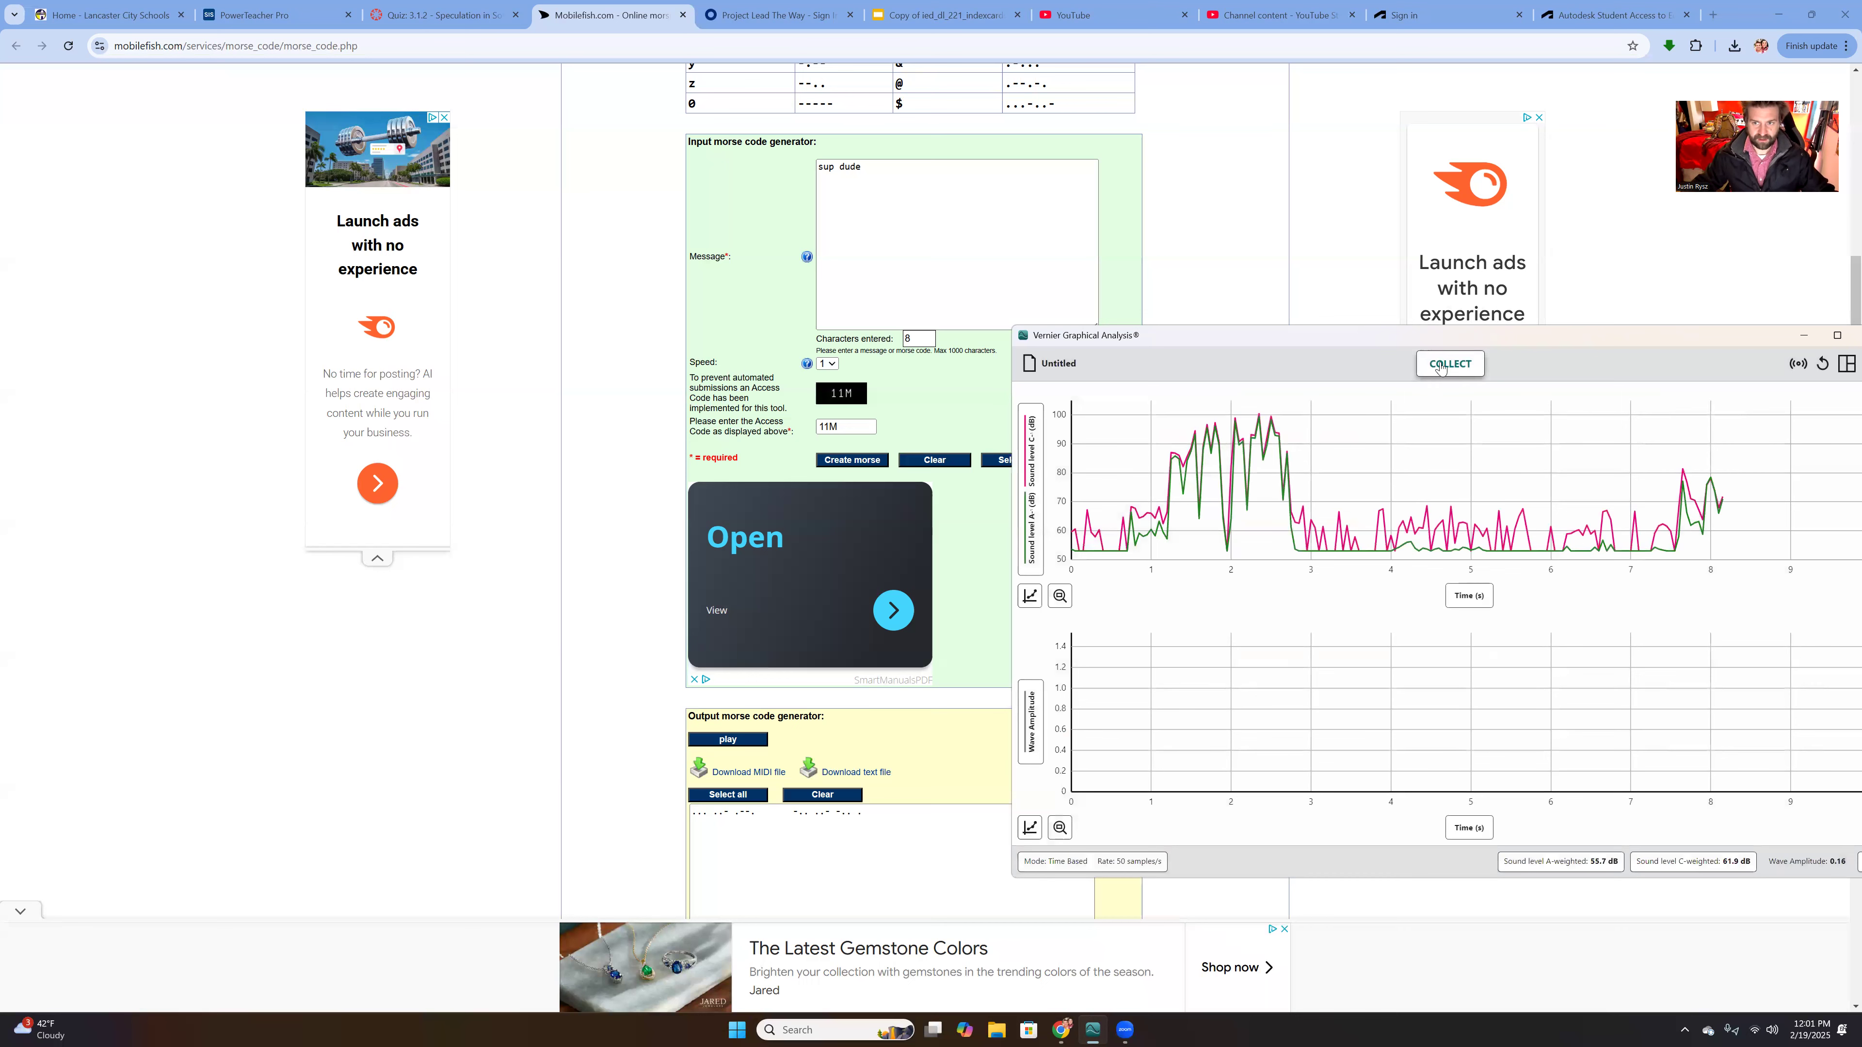
click(741, 746)
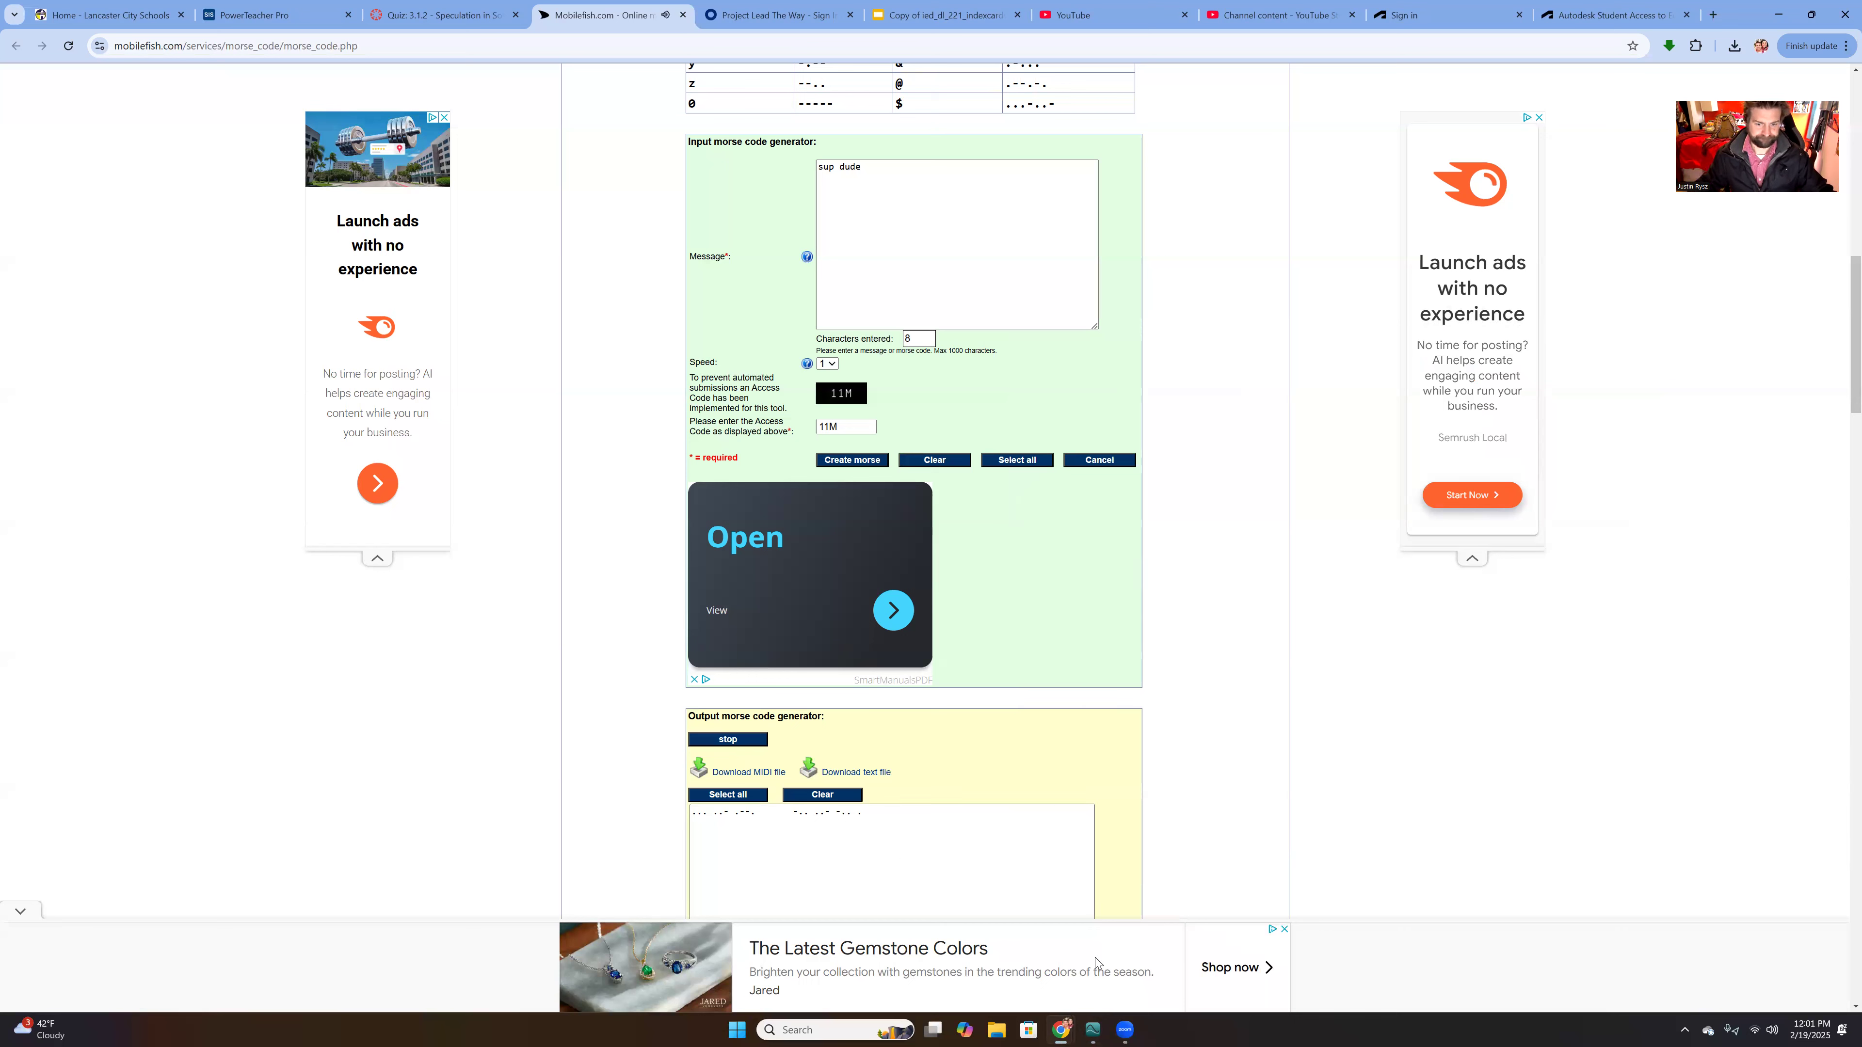
click(1092, 1030)
click(1454, 365)
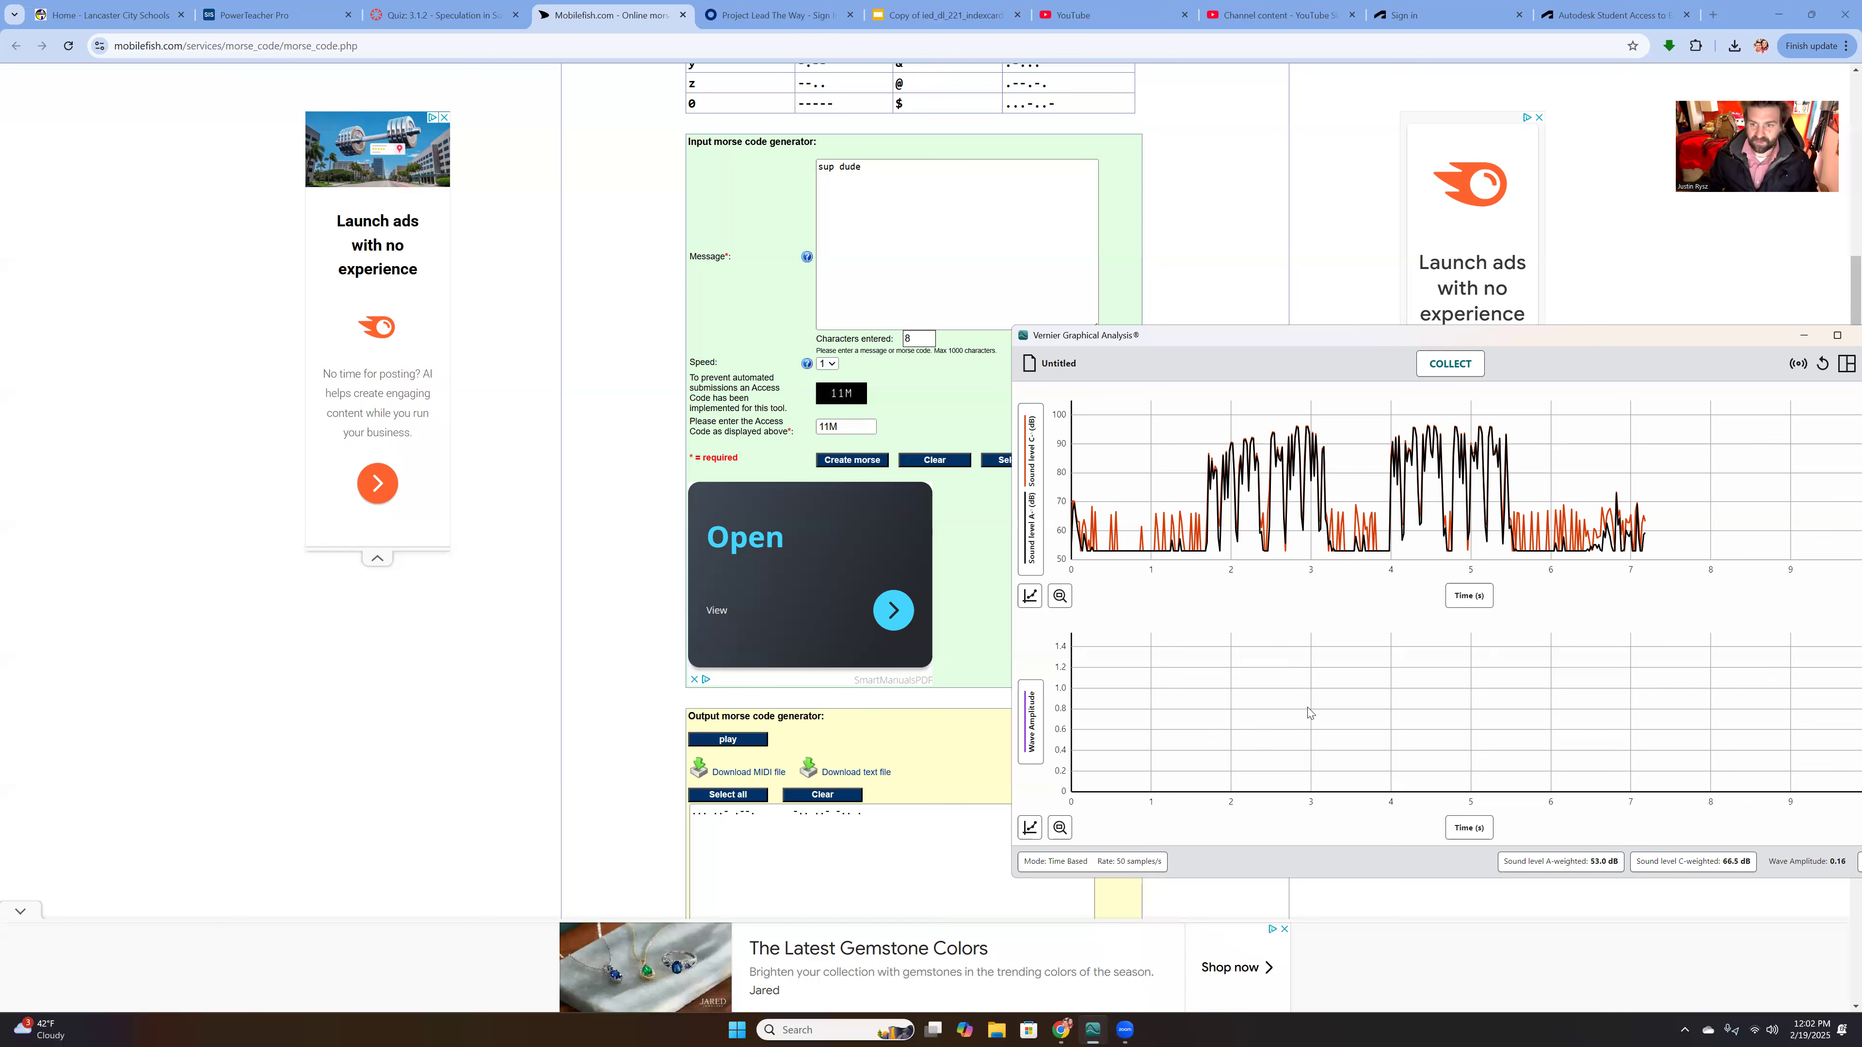
- Return to the quiz, advance to the letter A notebook page and expand the help hint on drawing the graph
click(1804, 335)
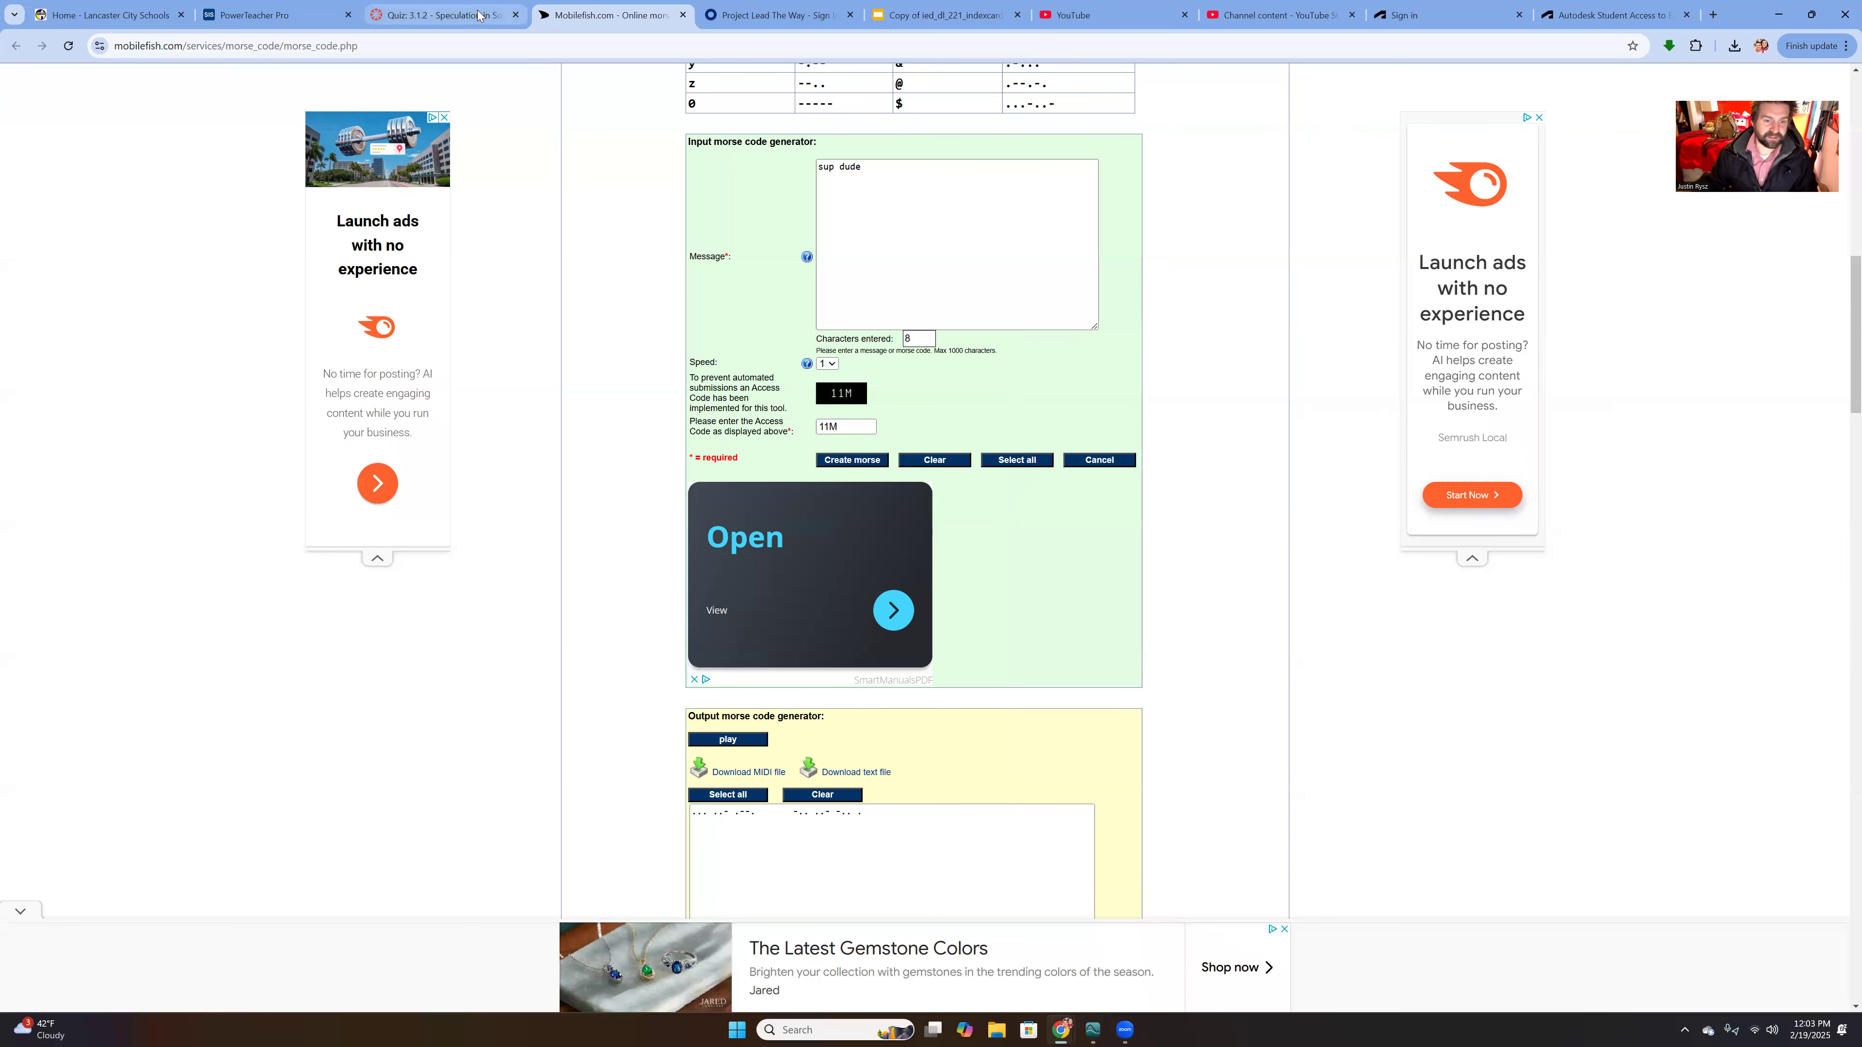
key(ctrl+shift+Tab)
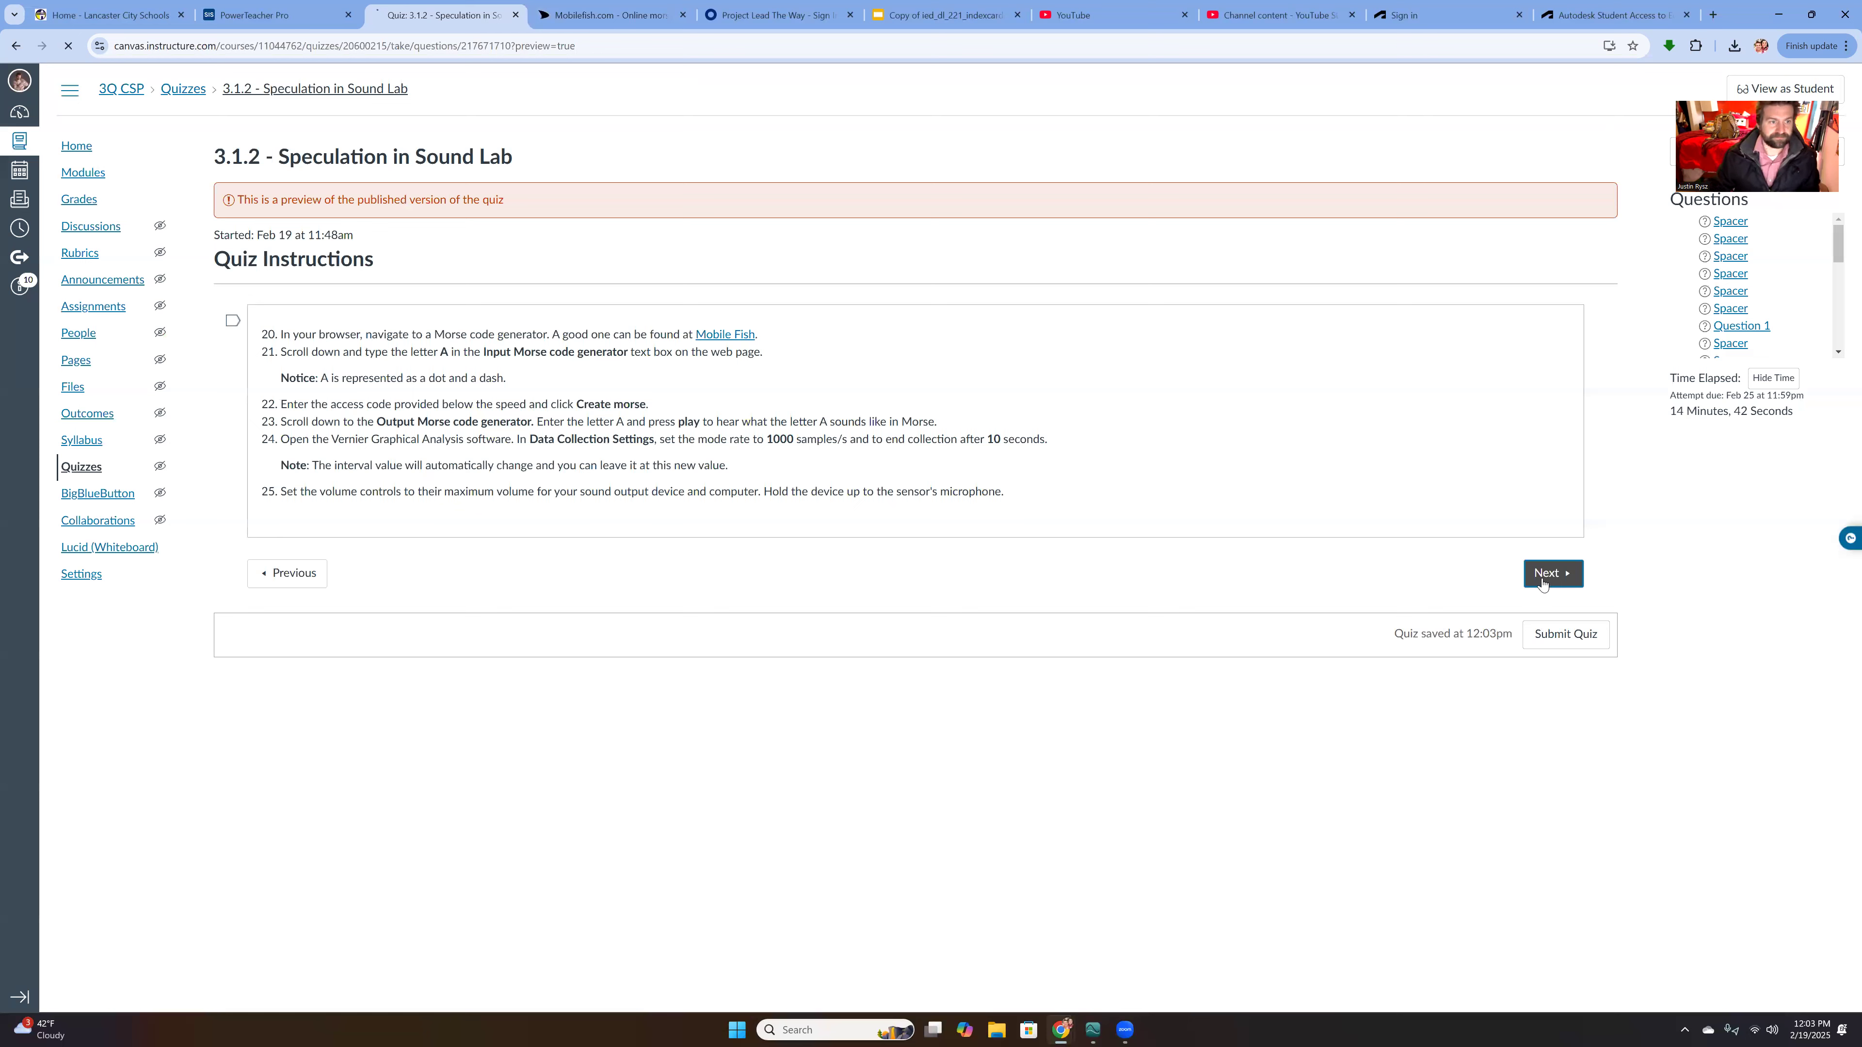
click(1542, 580)
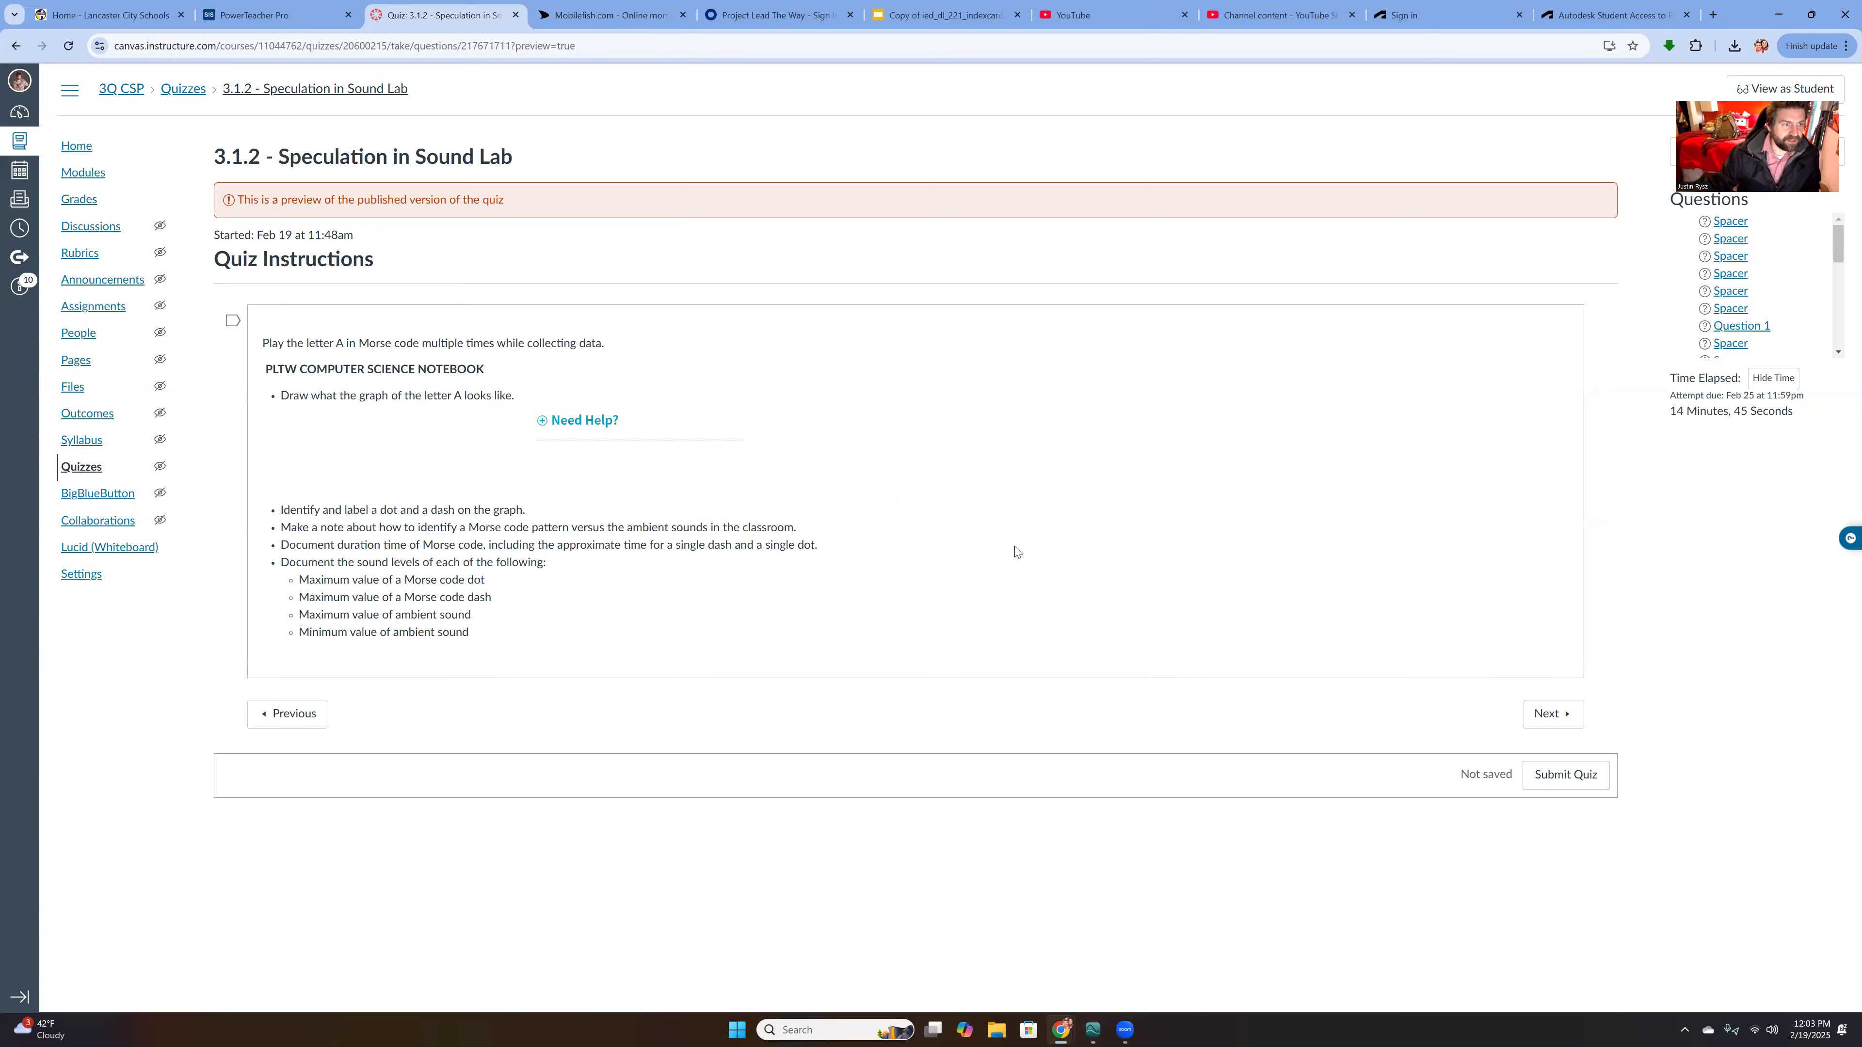
click(543, 424)
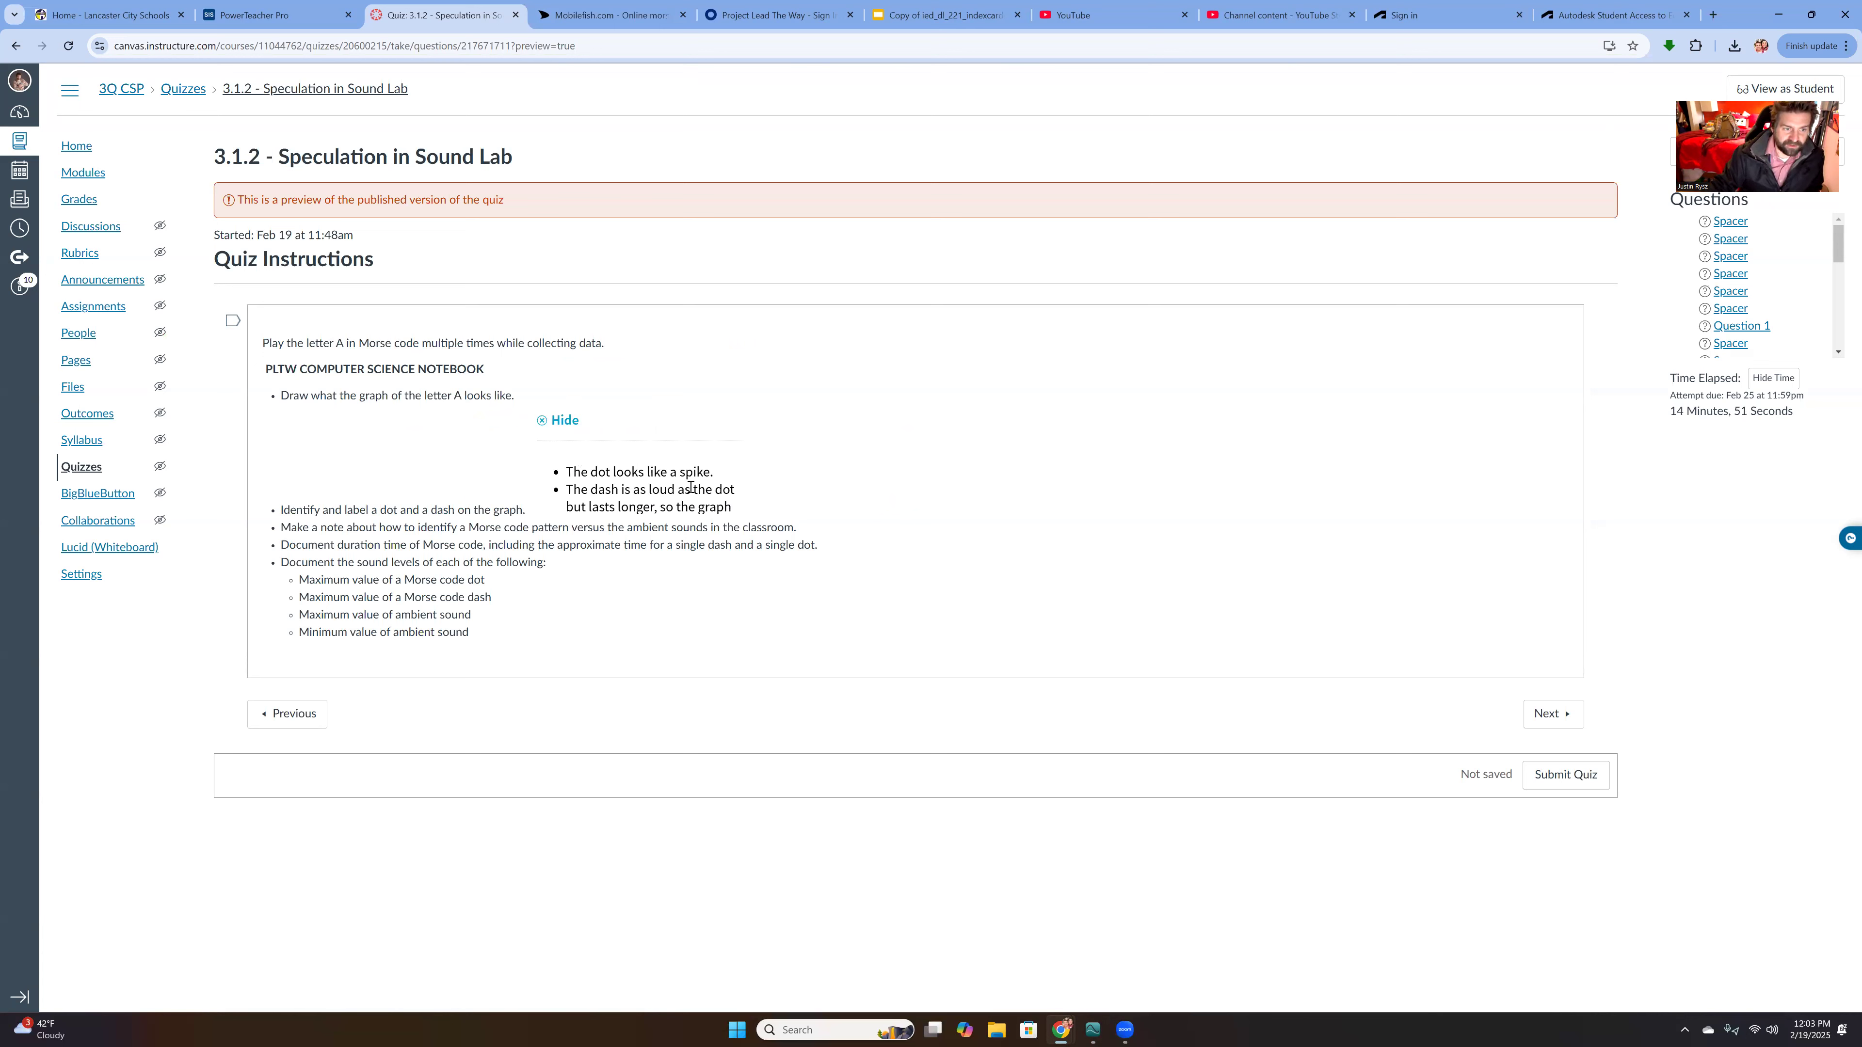
- Collapse the help hint and advance the quiz past the I AM page to the Extract Information from Sound page
click(537, 422)
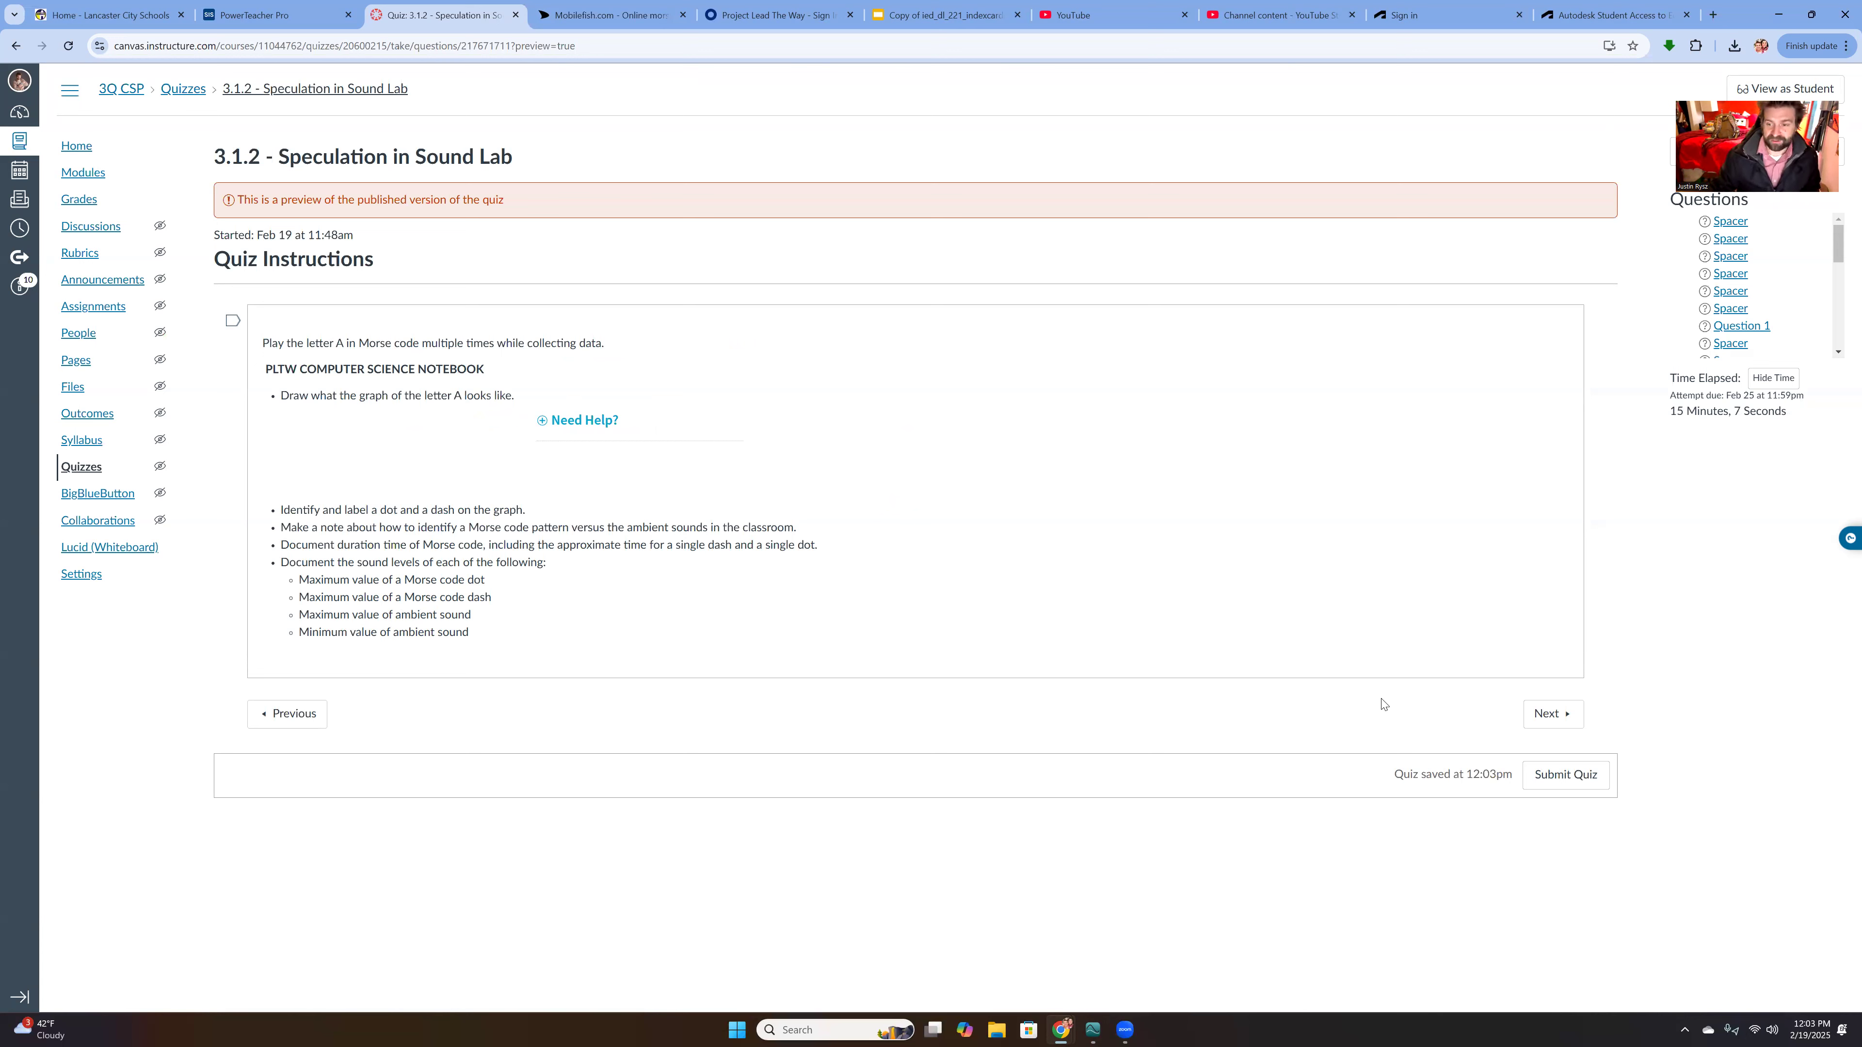
click(1544, 722)
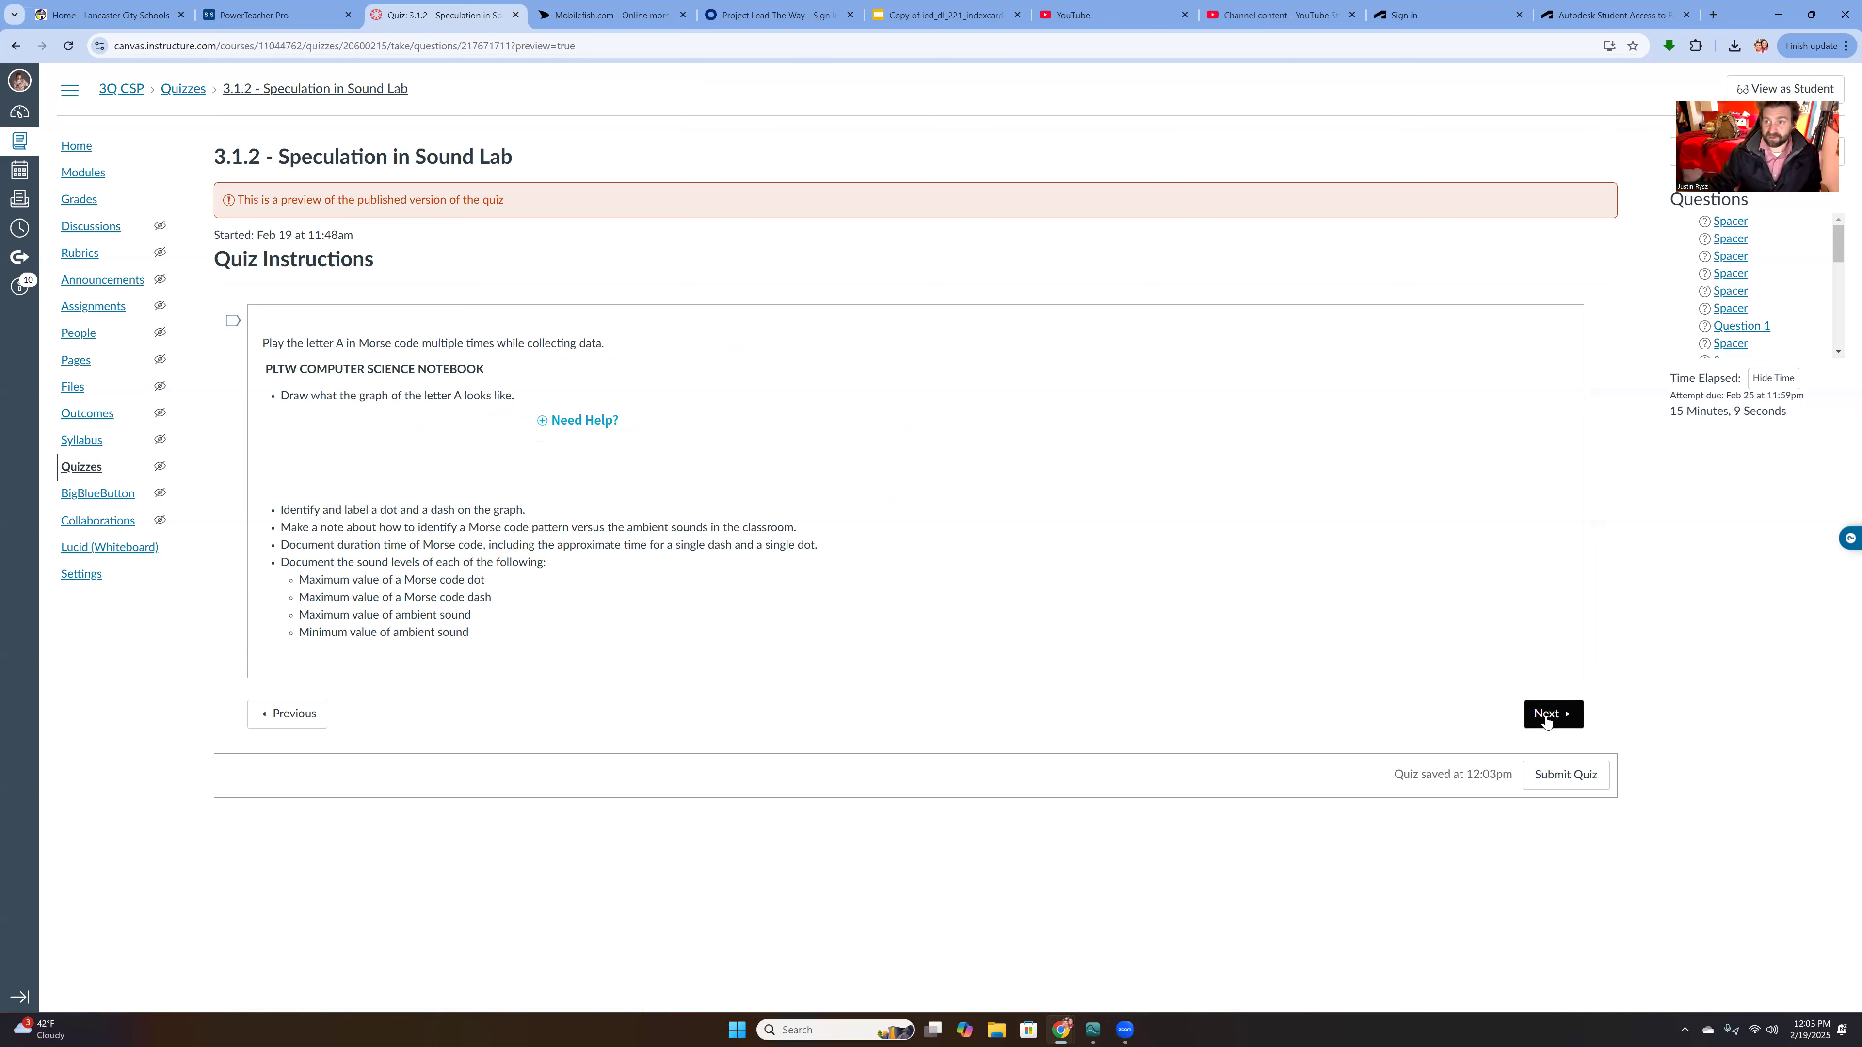
click(1547, 720)
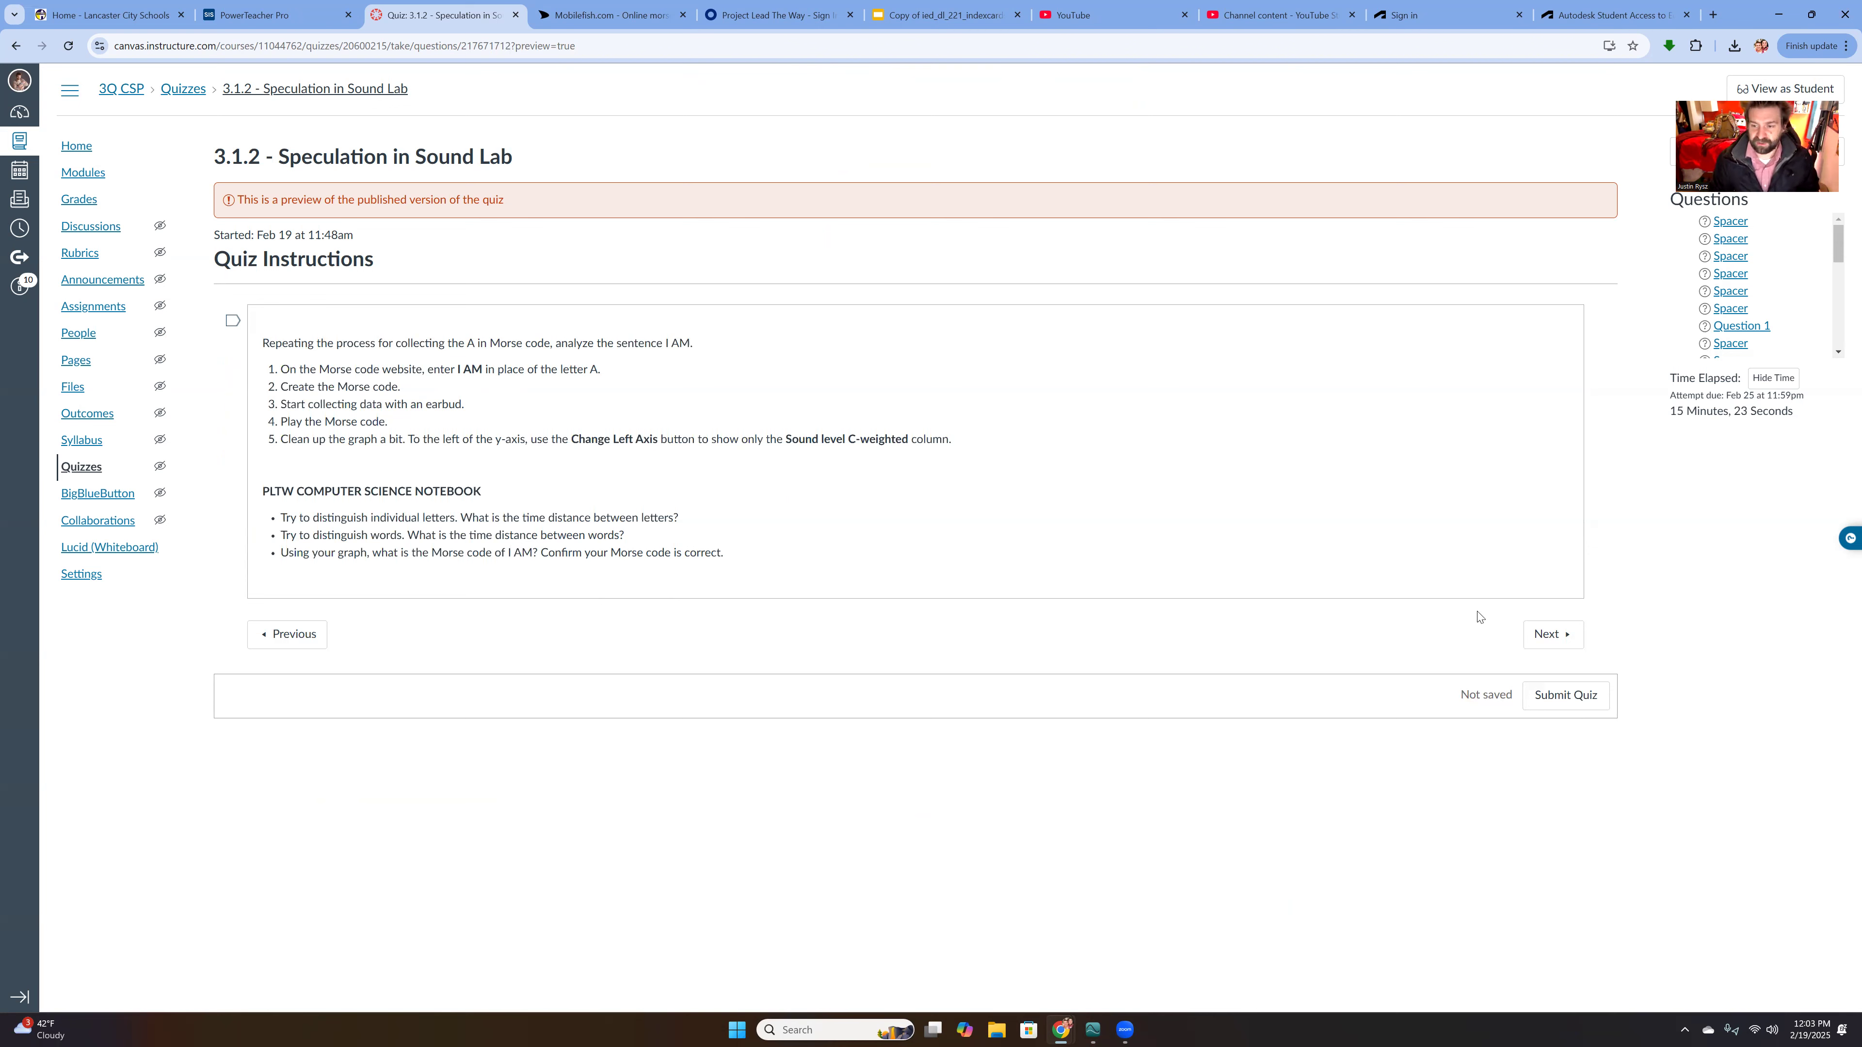
click(1552, 635)
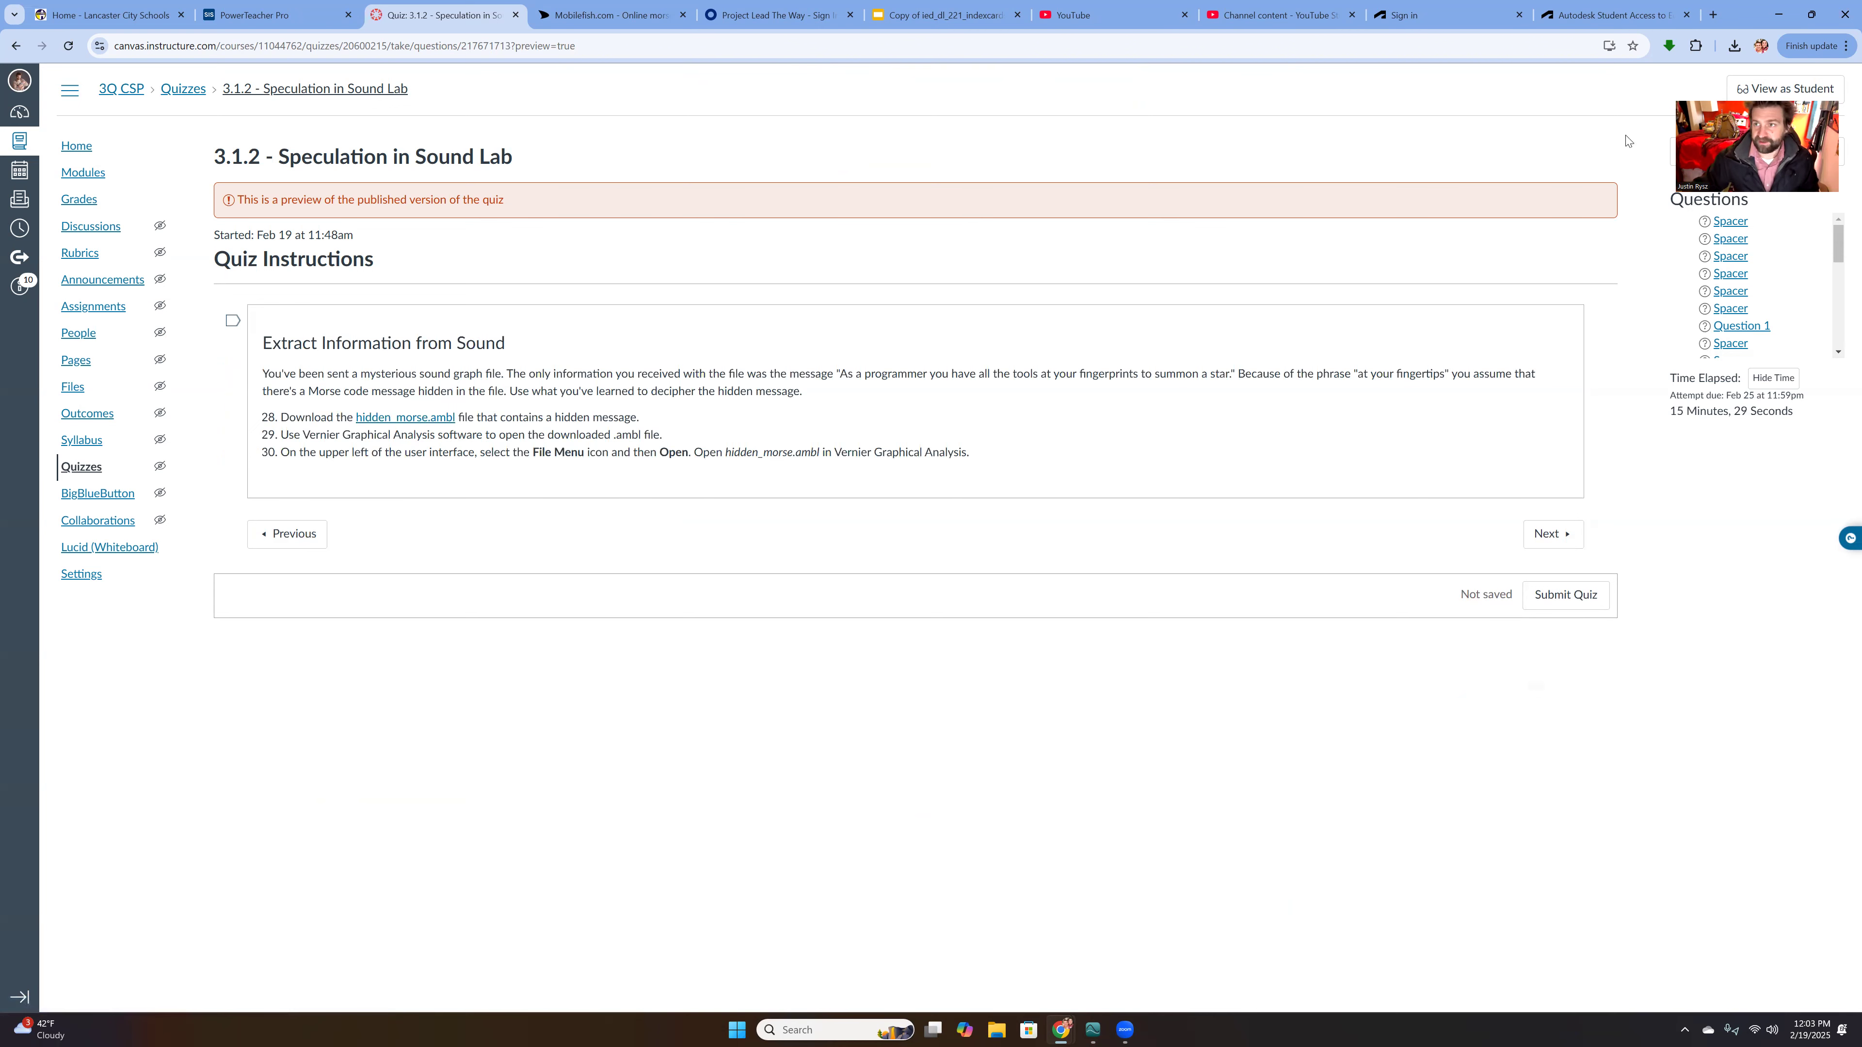
- Check the recent downloads for hidden_morse.ambl and advance the quiz to the Example Morse Graph page
click(1734, 47)
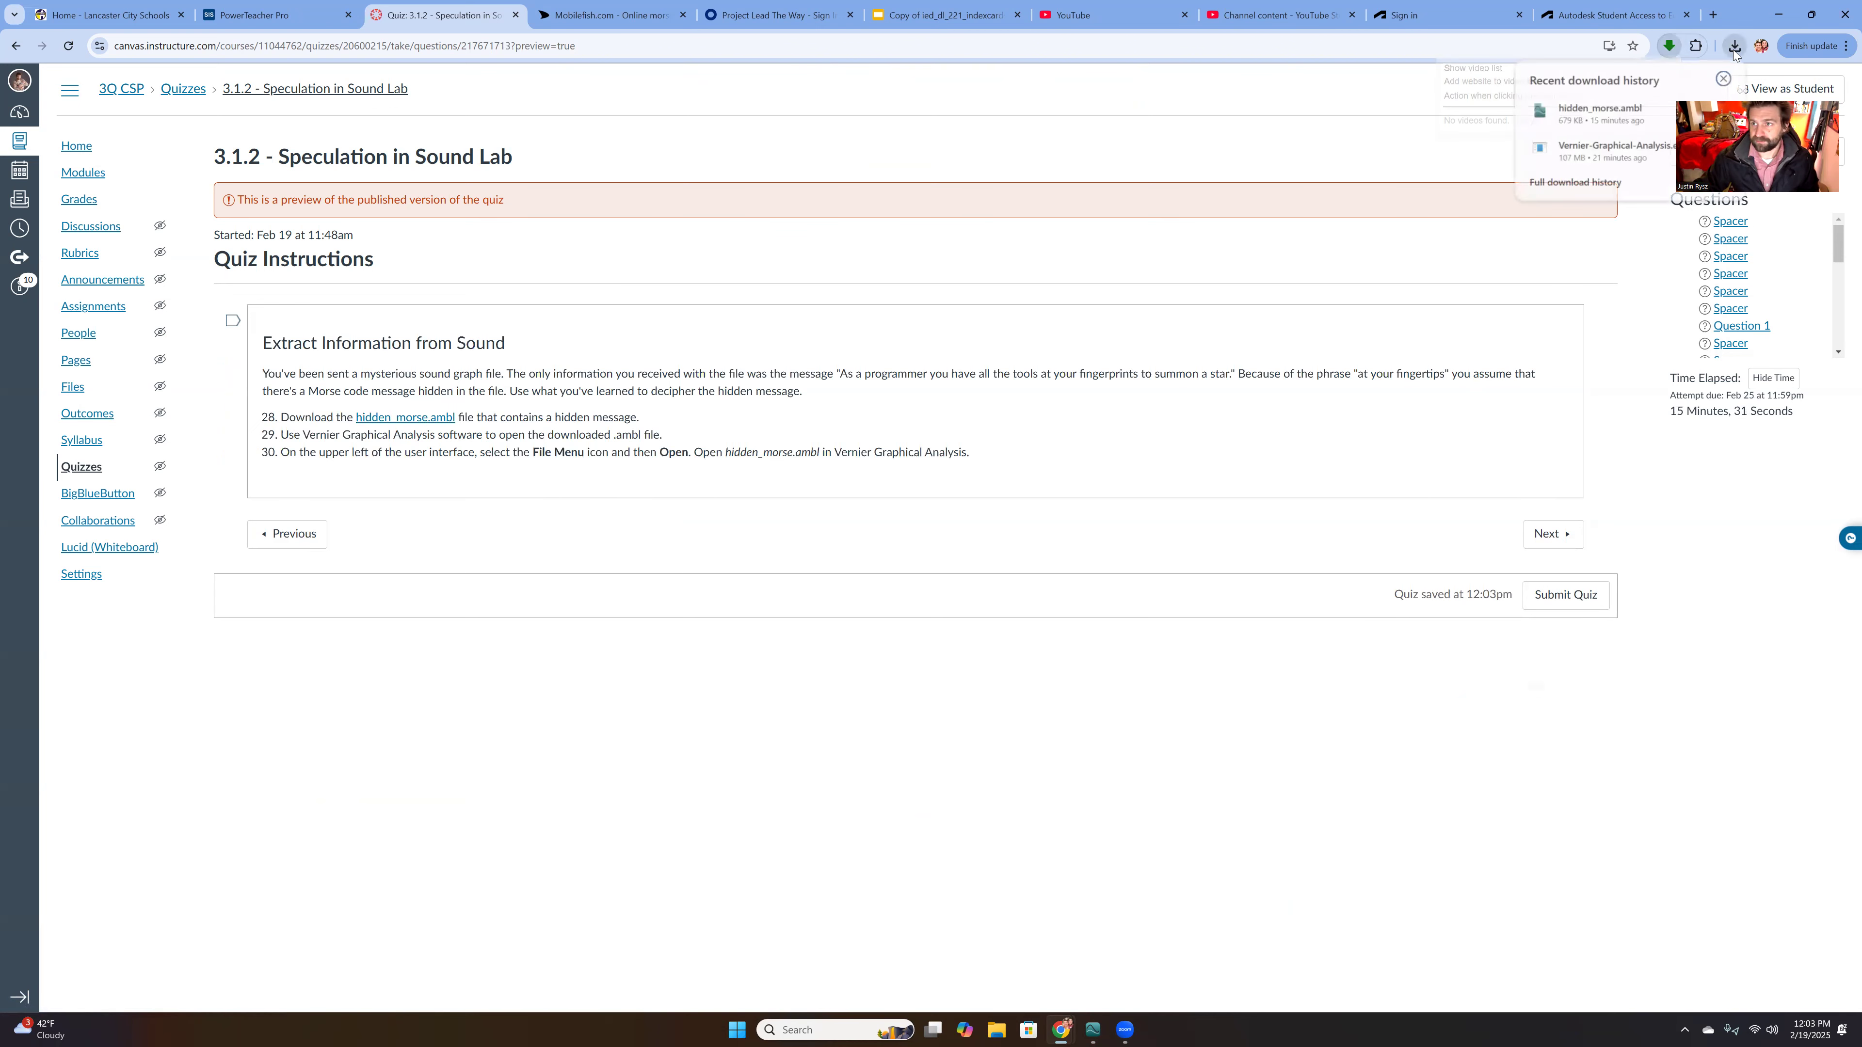
click(1610, 109)
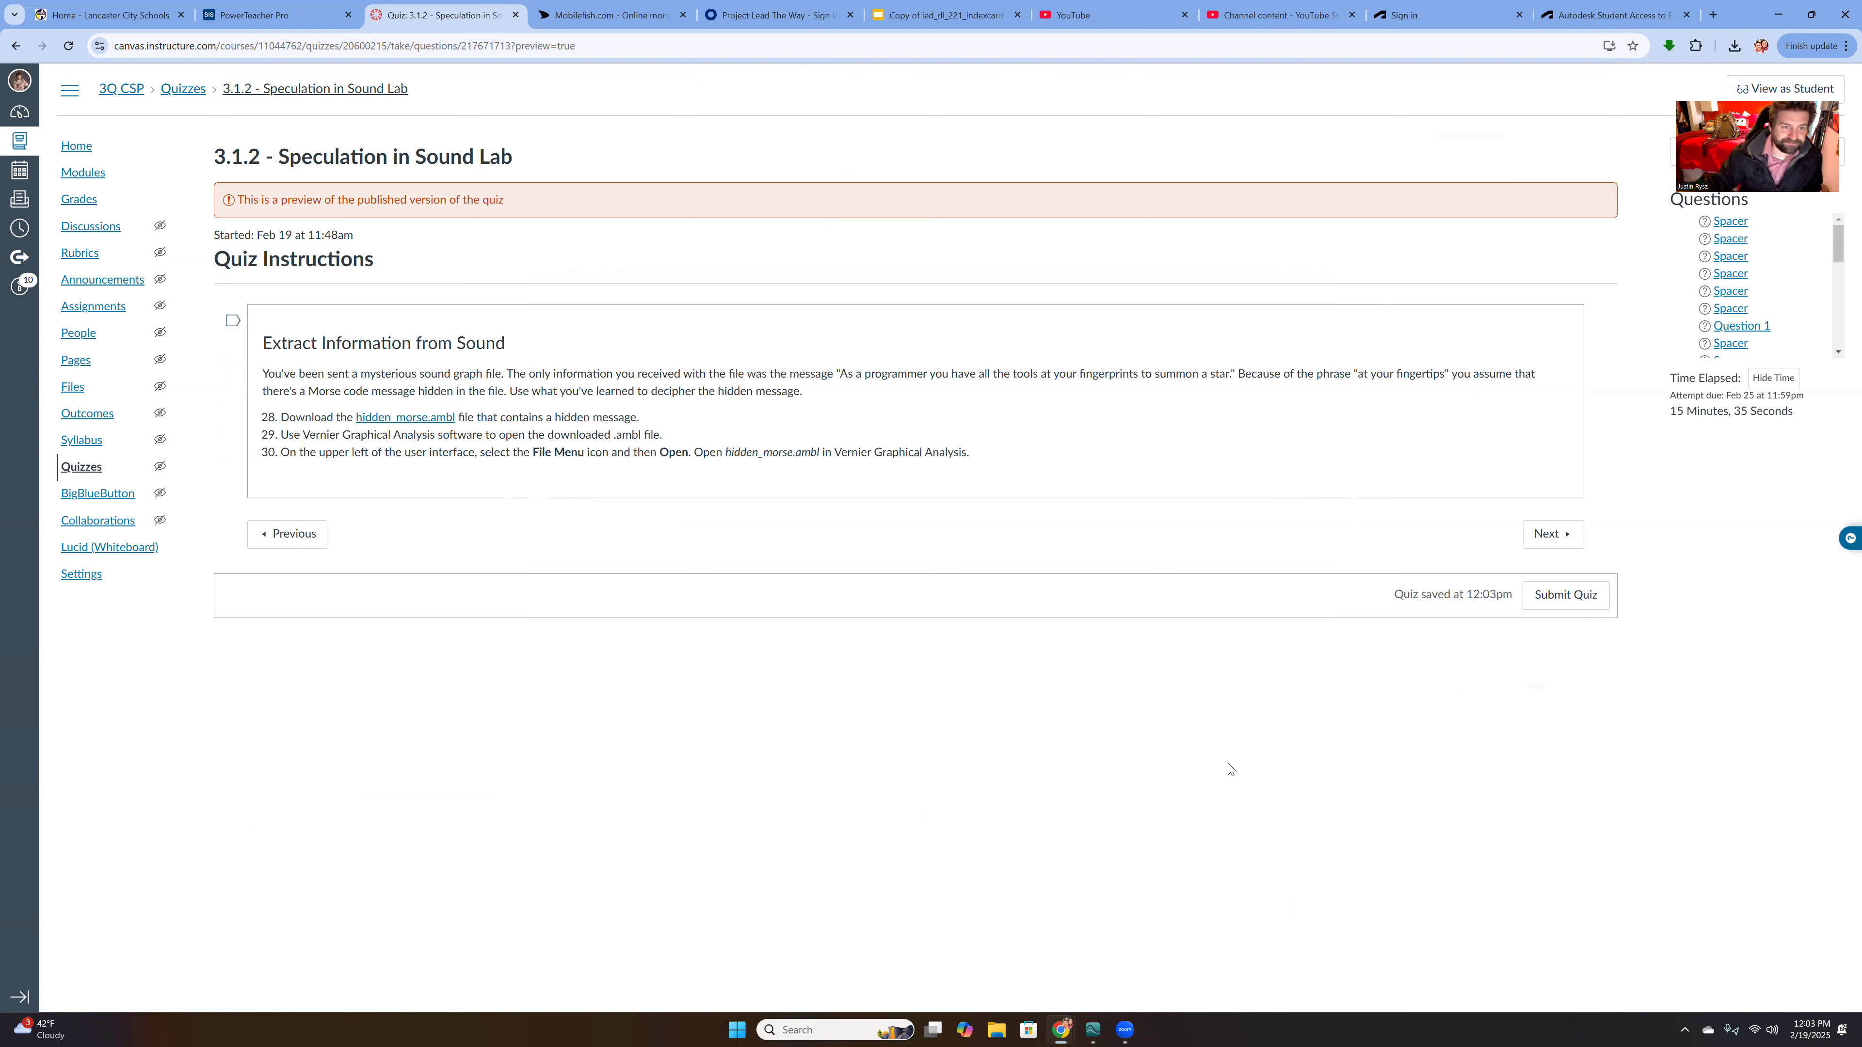
click(1547, 533)
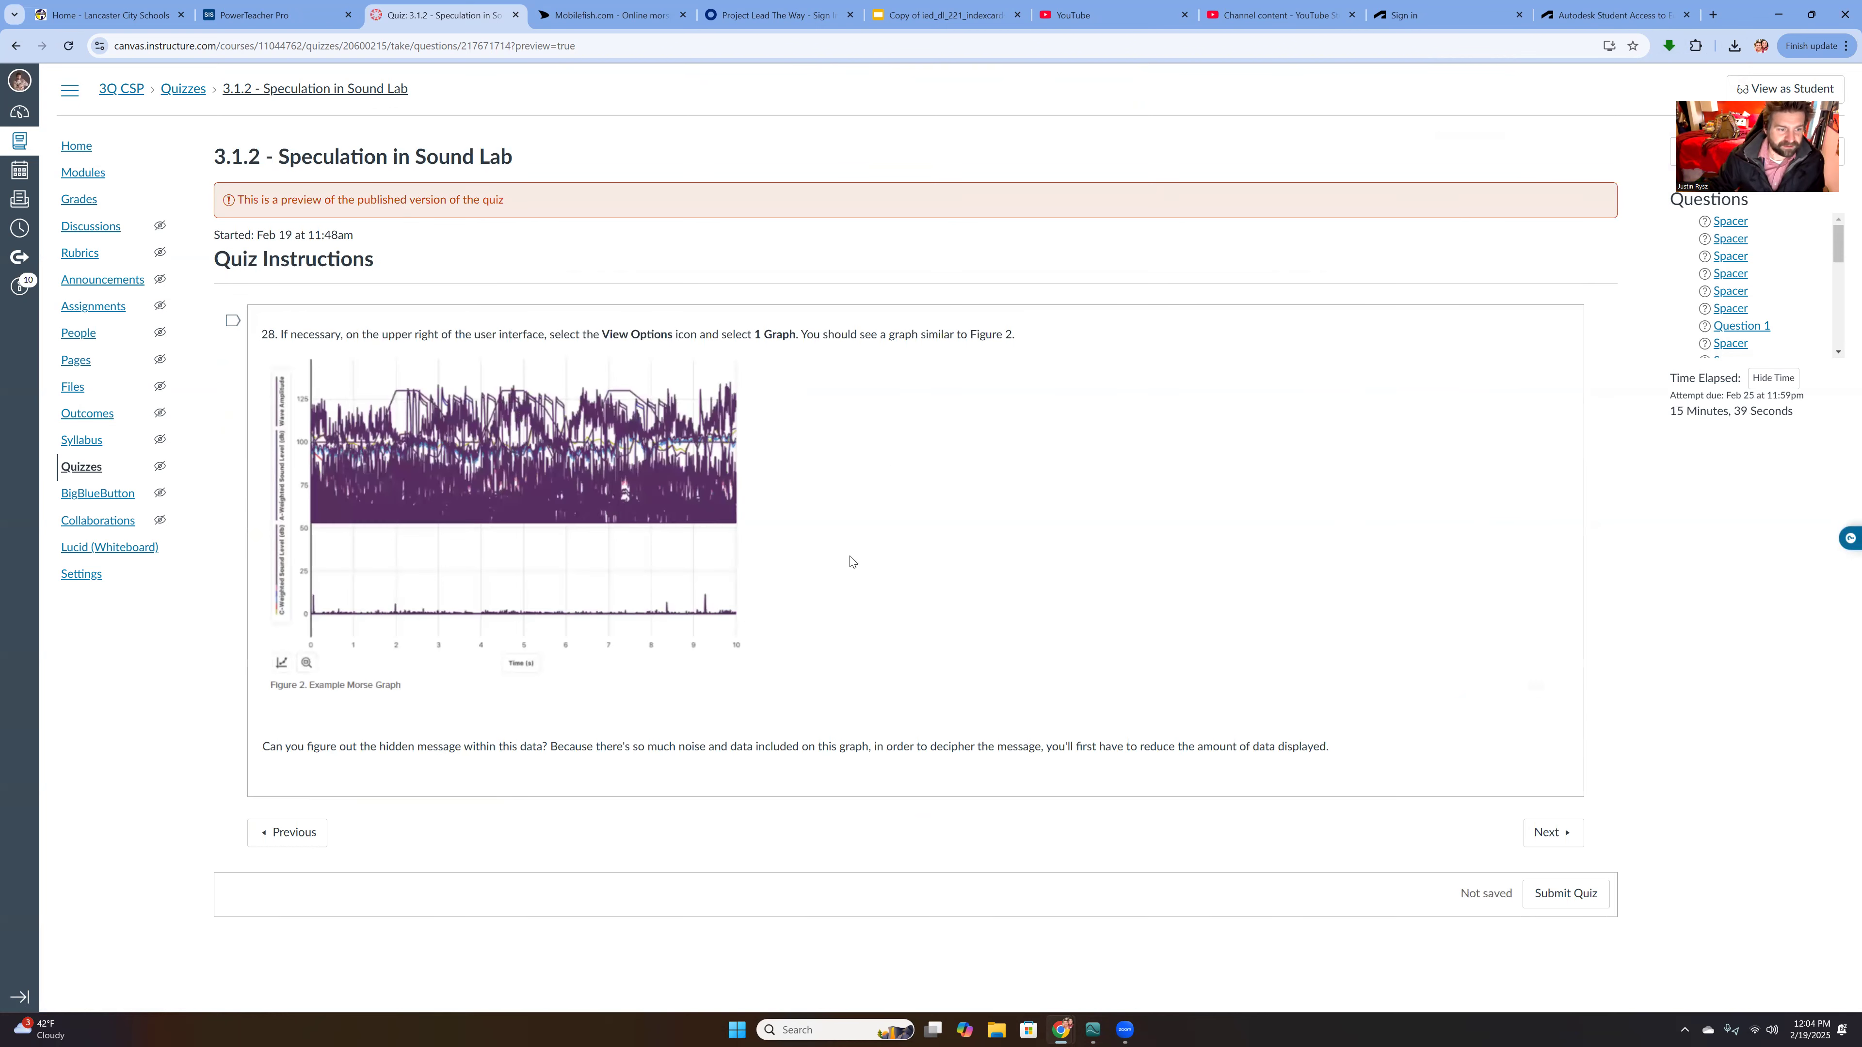
- Switch to Vernier Graphical Analysis, discard the unsaved recording and open hidden_morse.ambl from the Downloads folder
click(1095, 1030)
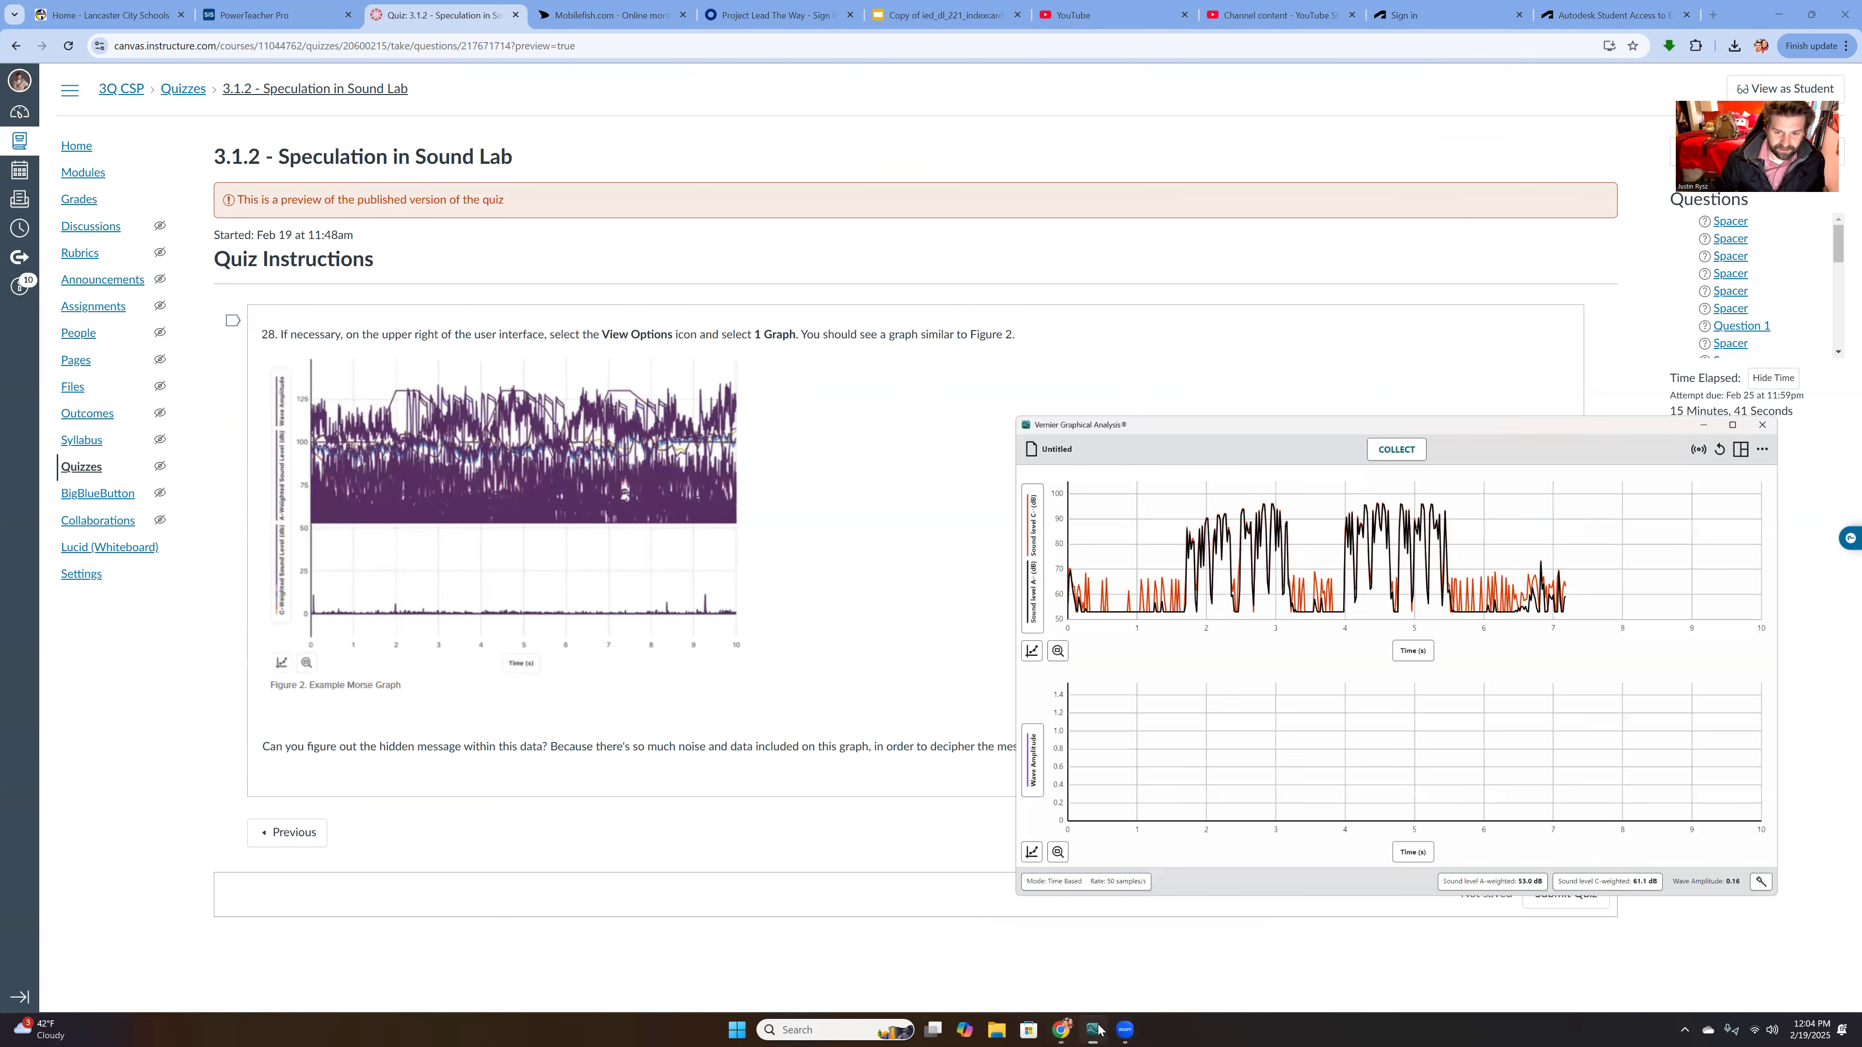
click(1047, 365)
click(1049, 430)
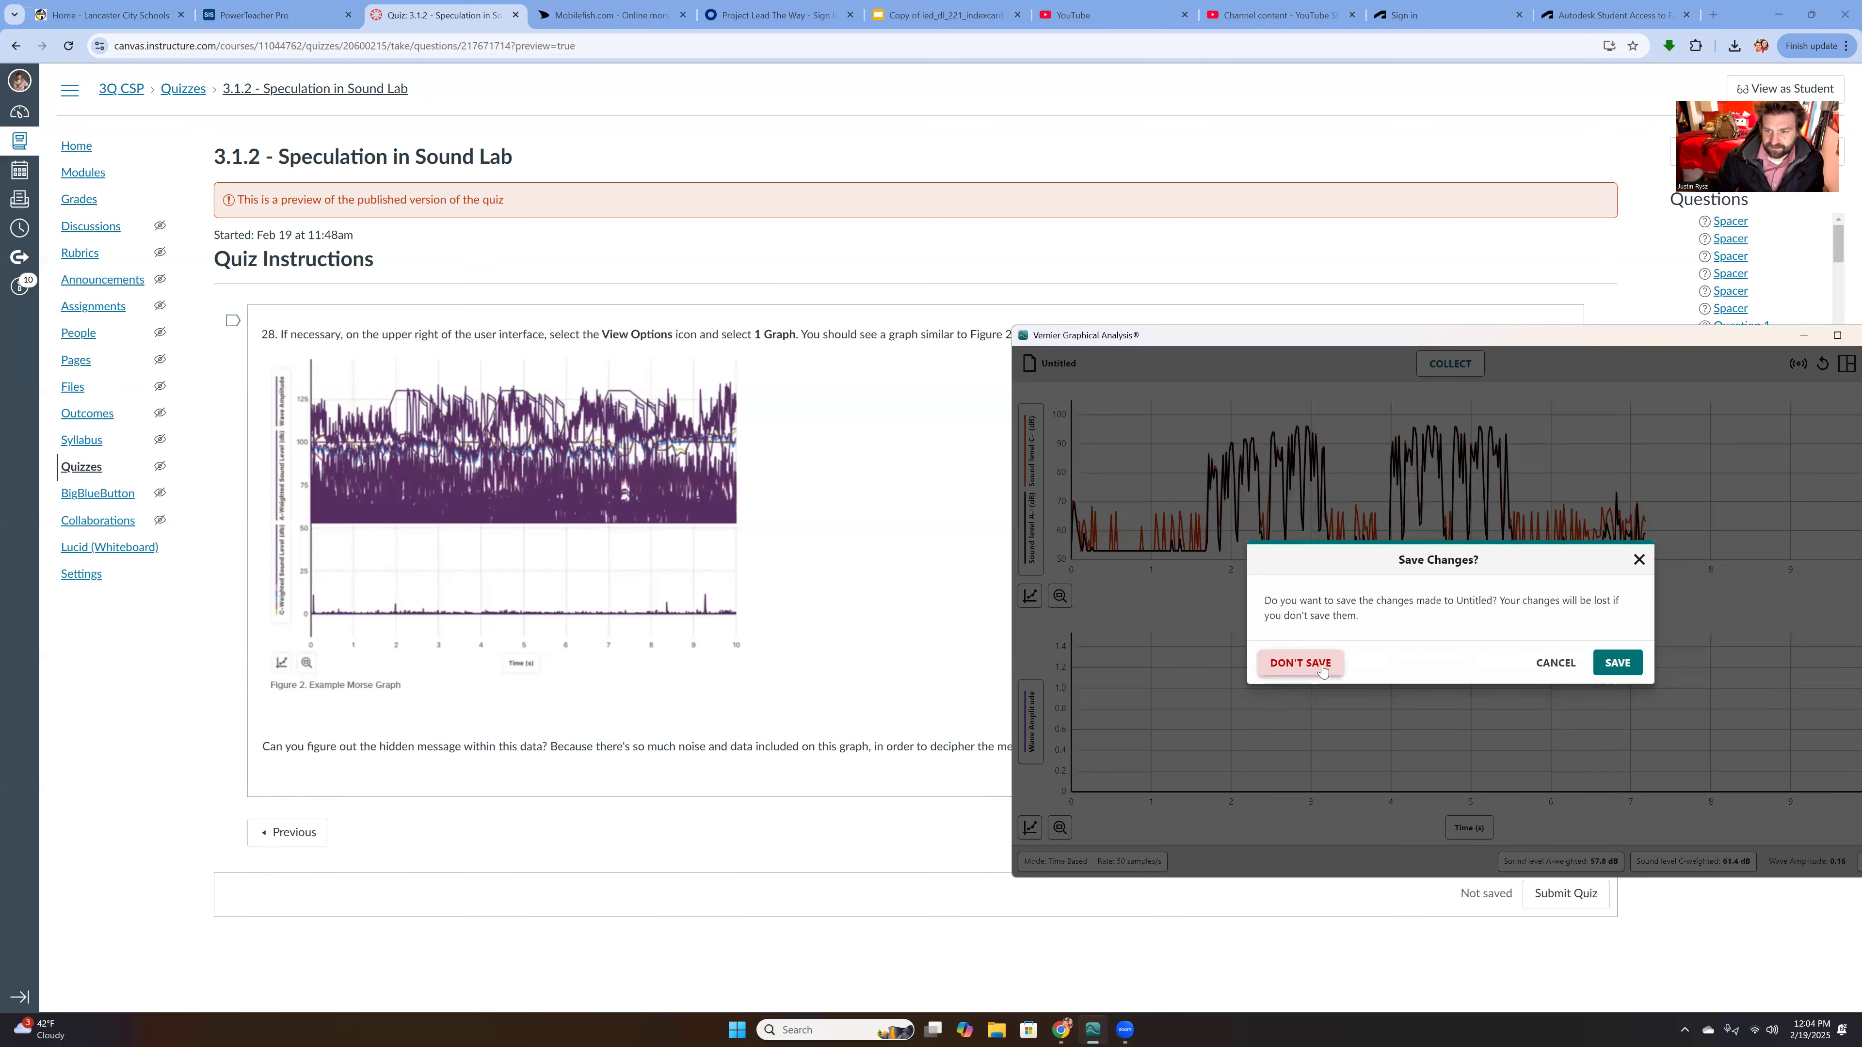
click(1322, 670)
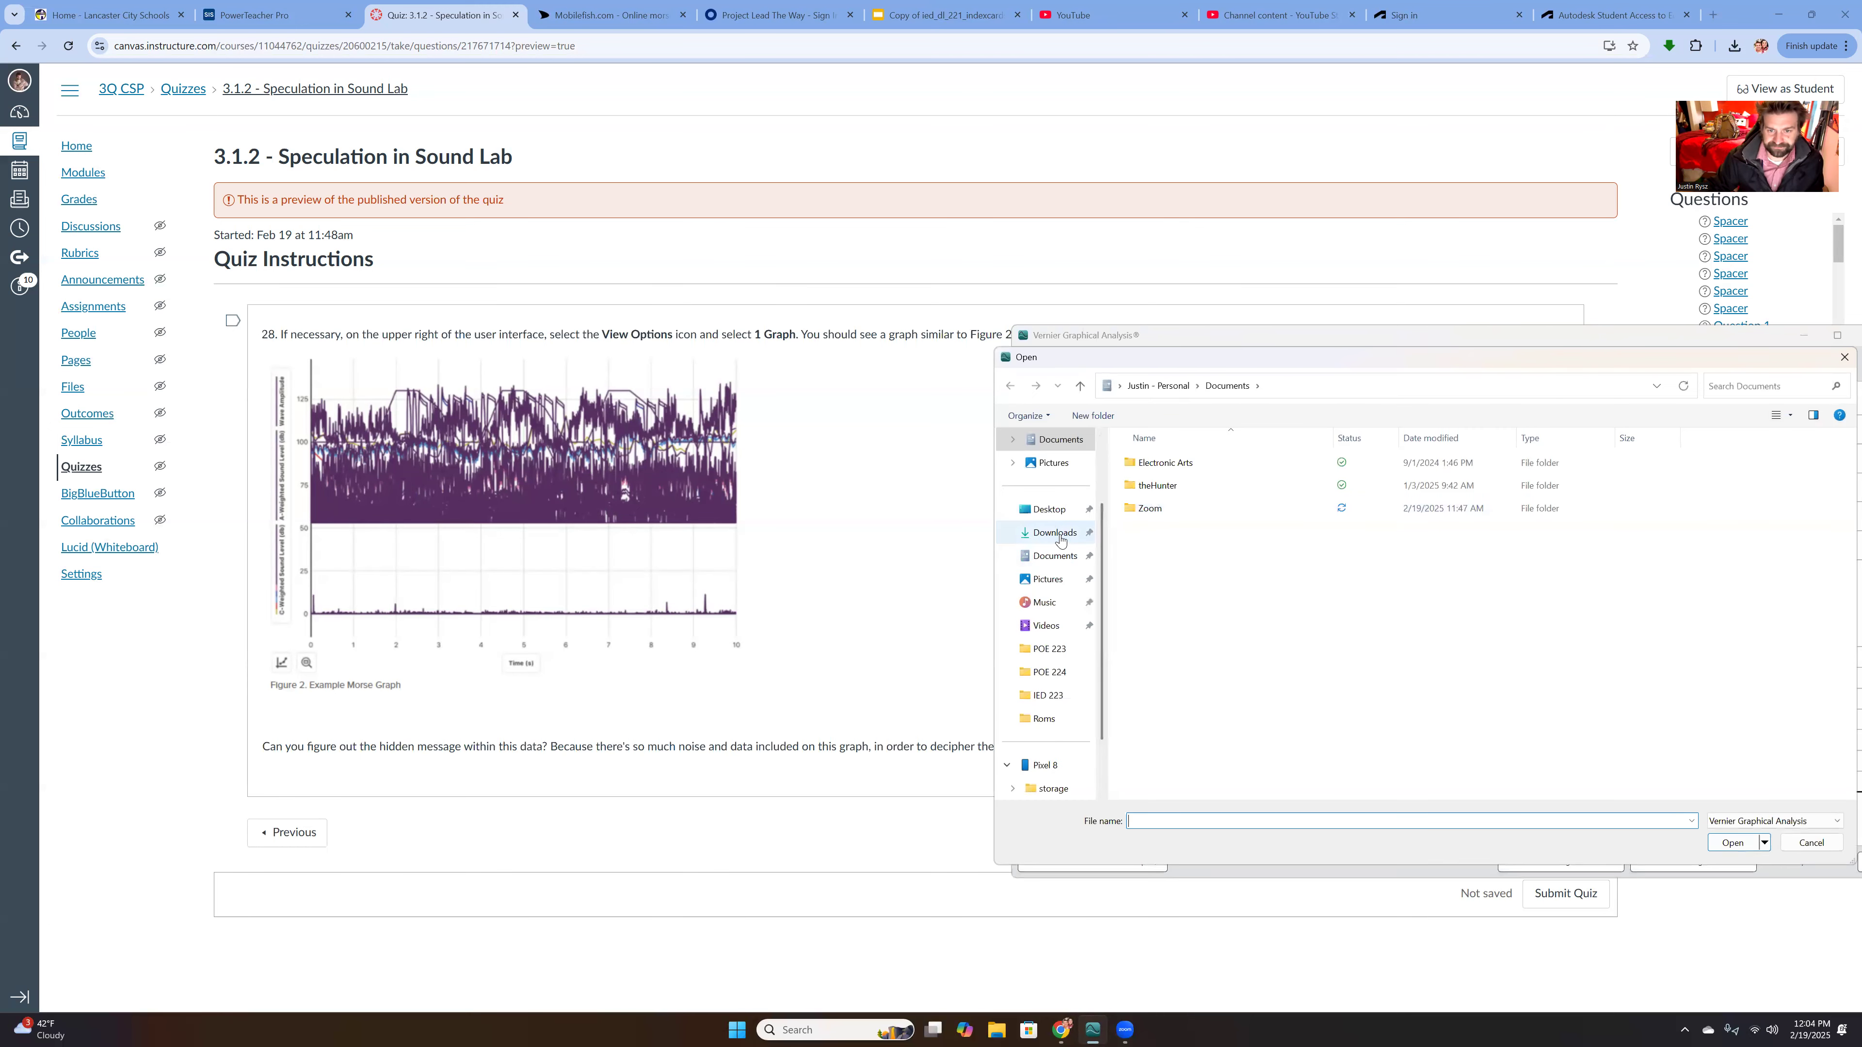
click(1060, 534)
double_click(1148, 491)
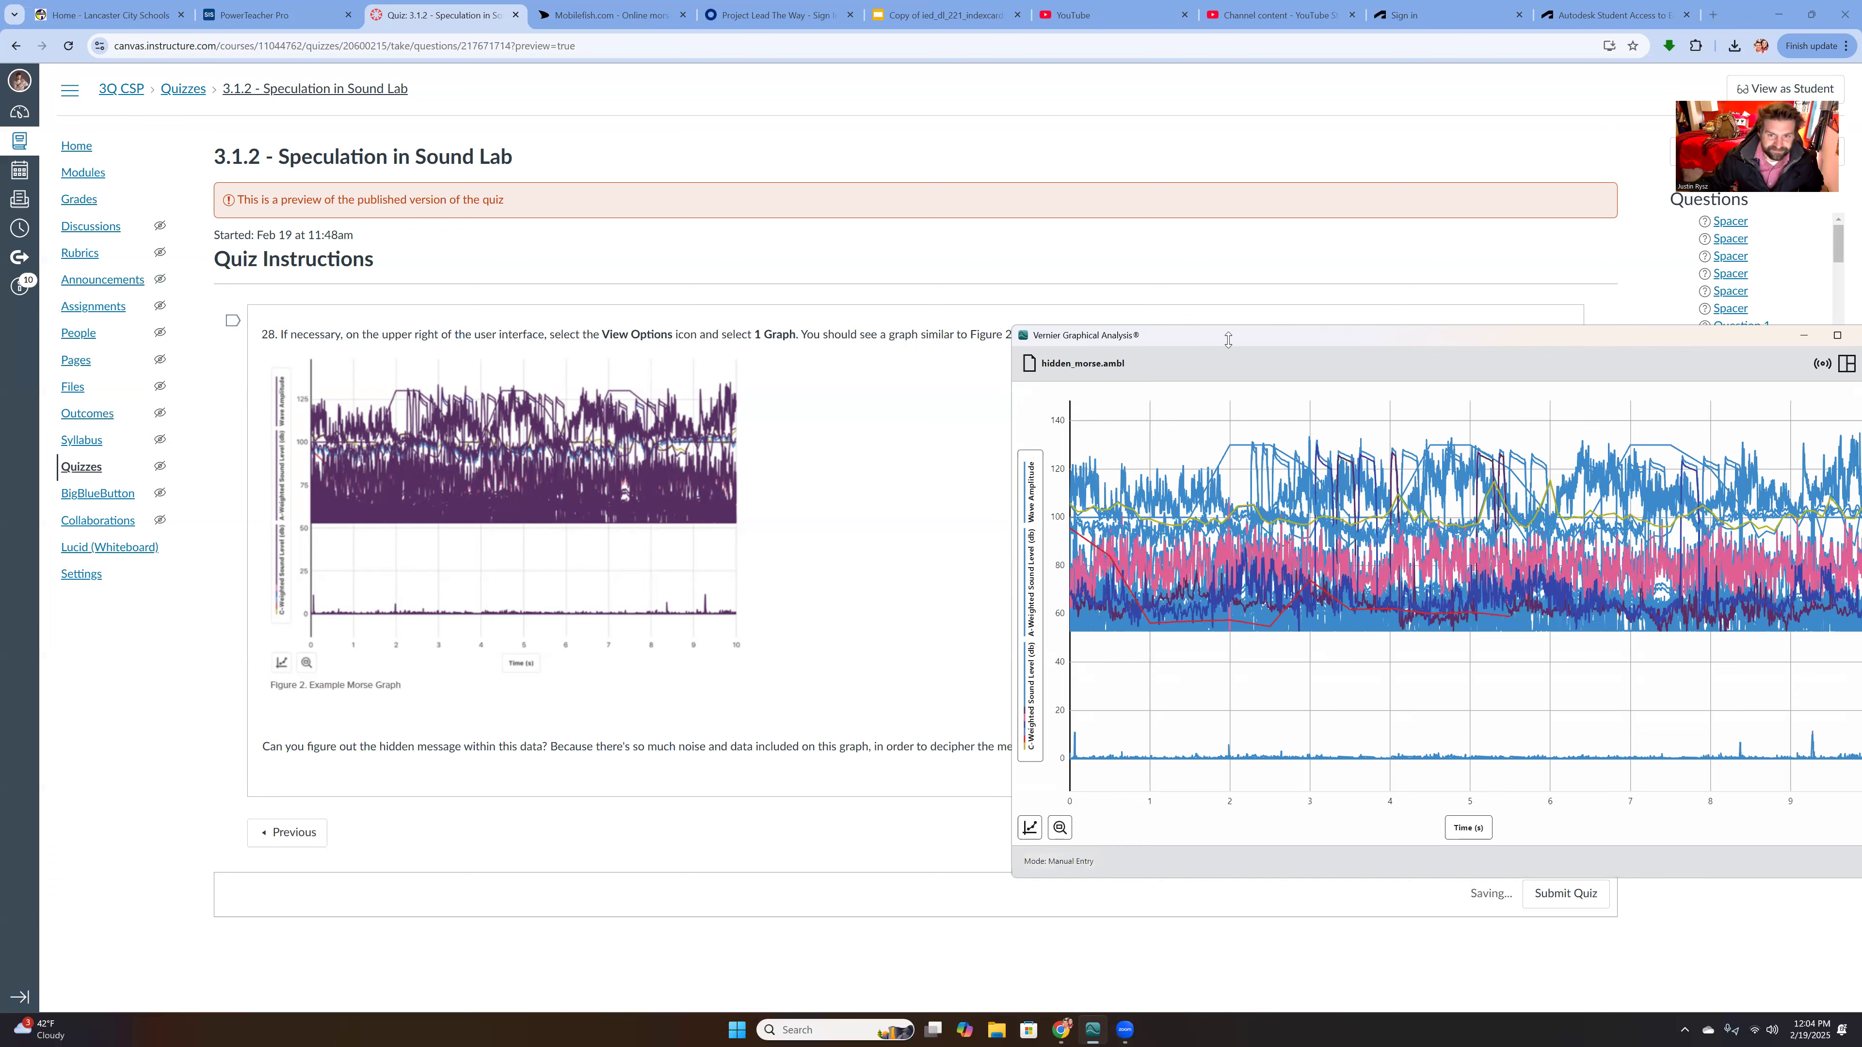
drag(1228, 339, 841, 307)
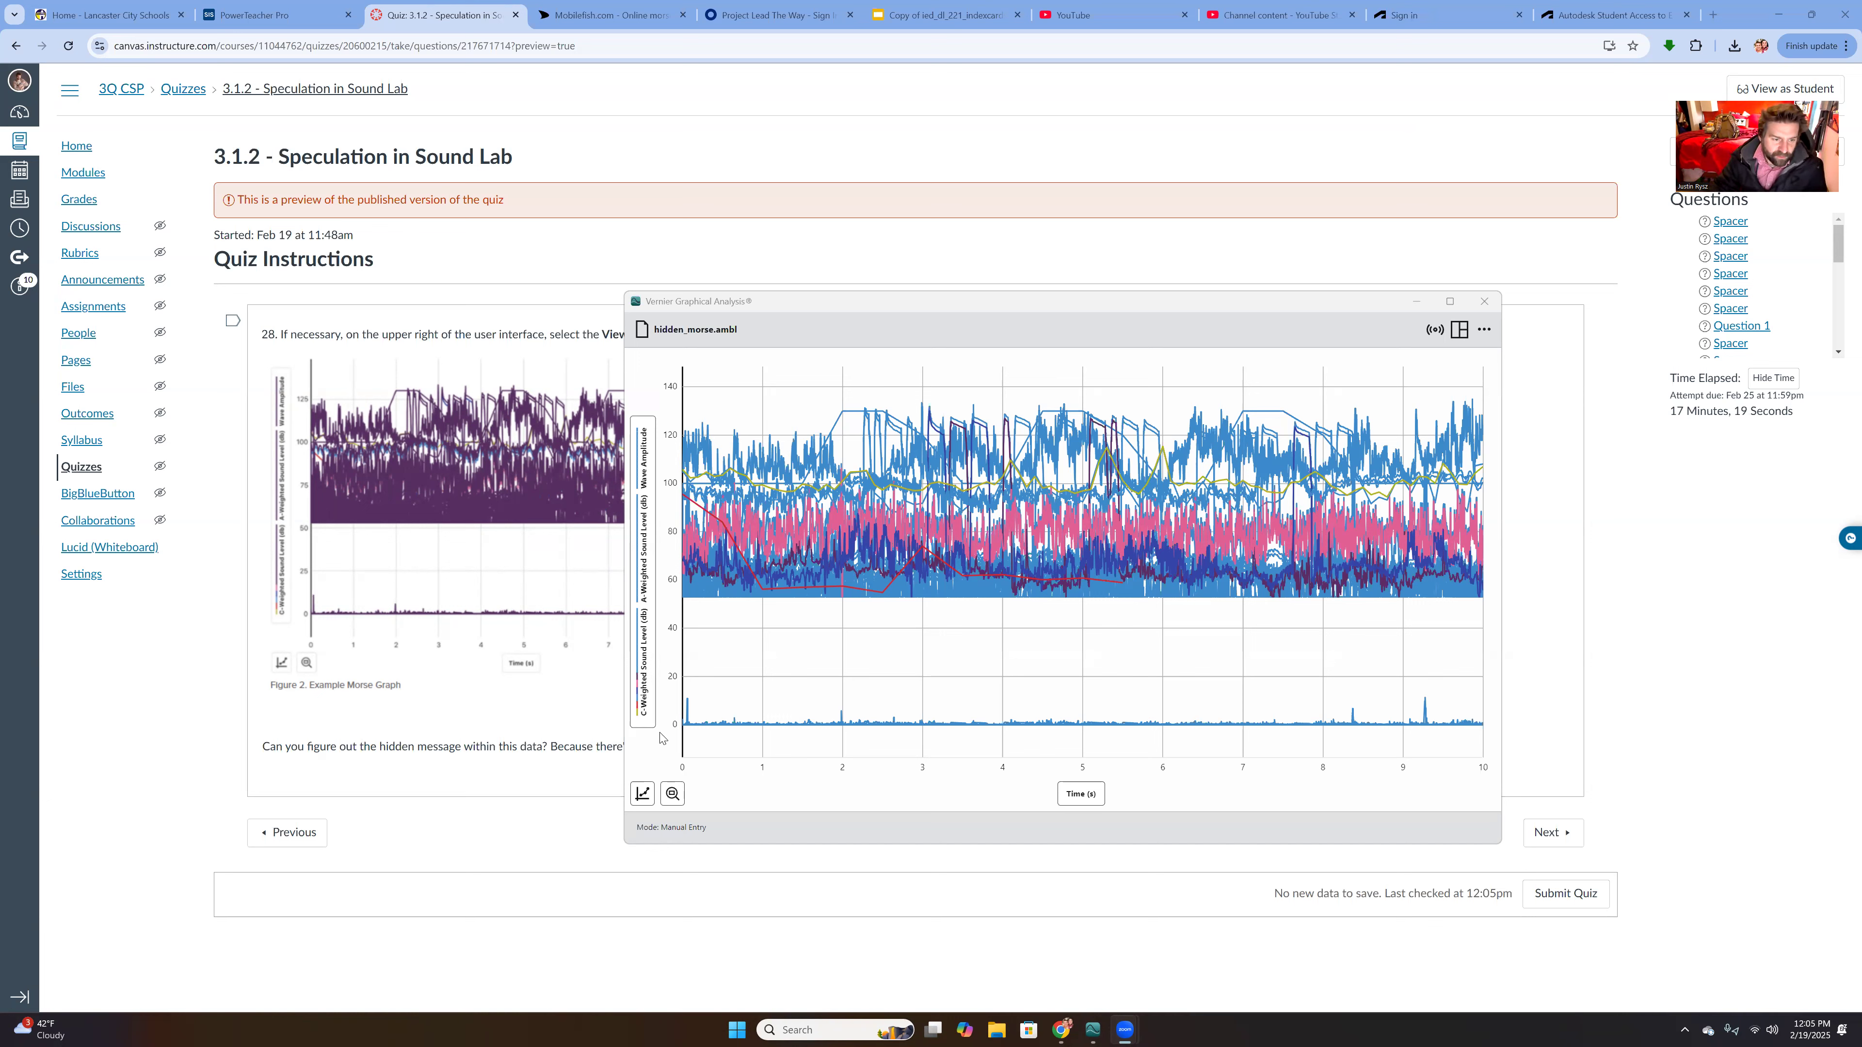
- Open the graph's Plot Manager and hide all columns of Data Sets 1, 2 and 3
click(638, 591)
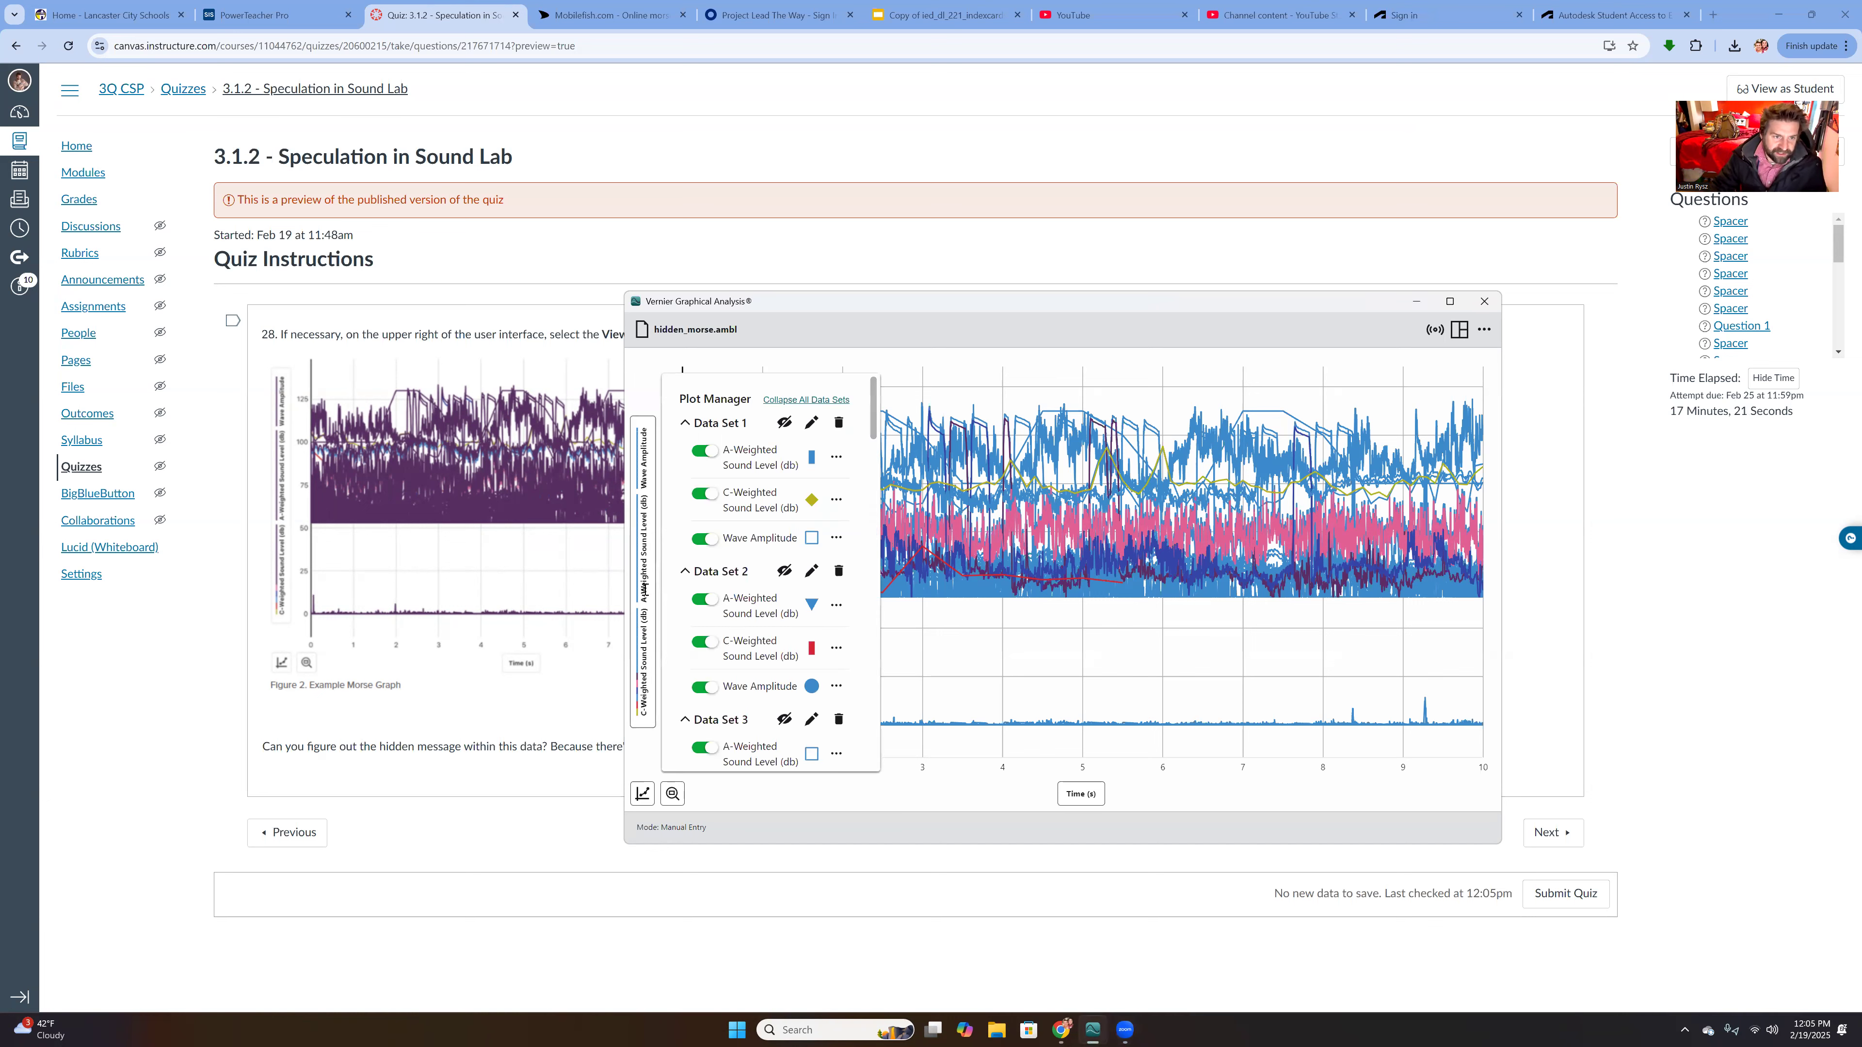
click(785, 424)
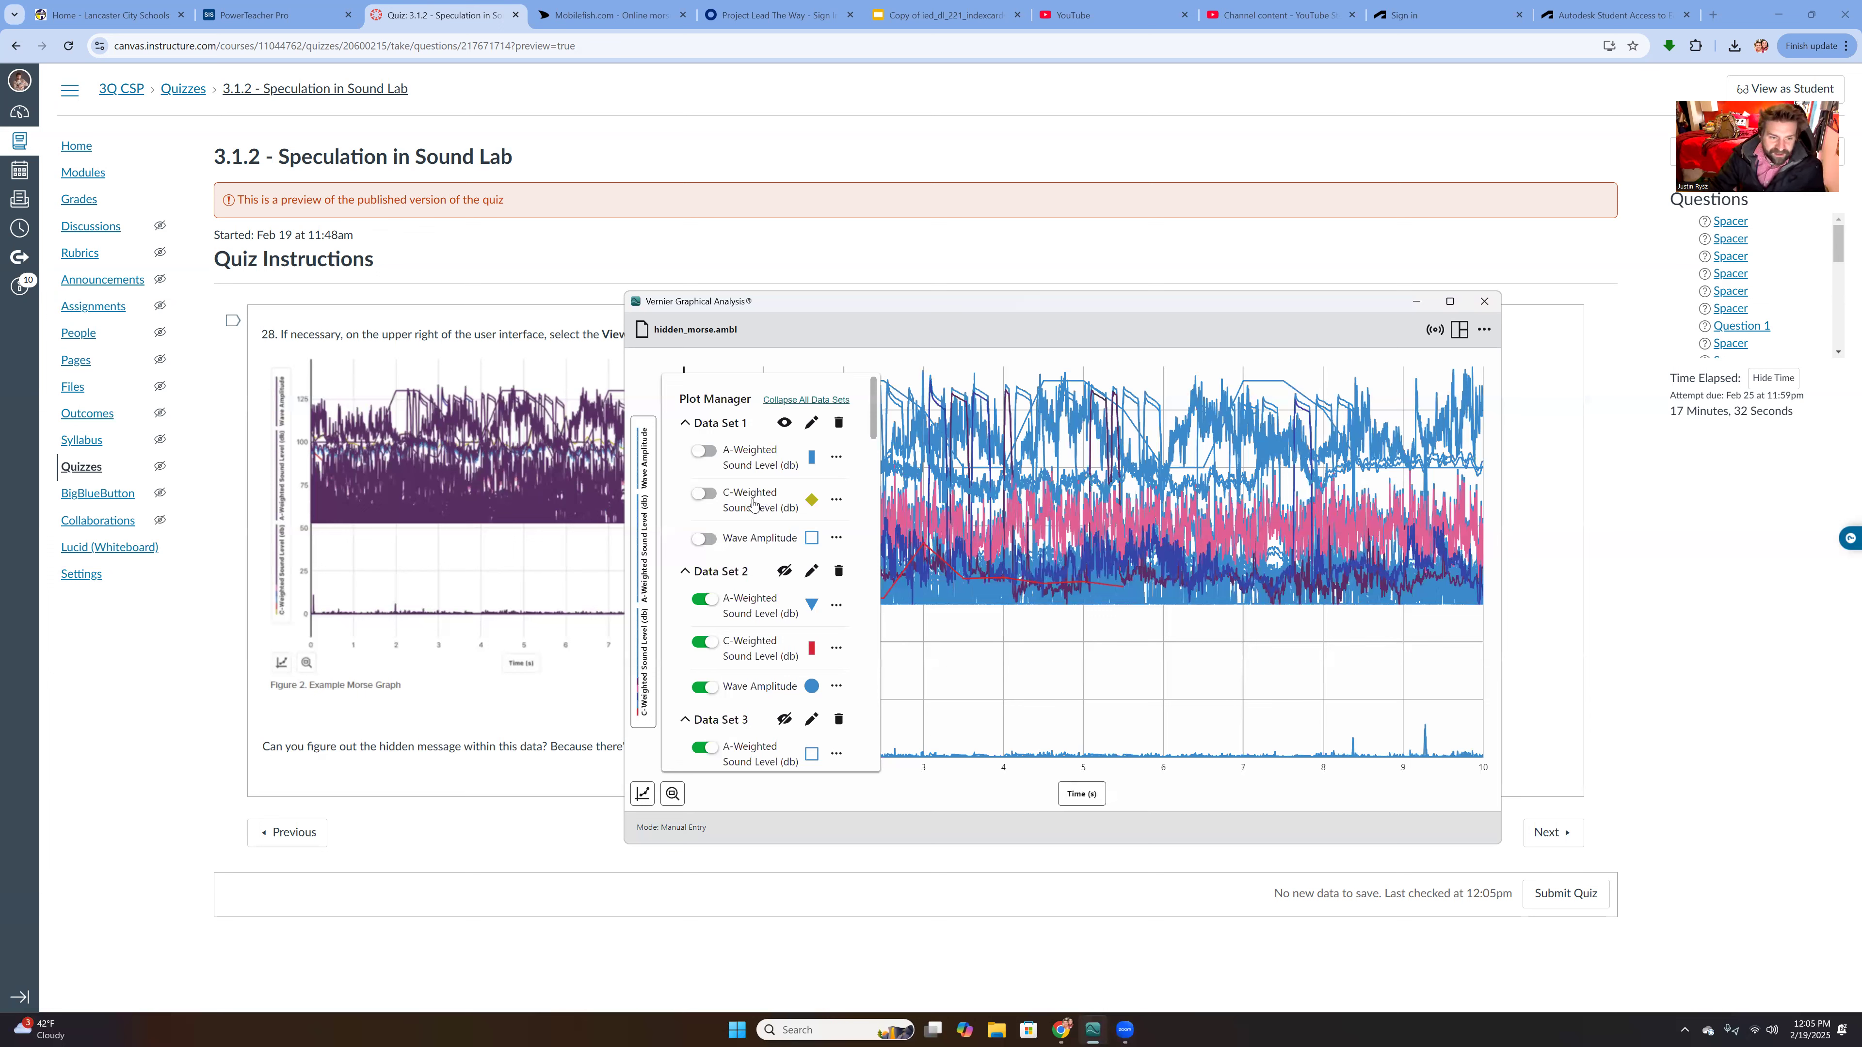
scroll(790, 534, down, 3)
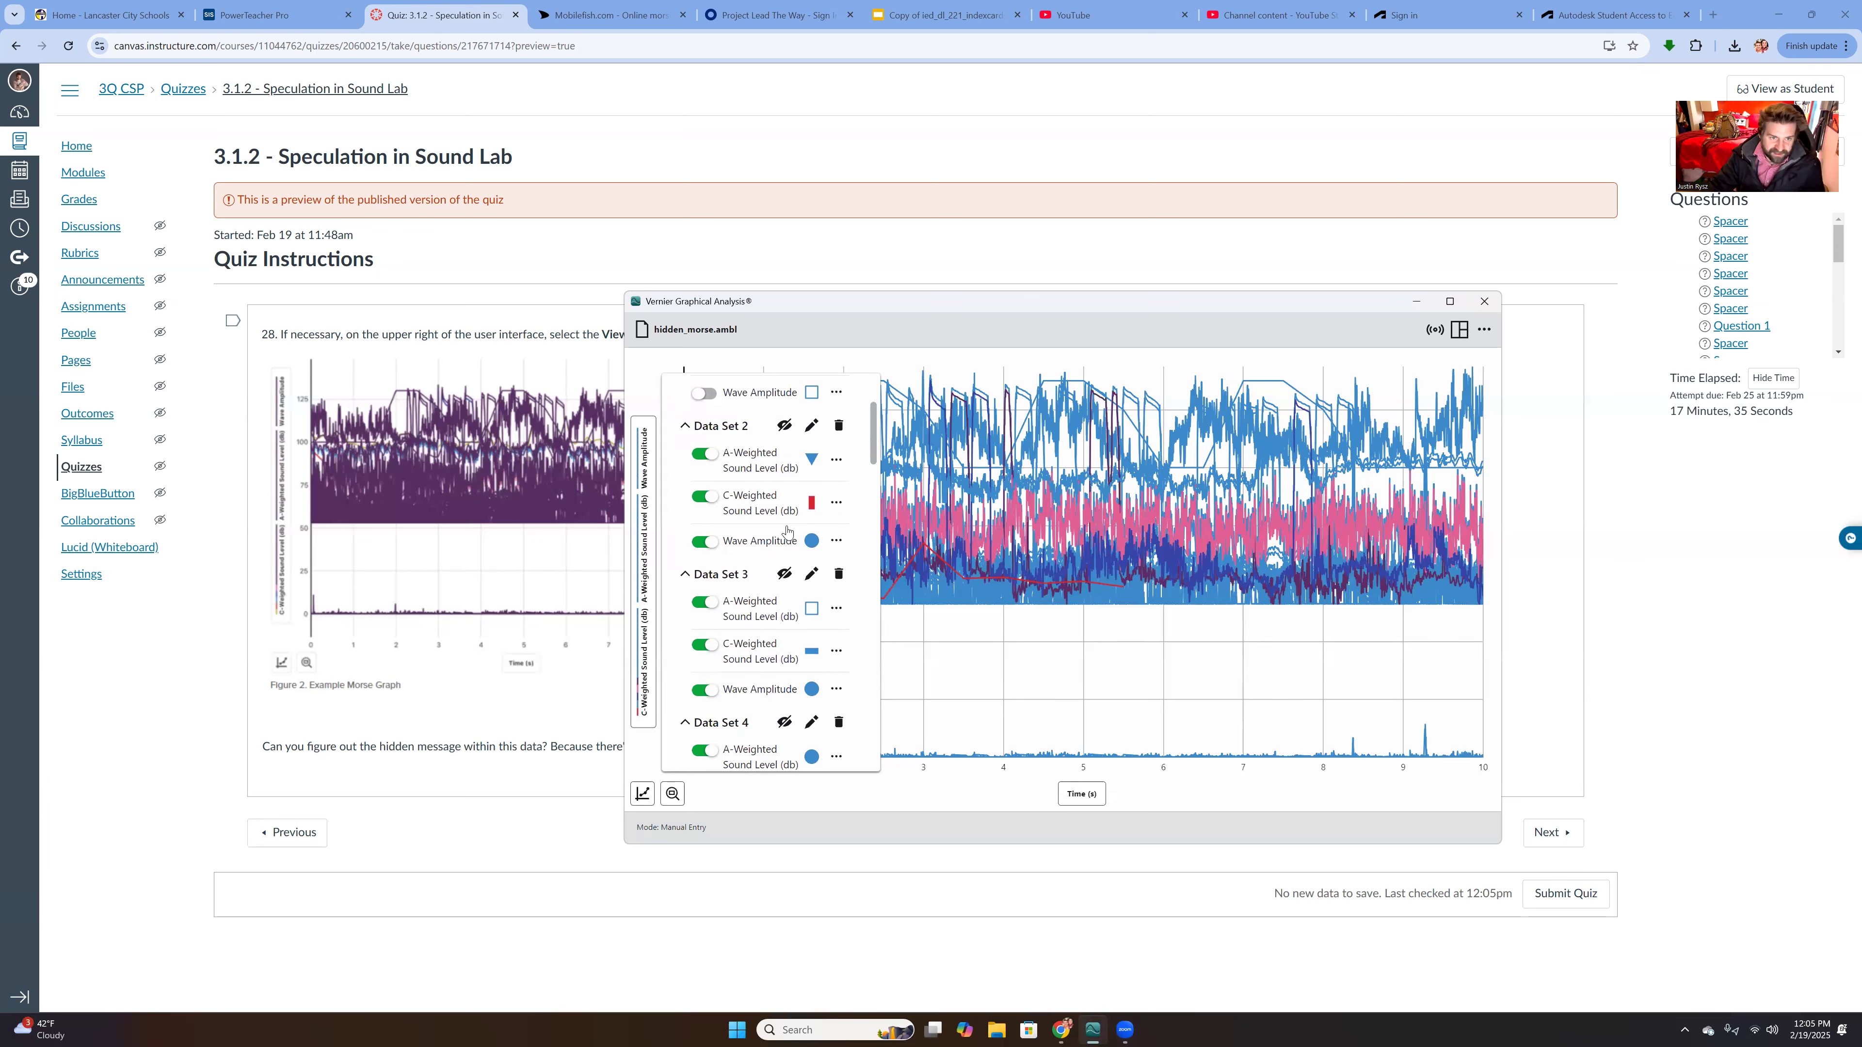
click(784, 427)
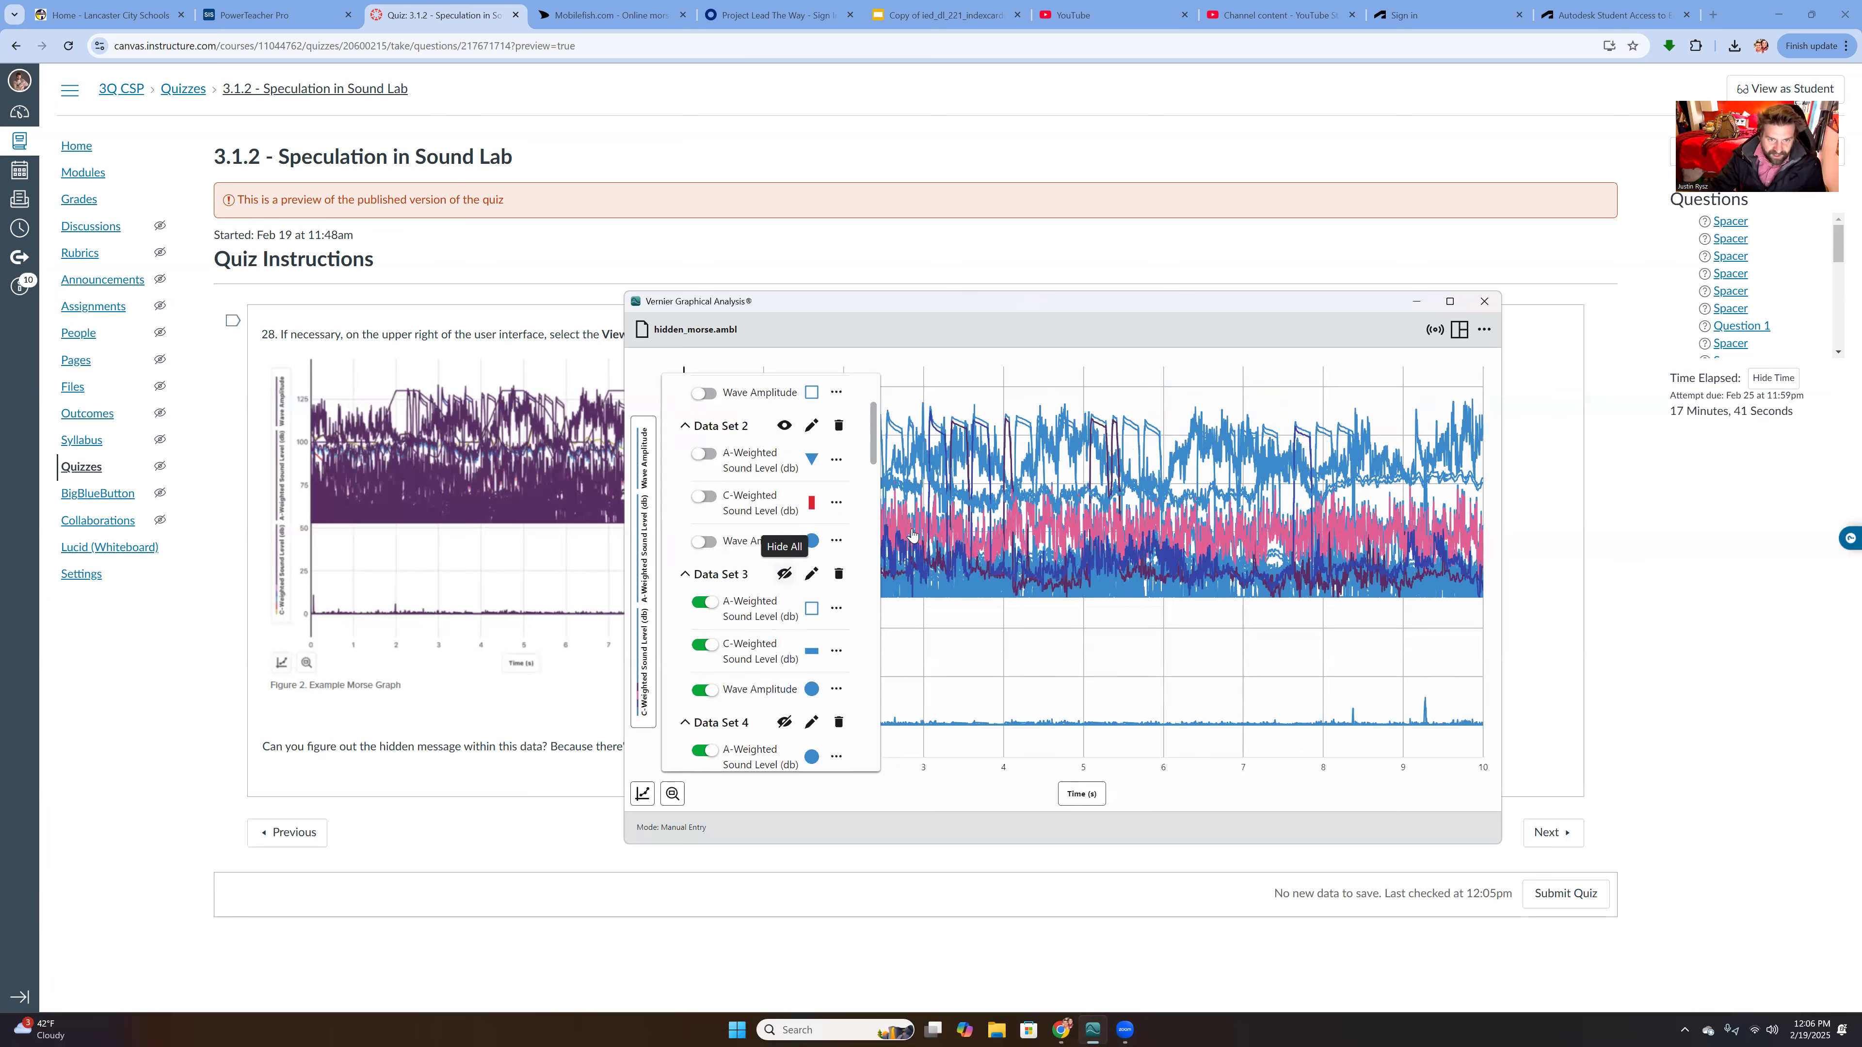
click(784, 576)
- Hide all columns of Data Set 5, and switch Data Sets 4 and 6 off and back on to check their plots
scroll(774, 619, down, 4)
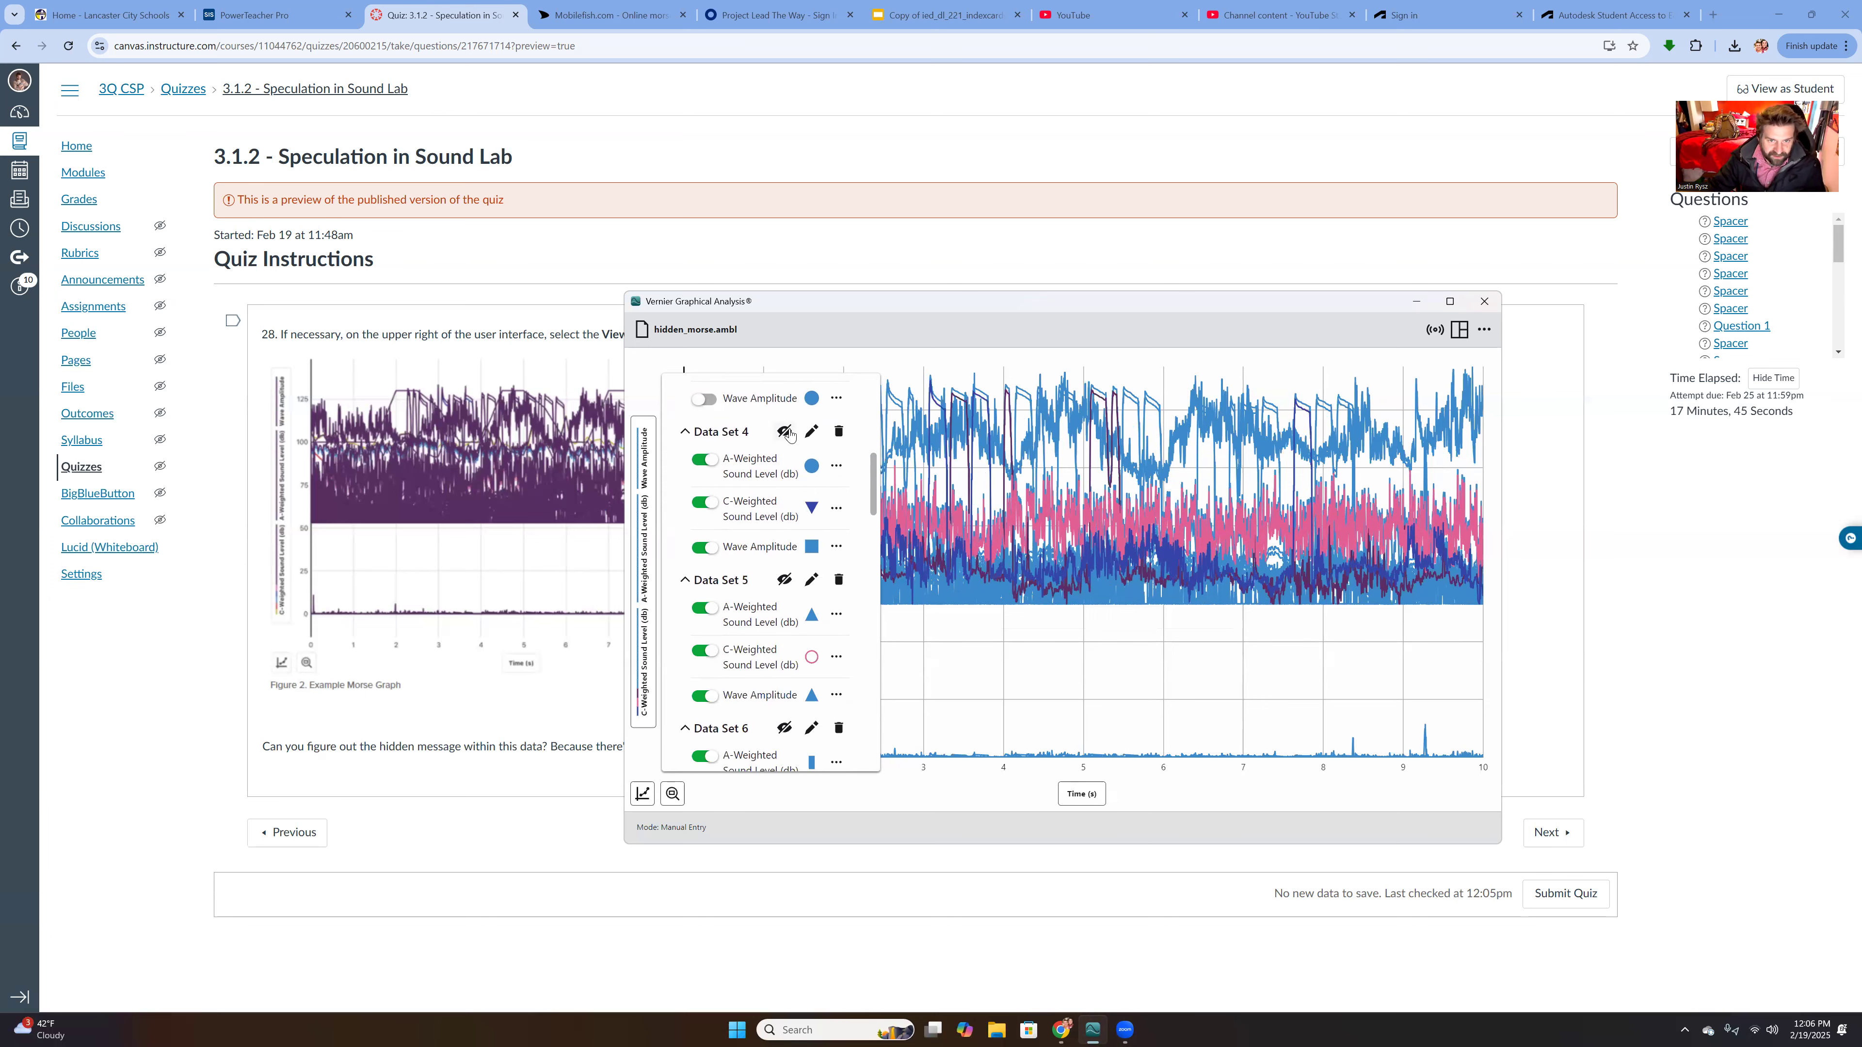
click(785, 432)
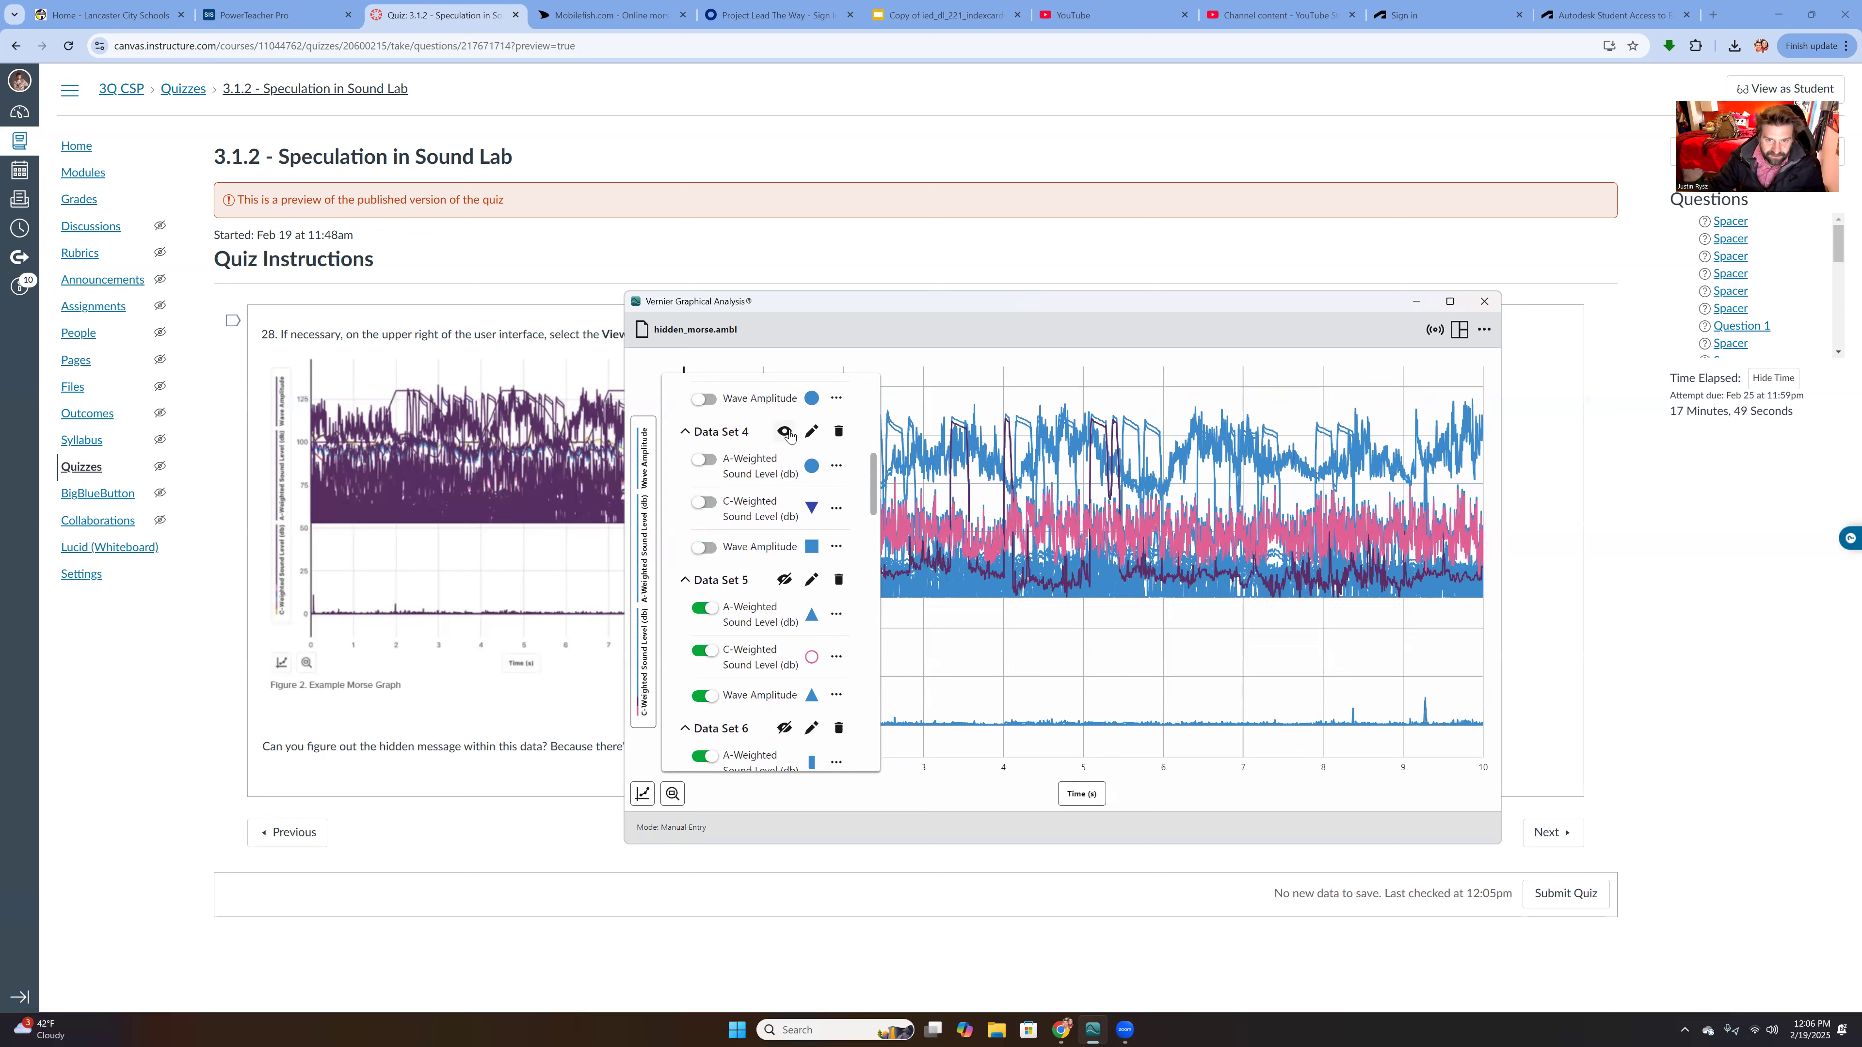
click(786, 433)
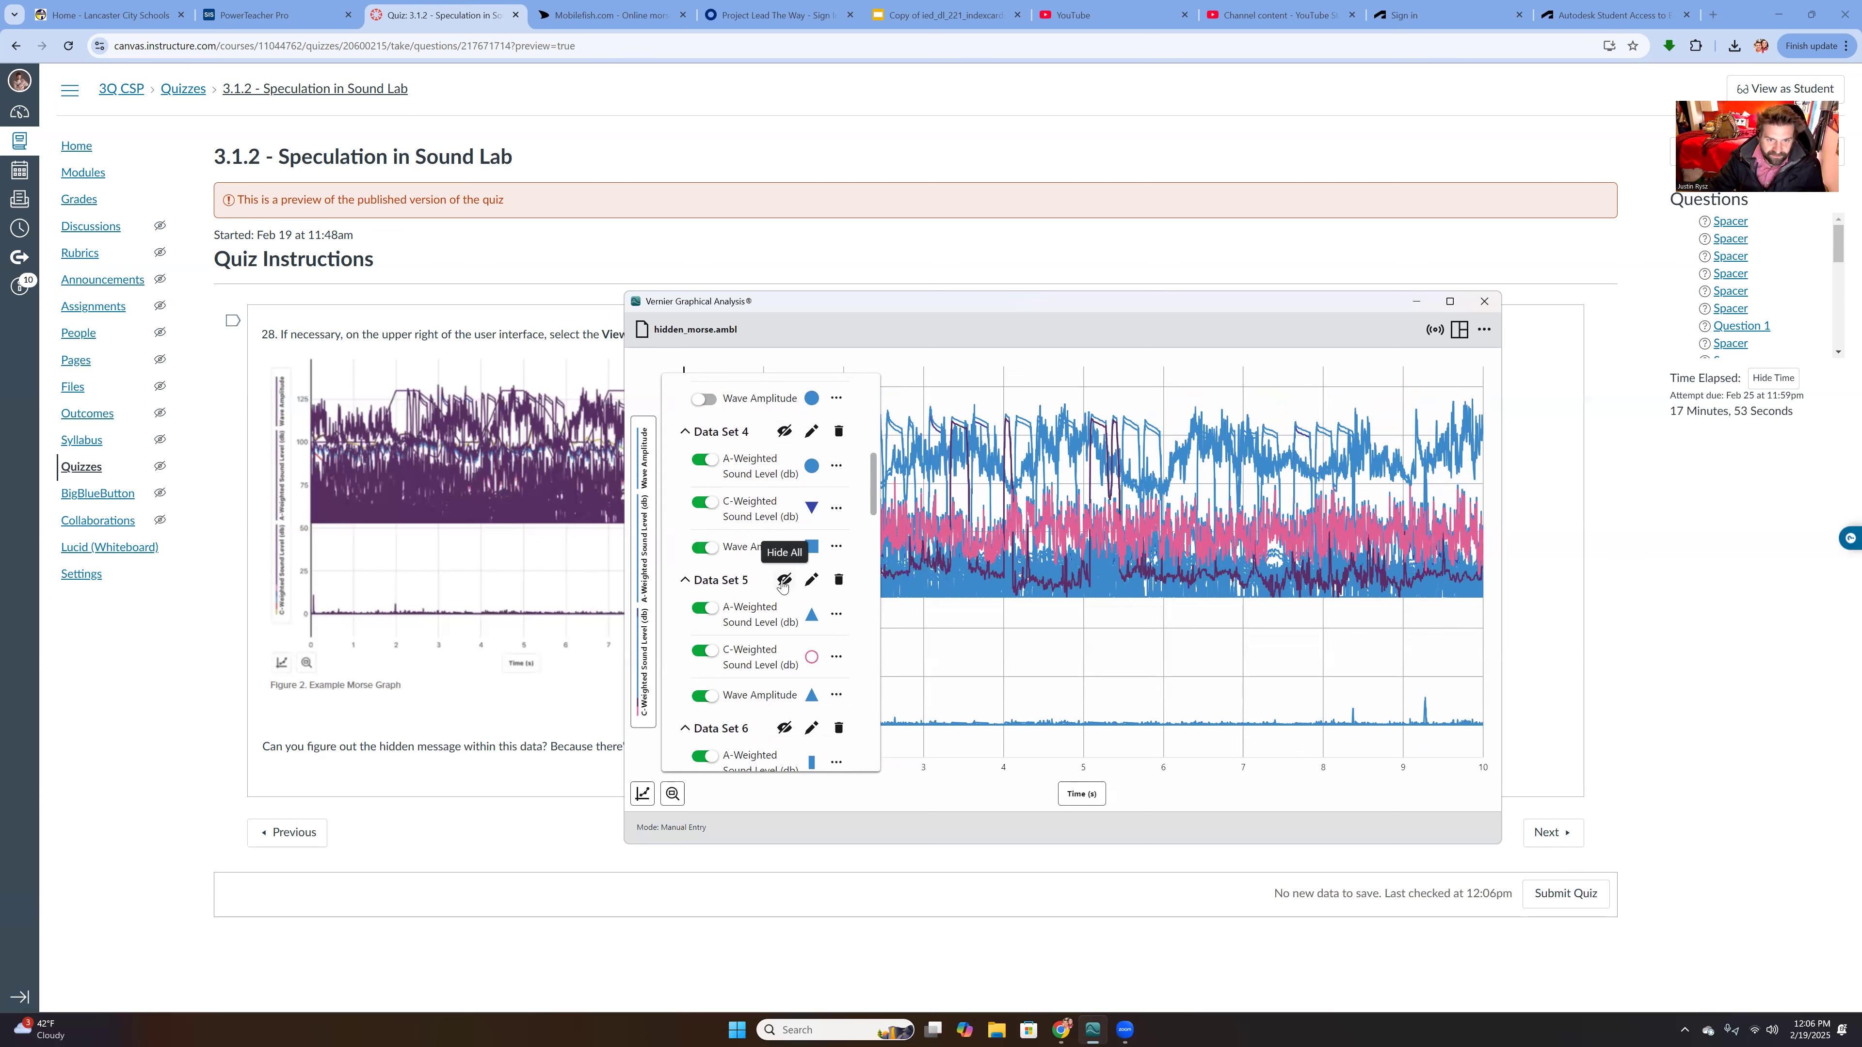
click(783, 581)
scroll(783, 580, down, 3)
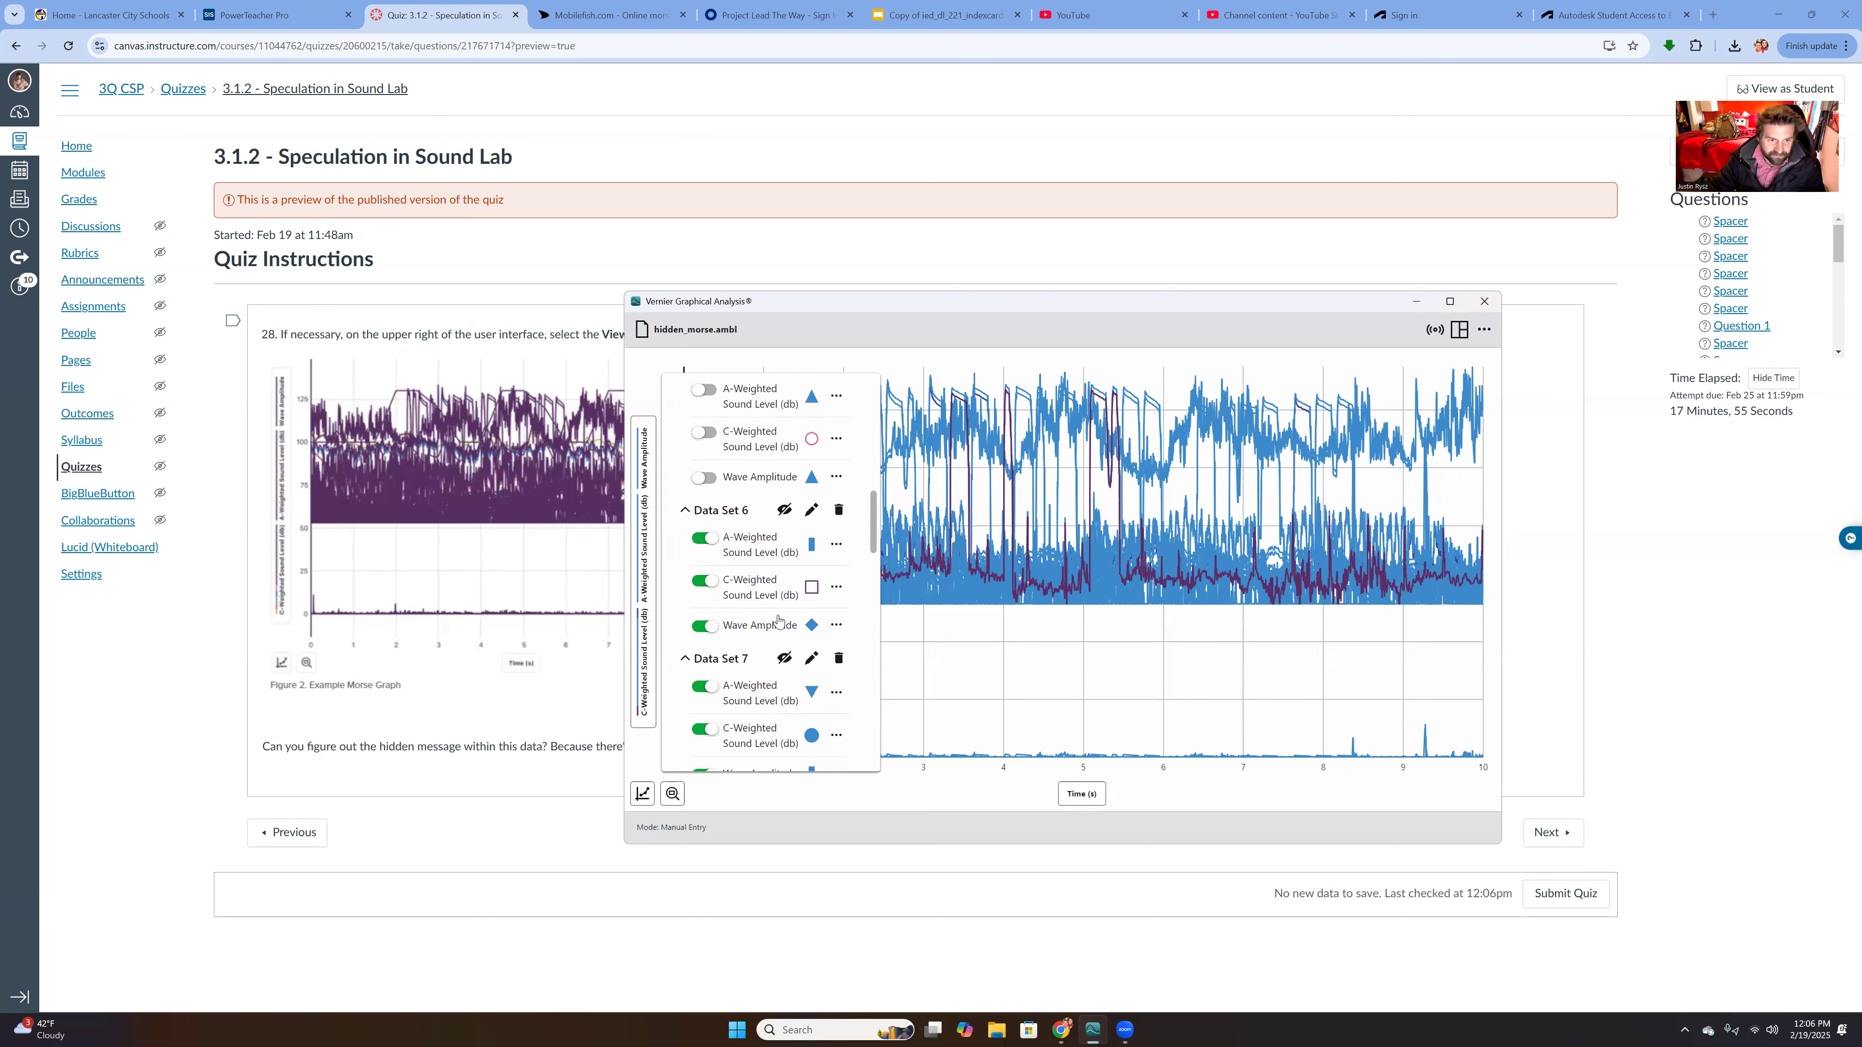
click(784, 511)
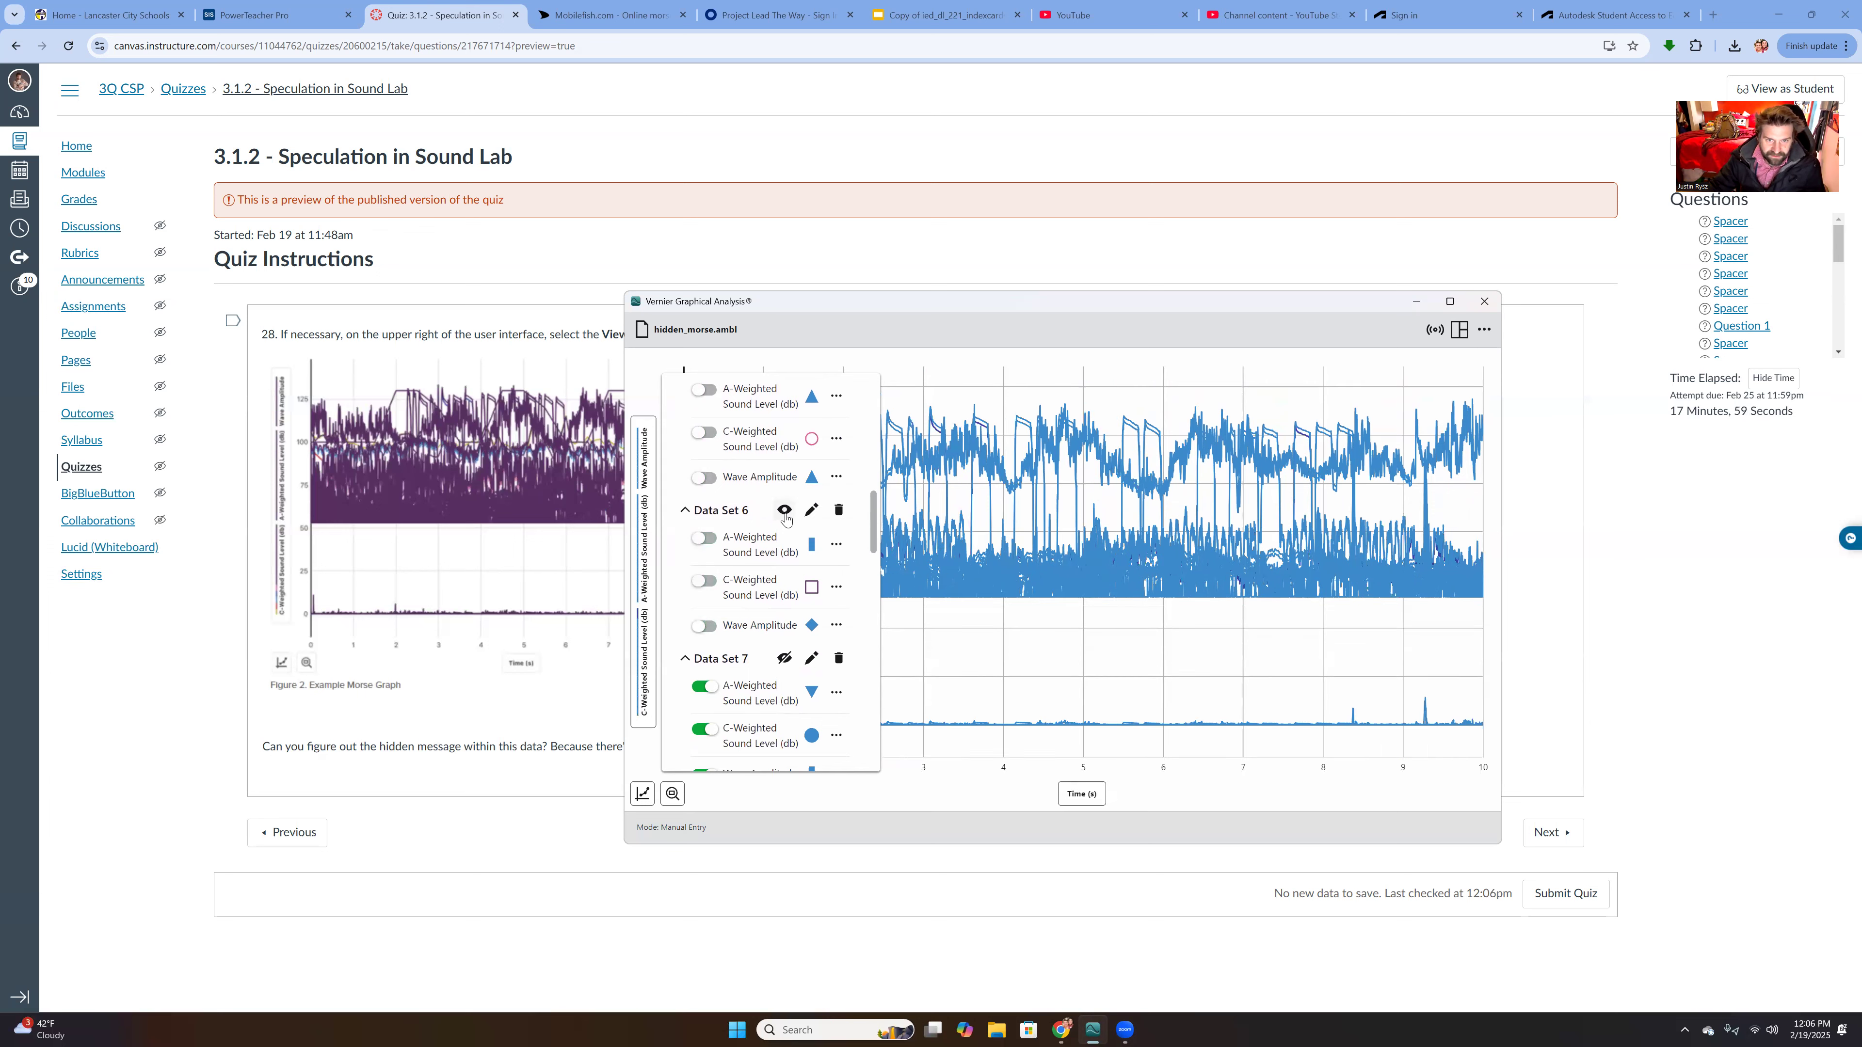
click(784, 511)
- Hide all columns of Data Sets 7 and 8, toggling each to compare the graph with and without it
scroll(788, 518, down, 2)
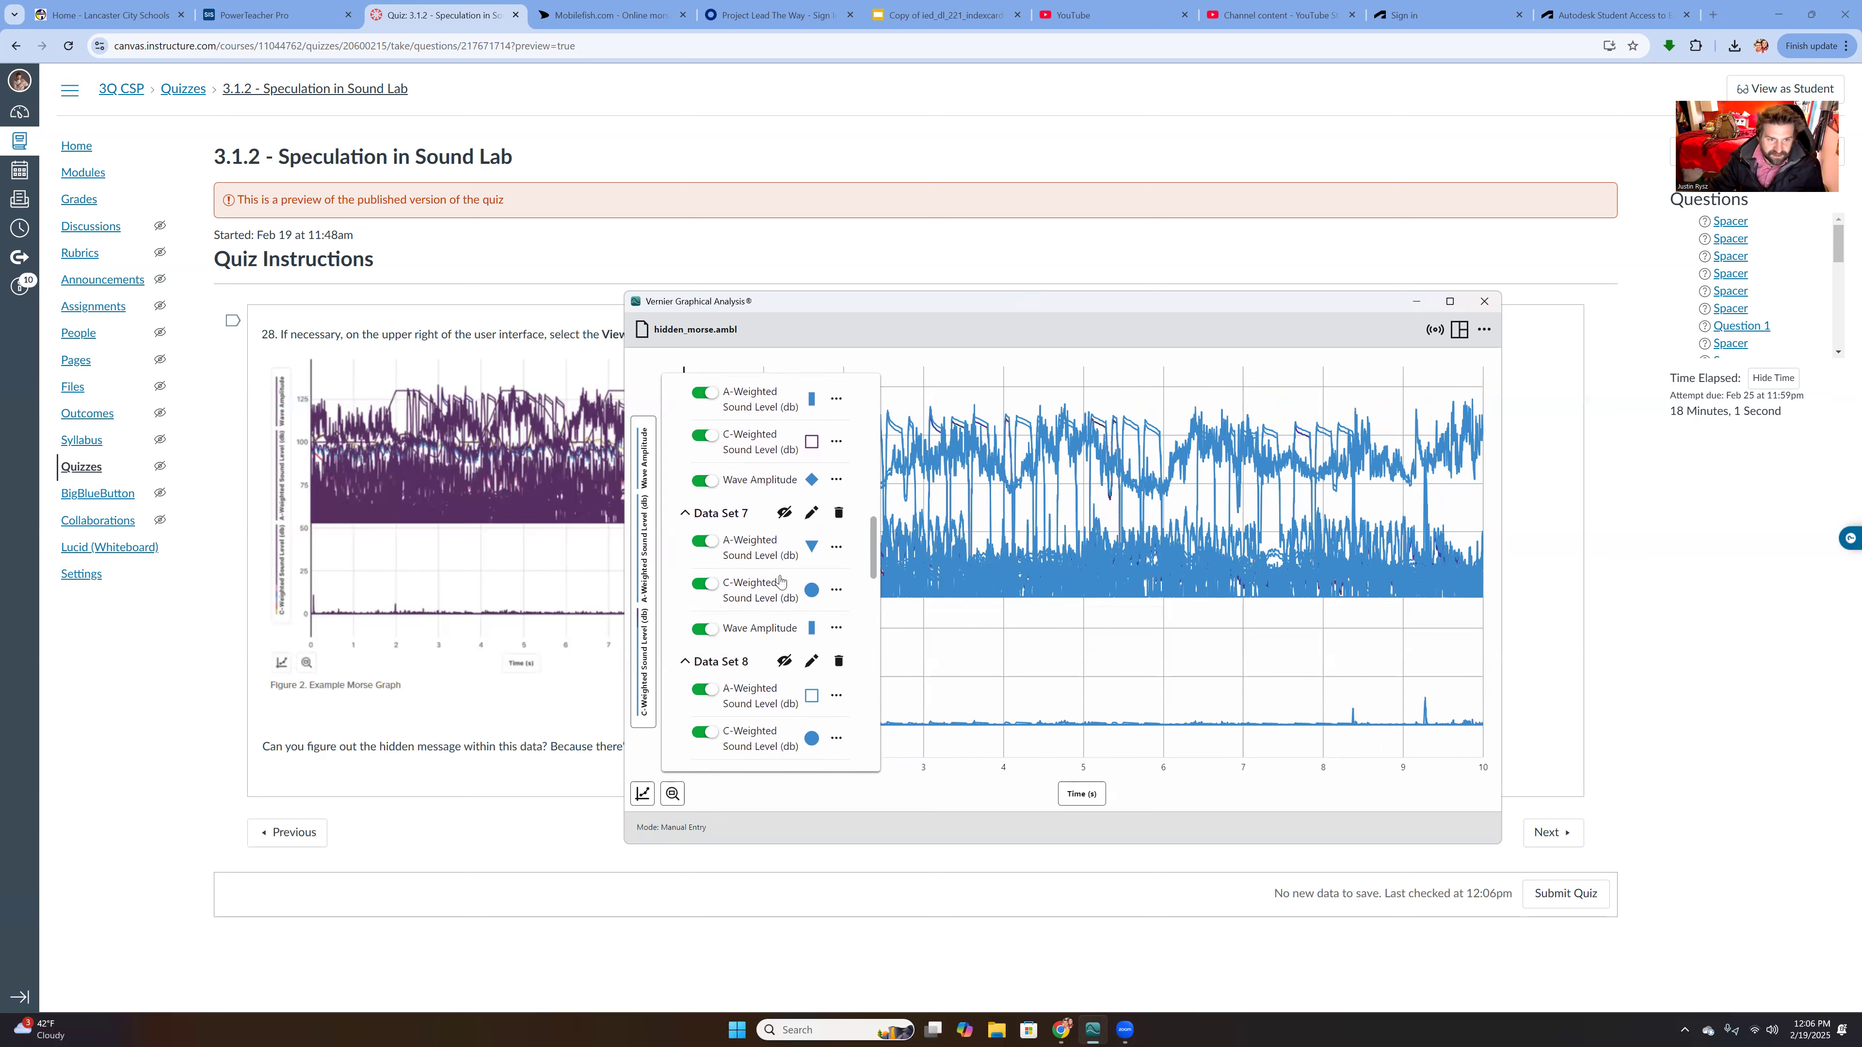
click(785, 513)
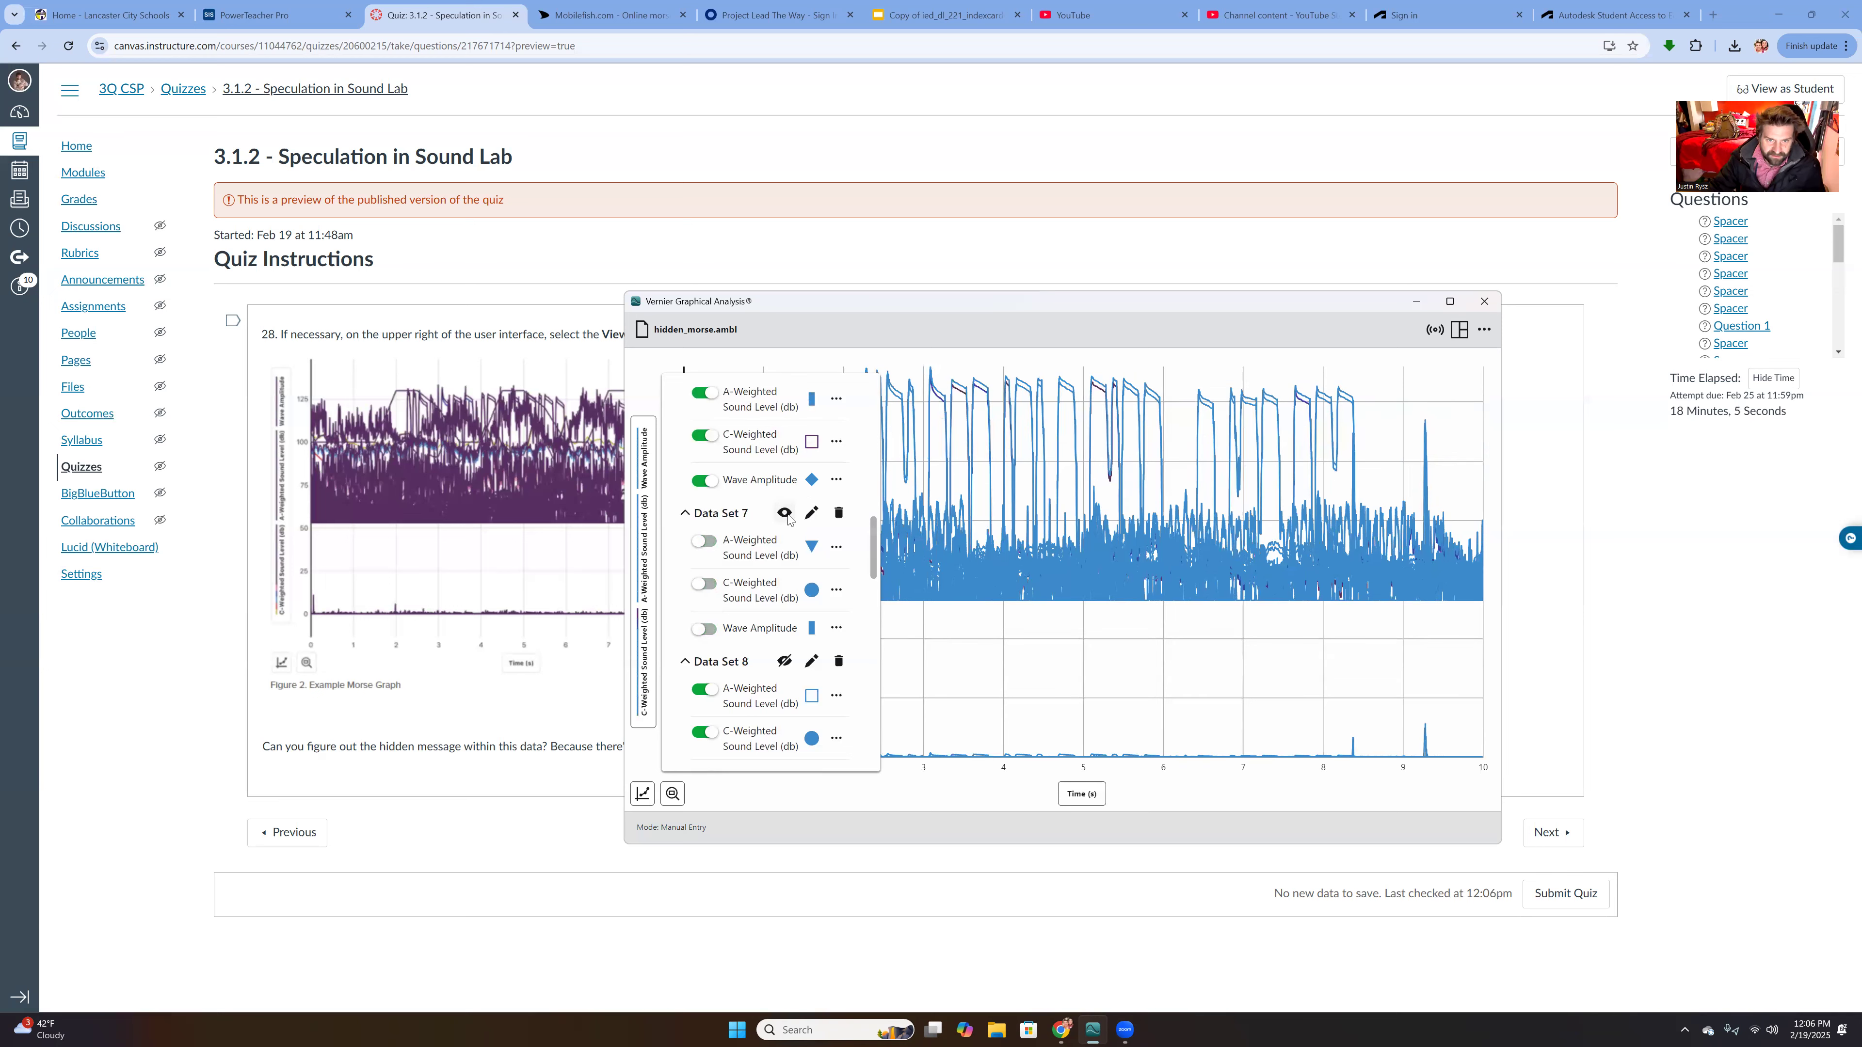
click(784, 513)
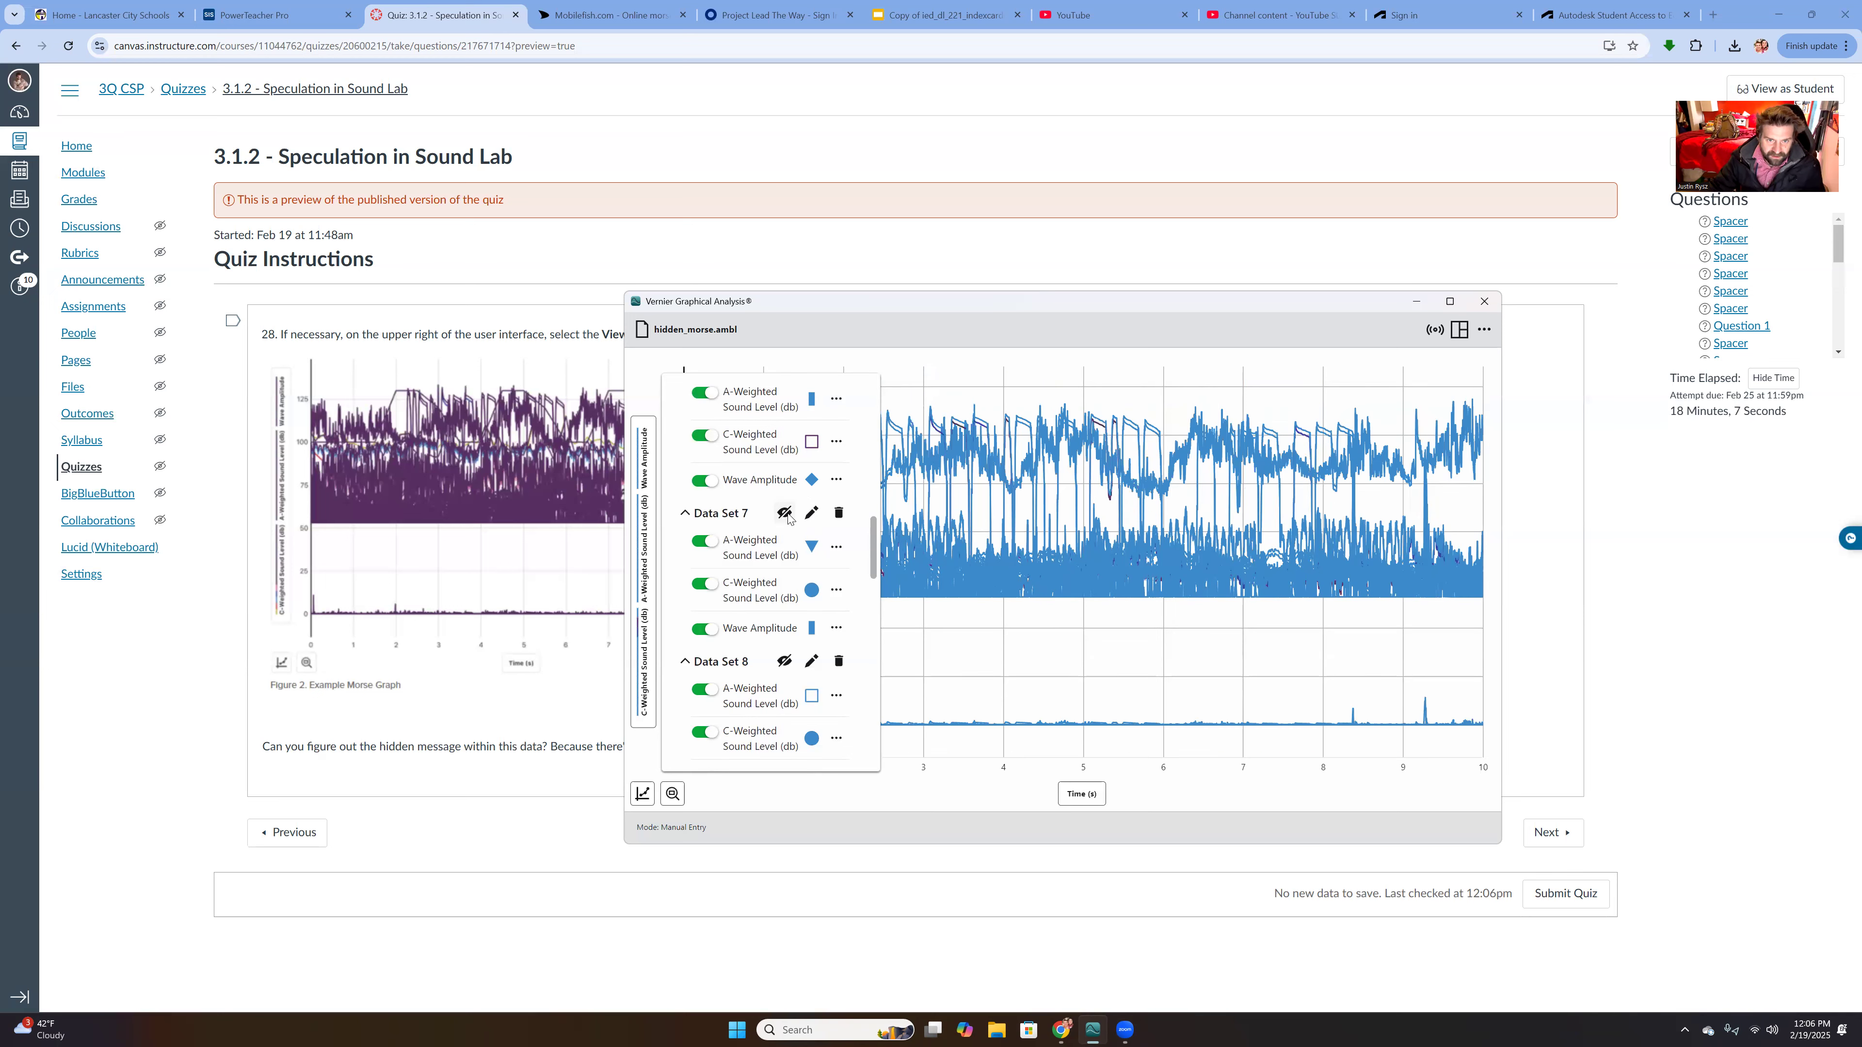
click(785, 513)
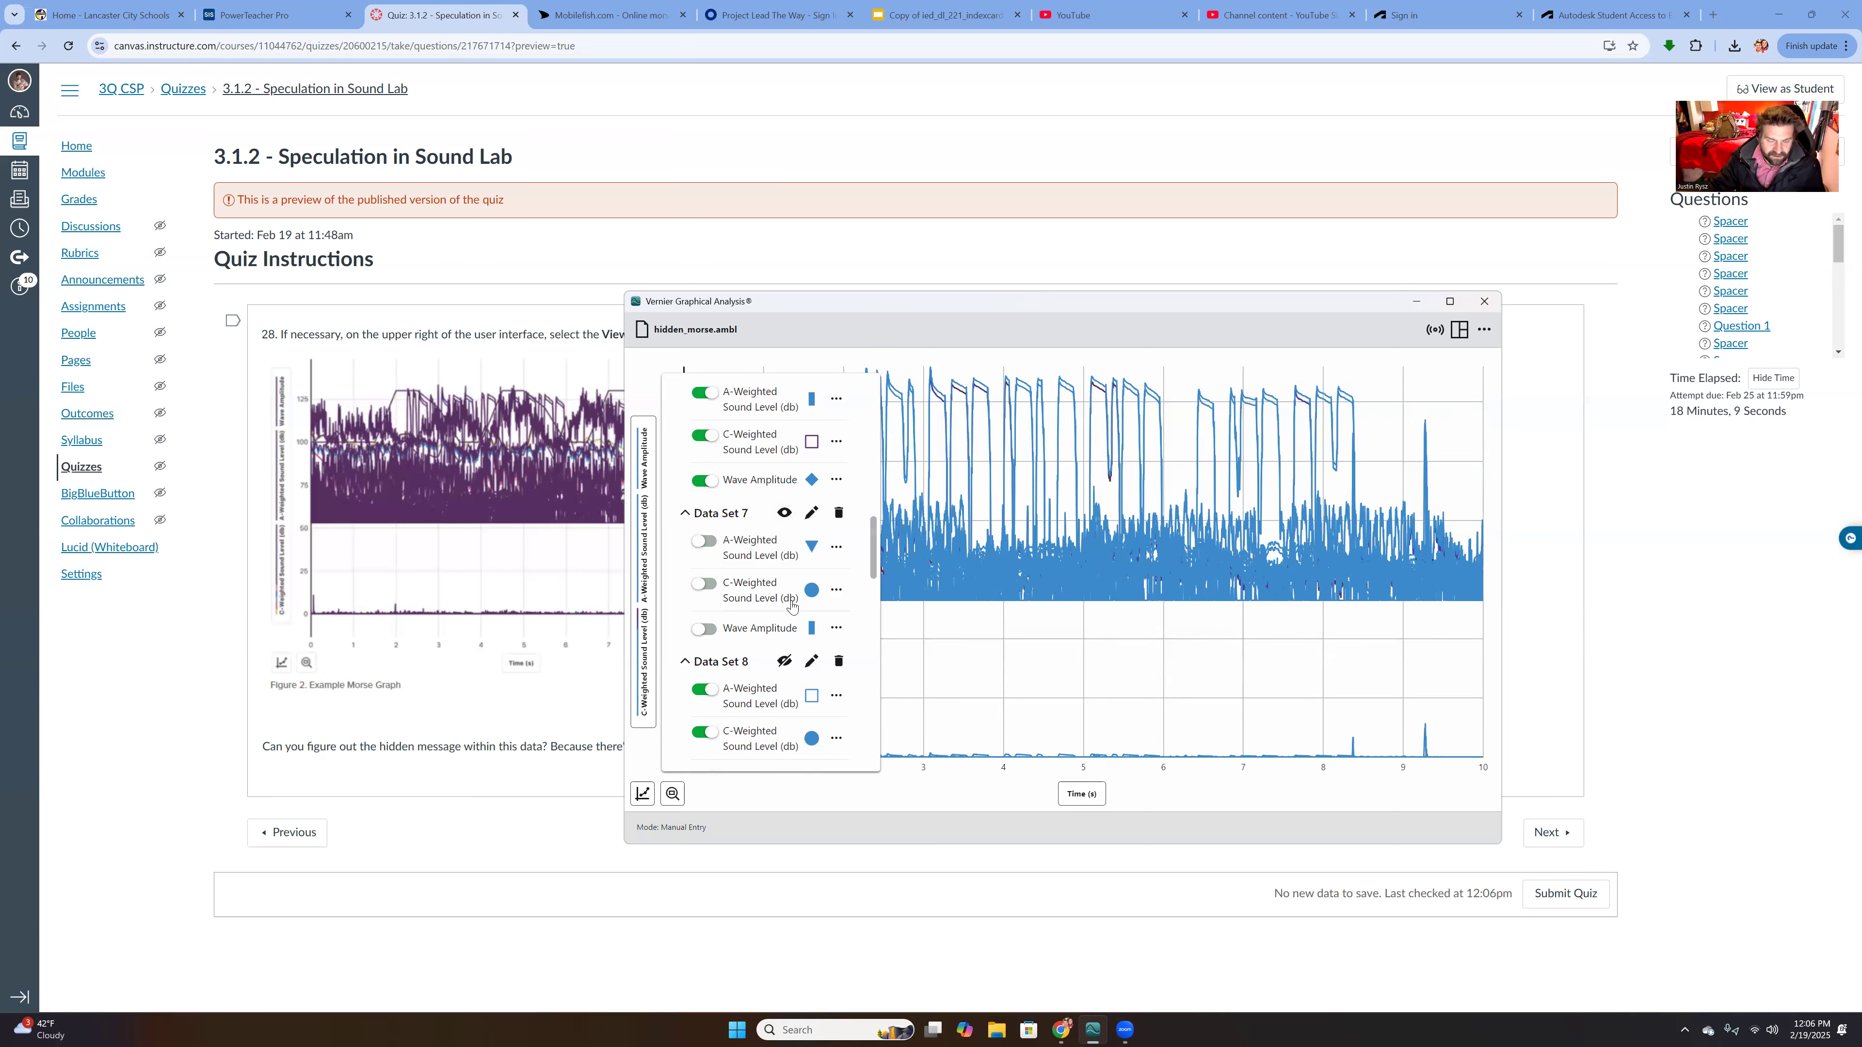
click(785, 661)
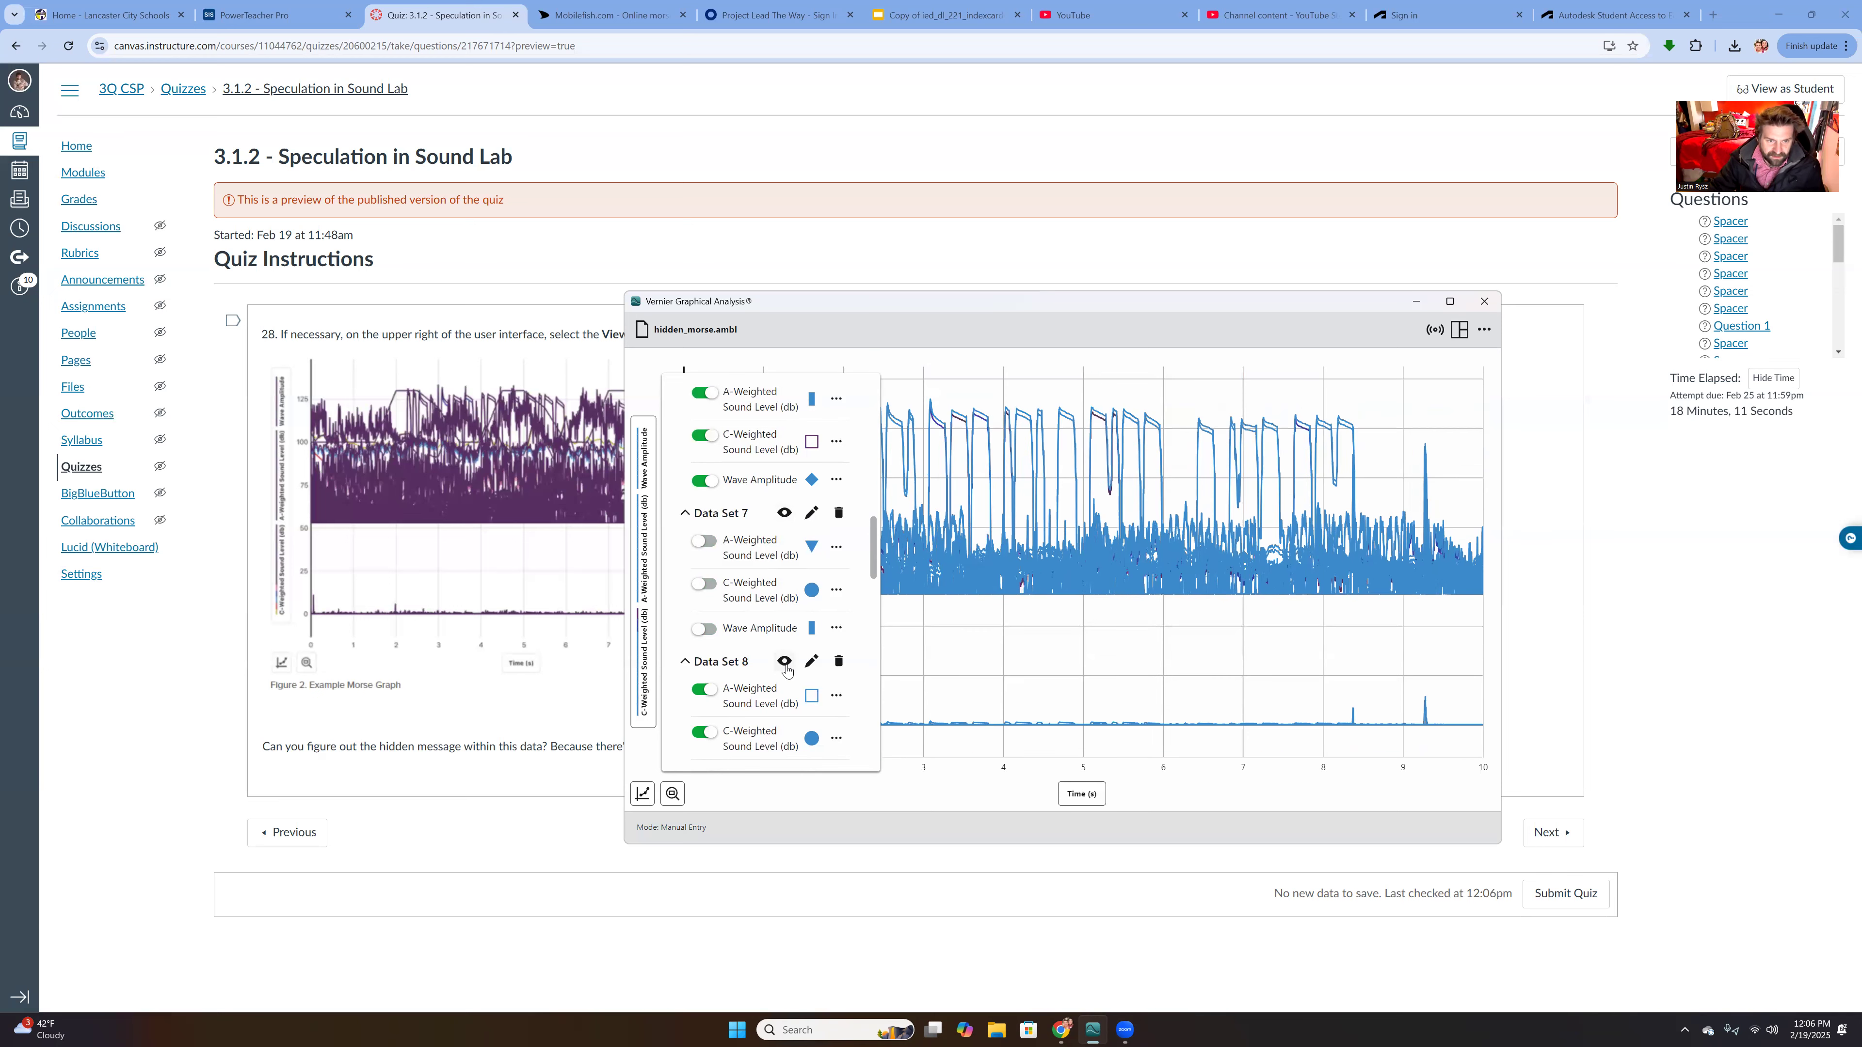
click(784, 661)
click(784, 661)
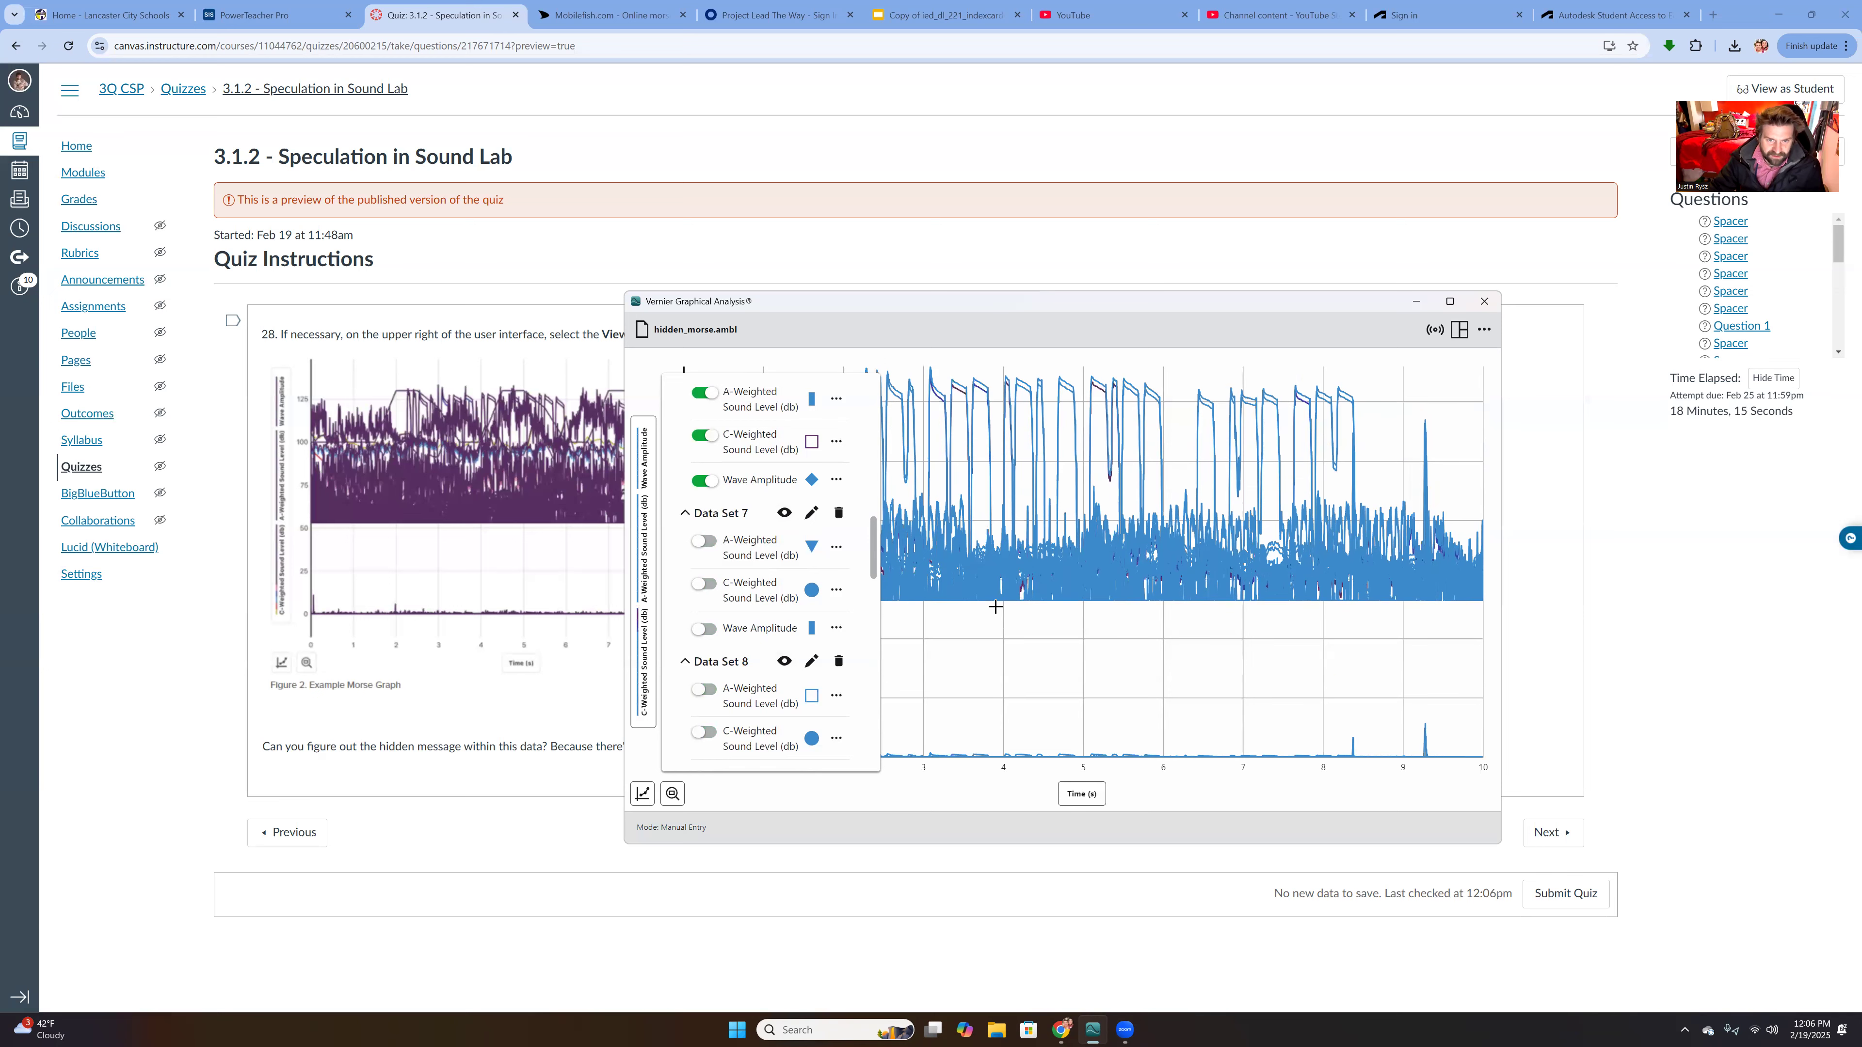
- Switch Data Set 9 off and back on, and hide all columns of Data Sets 10 and 11
scroll(808, 645, down, 4)
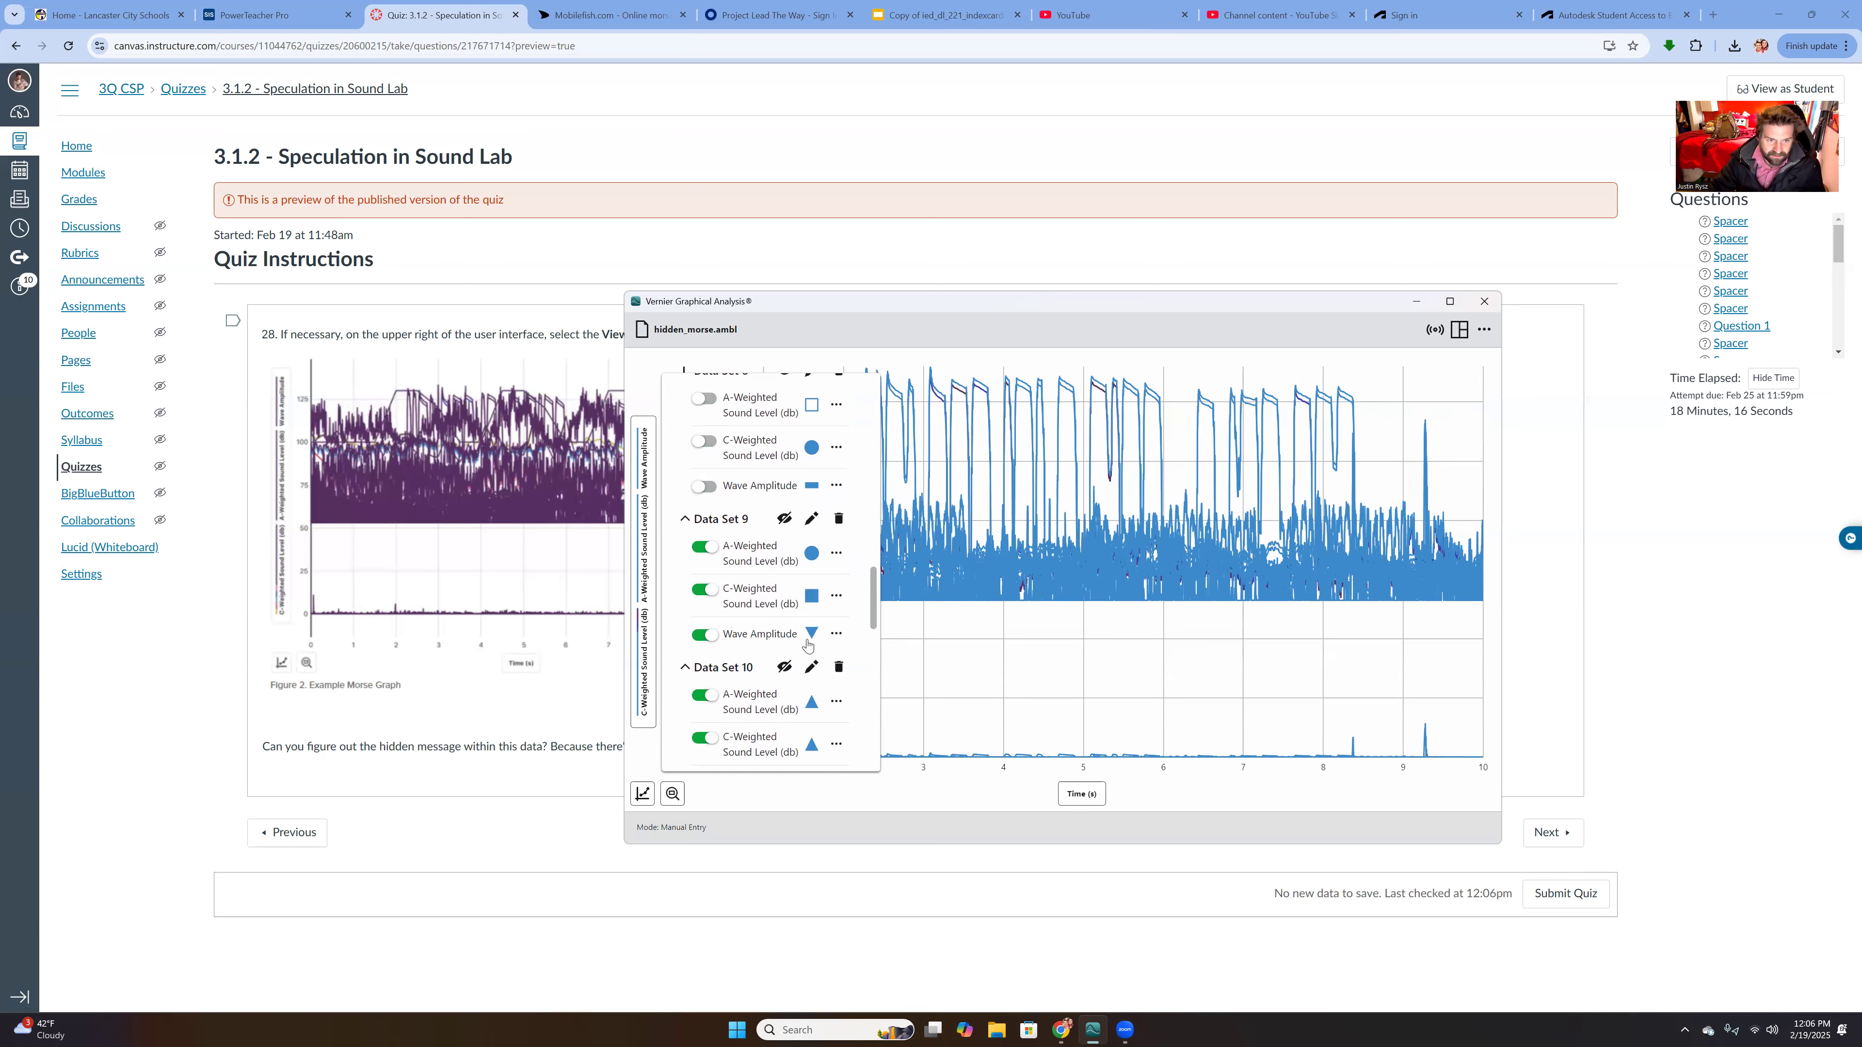
click(785, 519)
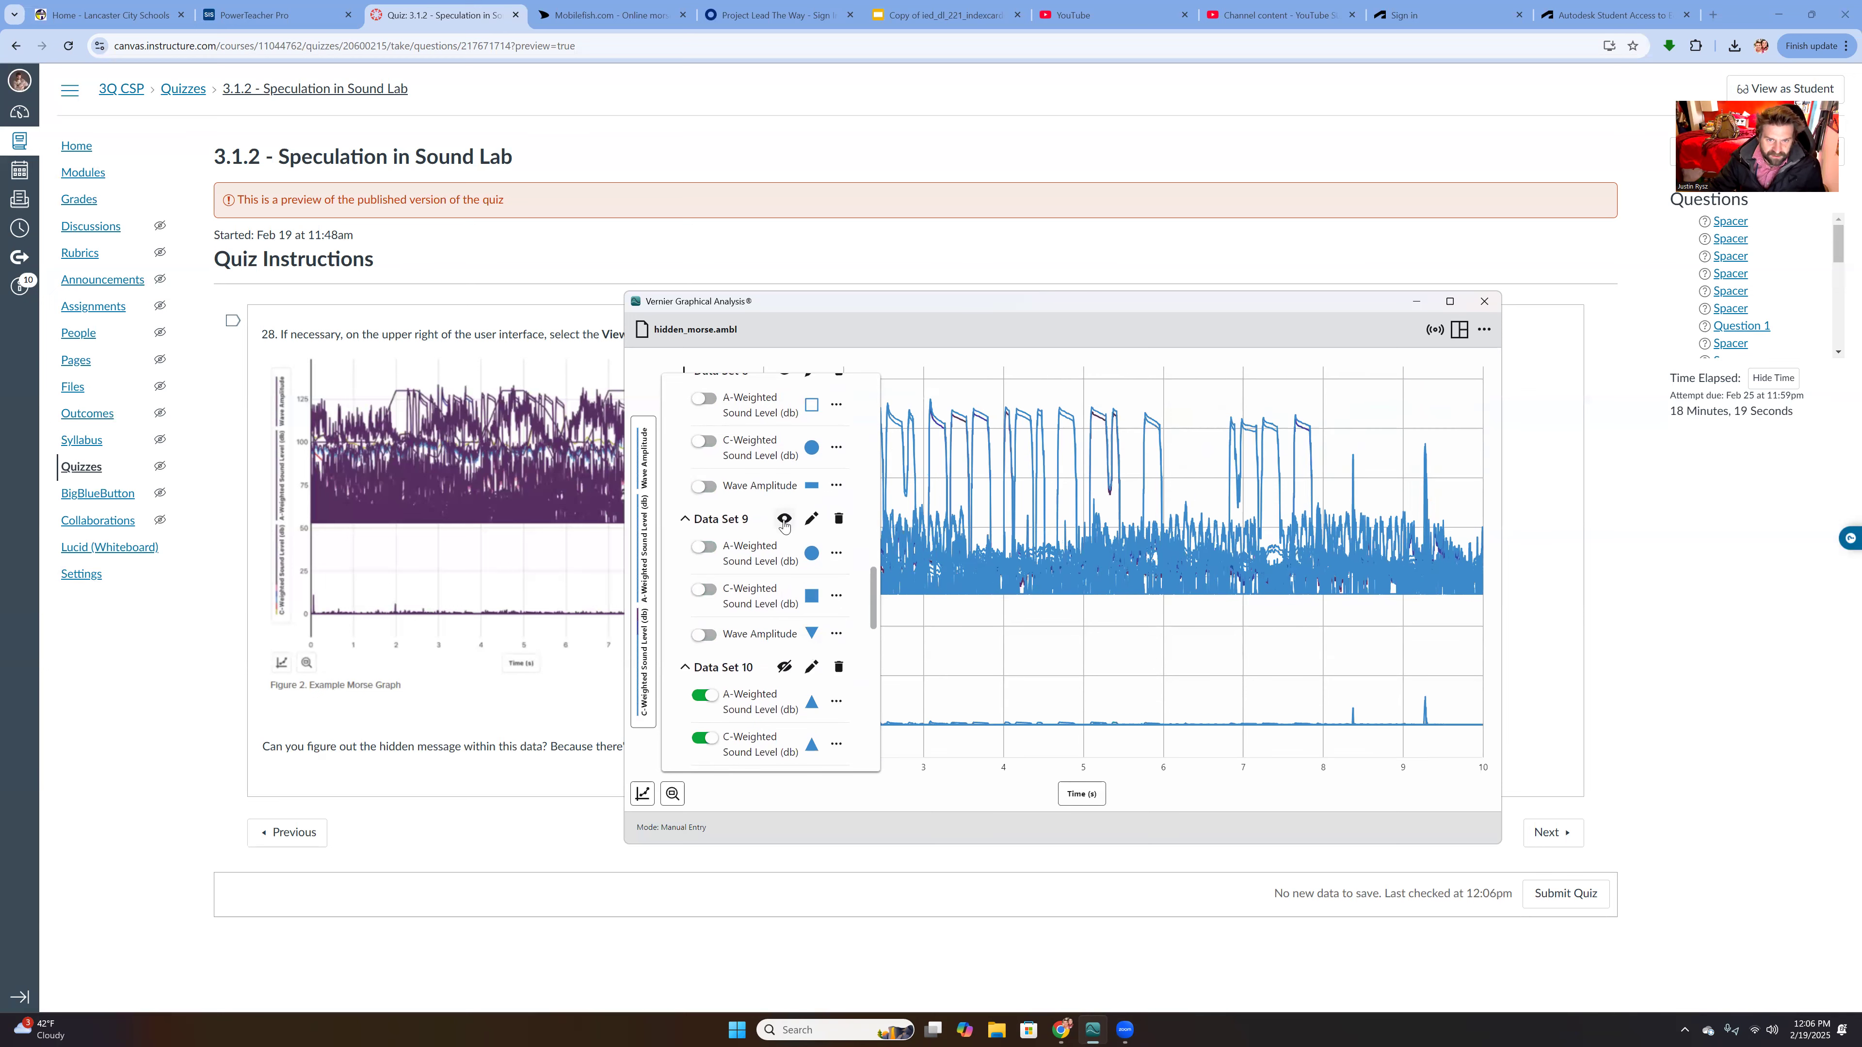
click(785, 519)
scroll(774, 589, down, 2)
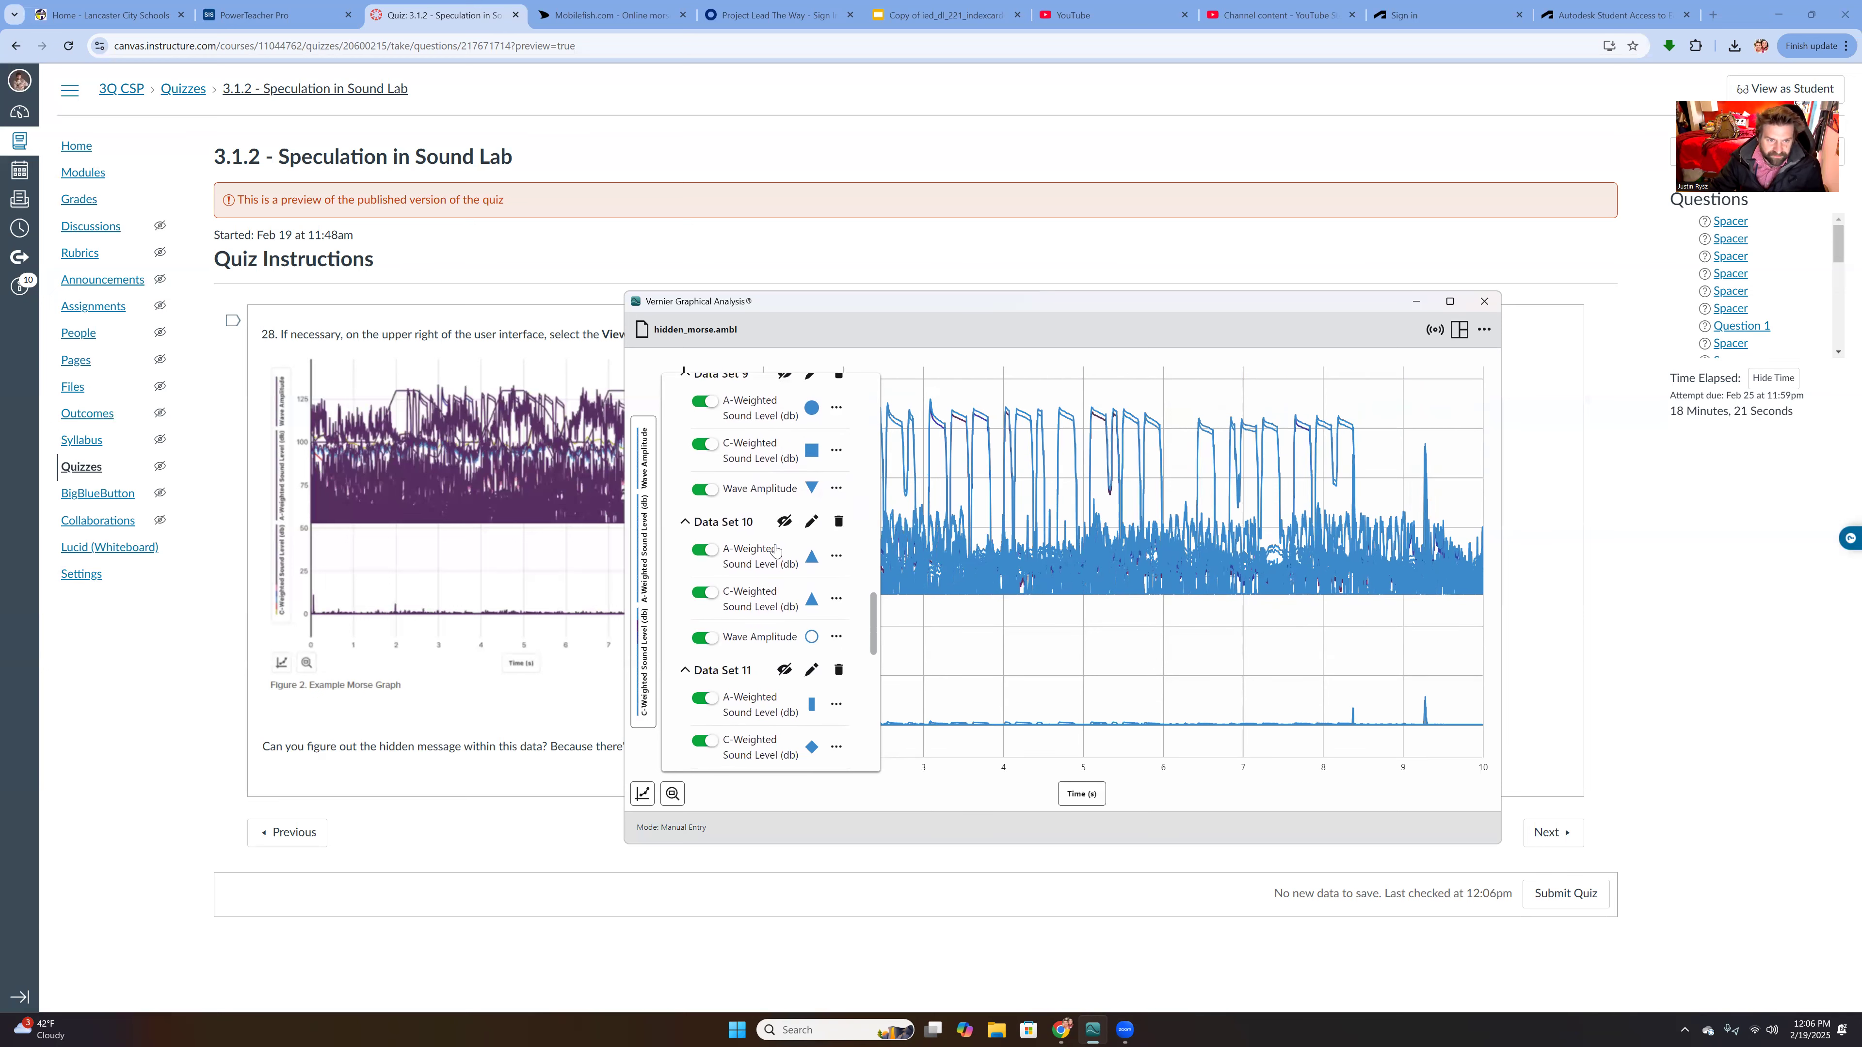
click(784, 521)
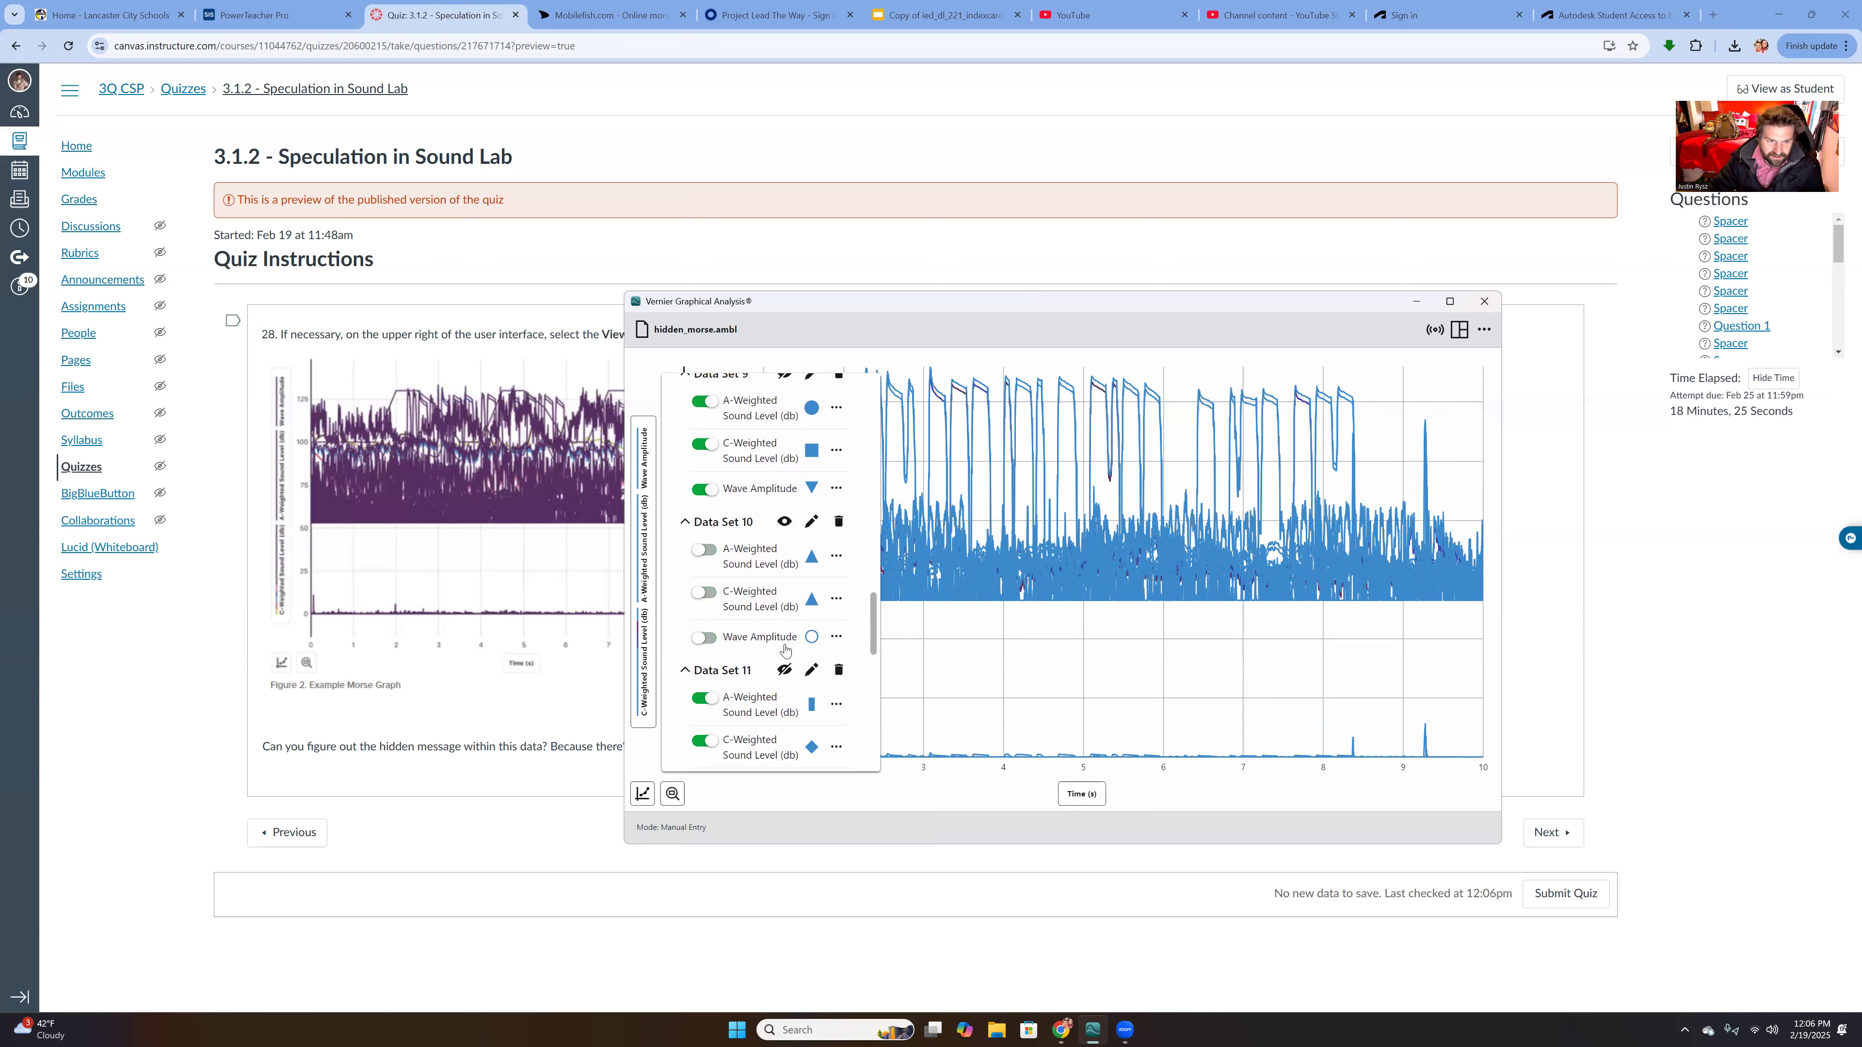
click(783, 671)
- Toggle Data Set 12 off and on to check its plot, leaving it shown, and hide all columns of Data Set 13
scroll(786, 660, down, 3)
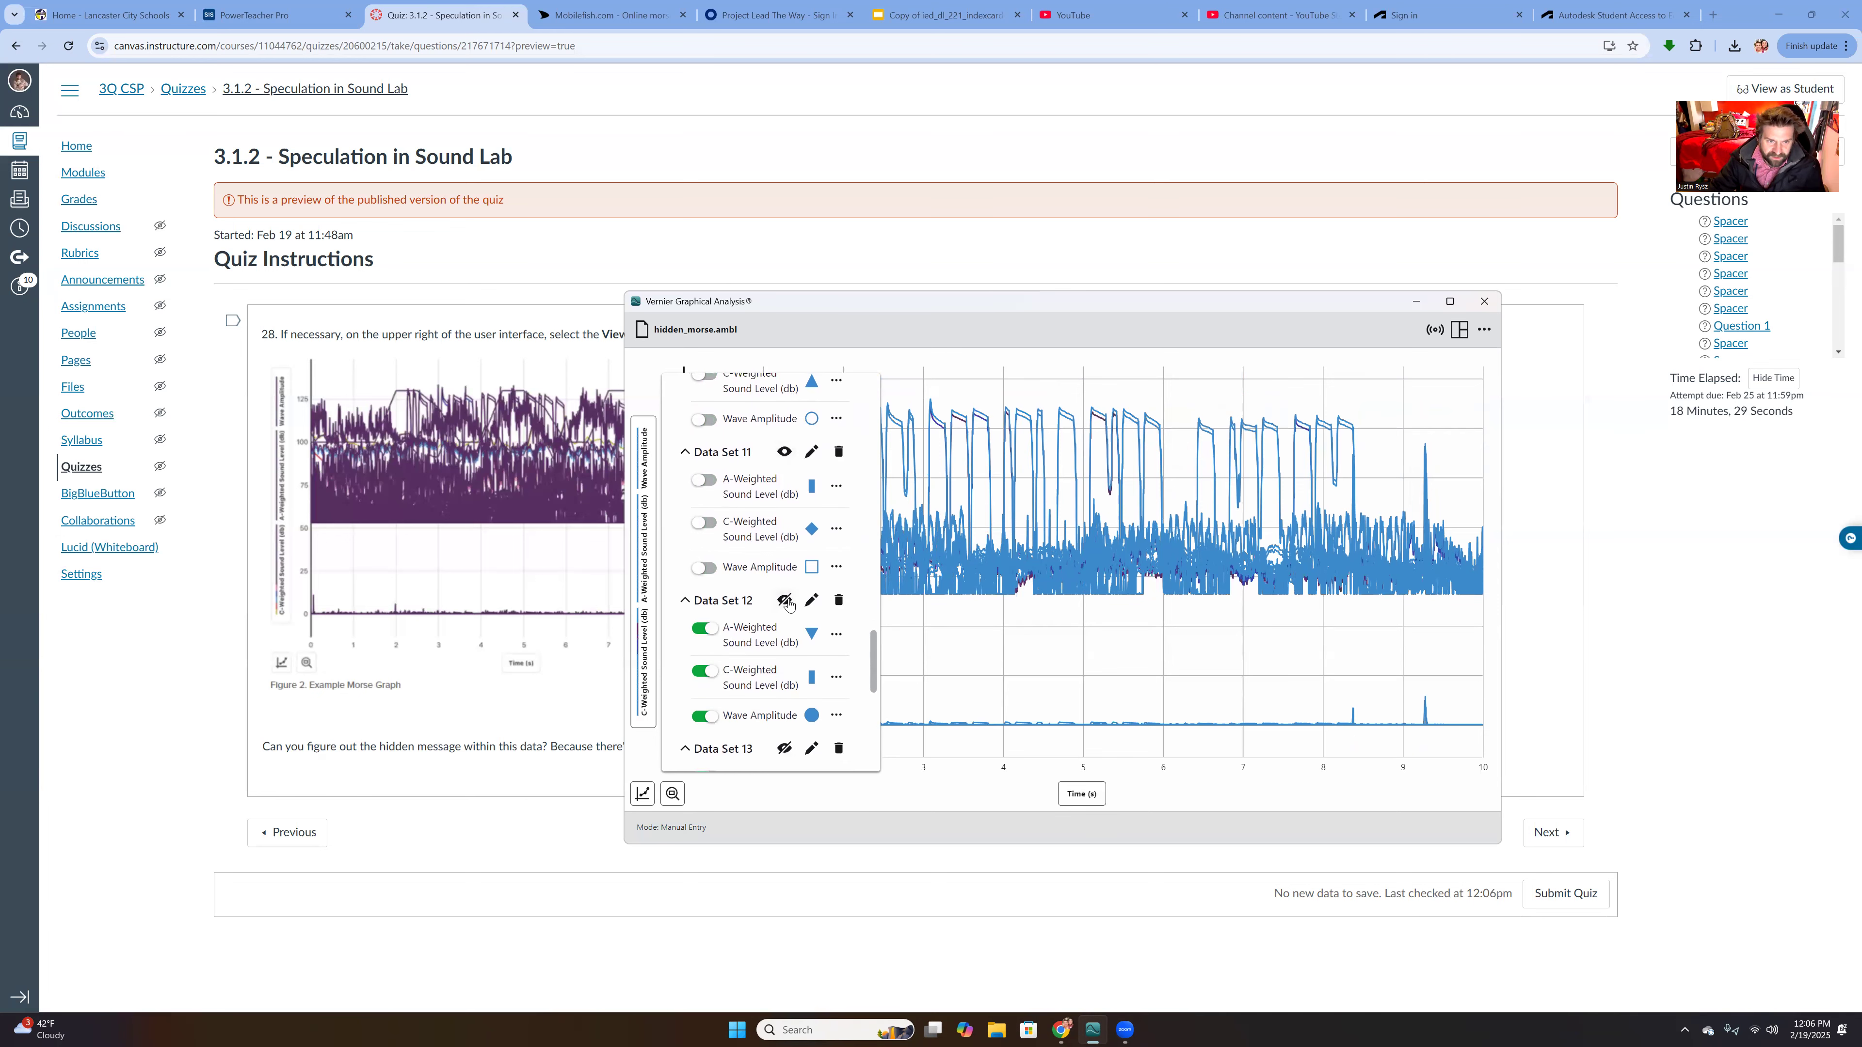
click(785, 601)
click(785, 601)
click(785, 601)
click(785, 601)
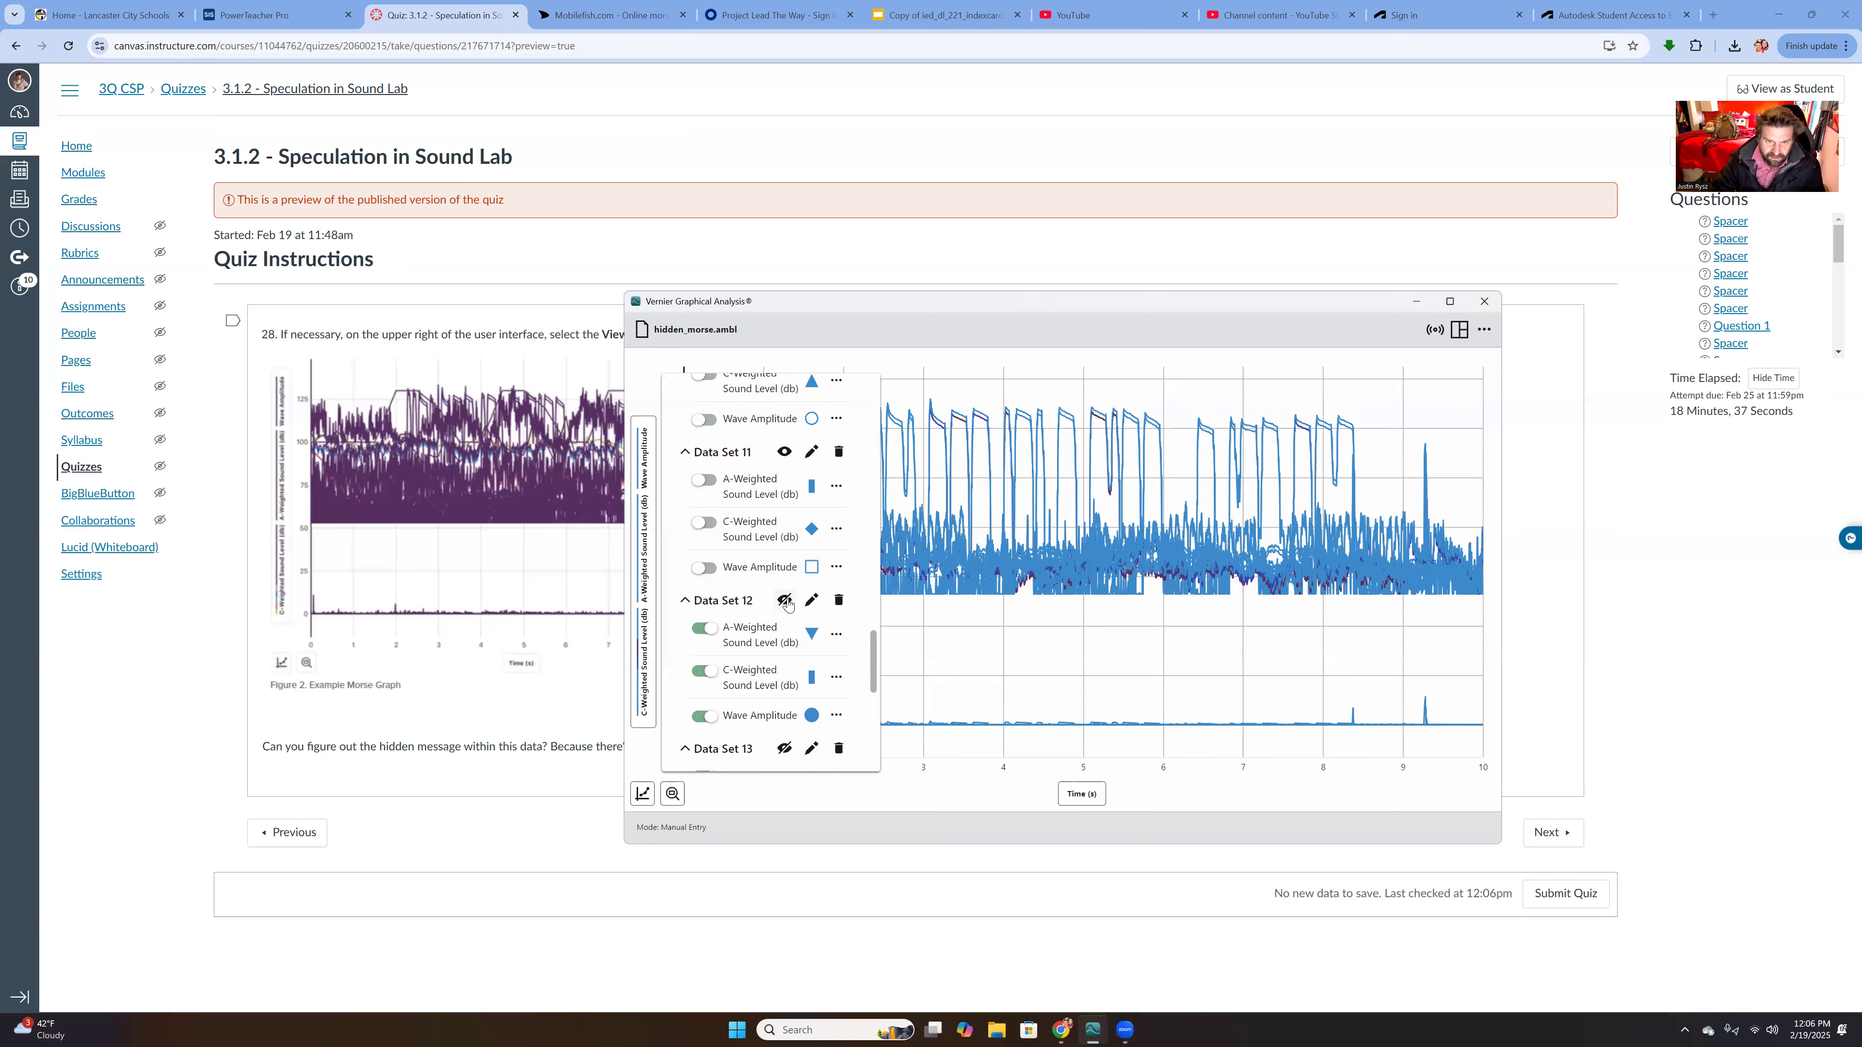
scroll(788, 609, down, 2)
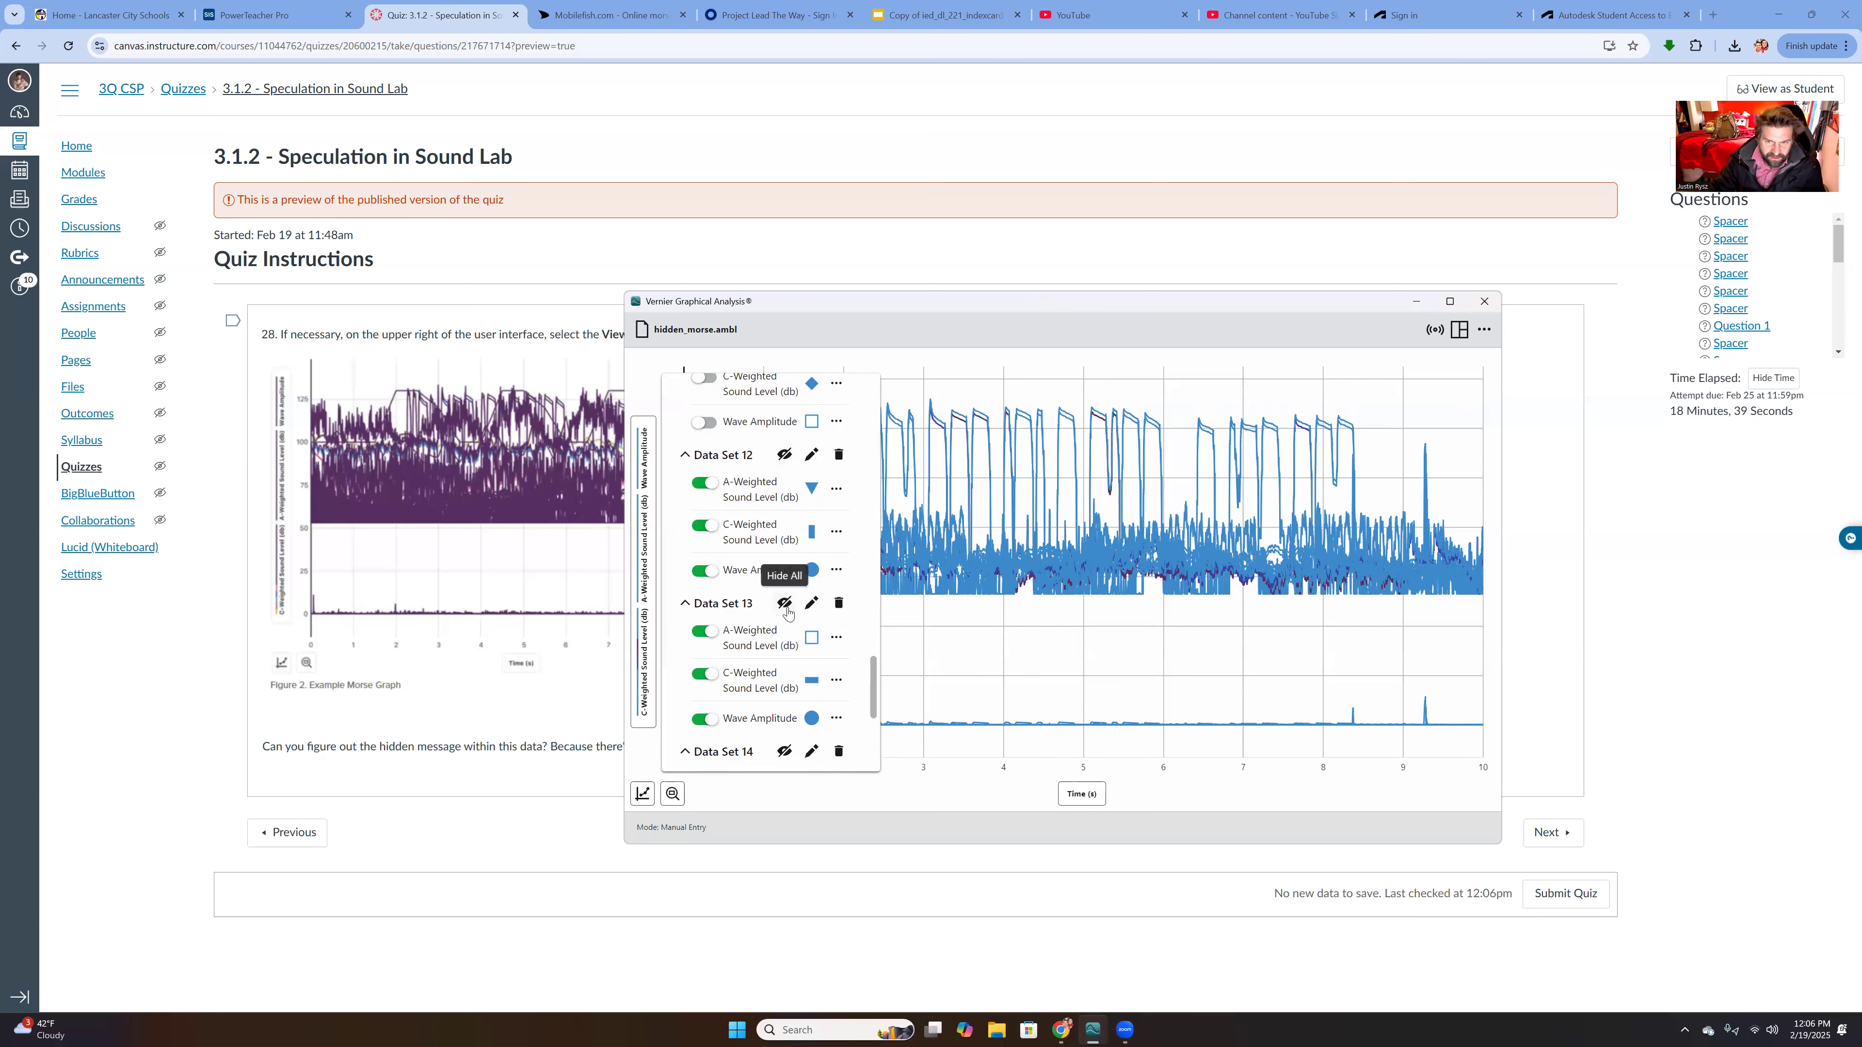
click(786, 612)
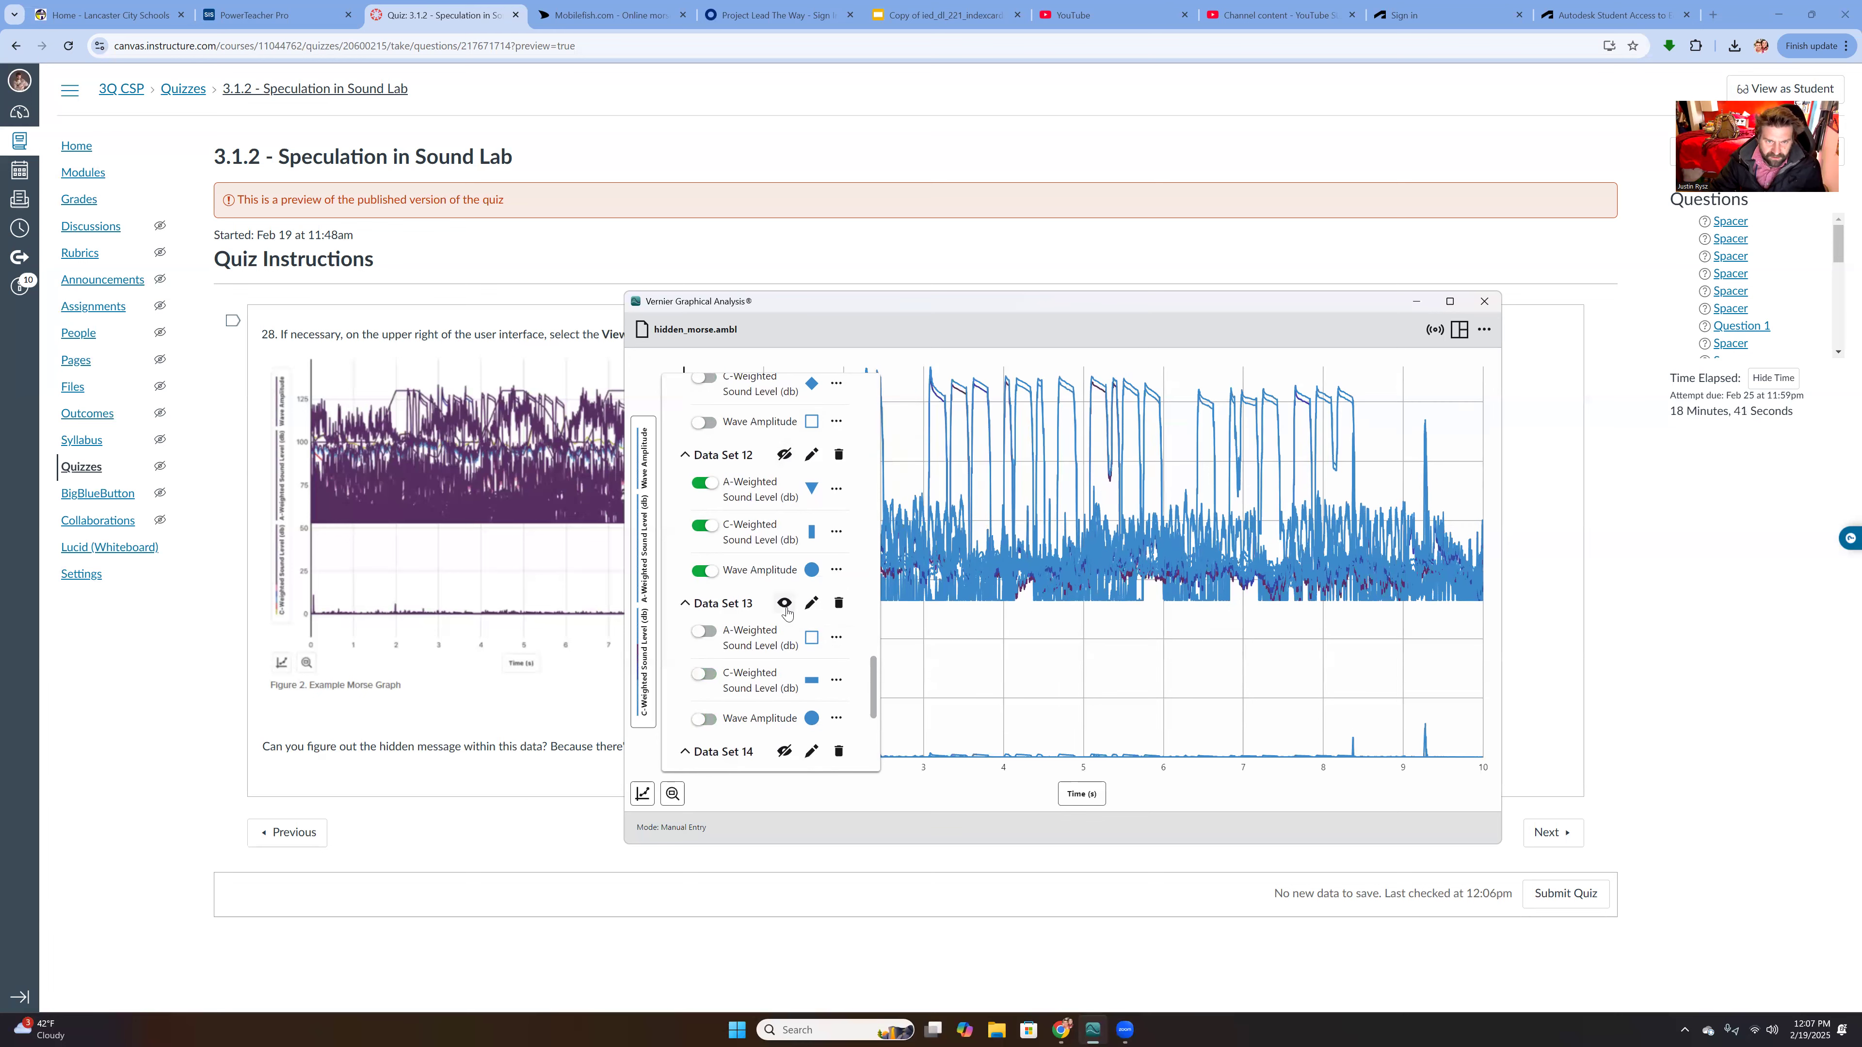
- Show all columns of Data Set 13 on the graph again
click(785, 604)
scroll(788, 558, down, 4)
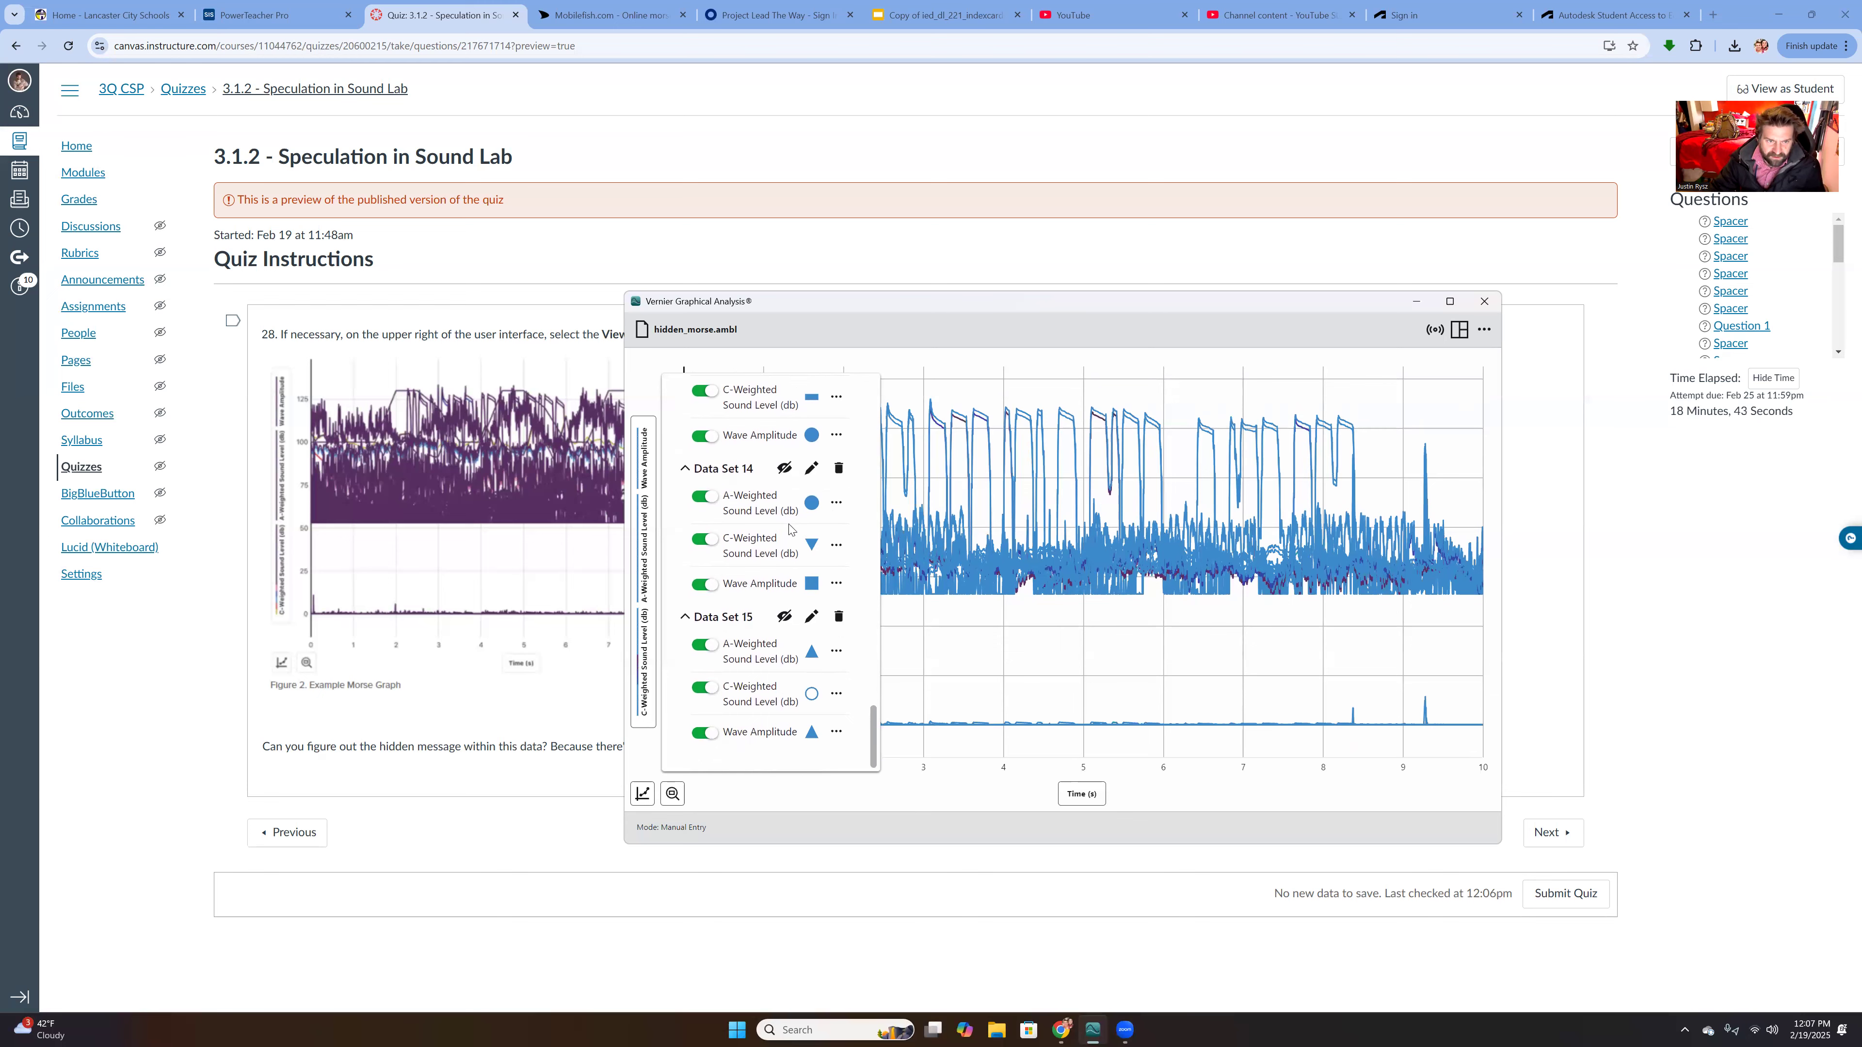
scroll(790, 528, up, 1)
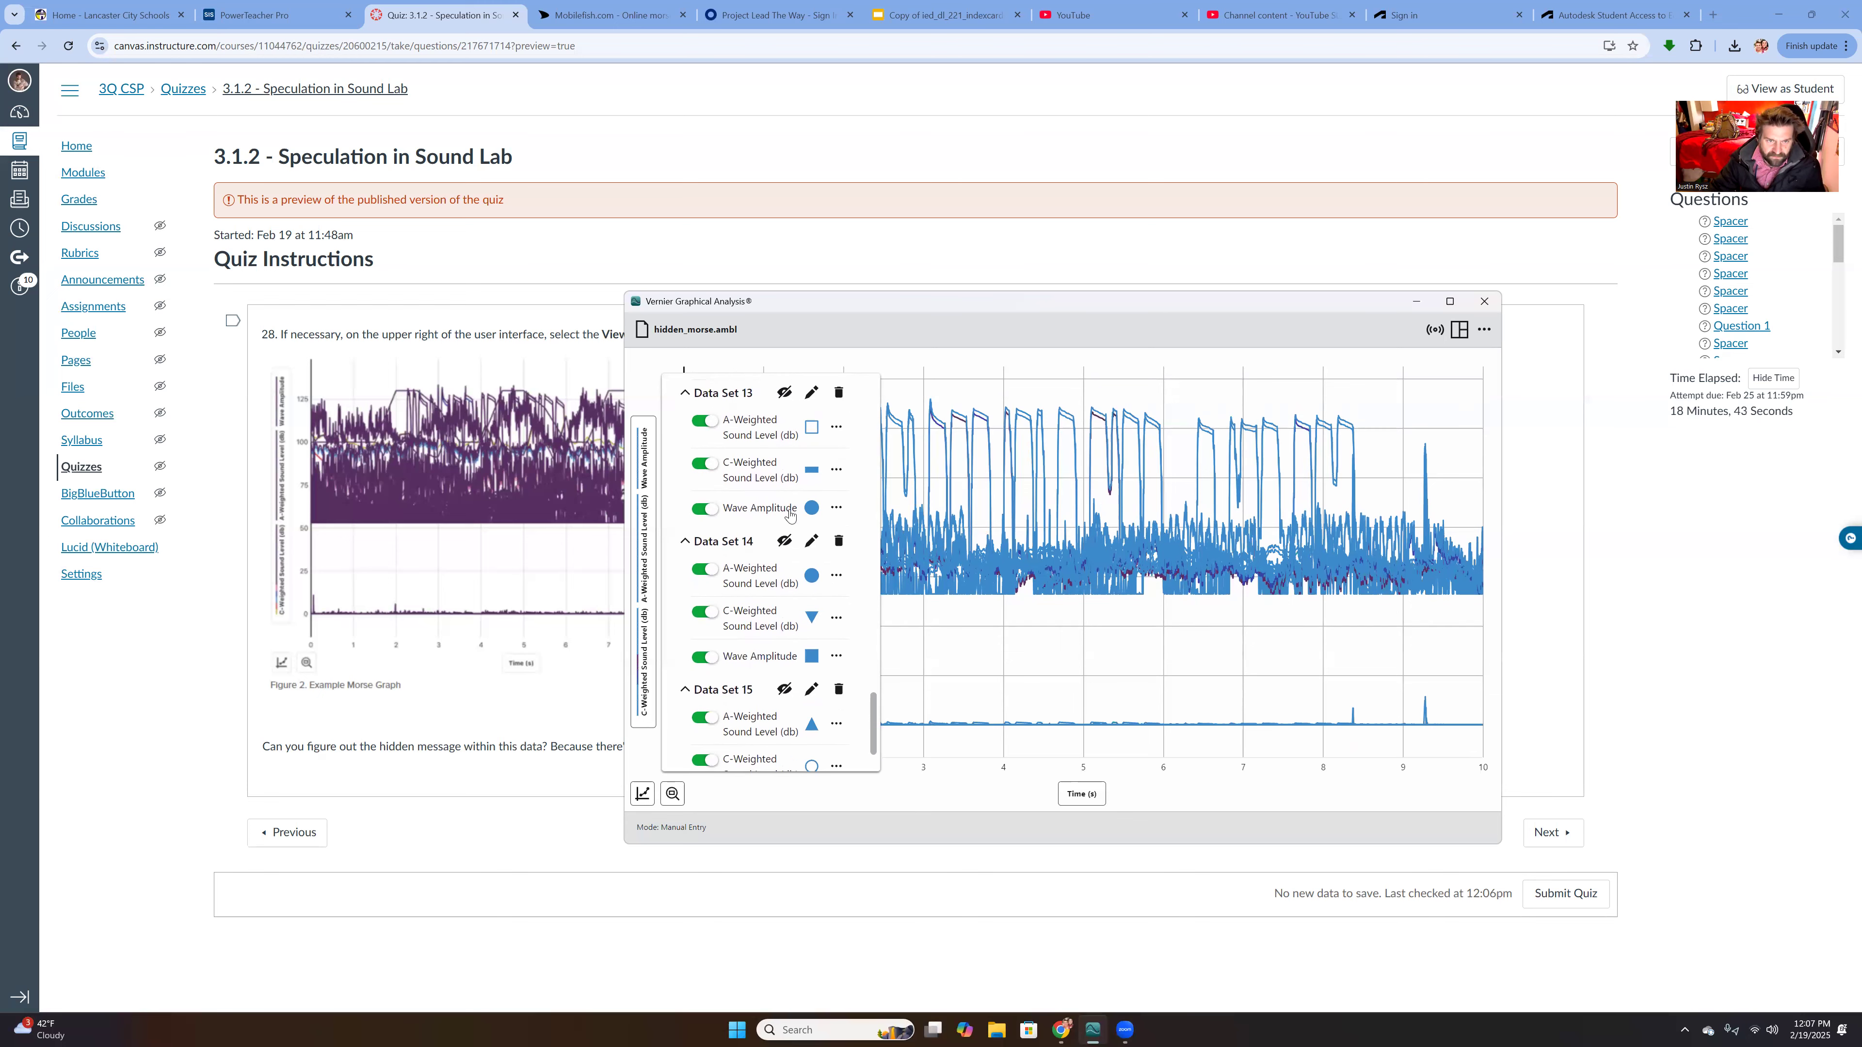
- Maximize the graph window, and switch Data Sets 14 and 15 off and back on to check their plots
click(1454, 302)
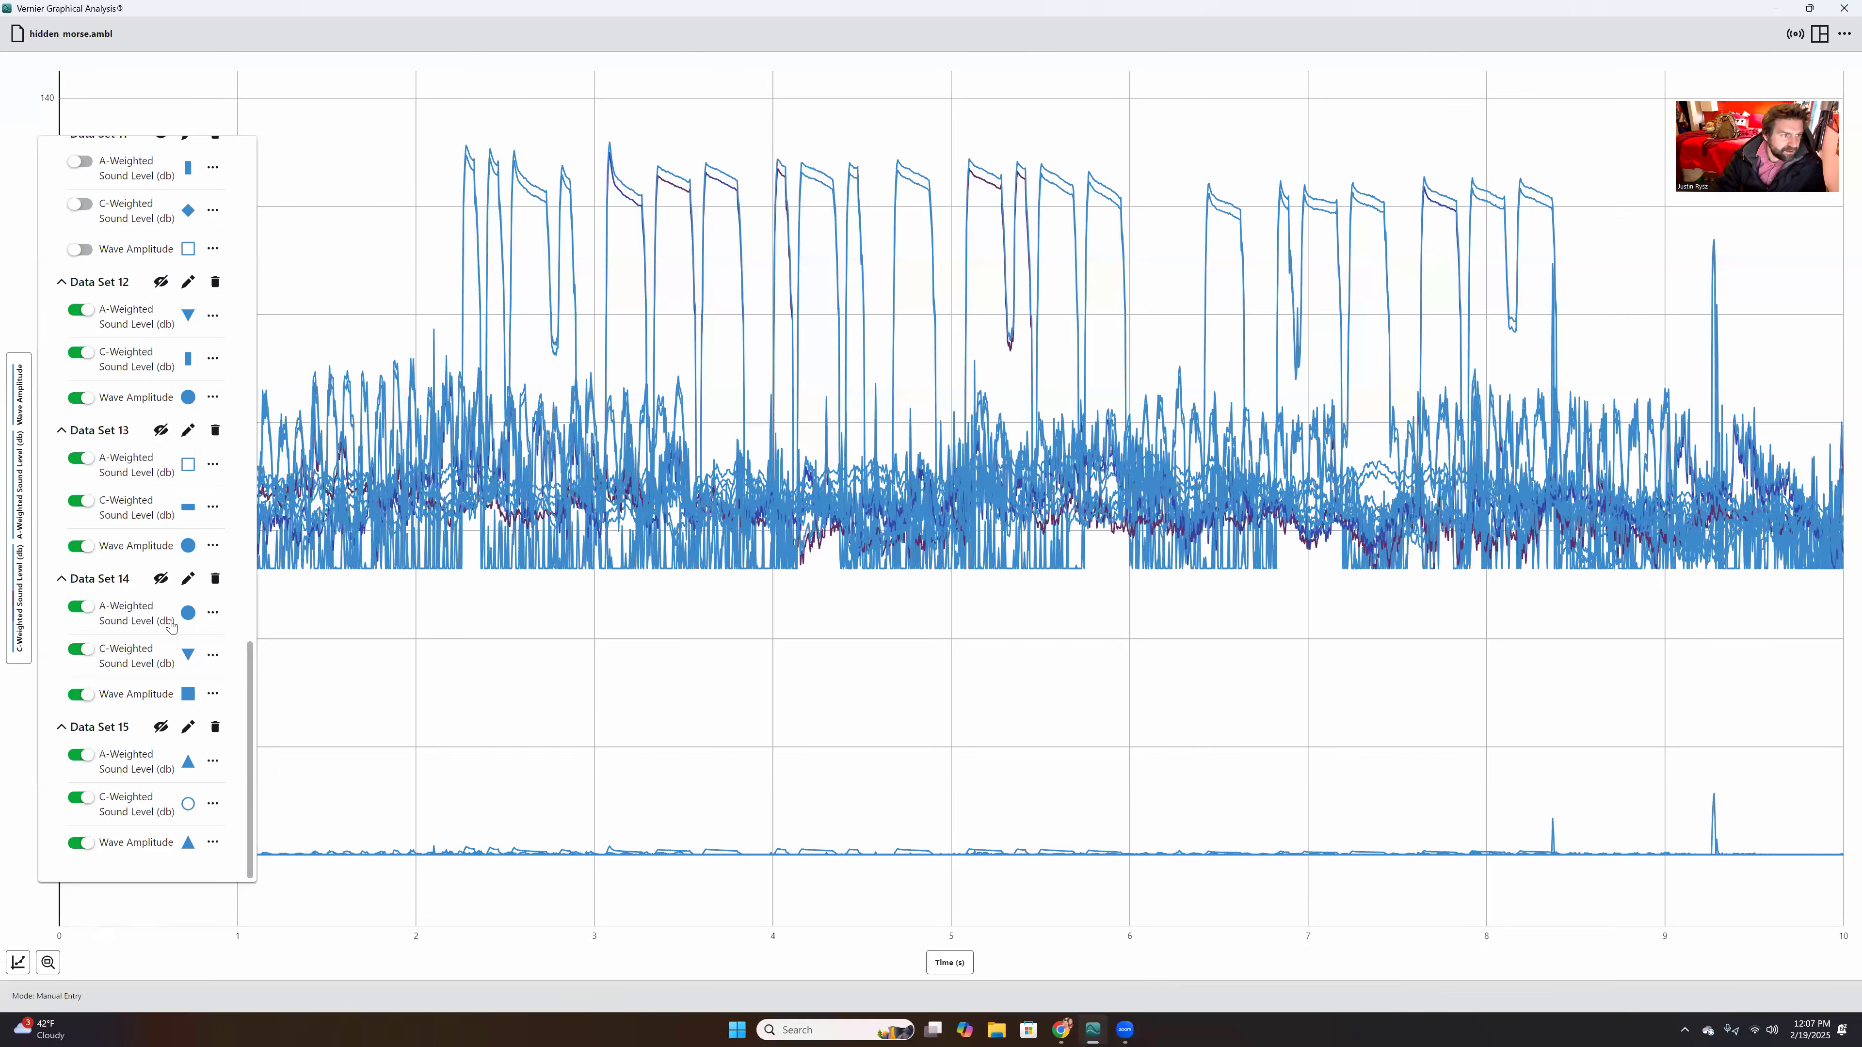
click(160, 580)
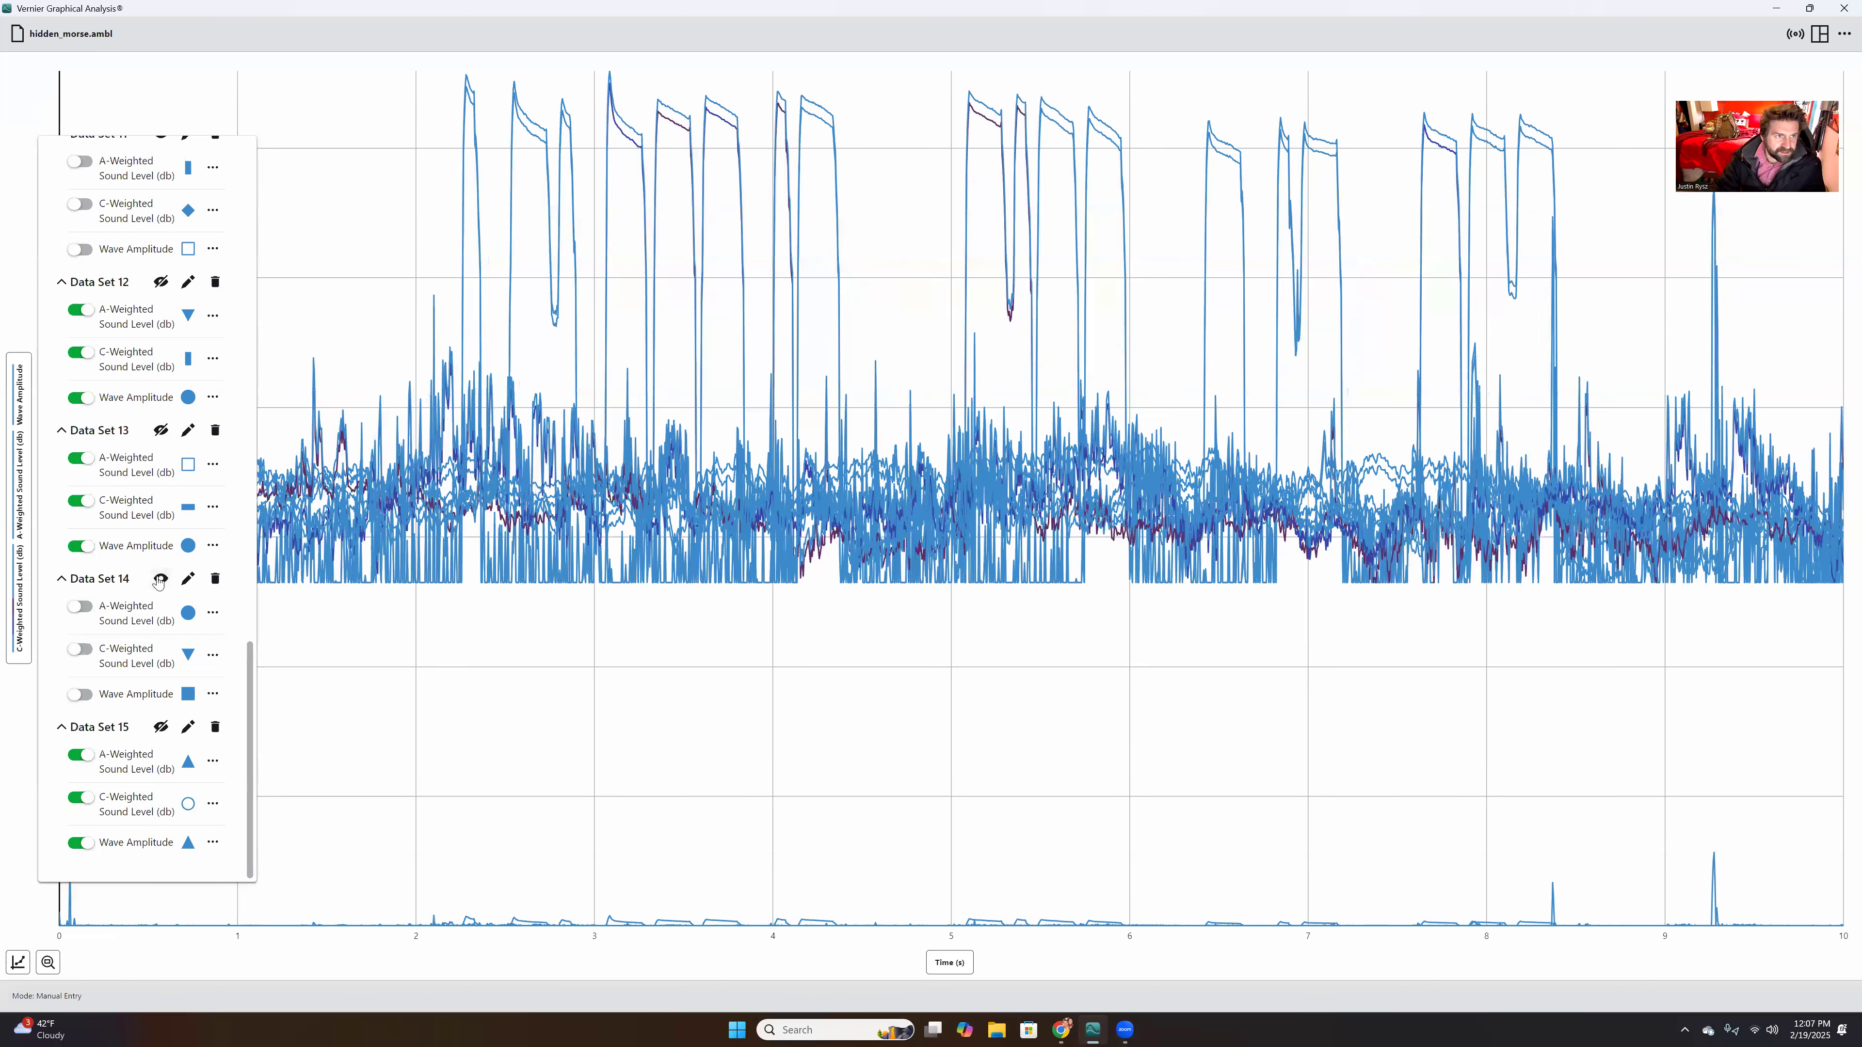
click(160, 580)
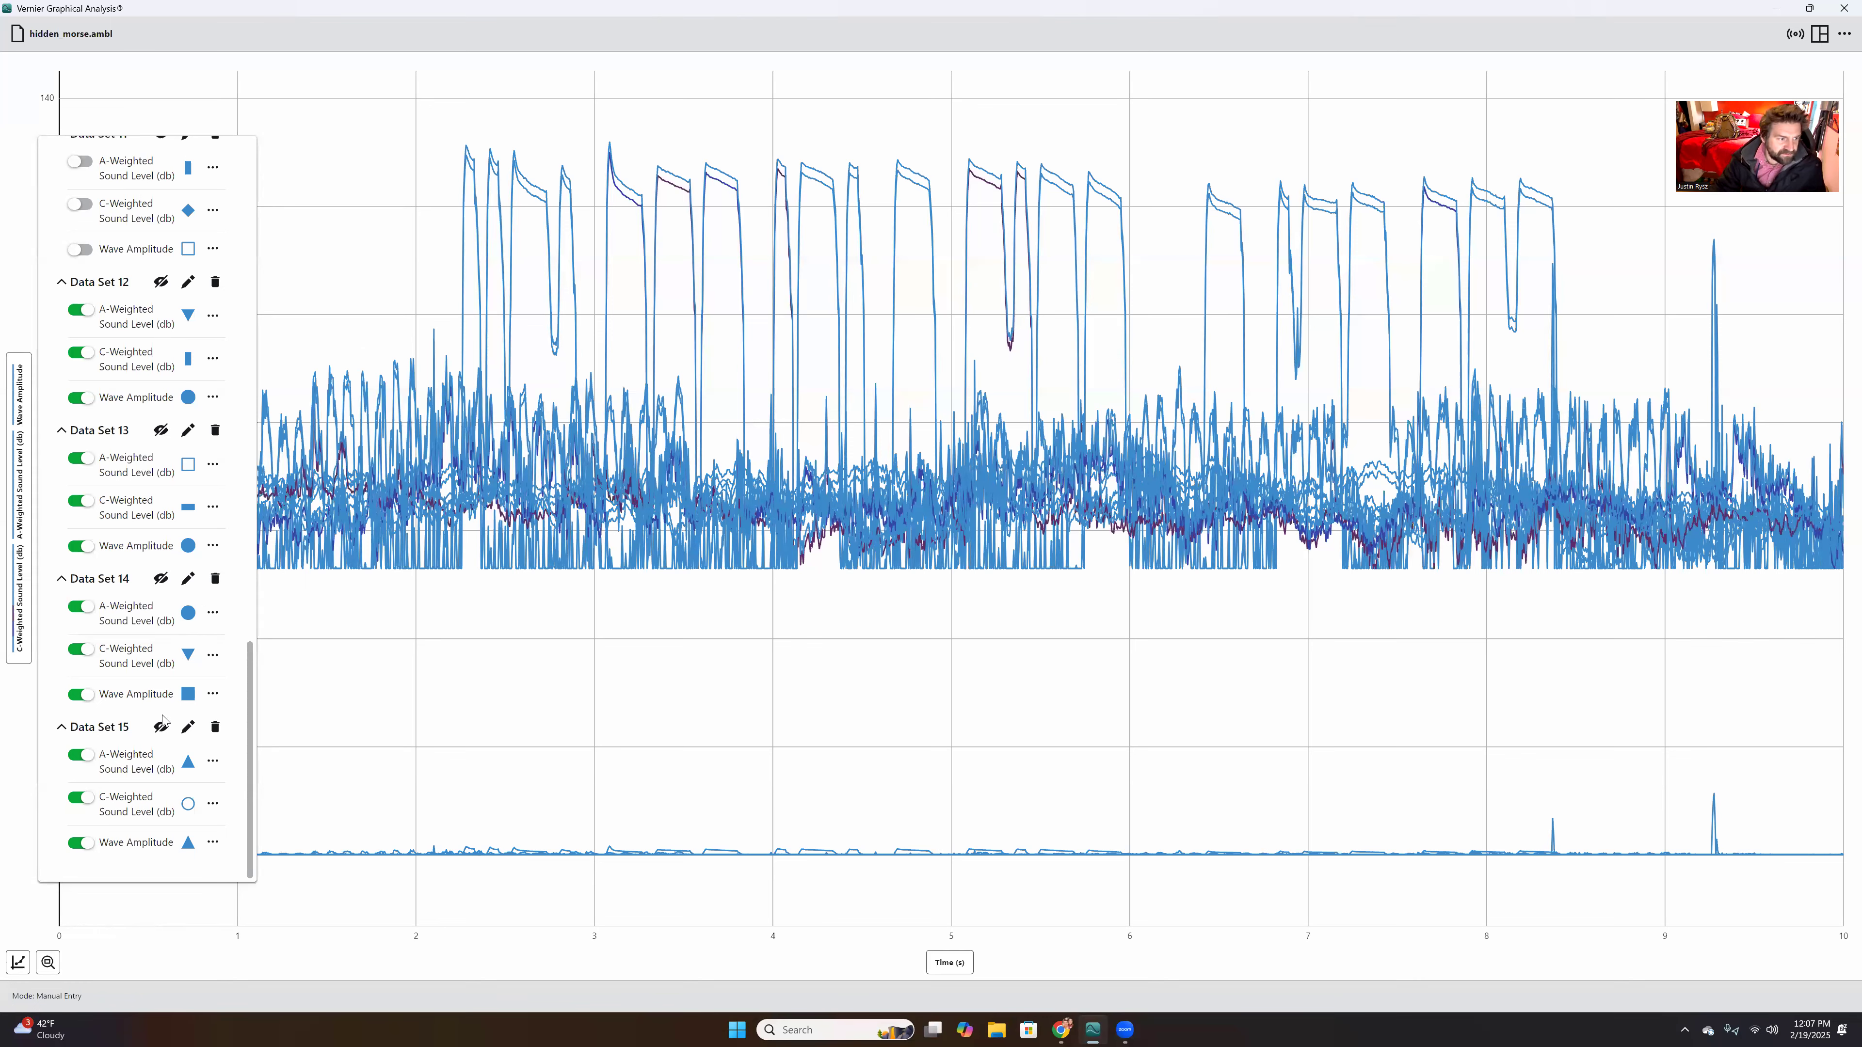
click(160, 732)
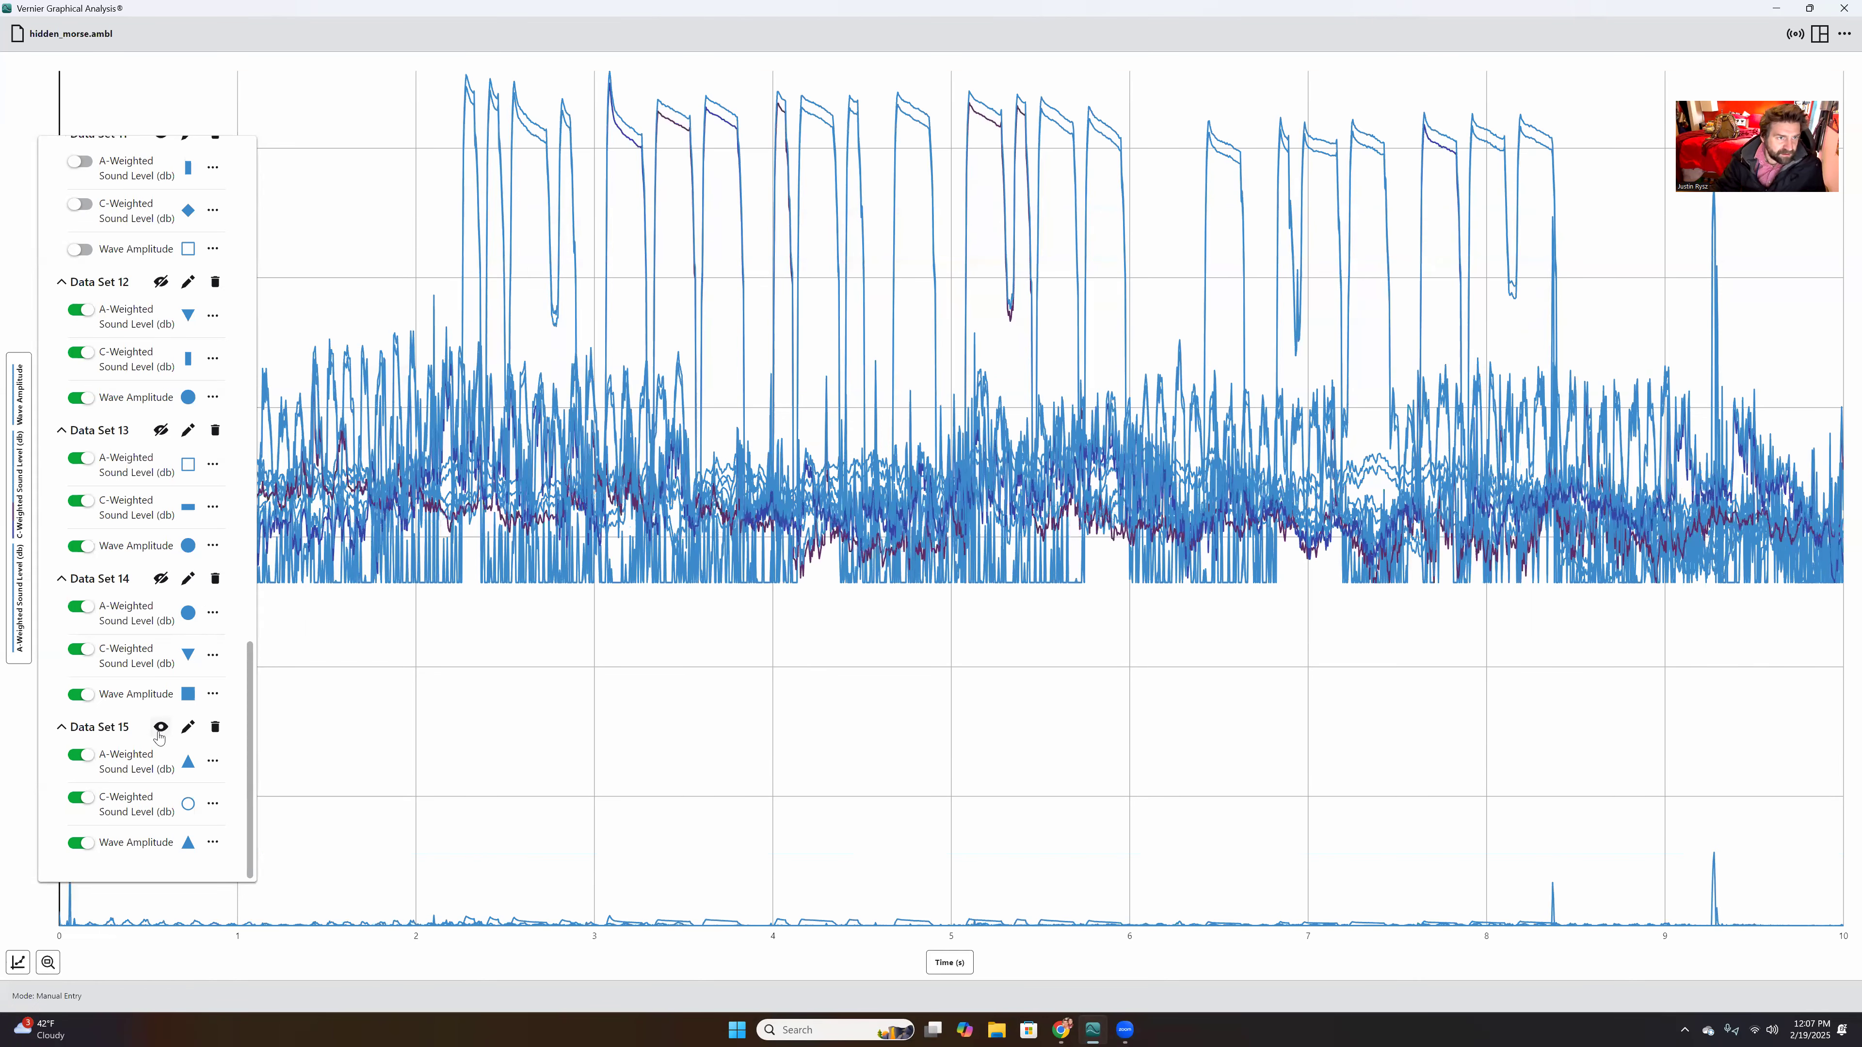
click(160, 732)
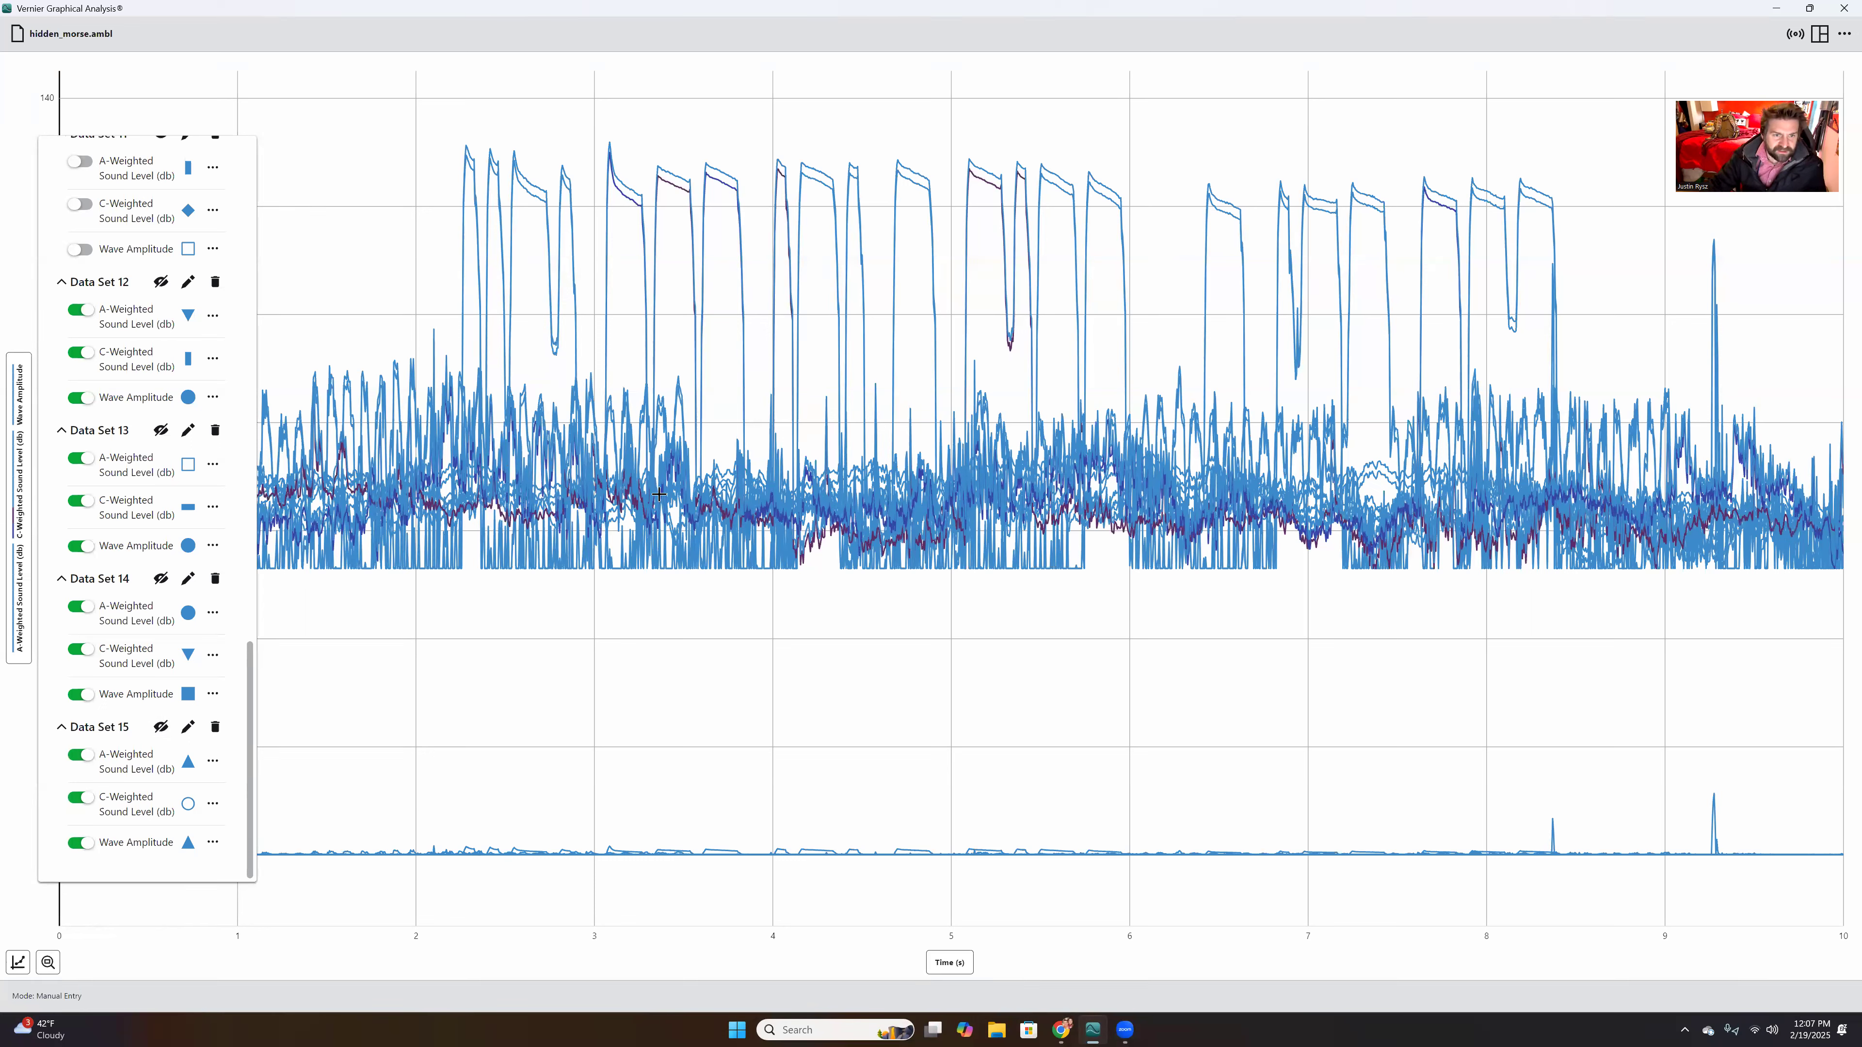
click(370, 223)
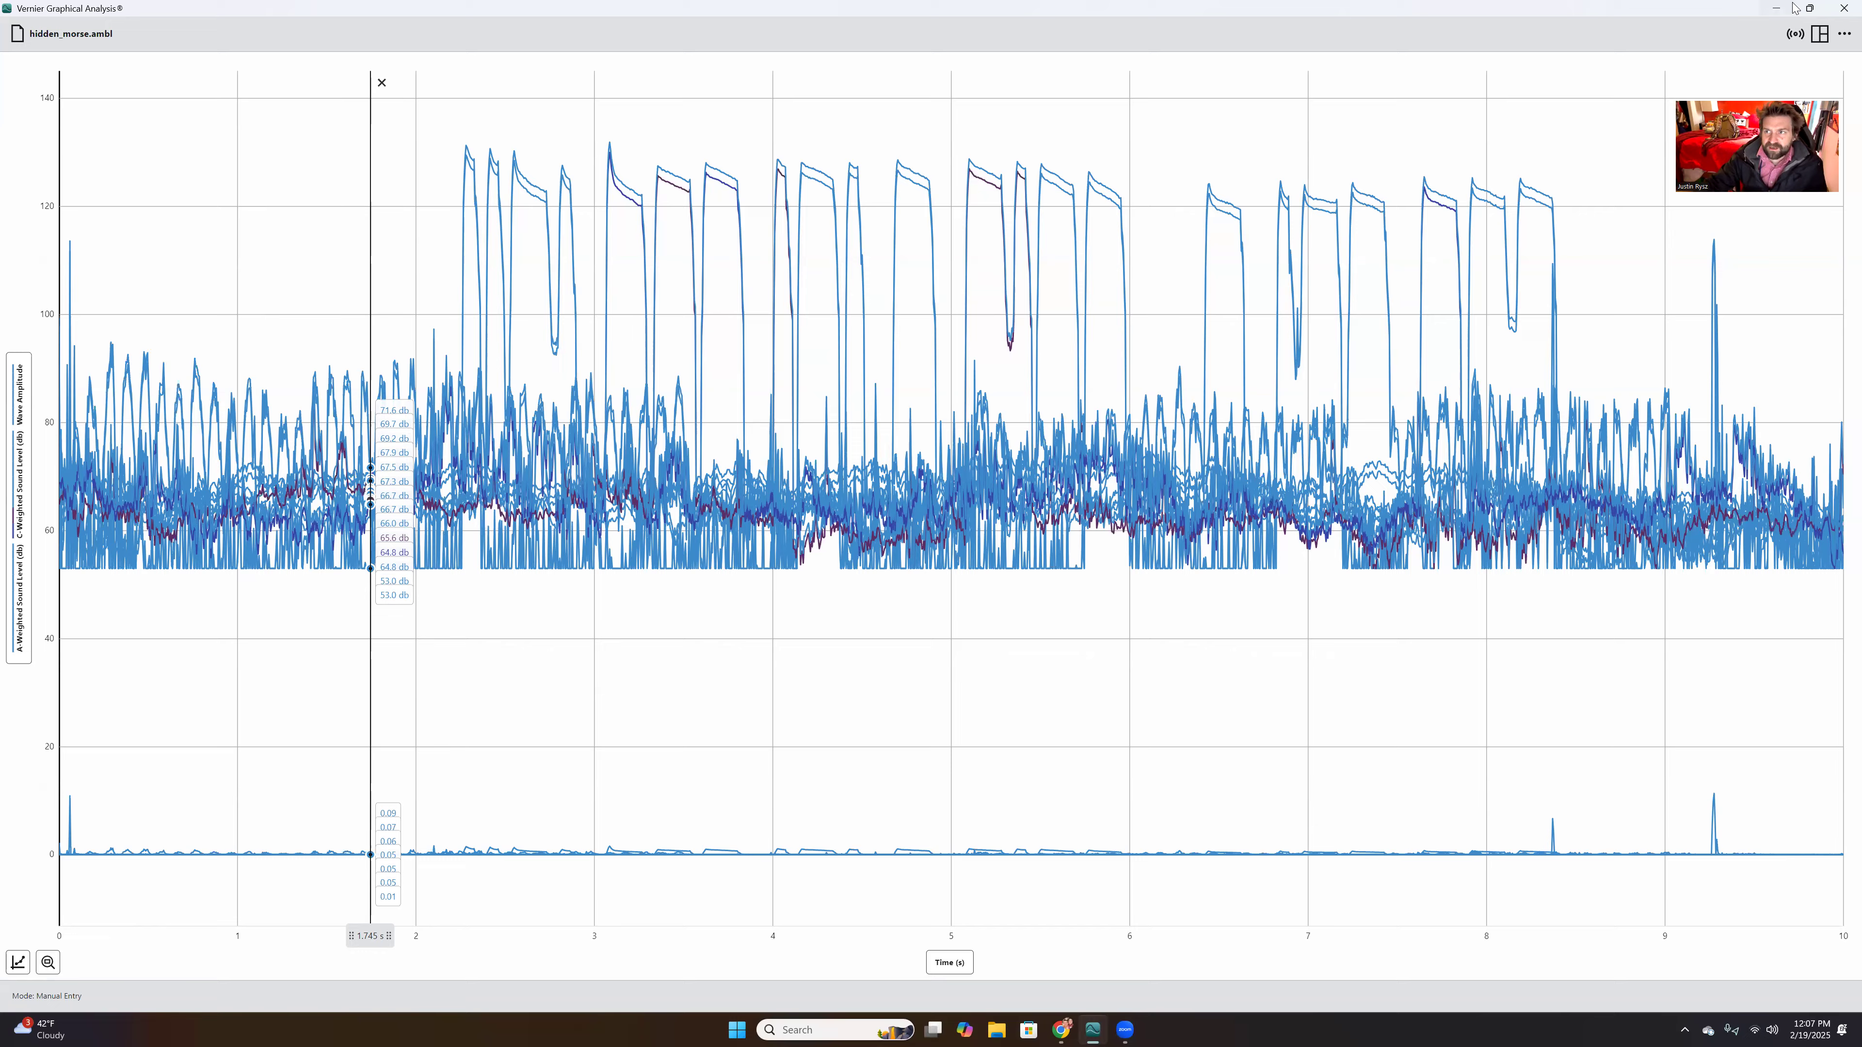
- Return to the quiz in the browser and advance past the data-reduction instructions to Question 7
click(1810, 8)
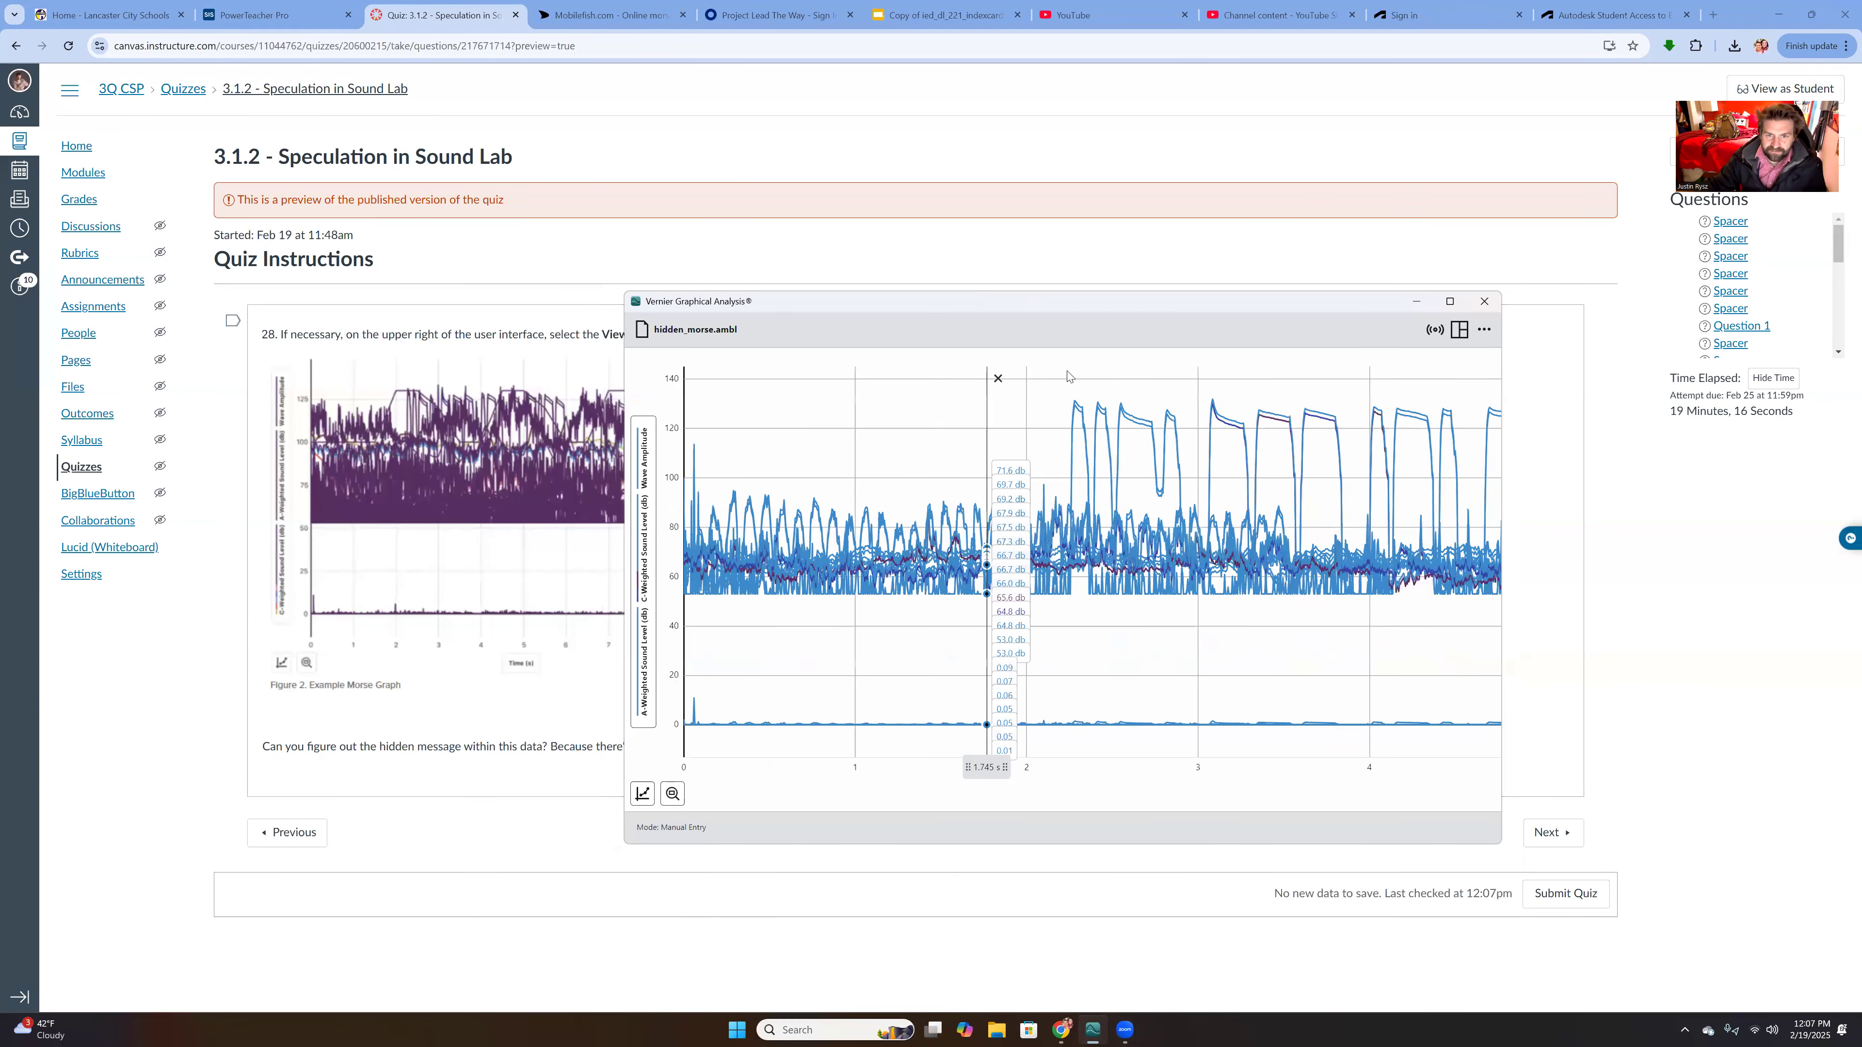
click(1487, 255)
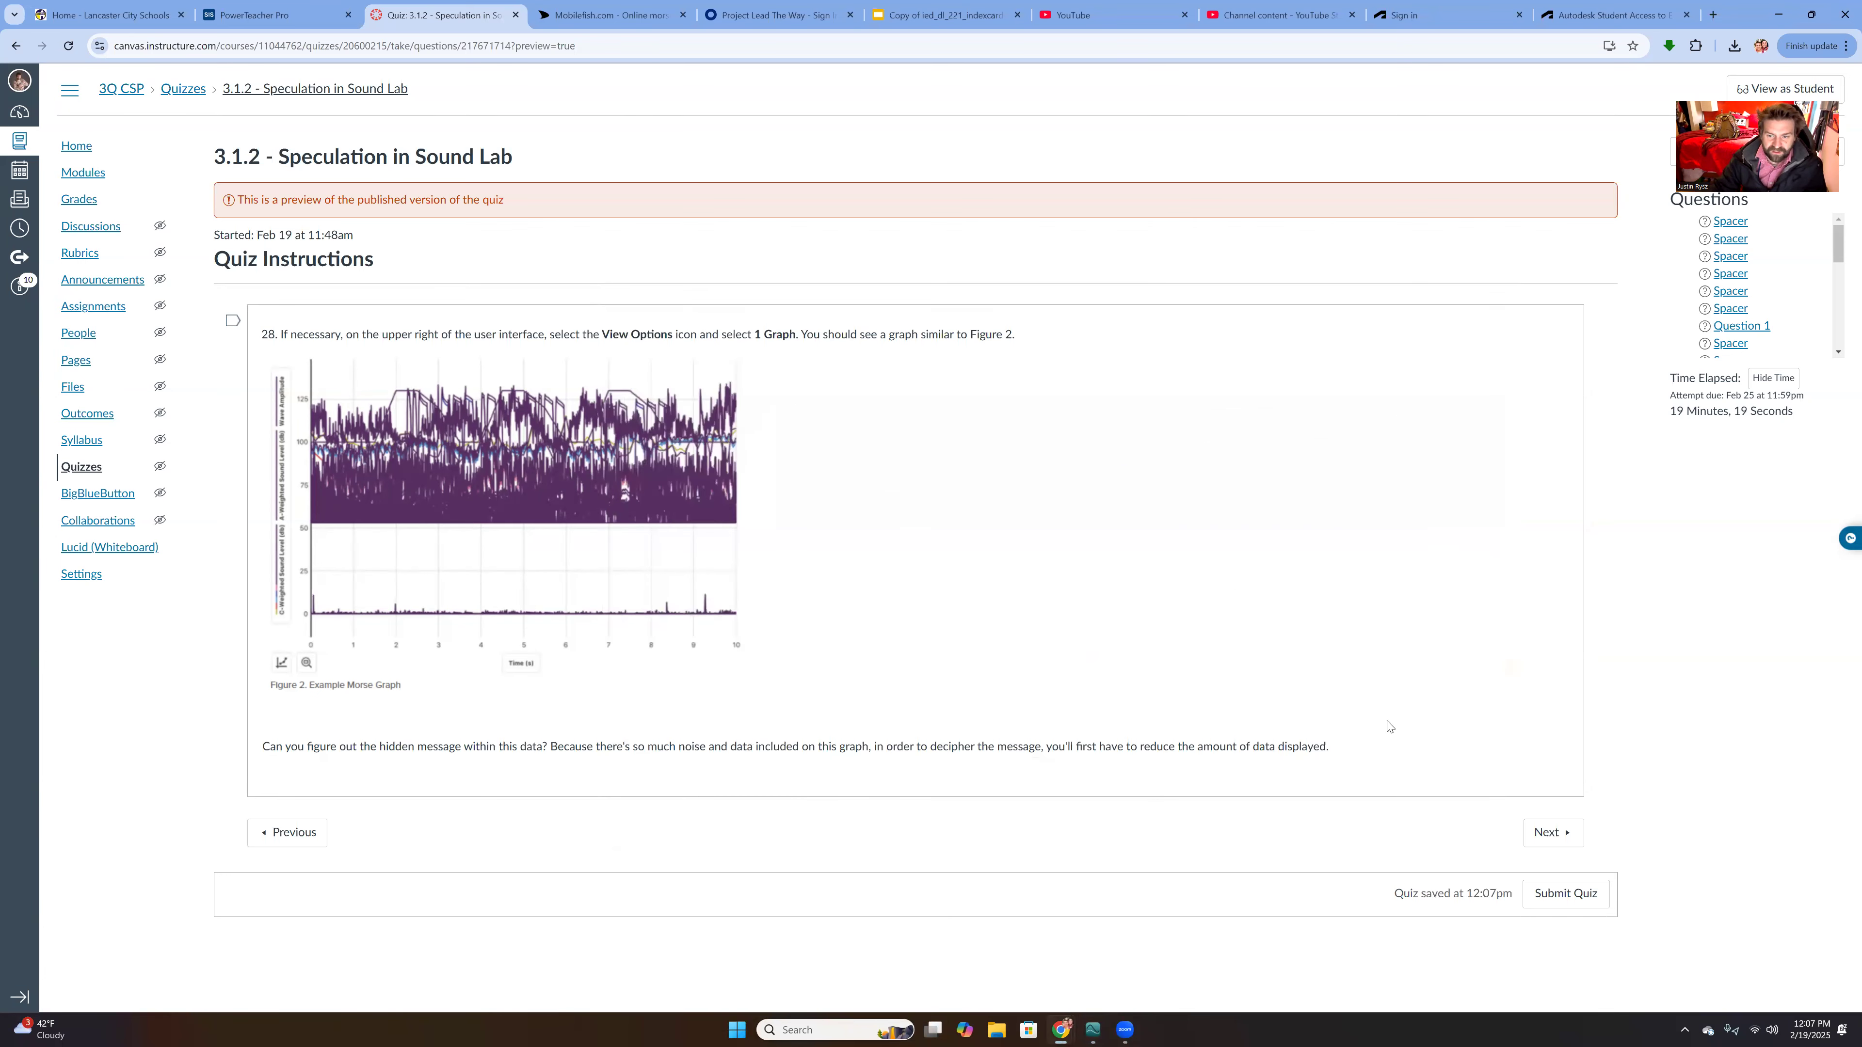
click(1548, 835)
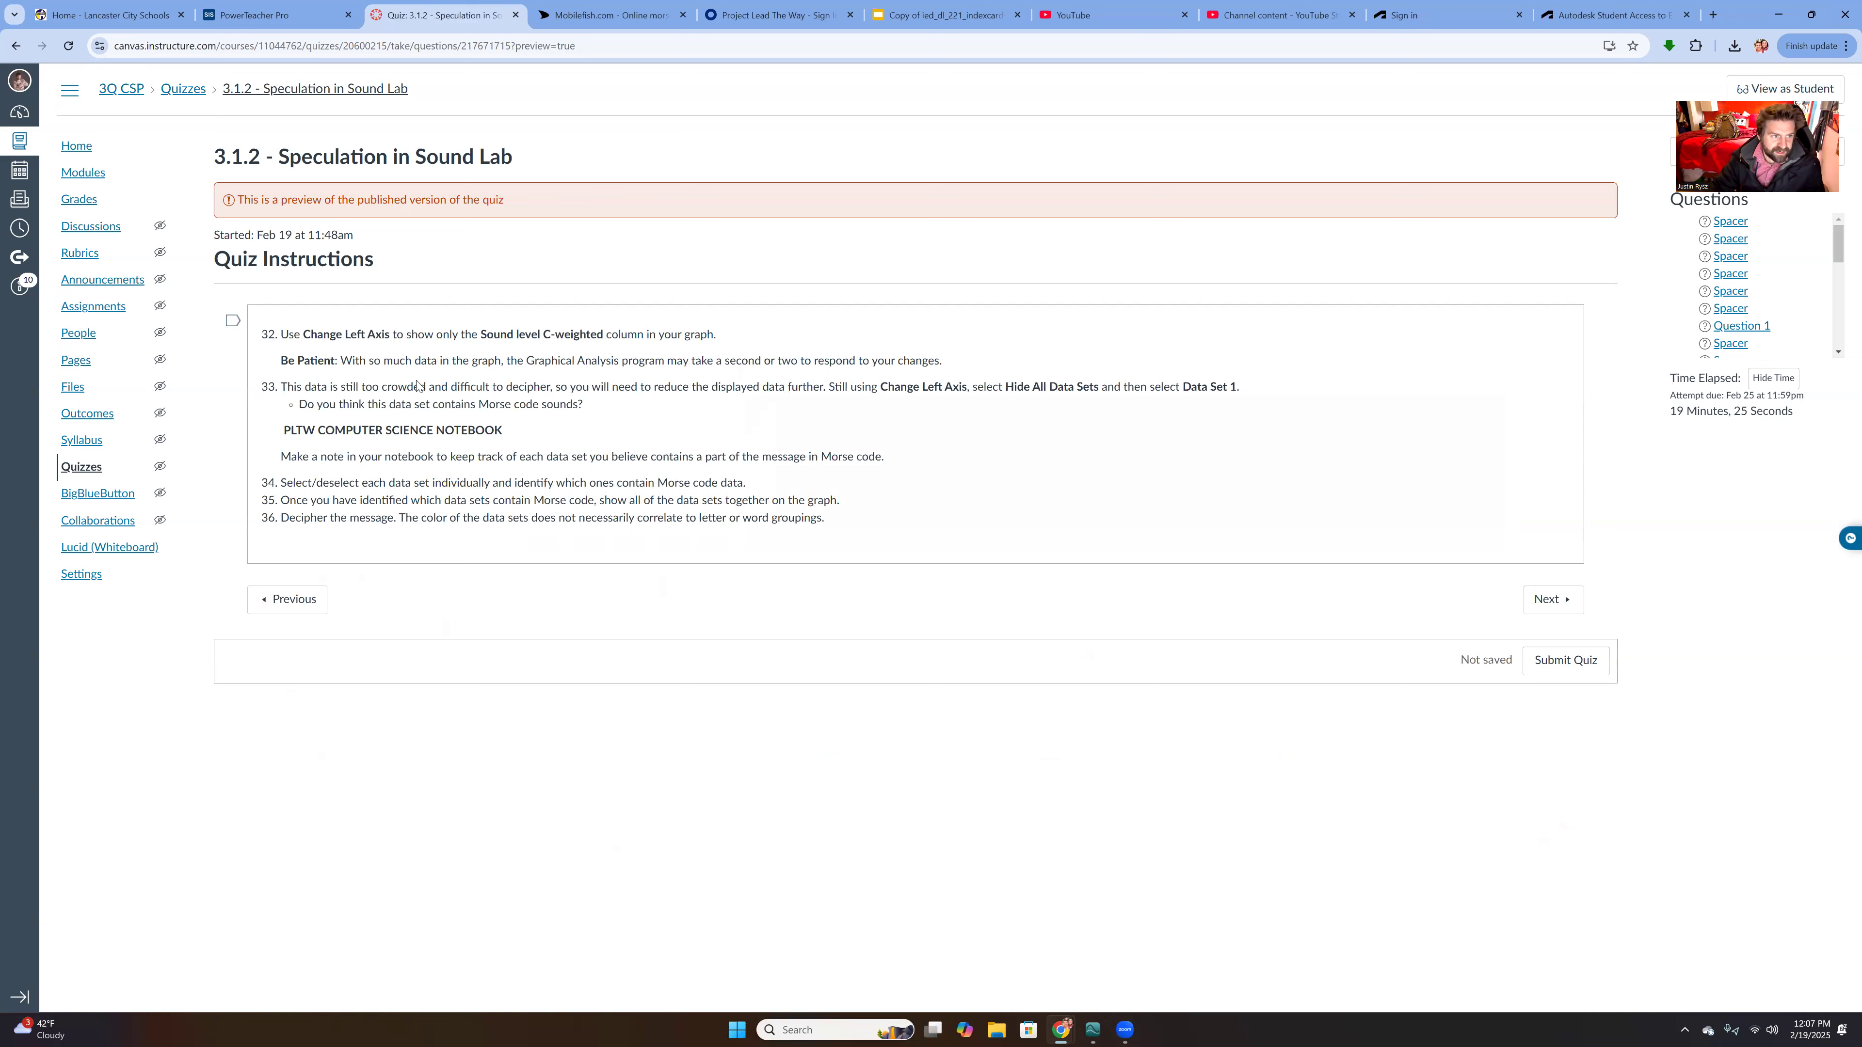
click(1540, 601)
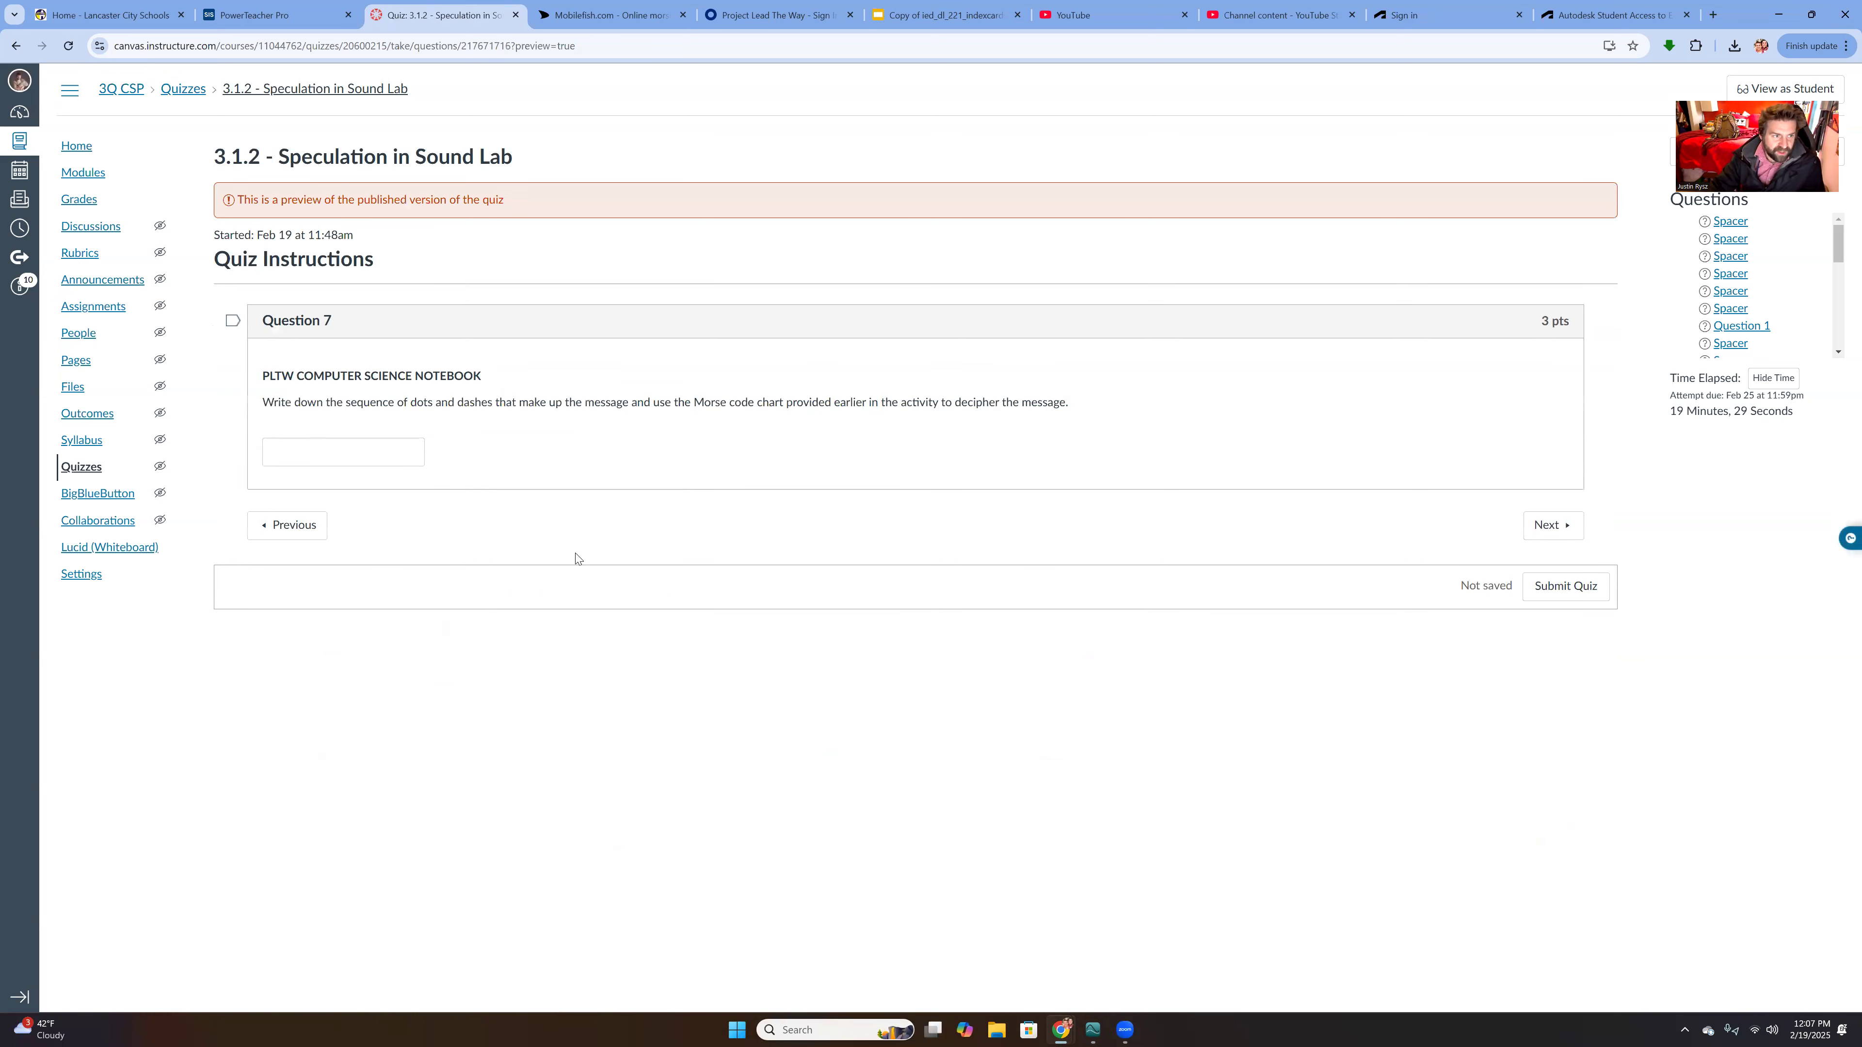
- Switch to Vernier Graphical Analysis and maximize the hidden_morse.ambl graph to read its pulse pattern
mouse_move(1126, 1030)
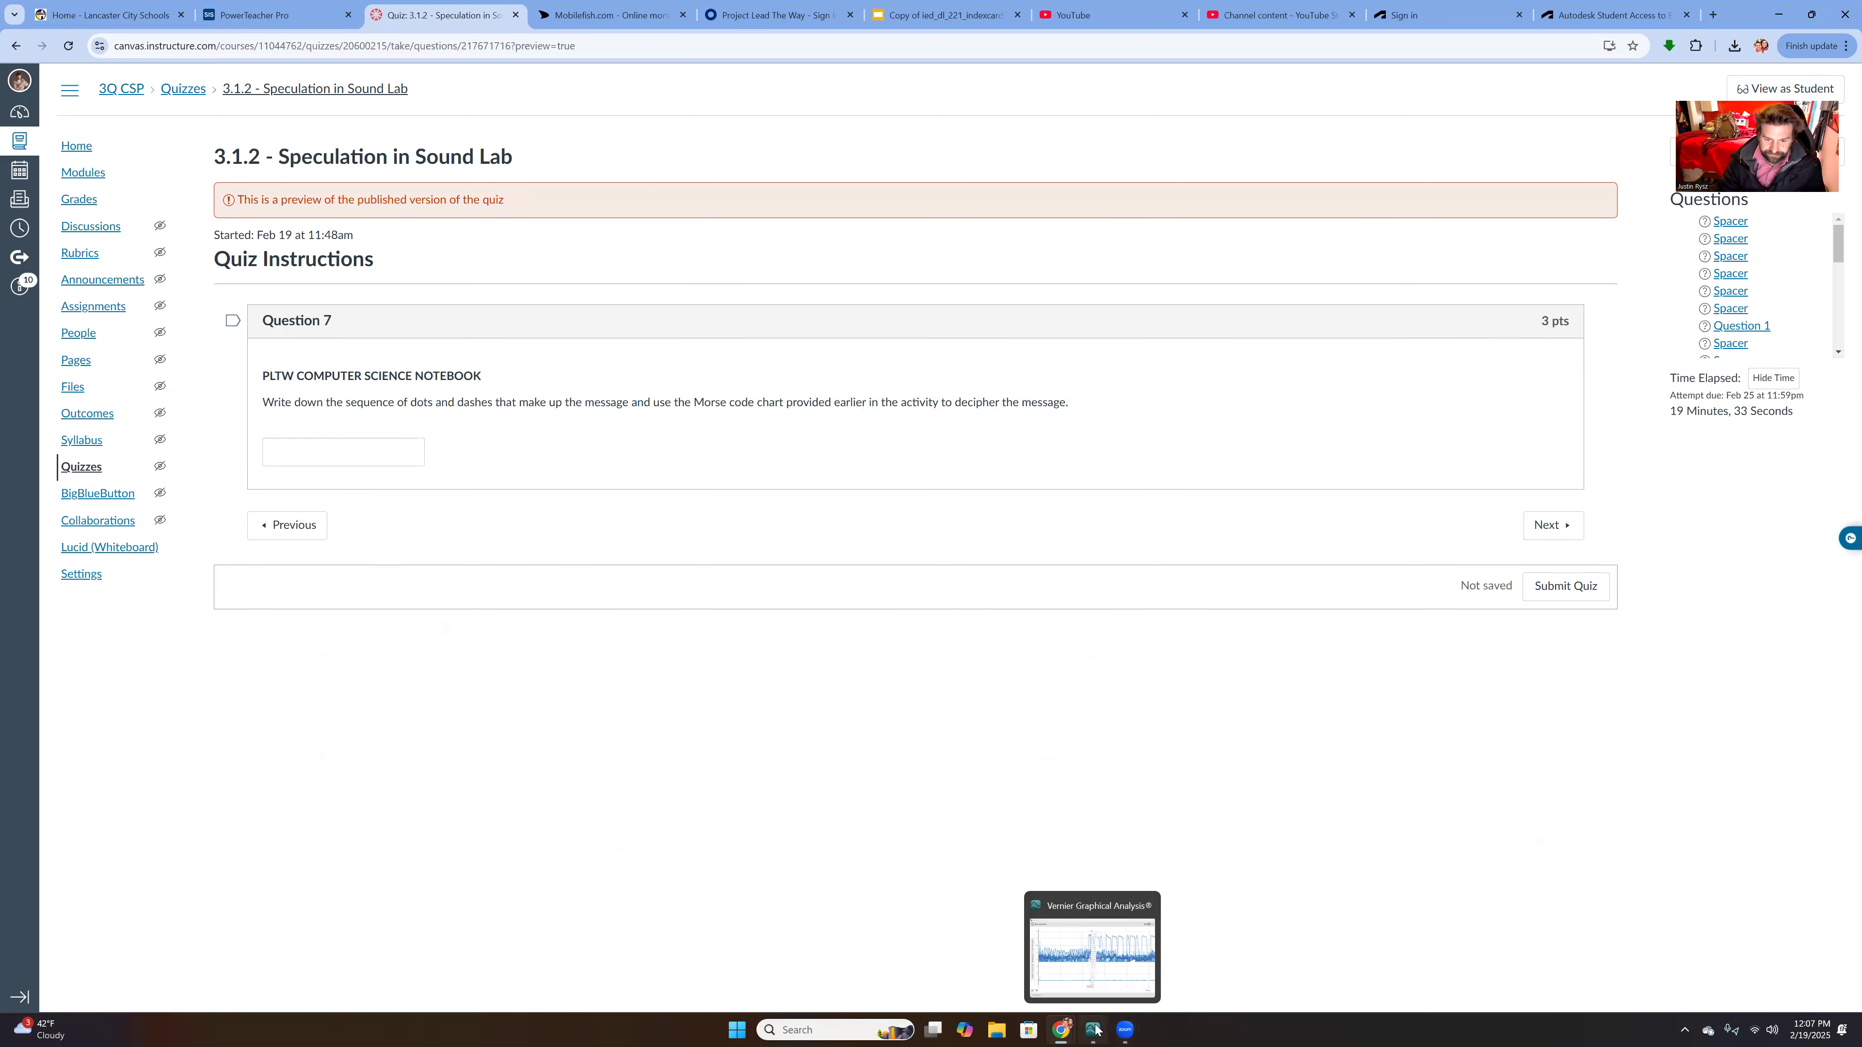
click(1104, 1002)
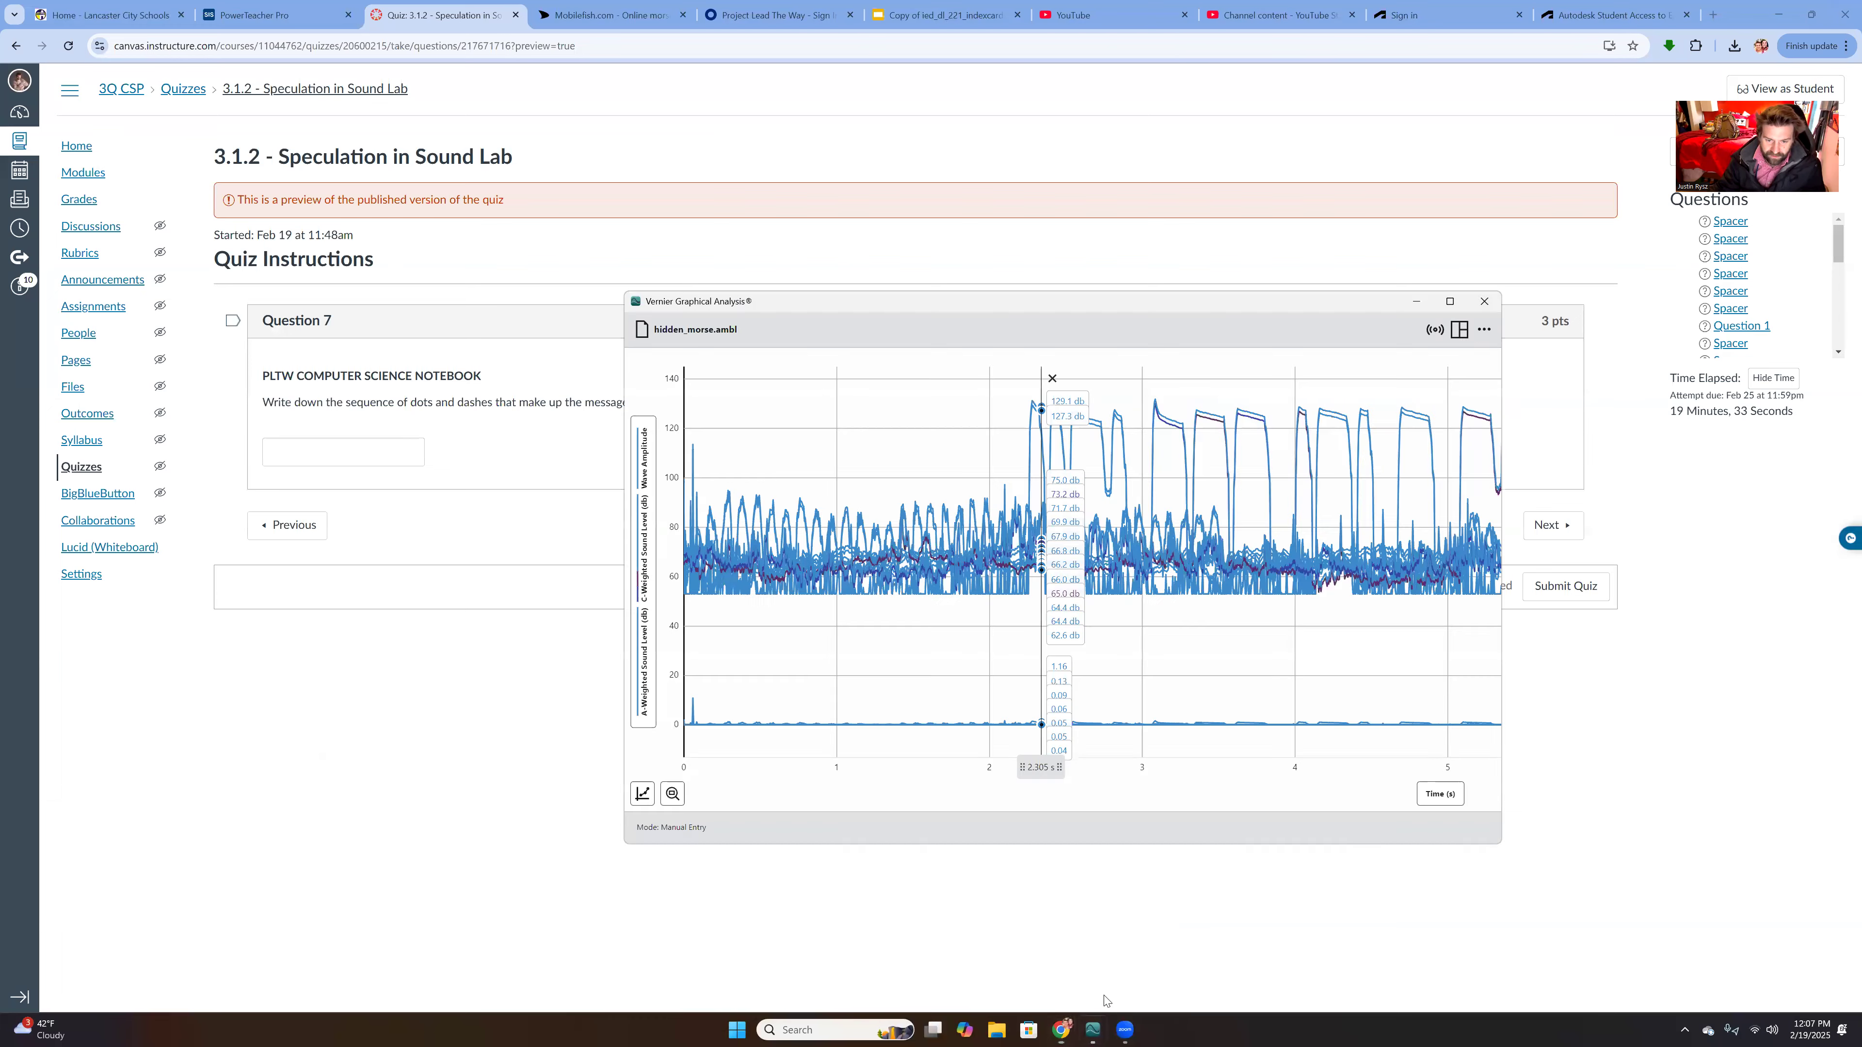
click(1449, 300)
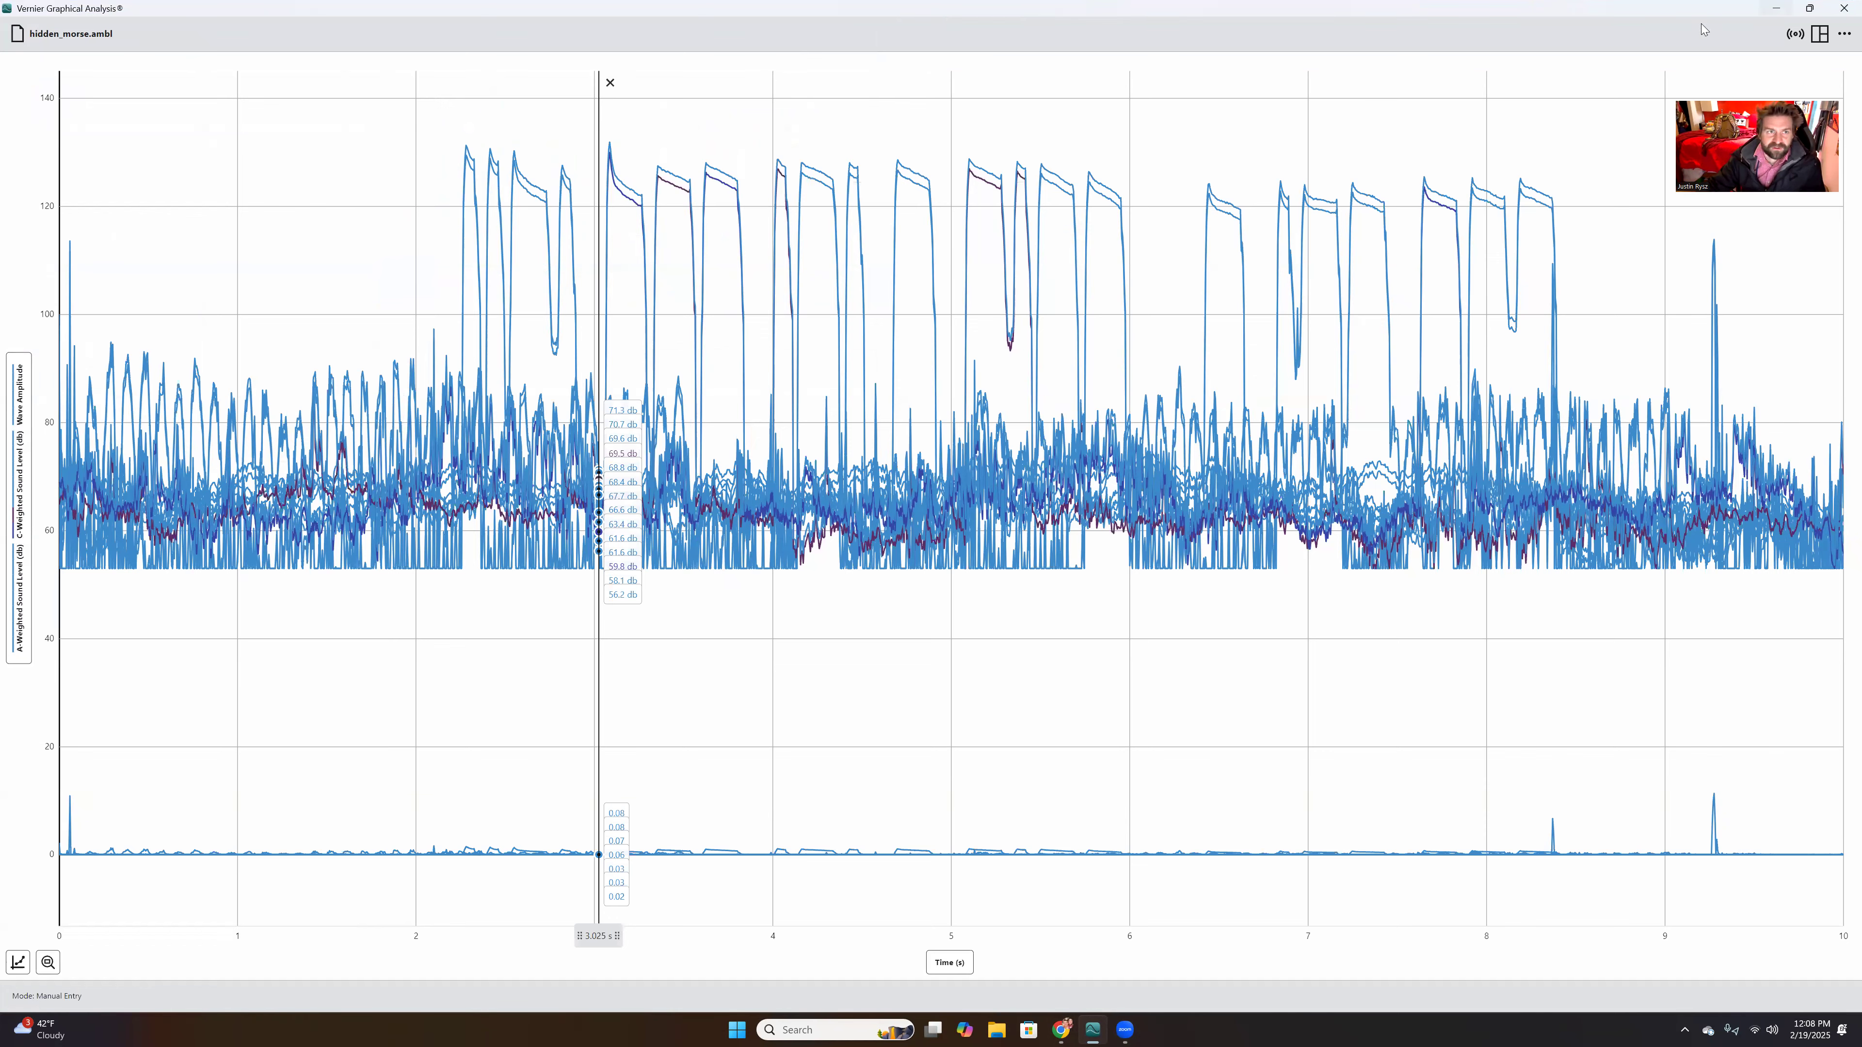
- Switch to the Mobilefish page in the browser and highlight the code for the letter f in the Morse table
key(alt+Tab)
click(637, 12)
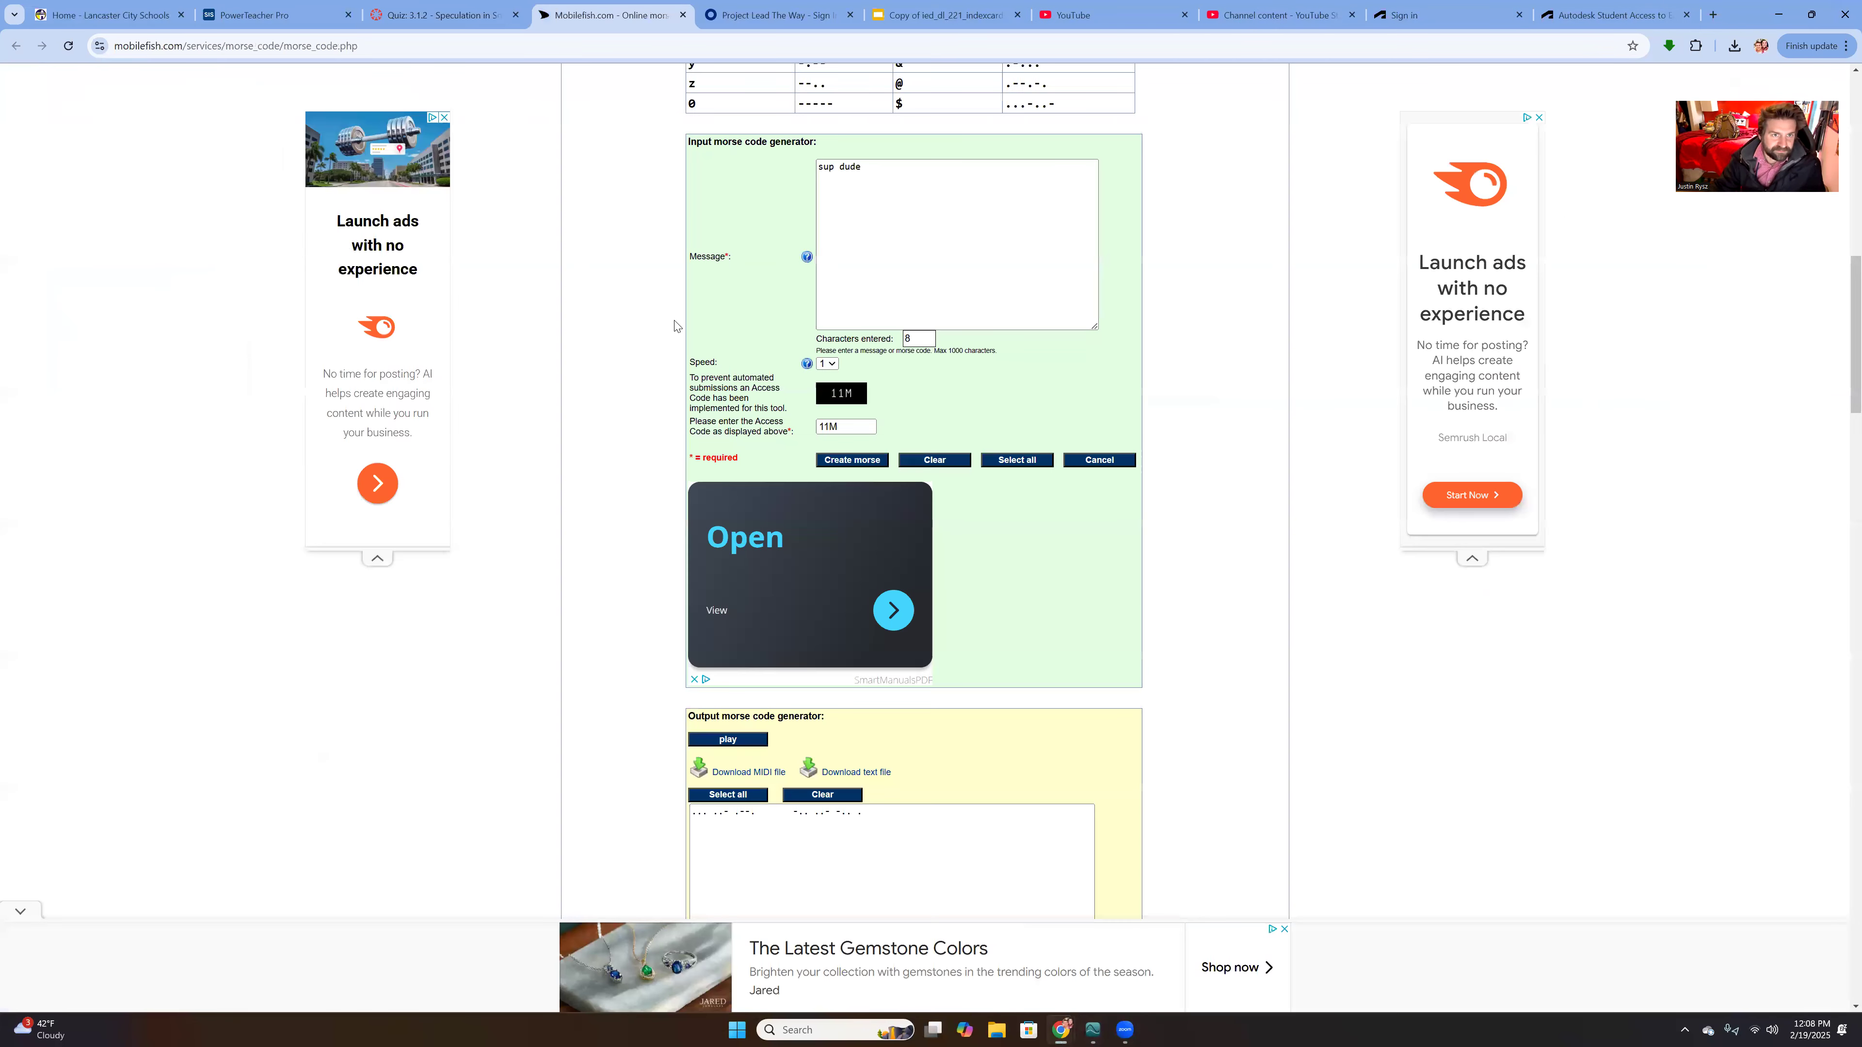
scroll(702, 329, up, 5)
scroll(733, 305, up, 1)
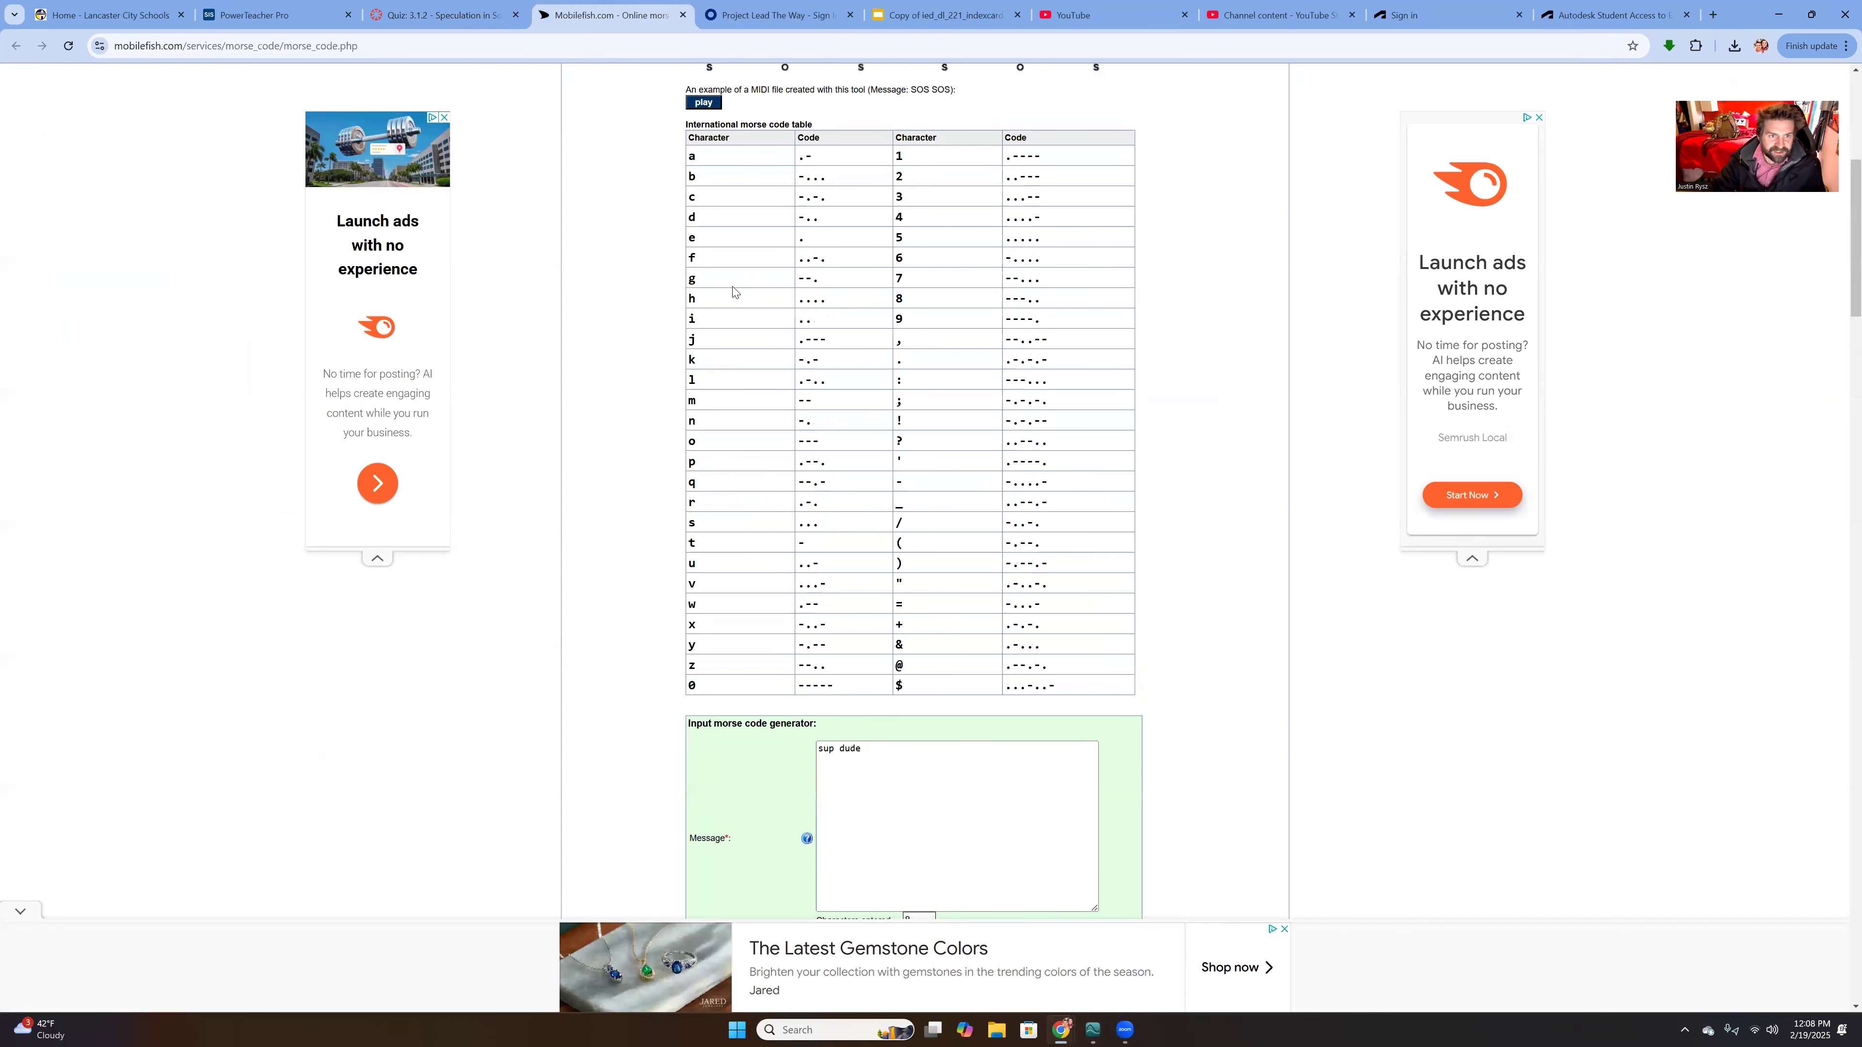
drag(823, 260, 771, 258)
- Recheck the pulses on the Graphical Analysis graph, and highlight the code for the letter o in the browser's Morse table
click(1092, 1029)
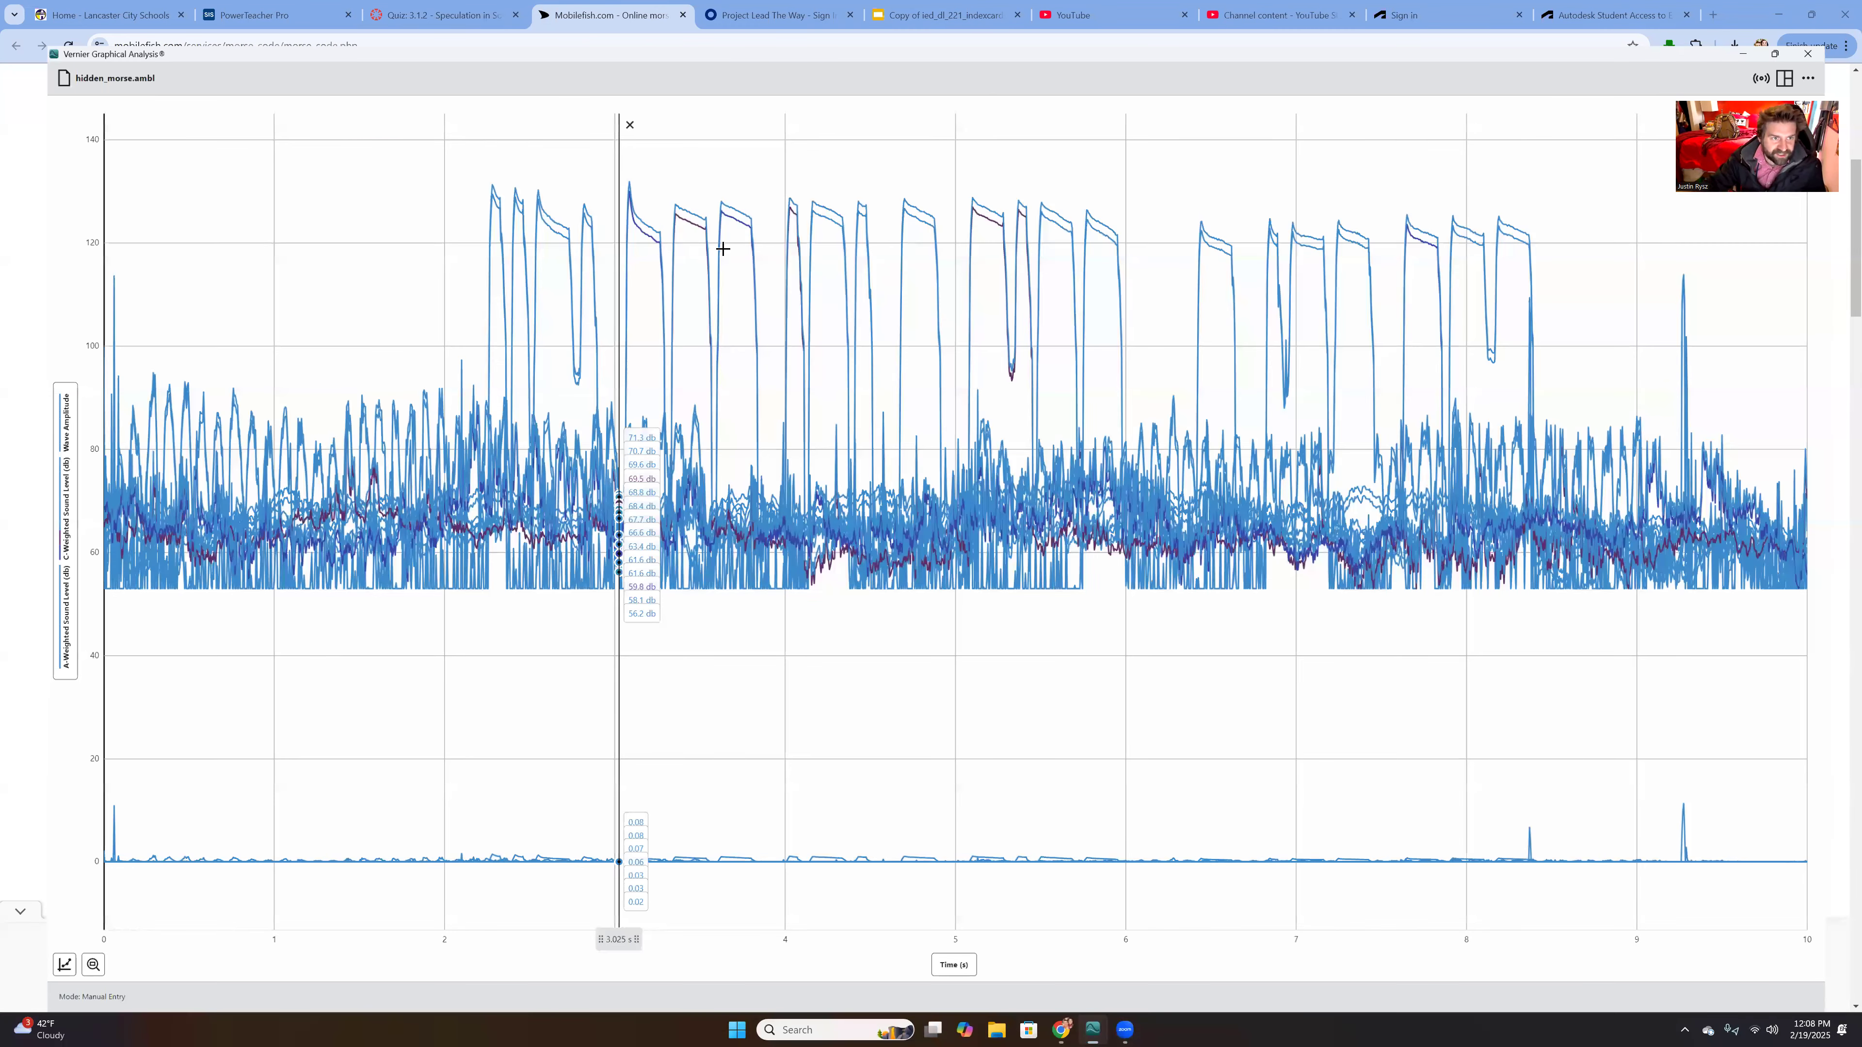
key(super+Up)
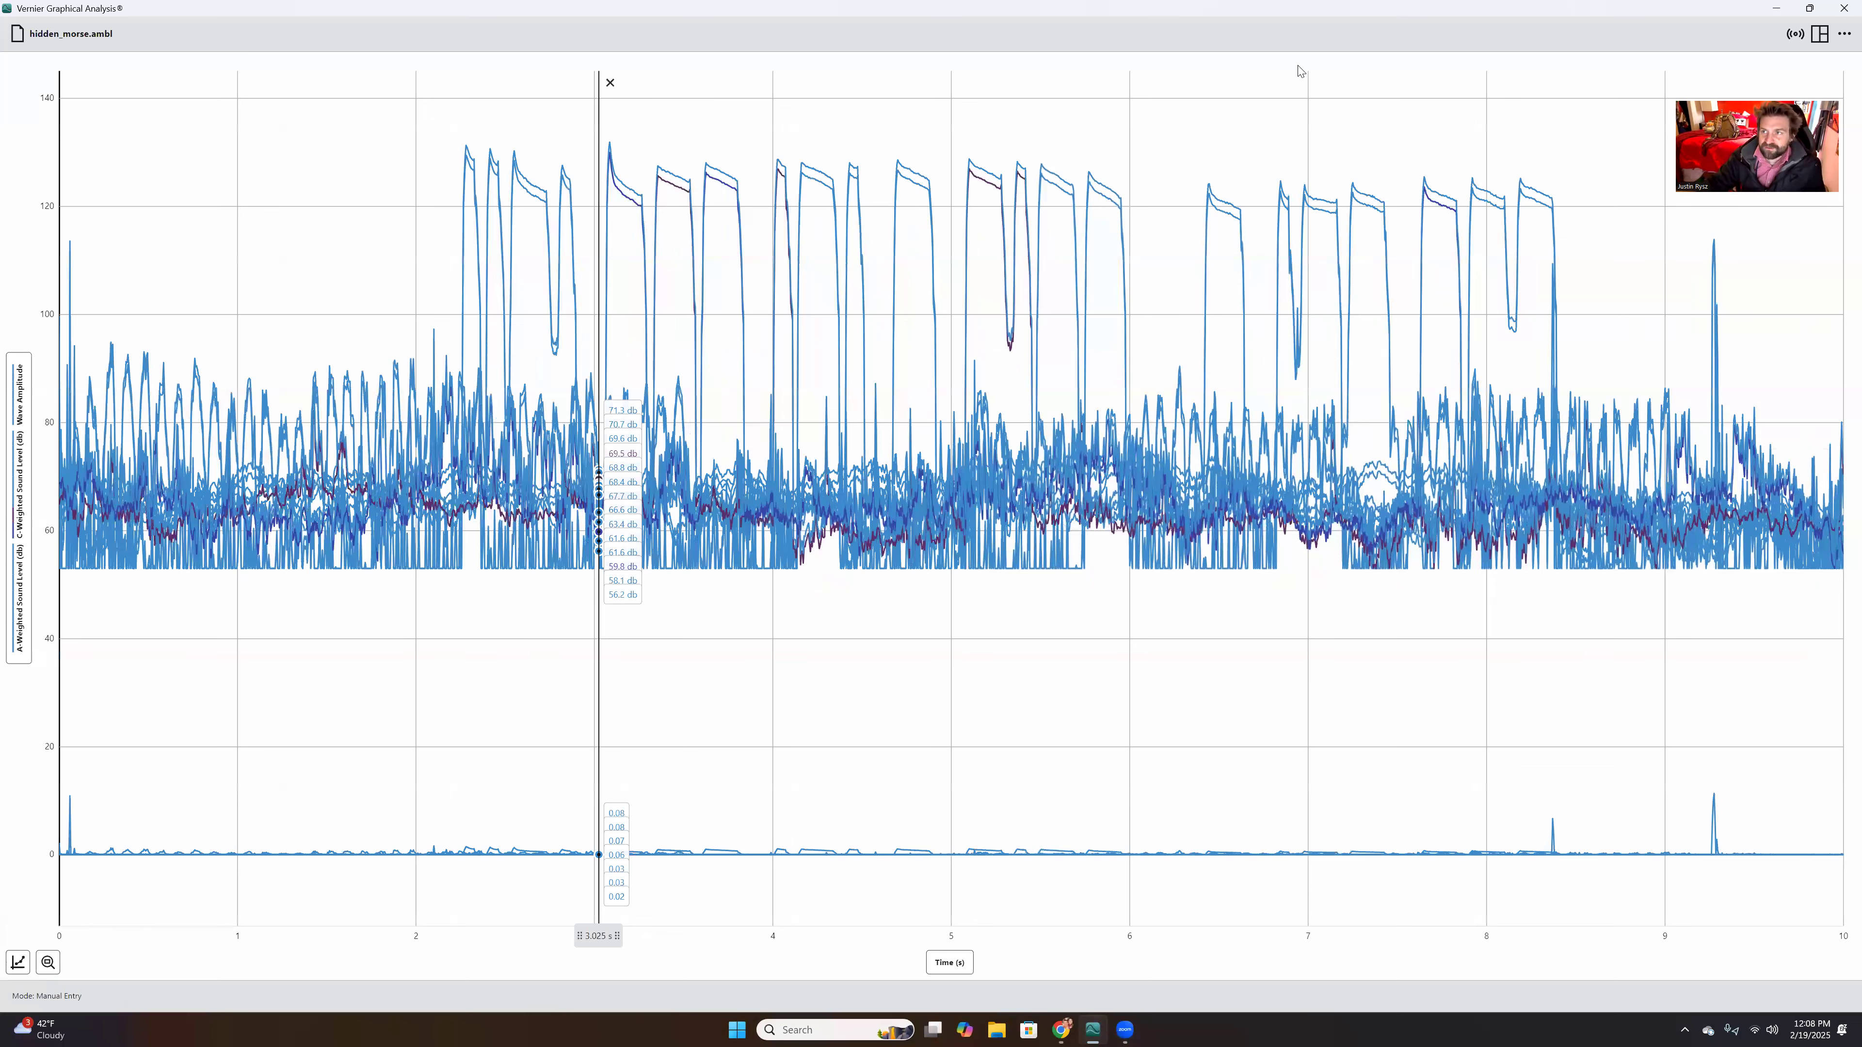
click(1782, 8)
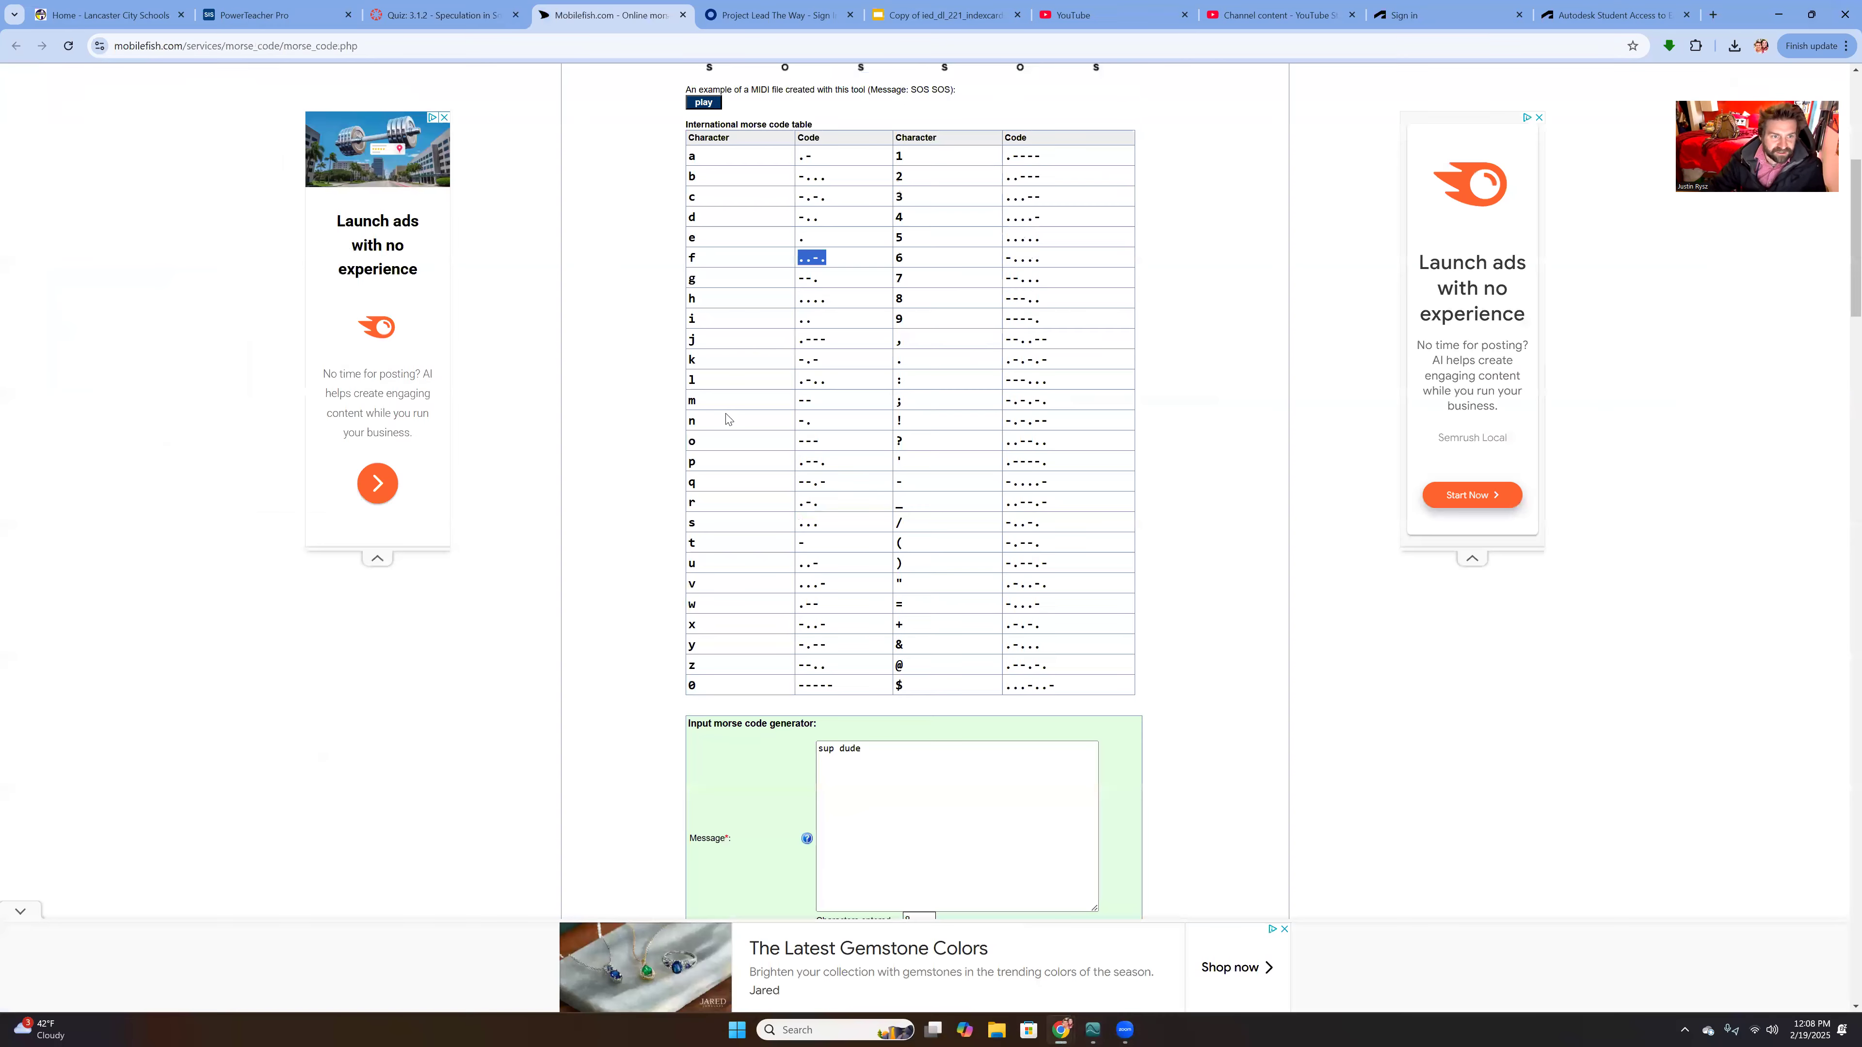
drag(805, 443, 816, 444)
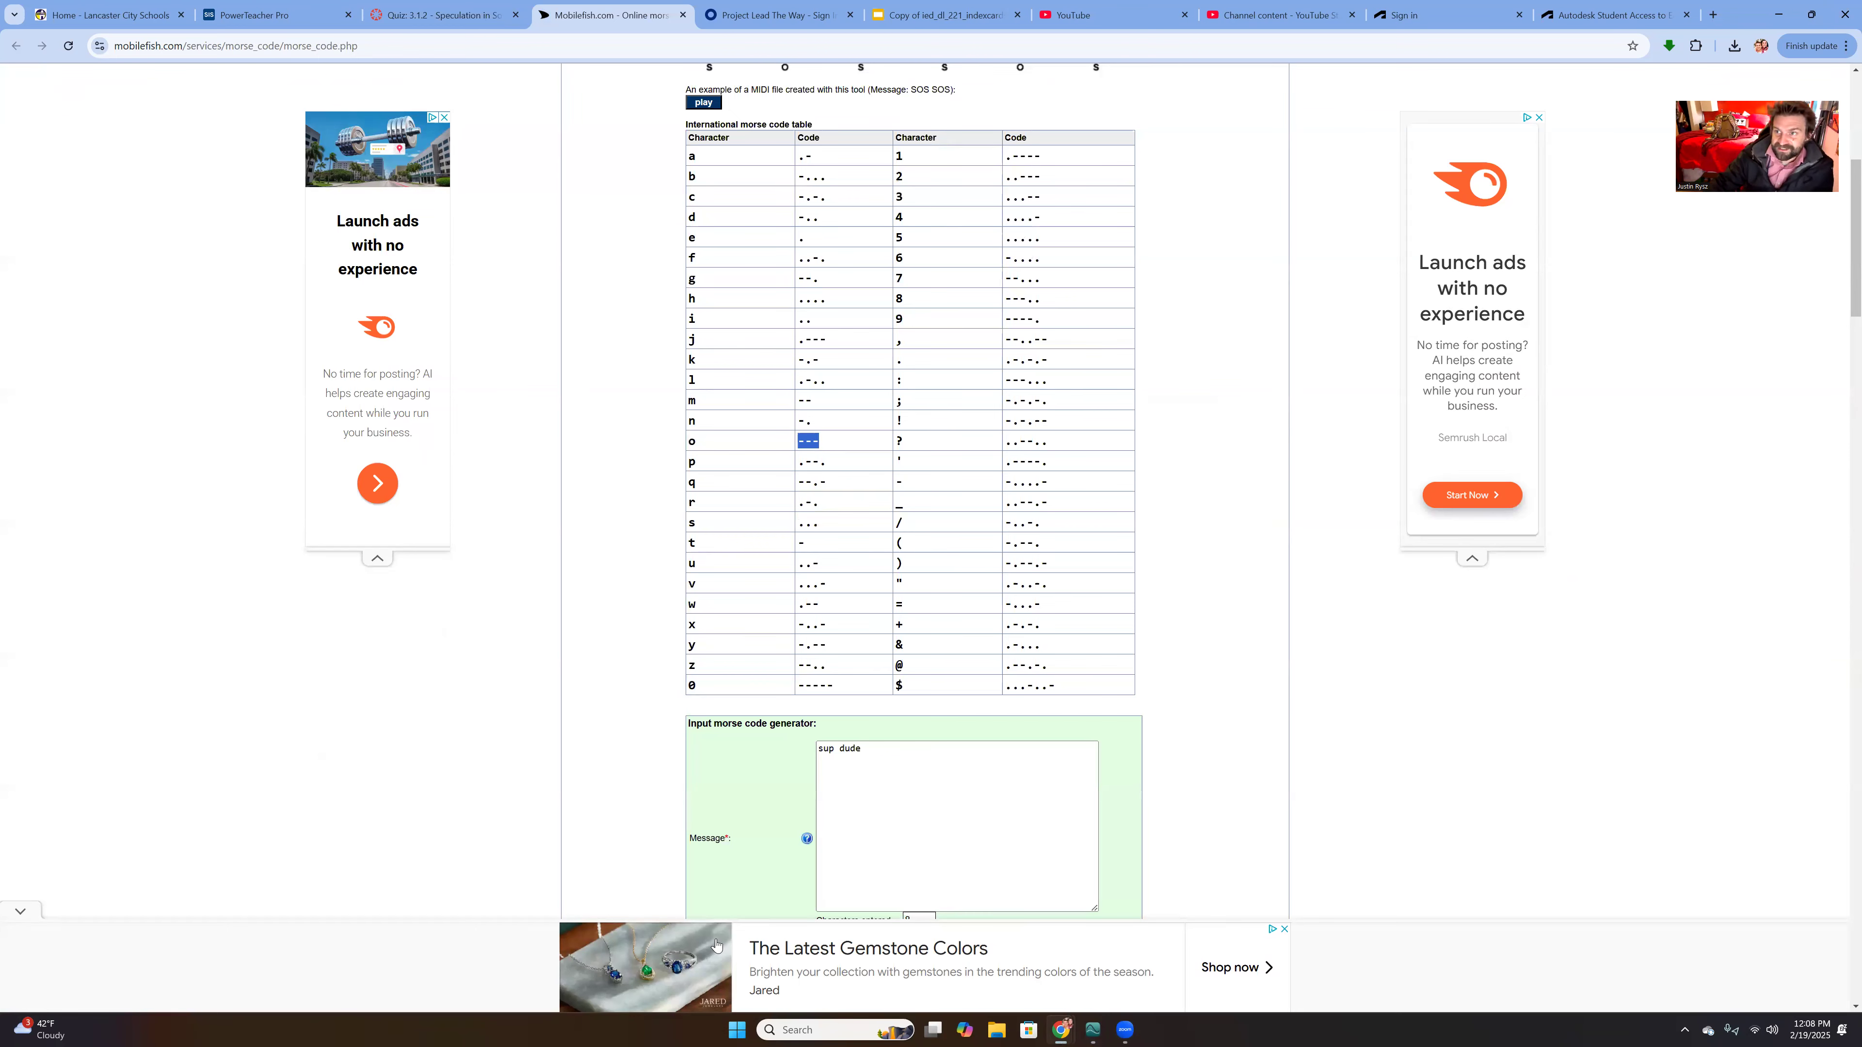
- Examine the remaining pulse groups on the graph, and review the Morse timing rules on the Mobilefish page
click(1092, 1030)
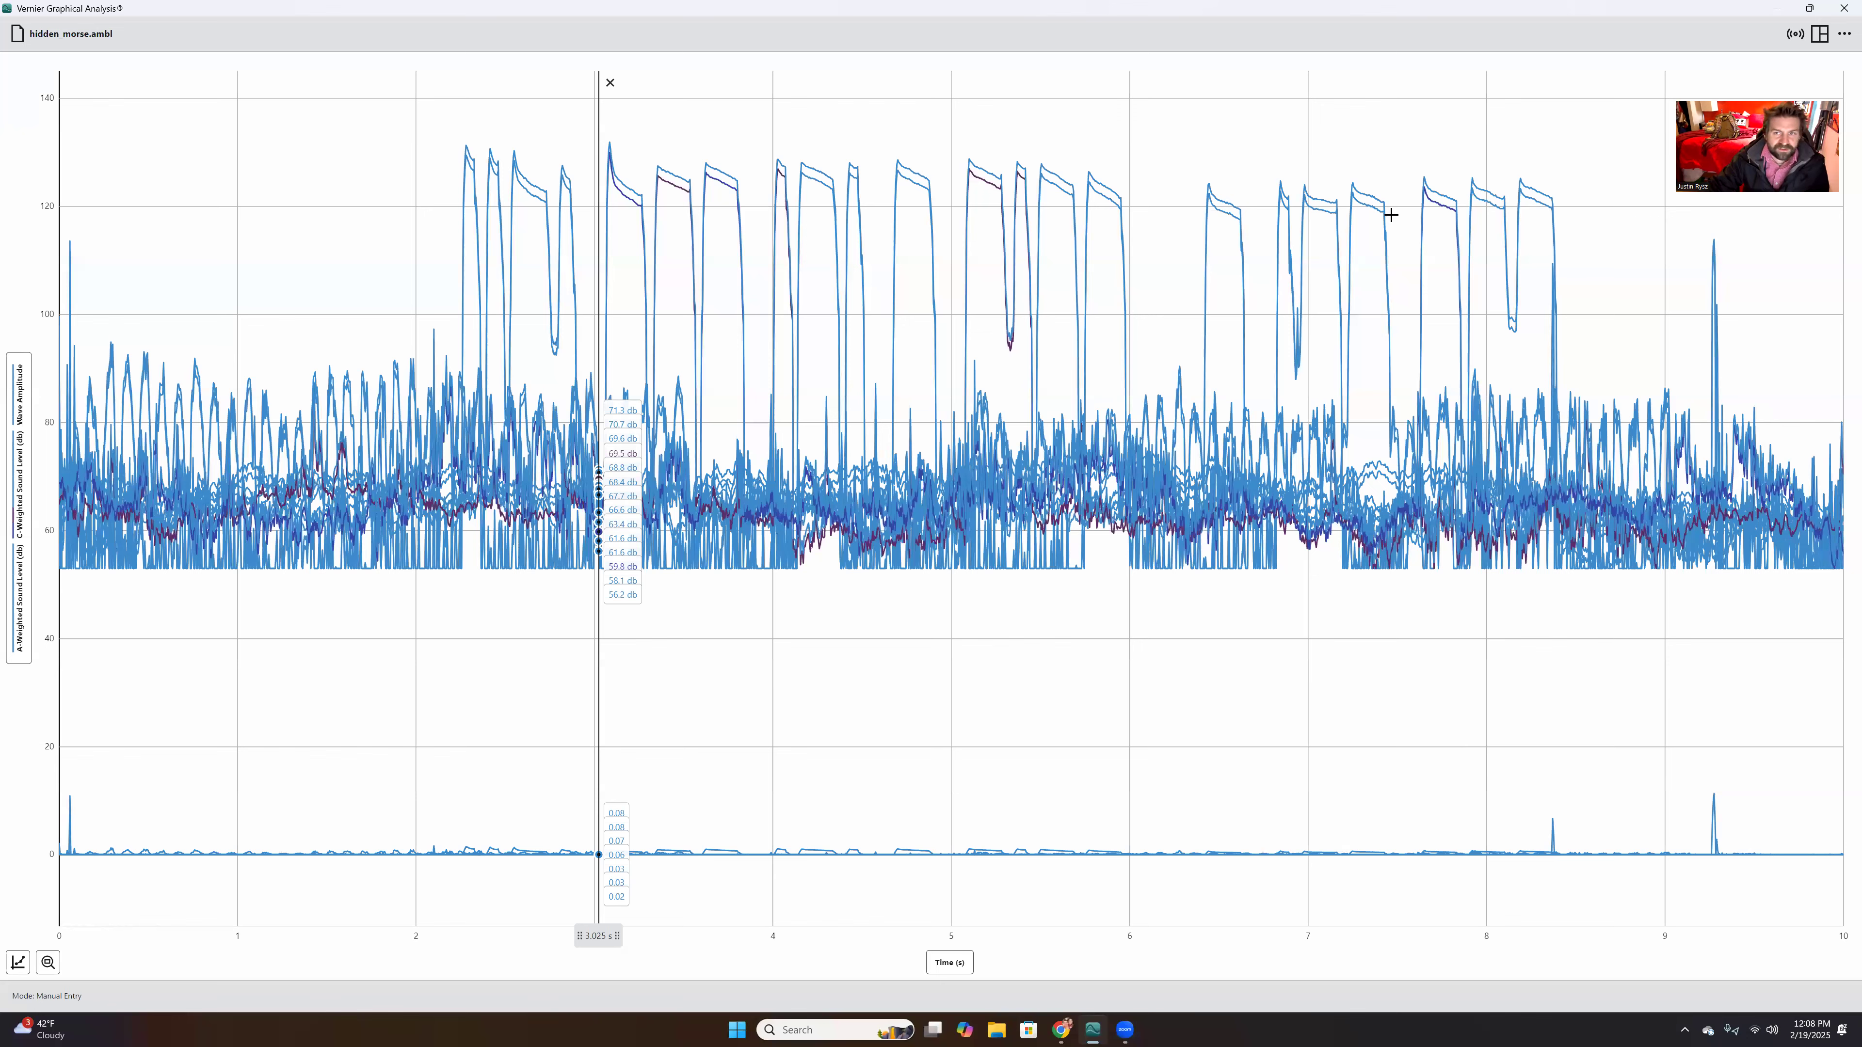
click(1776, 9)
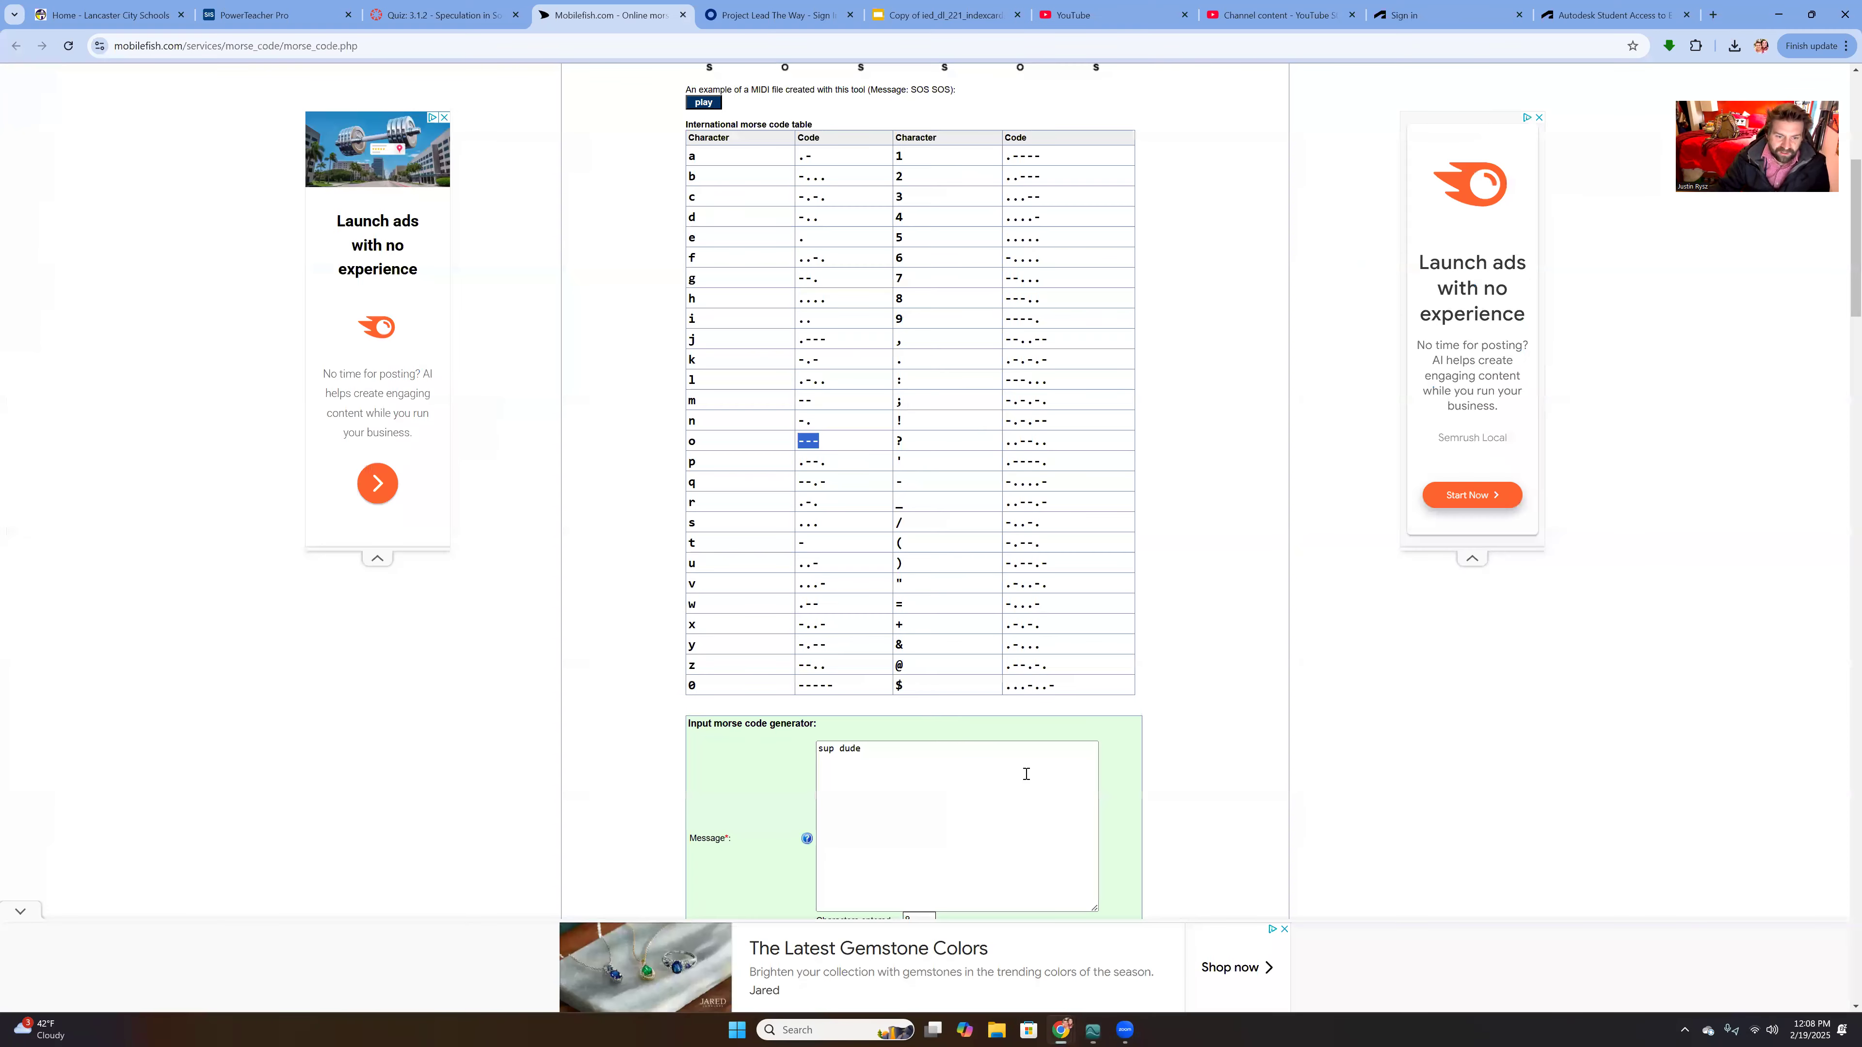
scroll(1026, 769, down, 3)
scroll(1185, 428, up, 5)
scroll(1249, 429, up, 2)
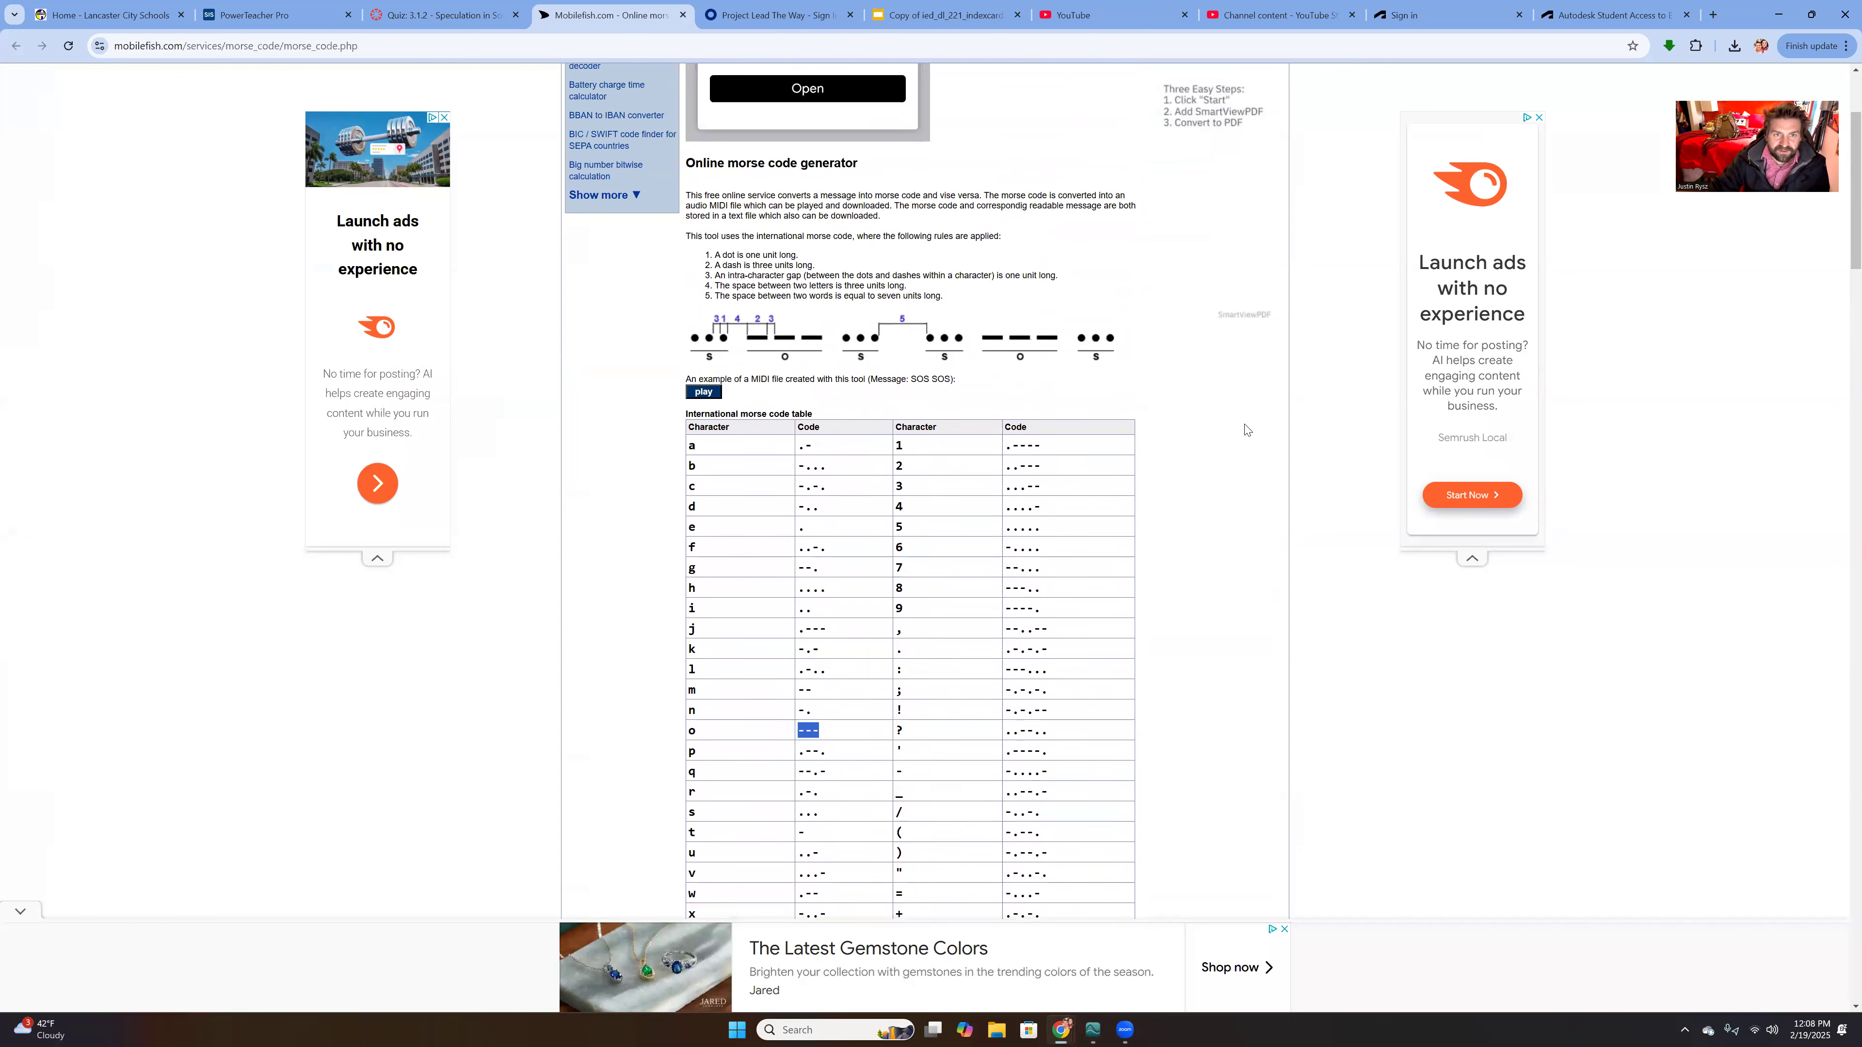
- Return to the Speculation in Sound Lab quiz and advance through the conclusion questions to Question 9
click(476, 16)
click(1553, 525)
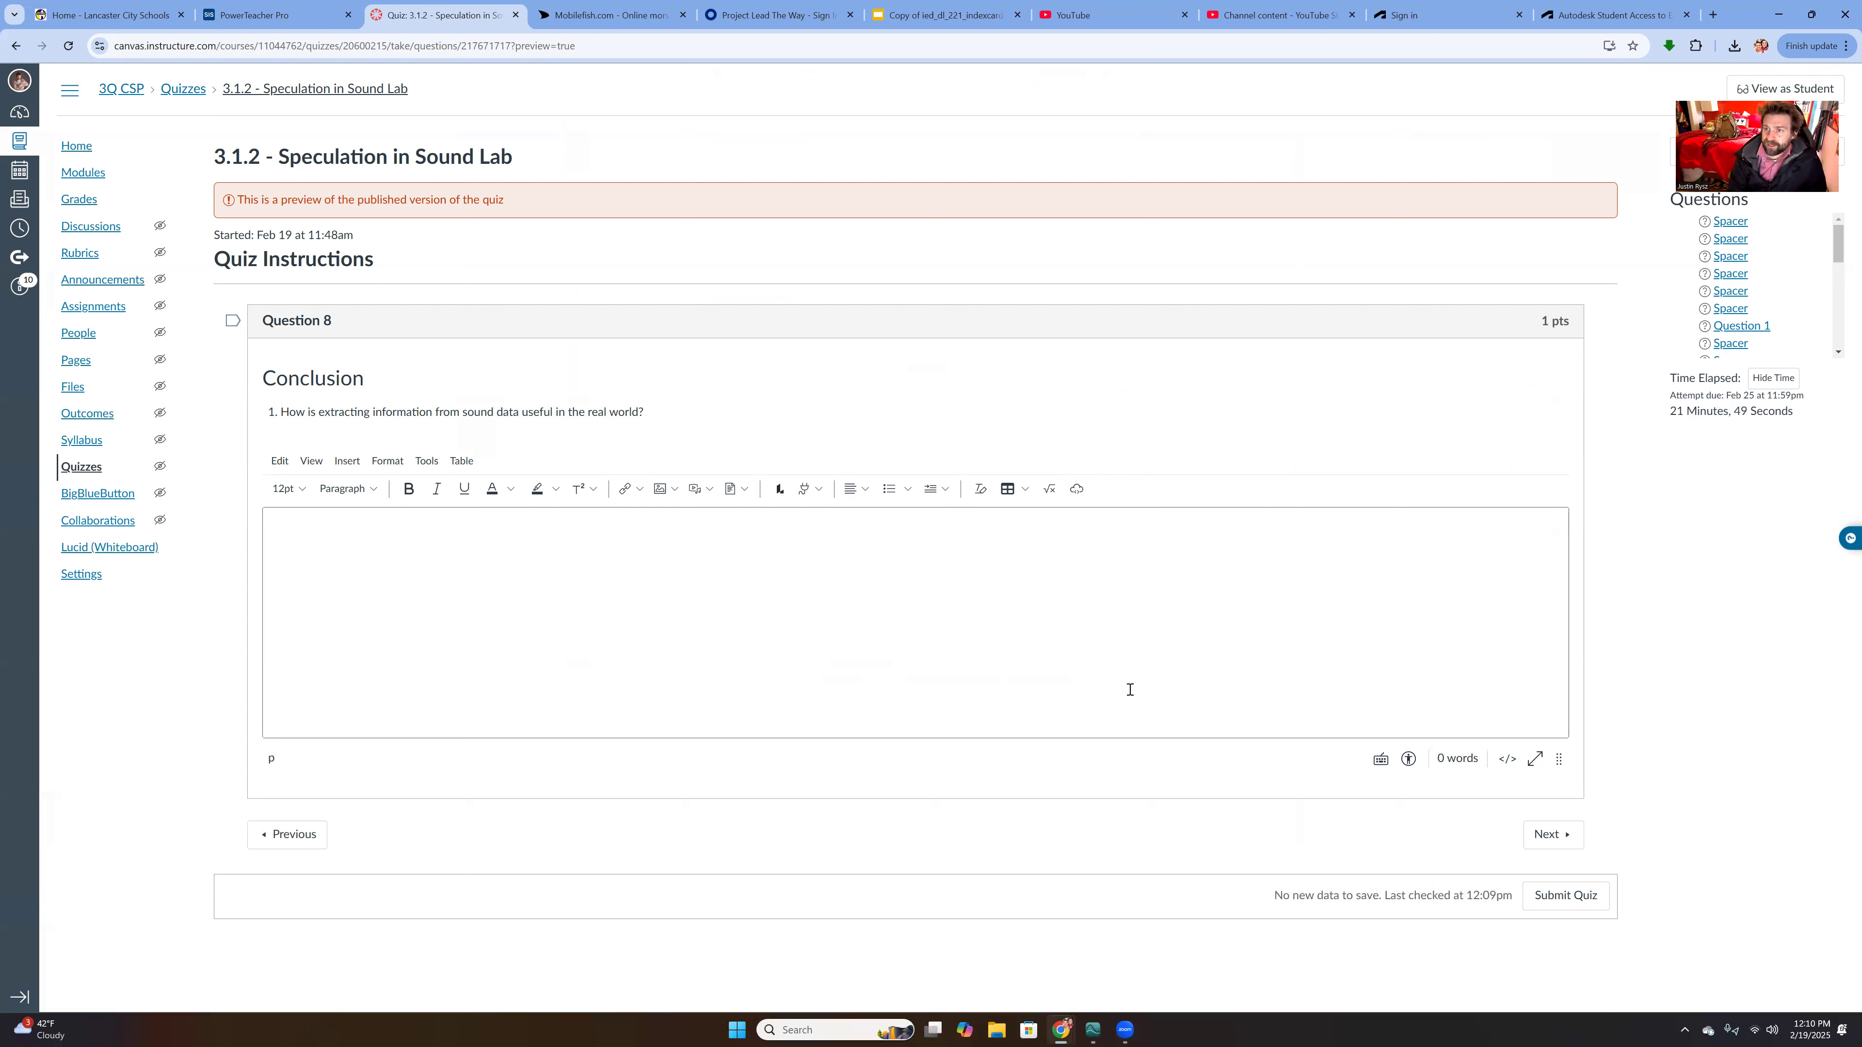
click(1549, 834)
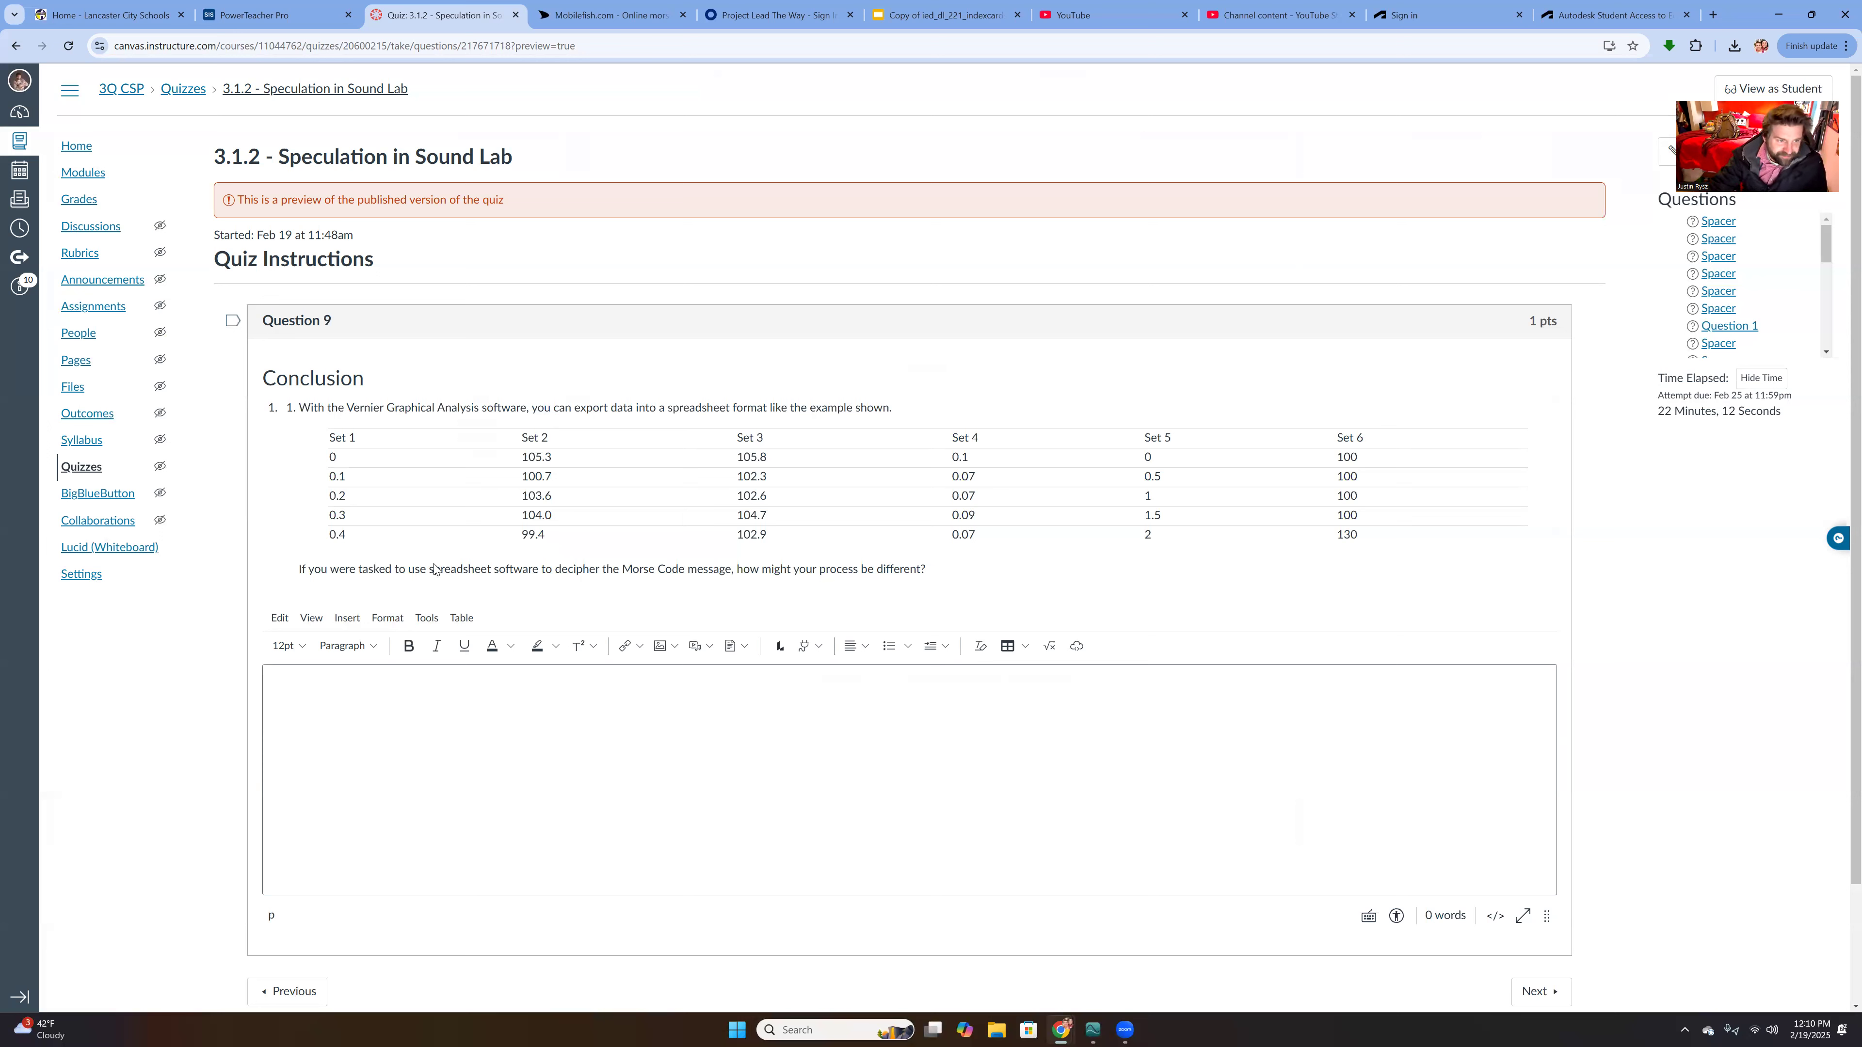
- Turn on the Data Table view for hidden_morse.ambl in Graphical Analysis, and return to the quiz
click(1093, 1030)
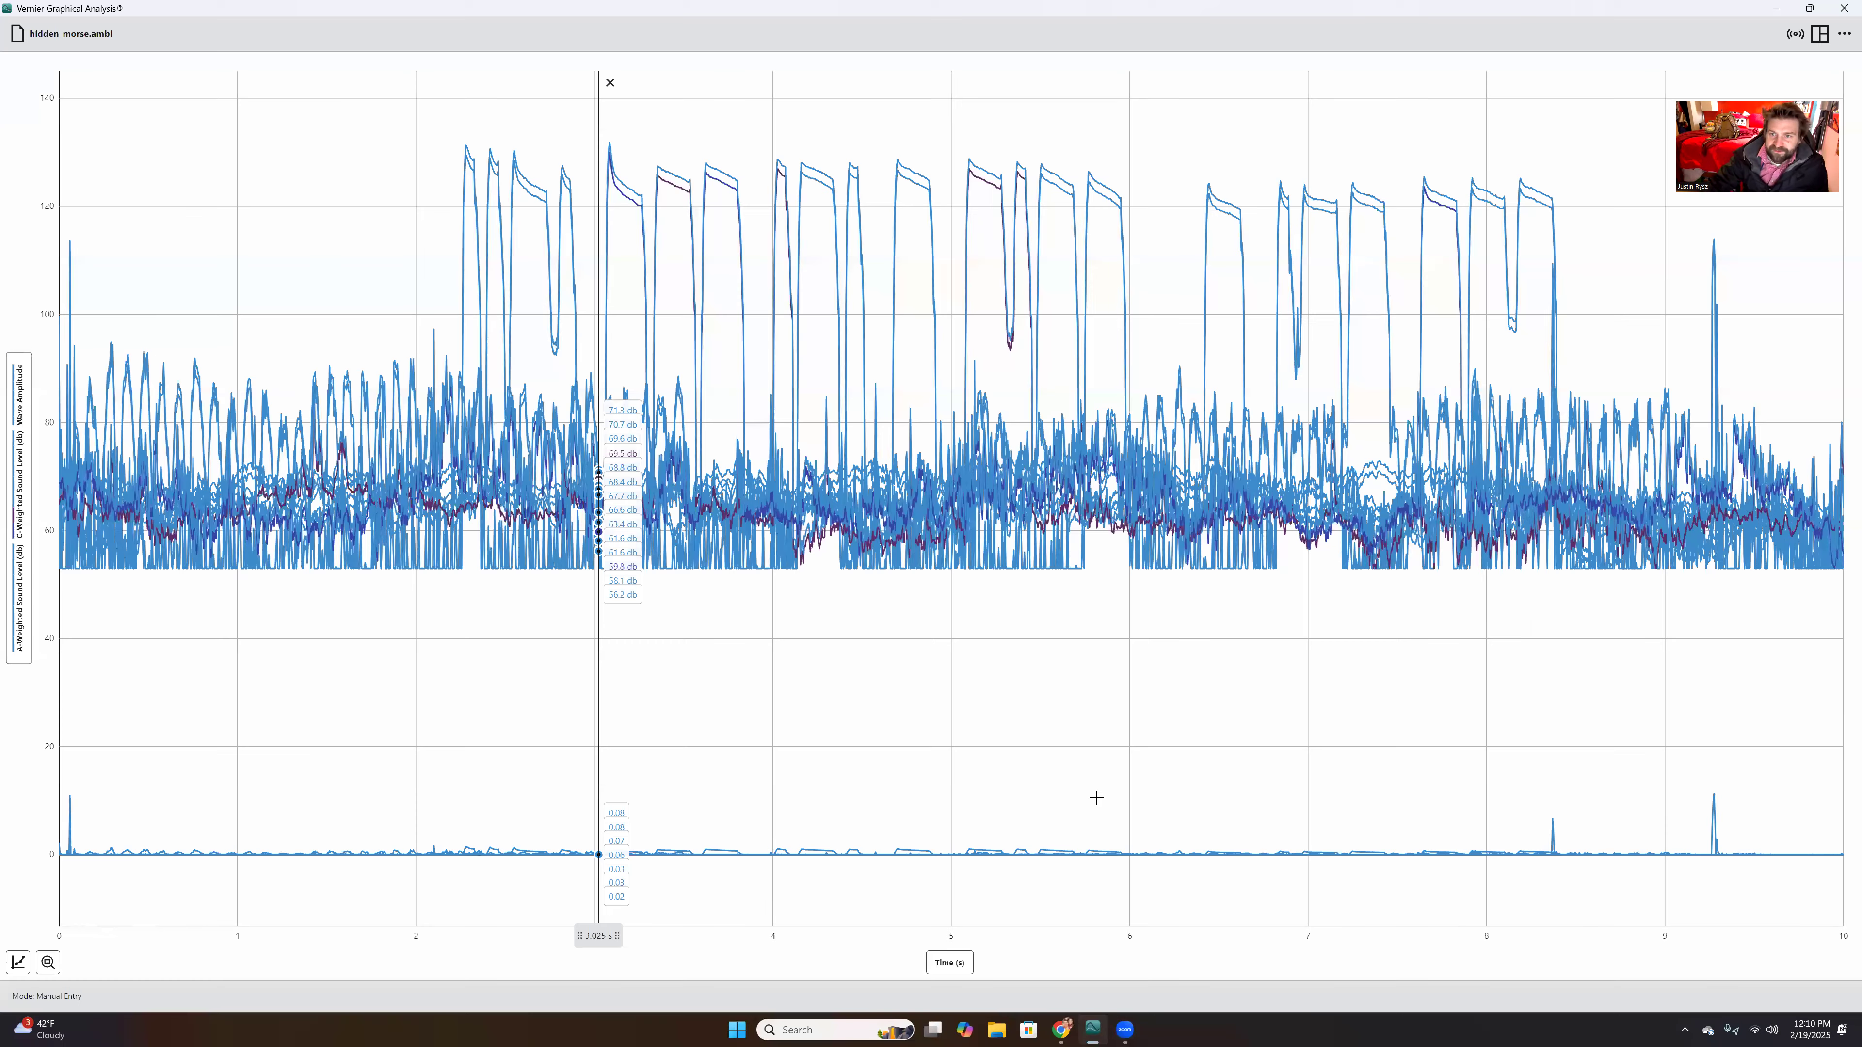
click(1820, 34)
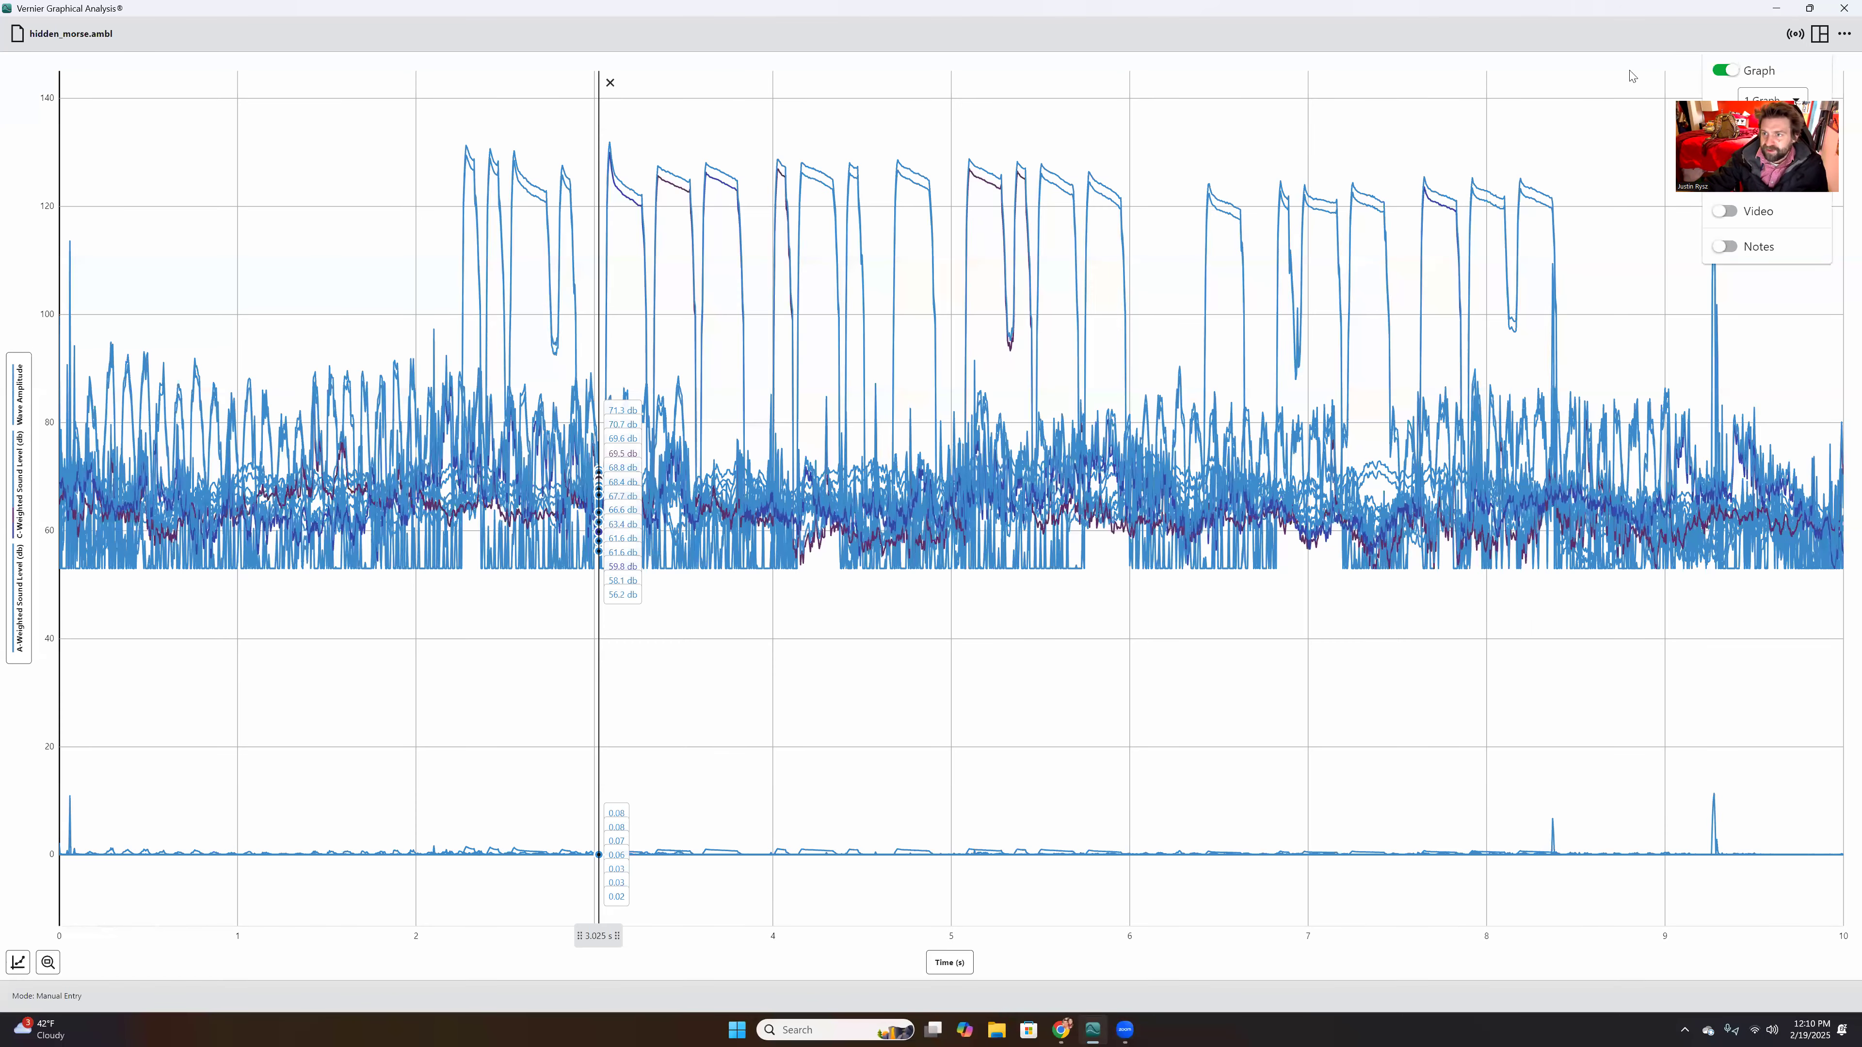
drag(1808, 106, 1629, 74)
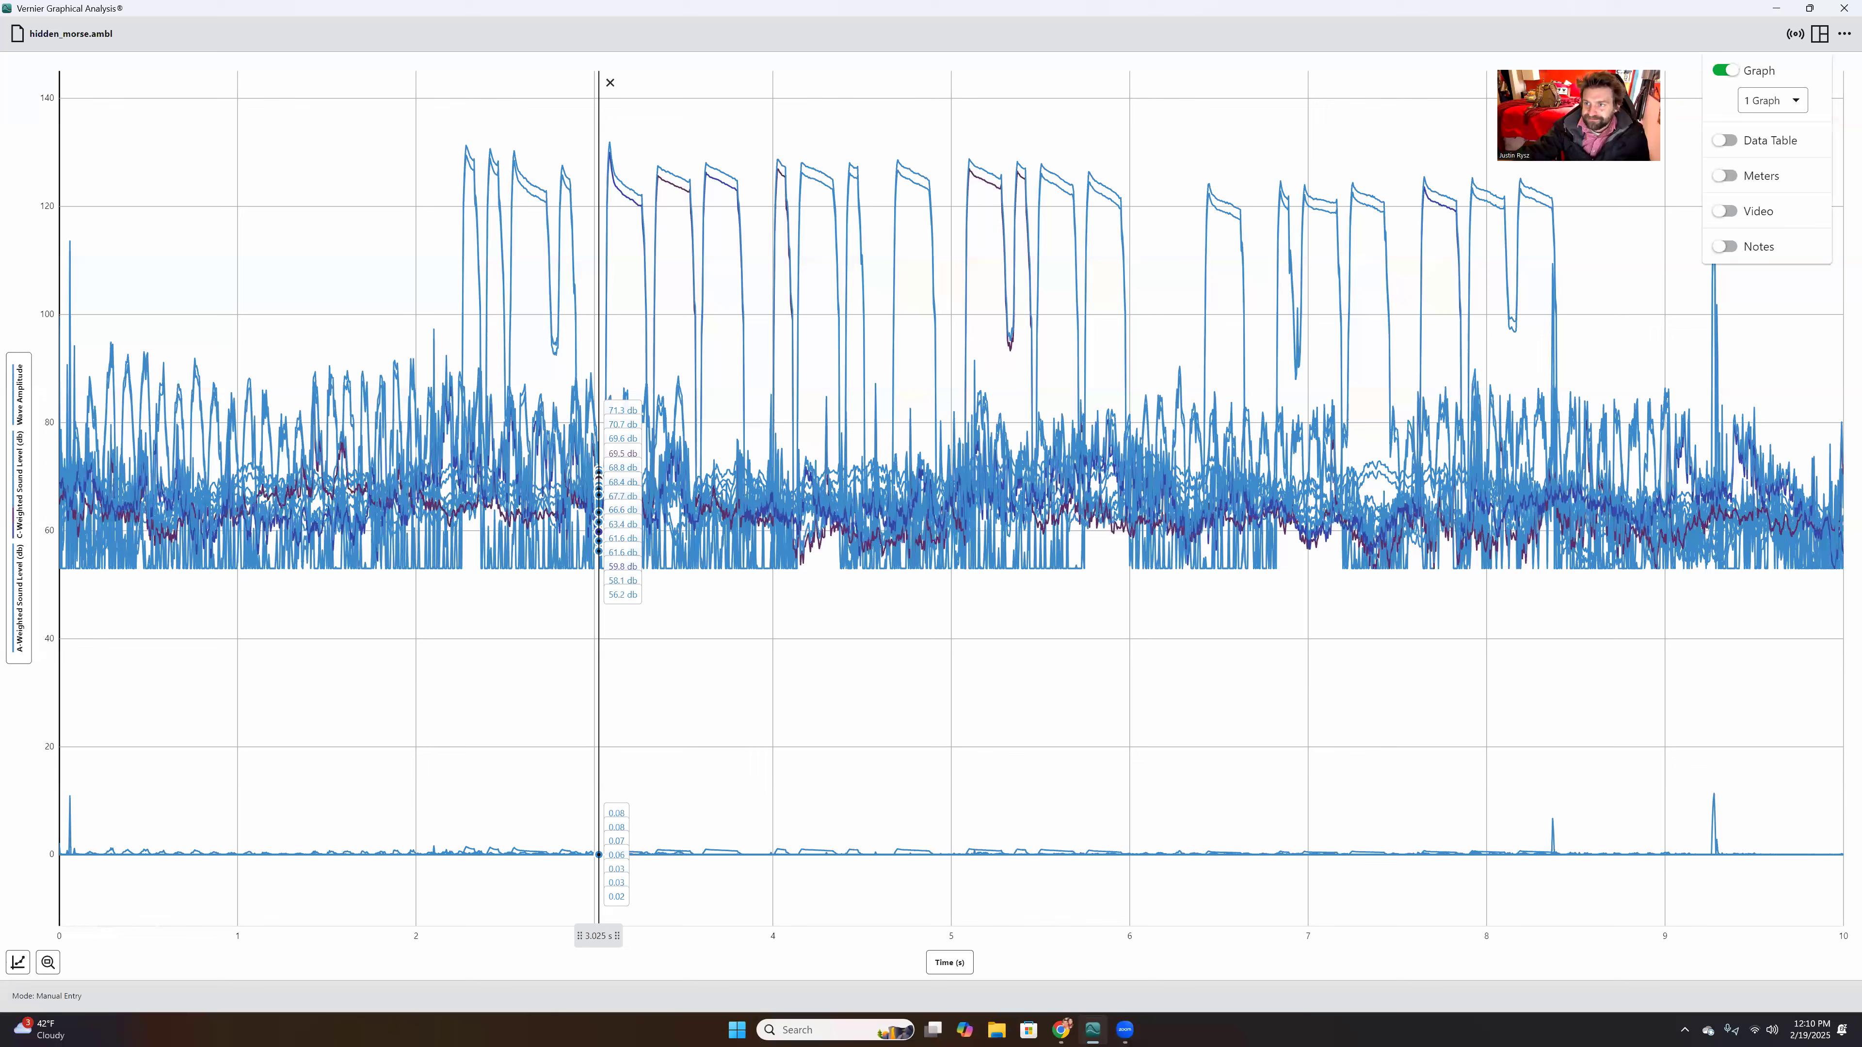
click(1724, 140)
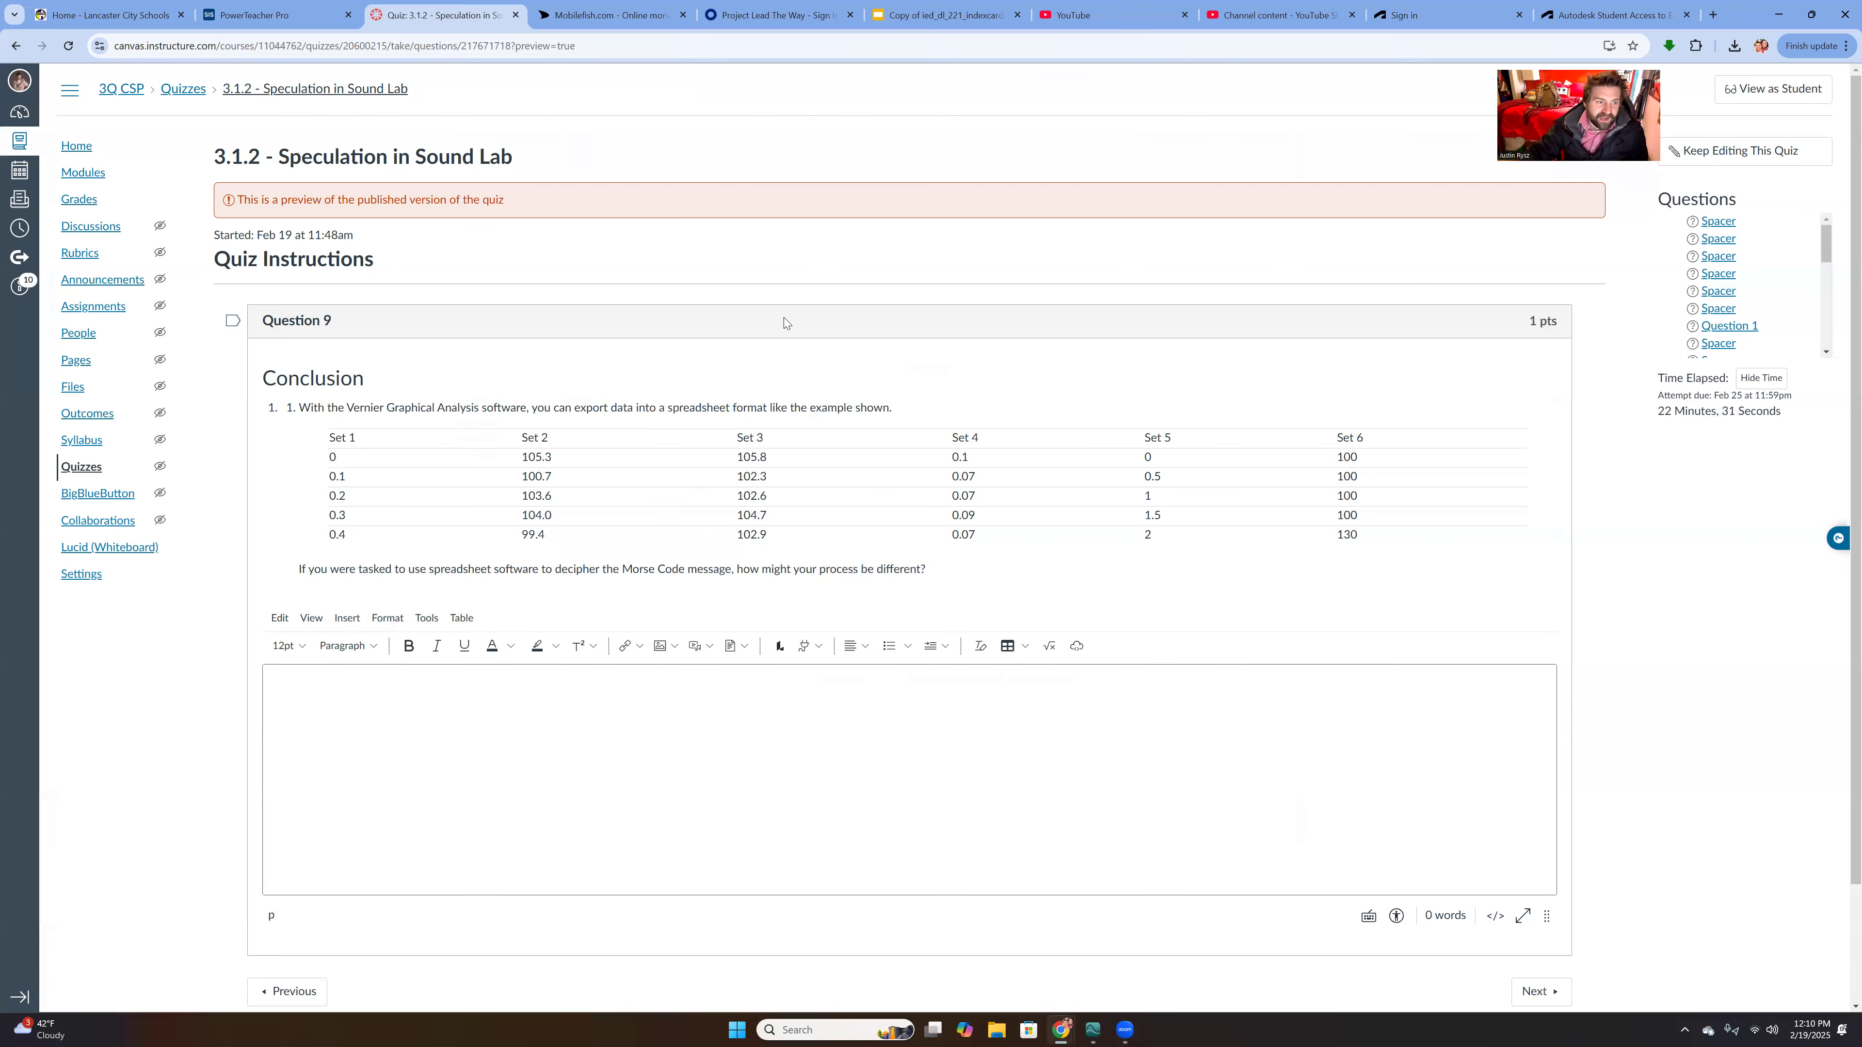
click(1775, 9)
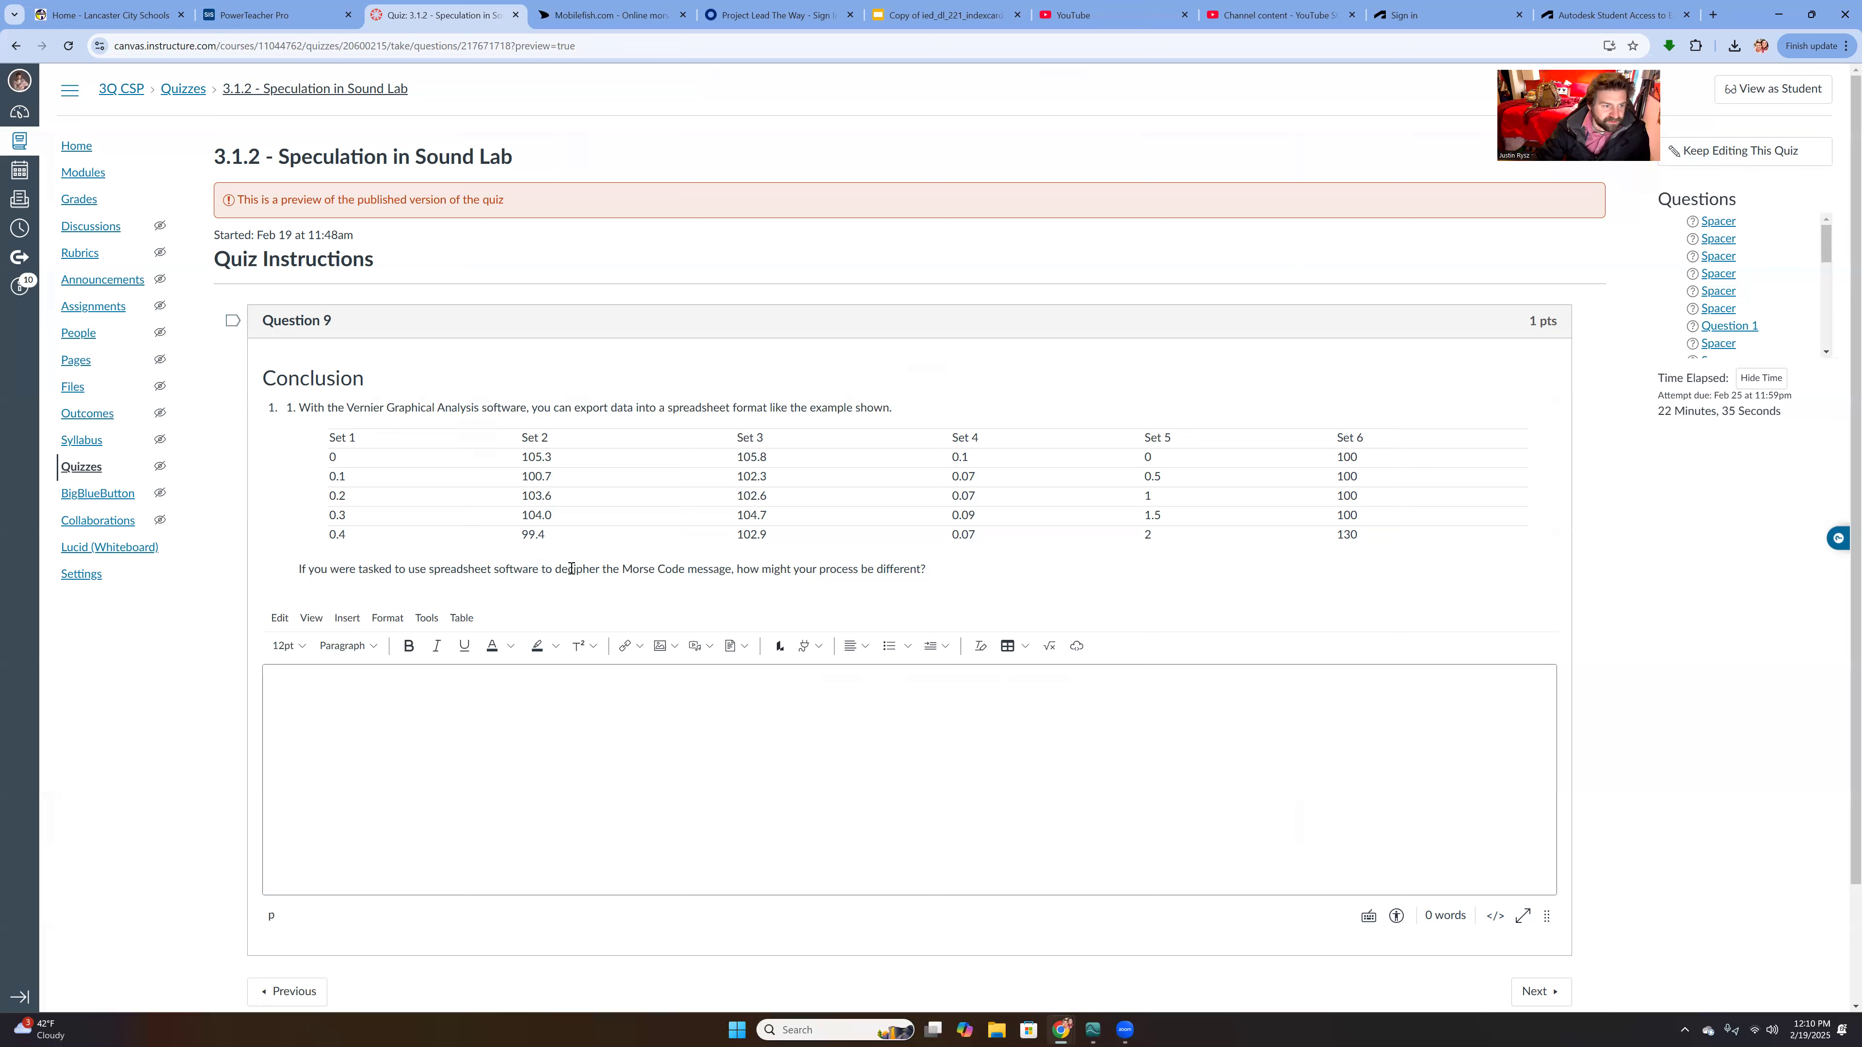
- Examine the values of Sets 2, 4, 5 and 6 in Question 9's example table by highlighting them
drag(522, 456, 548, 517)
click(548, 517)
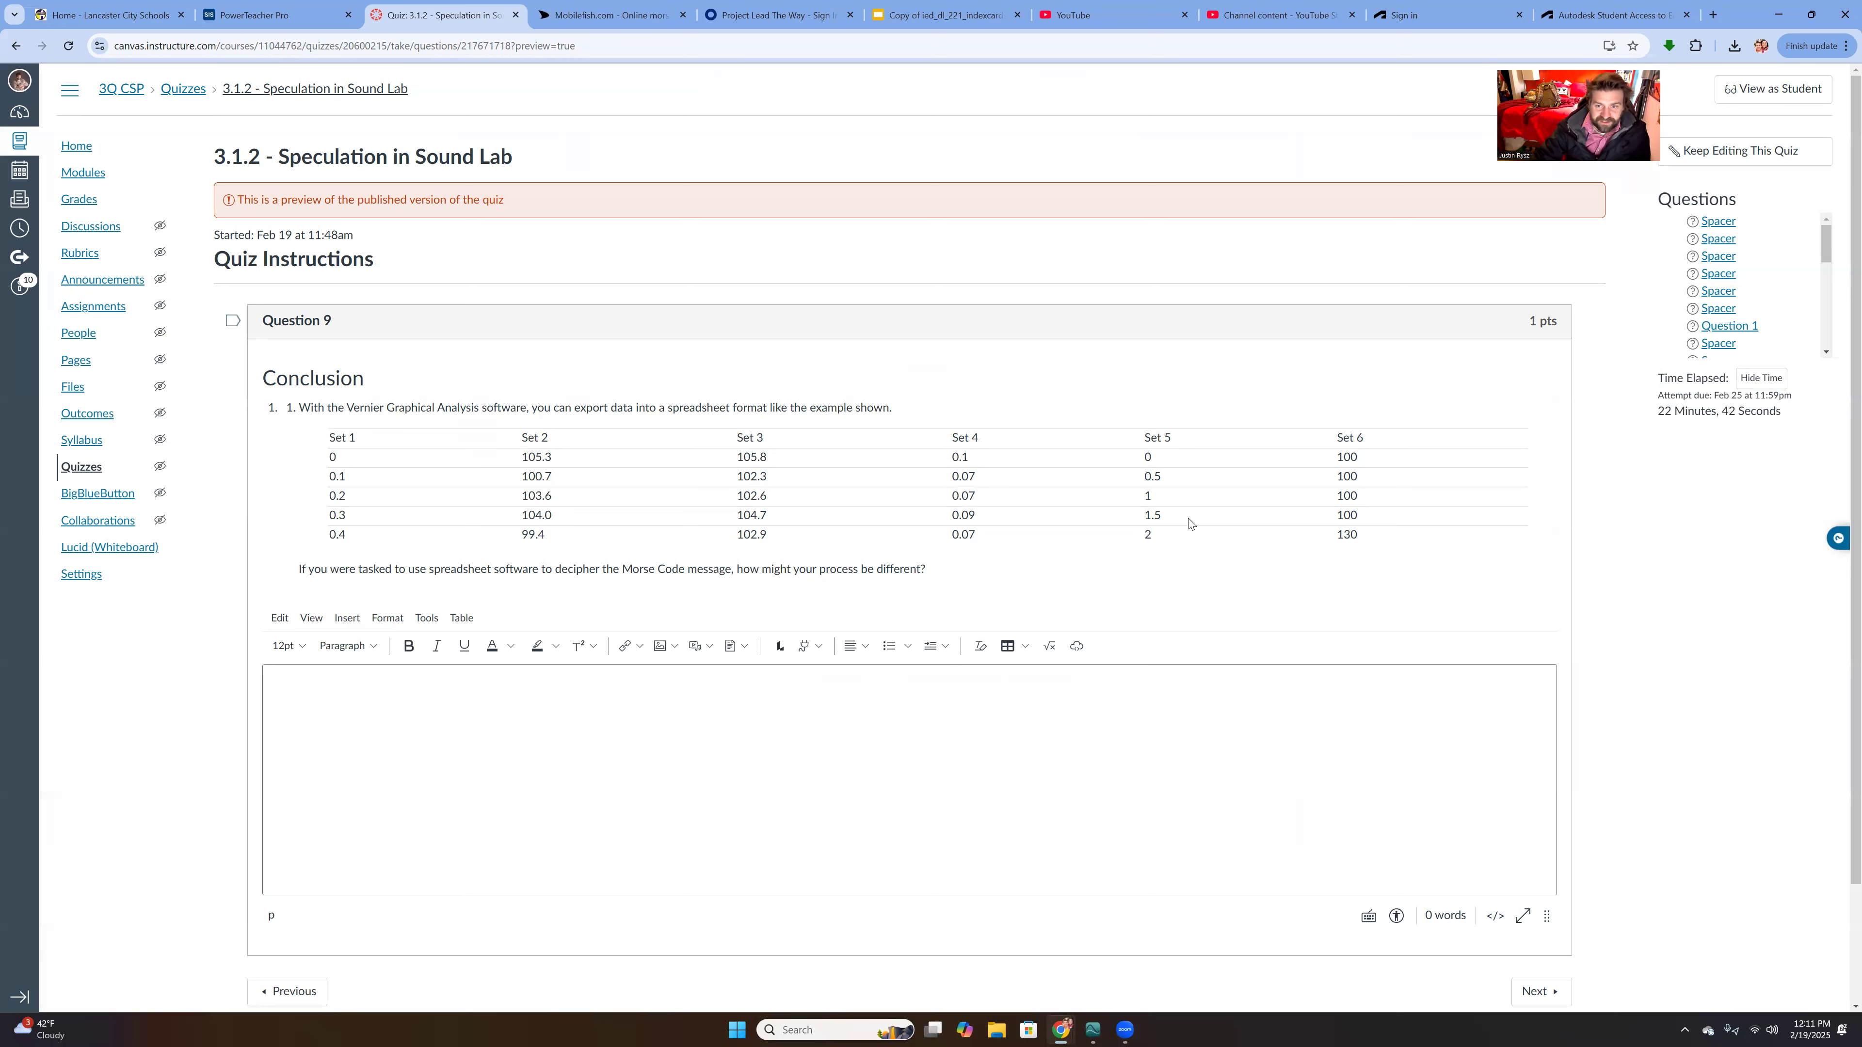
drag(1344, 462, 1351, 532)
click(1355, 537)
drag(1142, 458, 1157, 535)
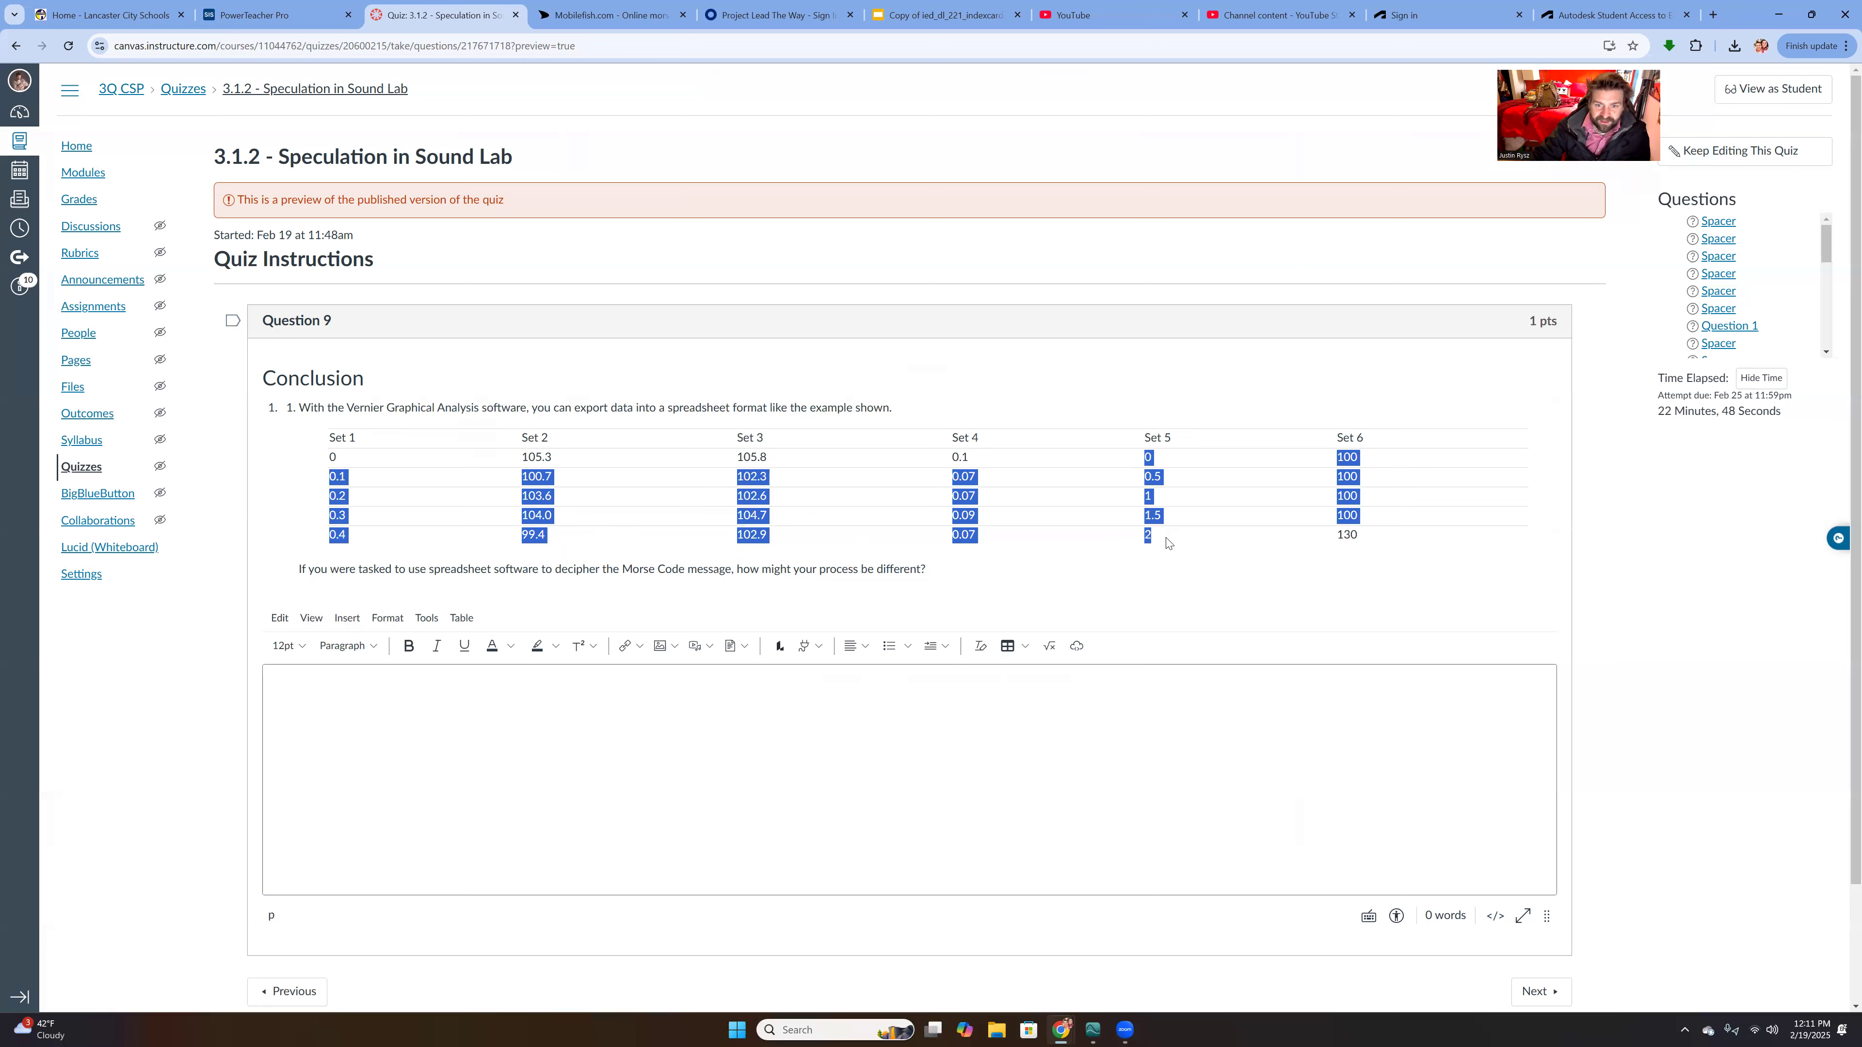
click(1166, 540)
drag(974, 535, 968, 473)
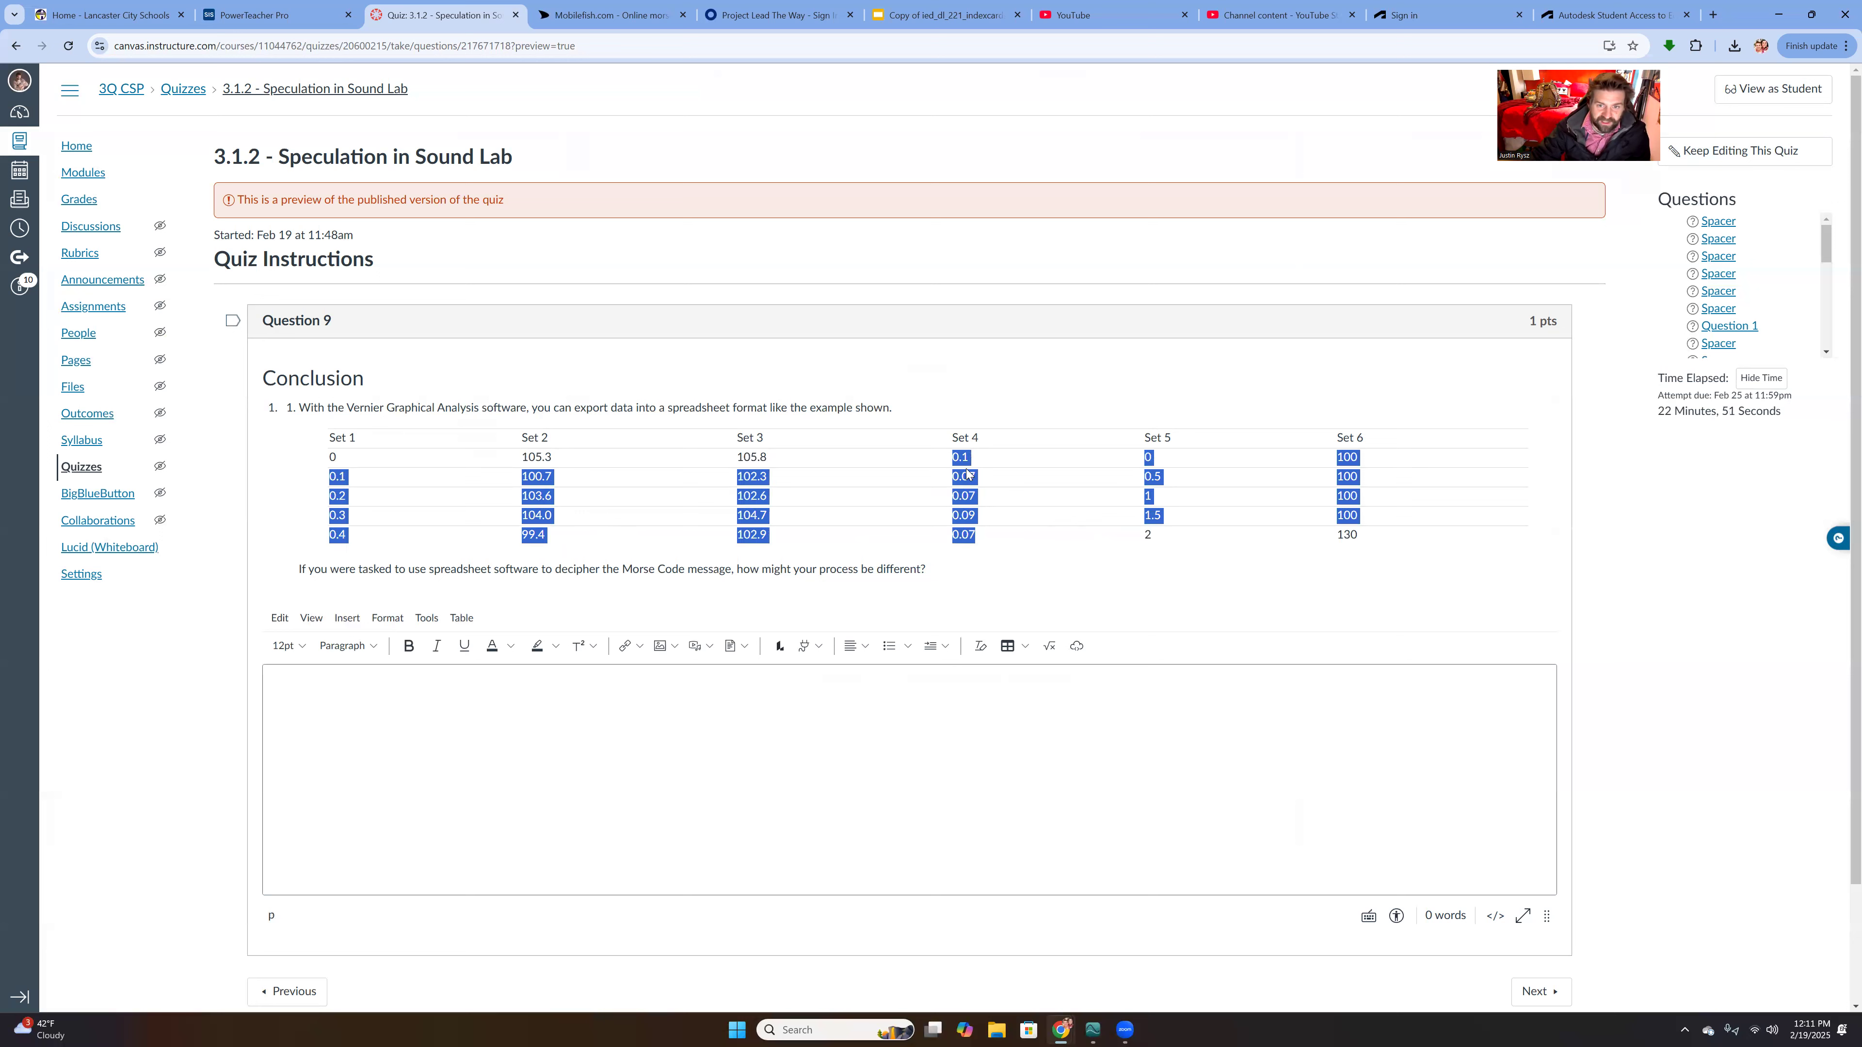
drag(1147, 457, 1153, 536)
click(1153, 535)
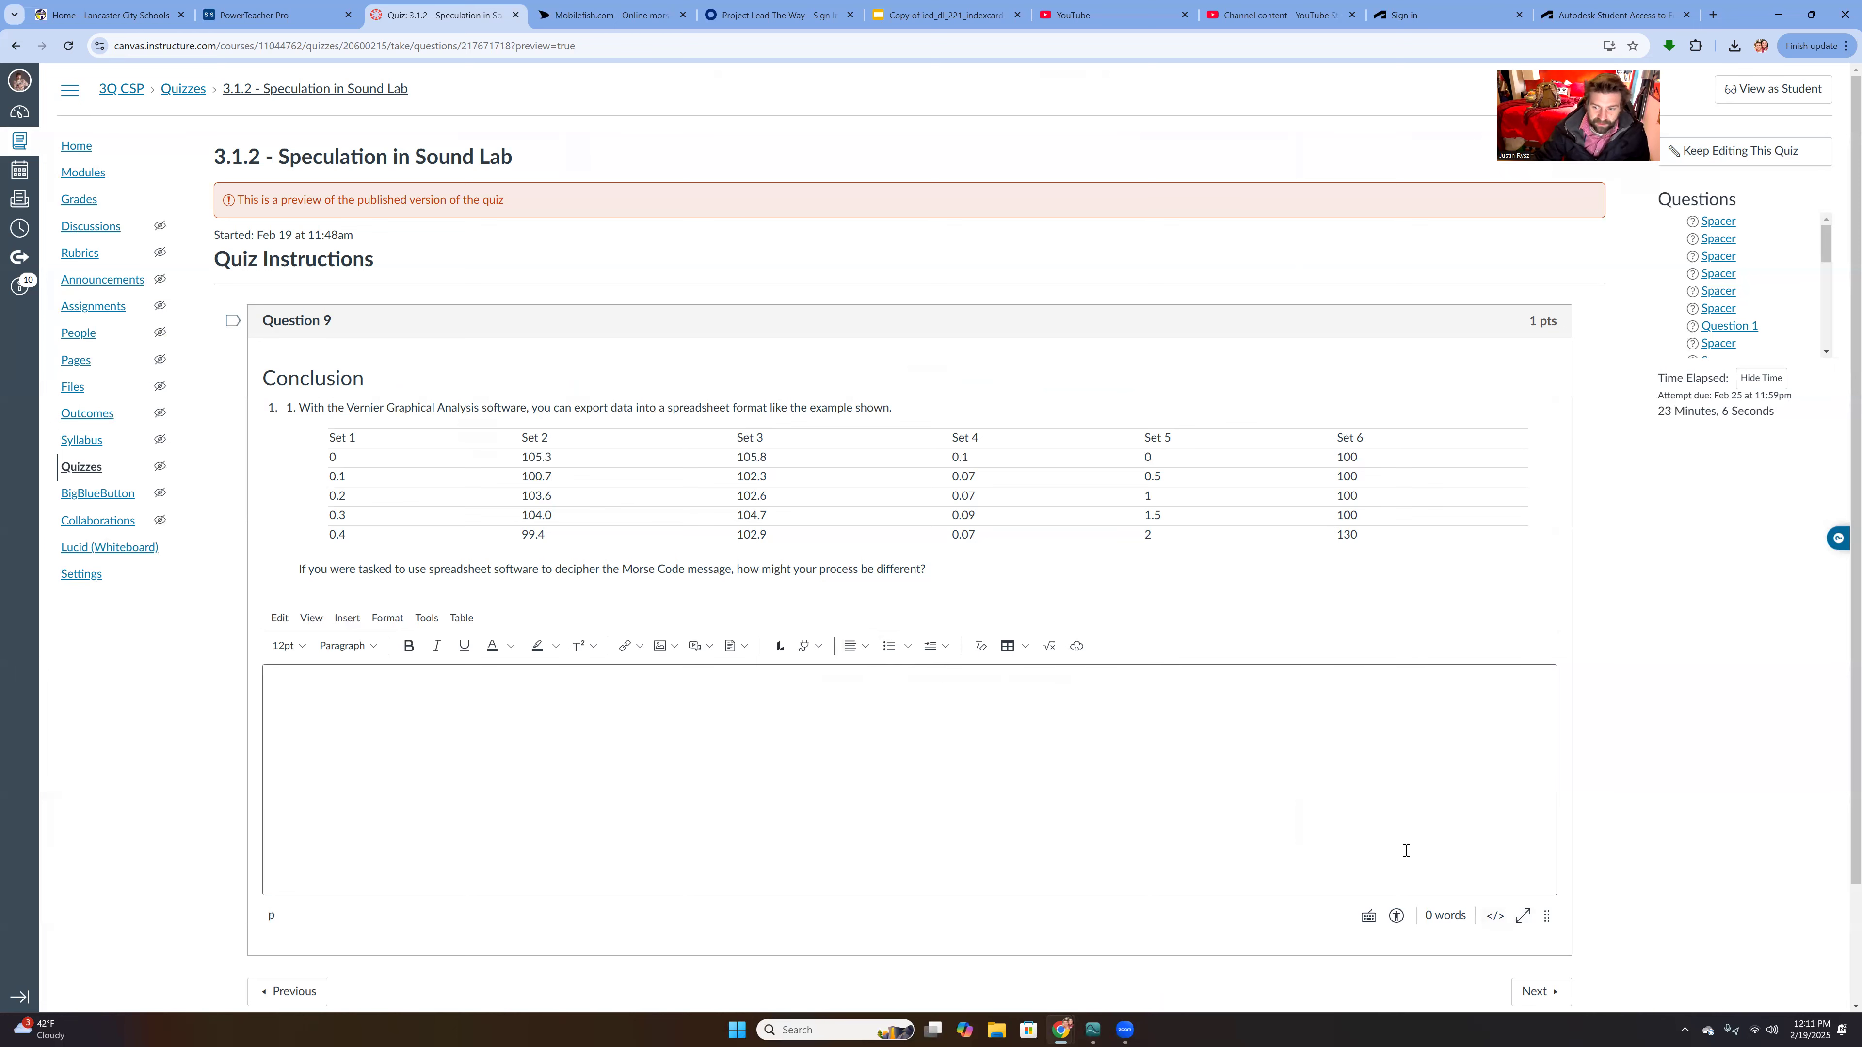
- Advance to Question 10 and place the cursor in its answer box
scroll(1406, 851, down, 2)
click(1514, 852)
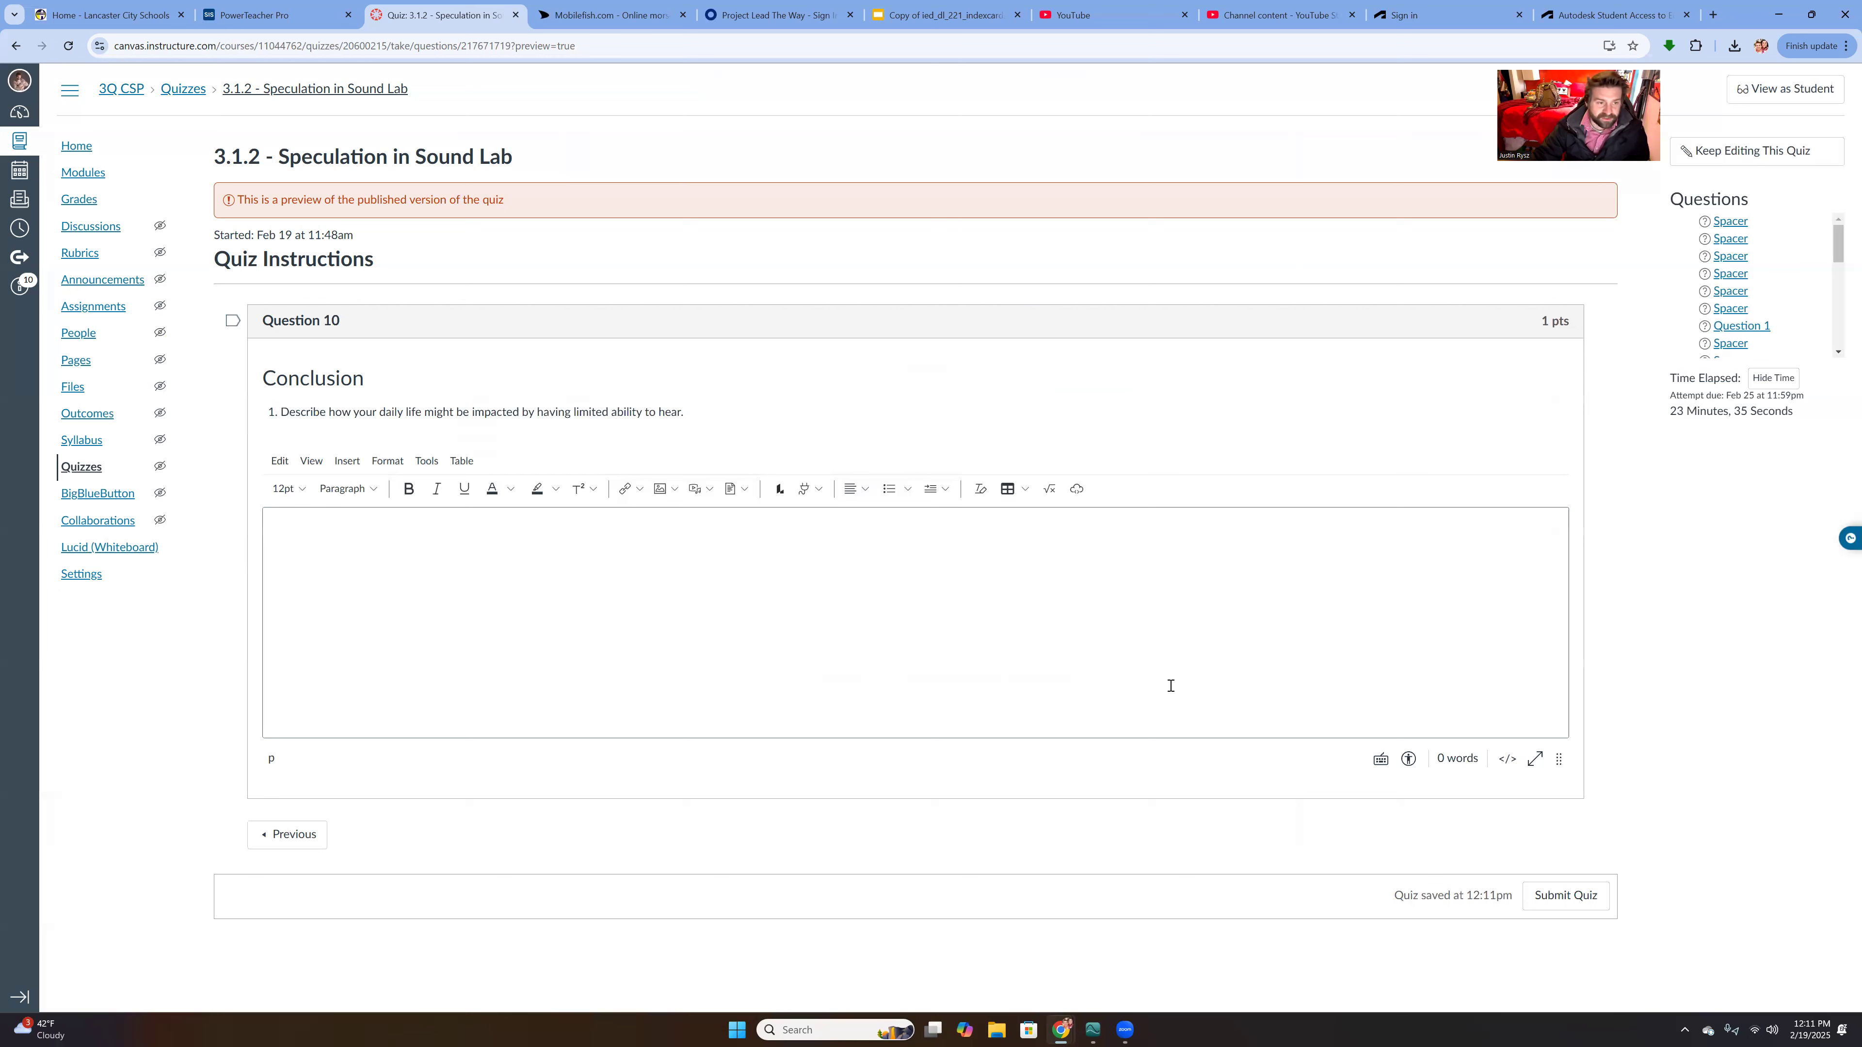
click(1034, 611)
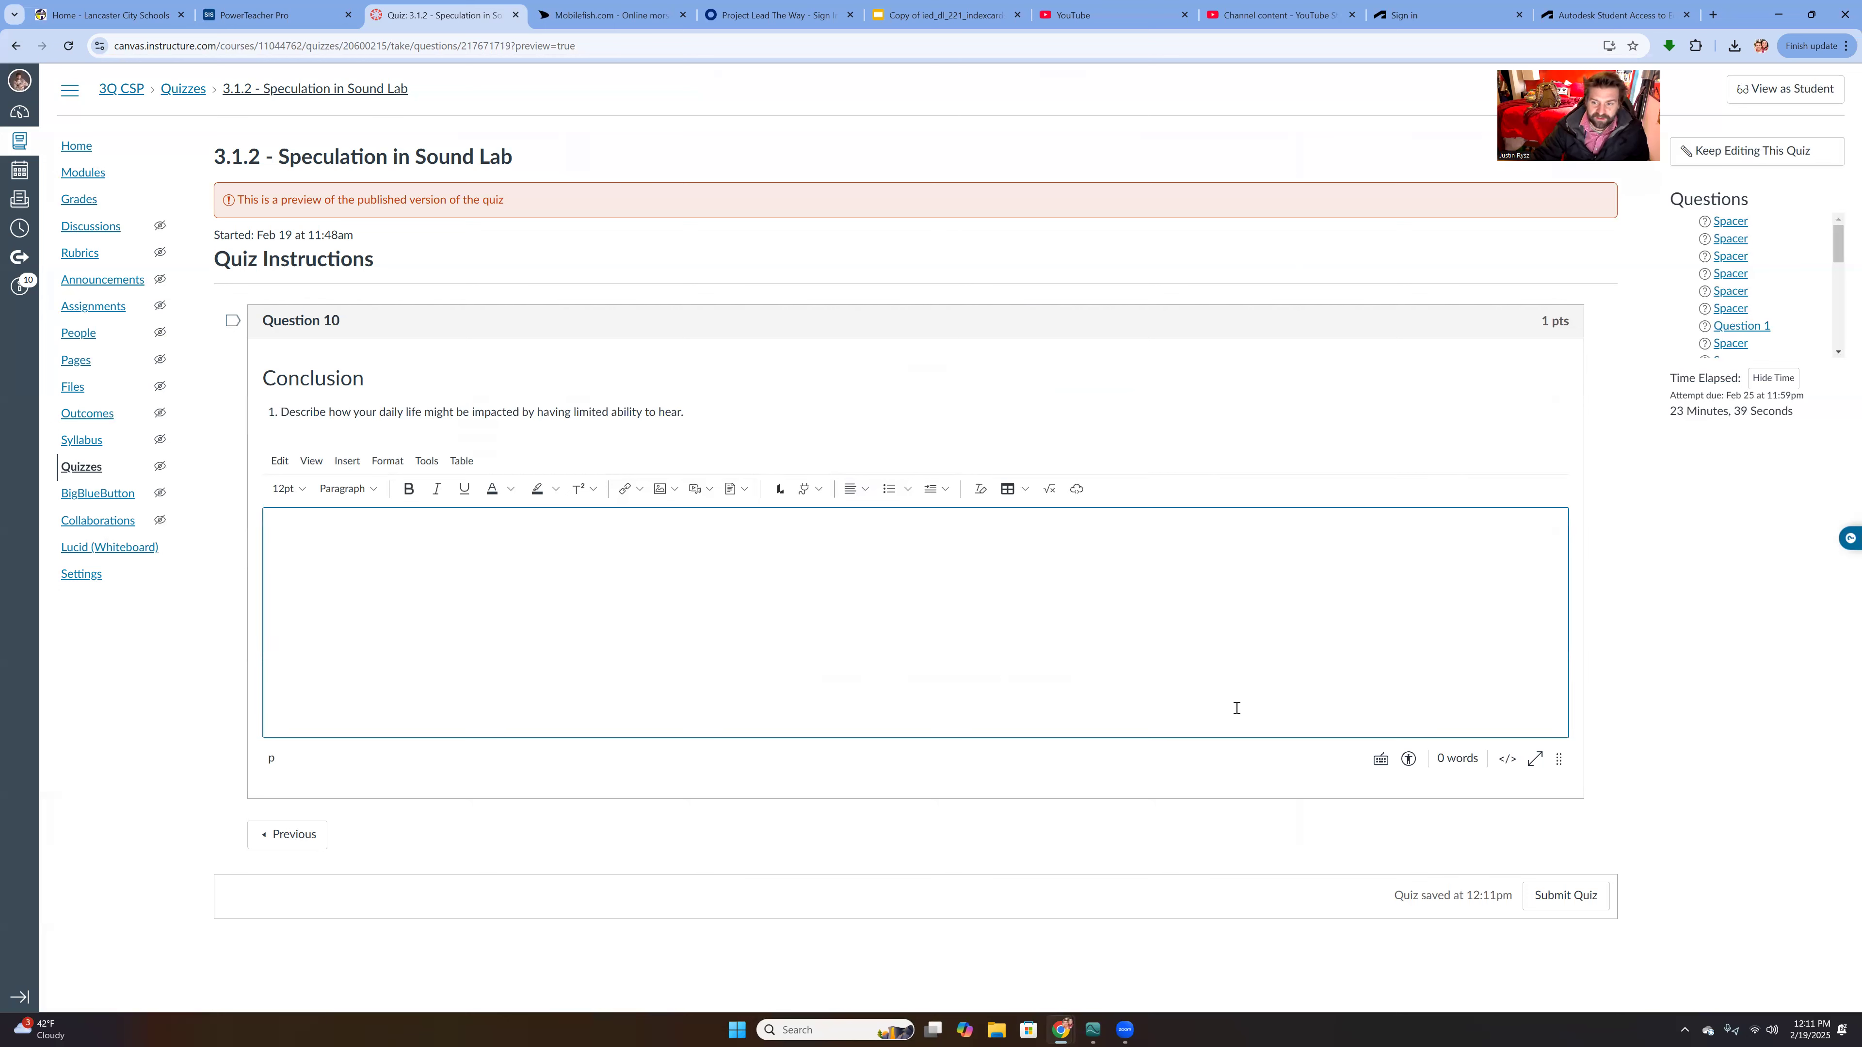